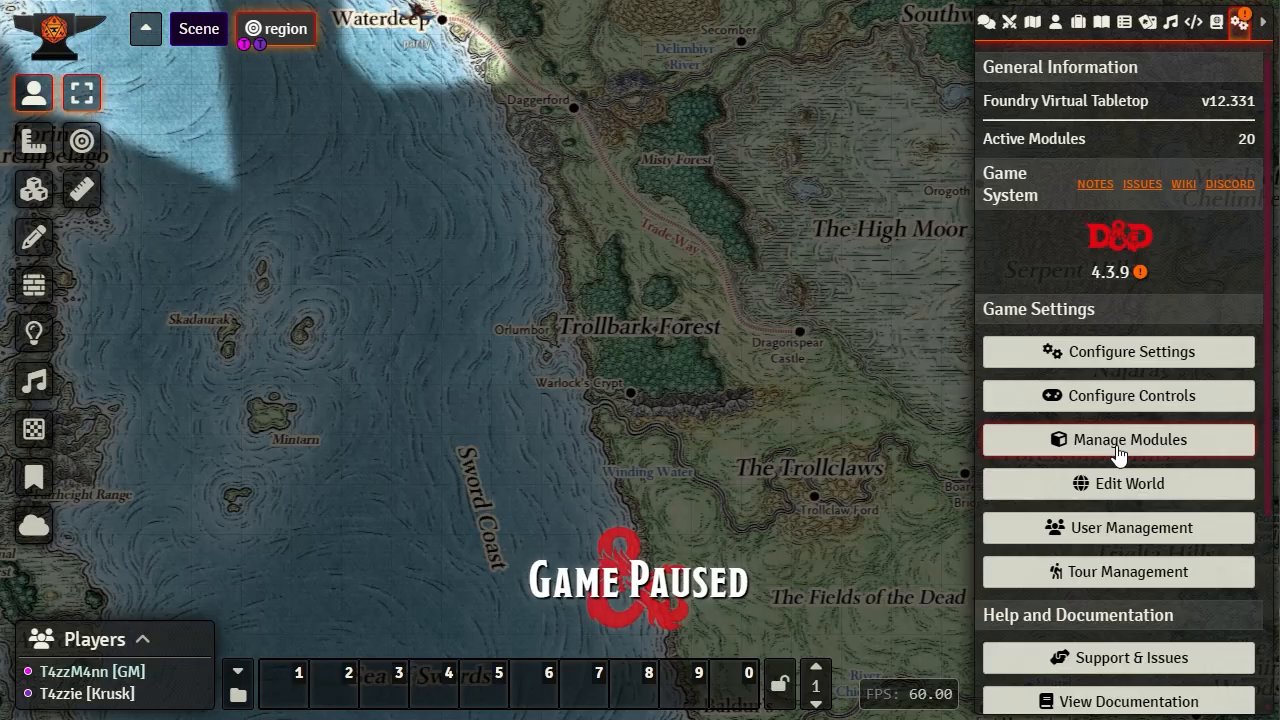
# - Open the module manager and enable the Forien's Quest Log module for this world
pyautogui.click(1116, 447)
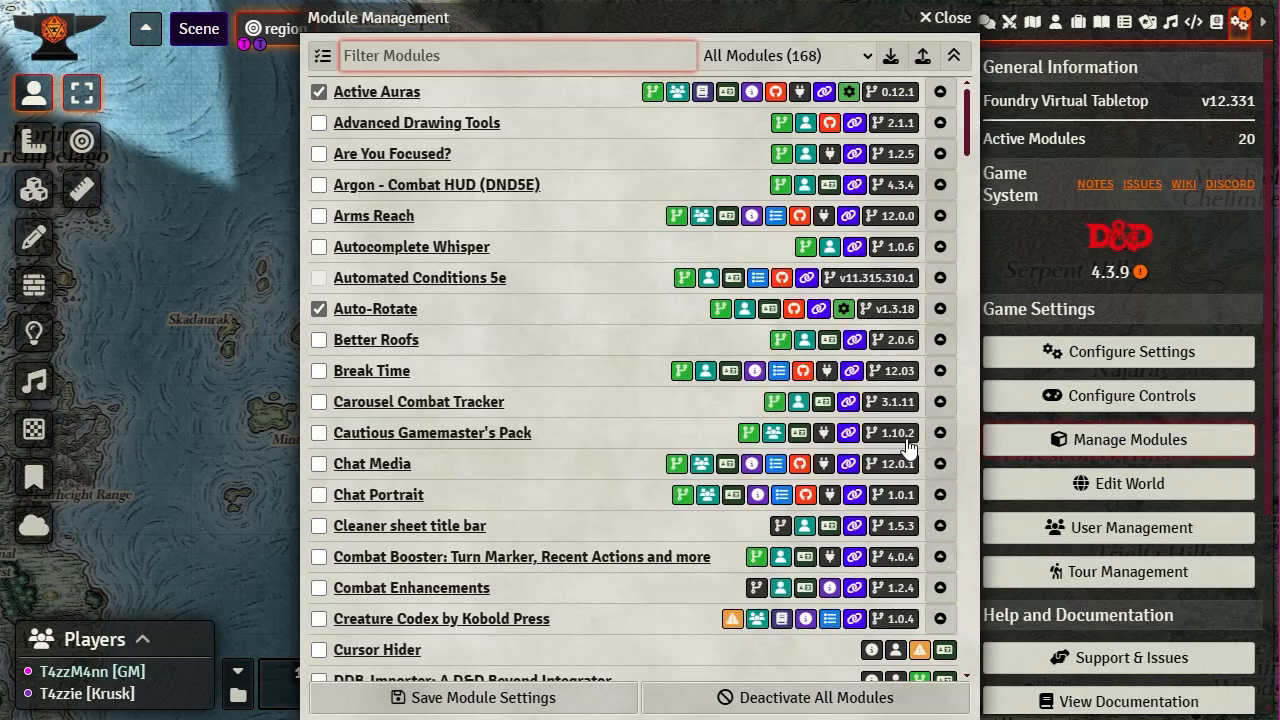
pyautogui.scroll(-15, 502, 400)
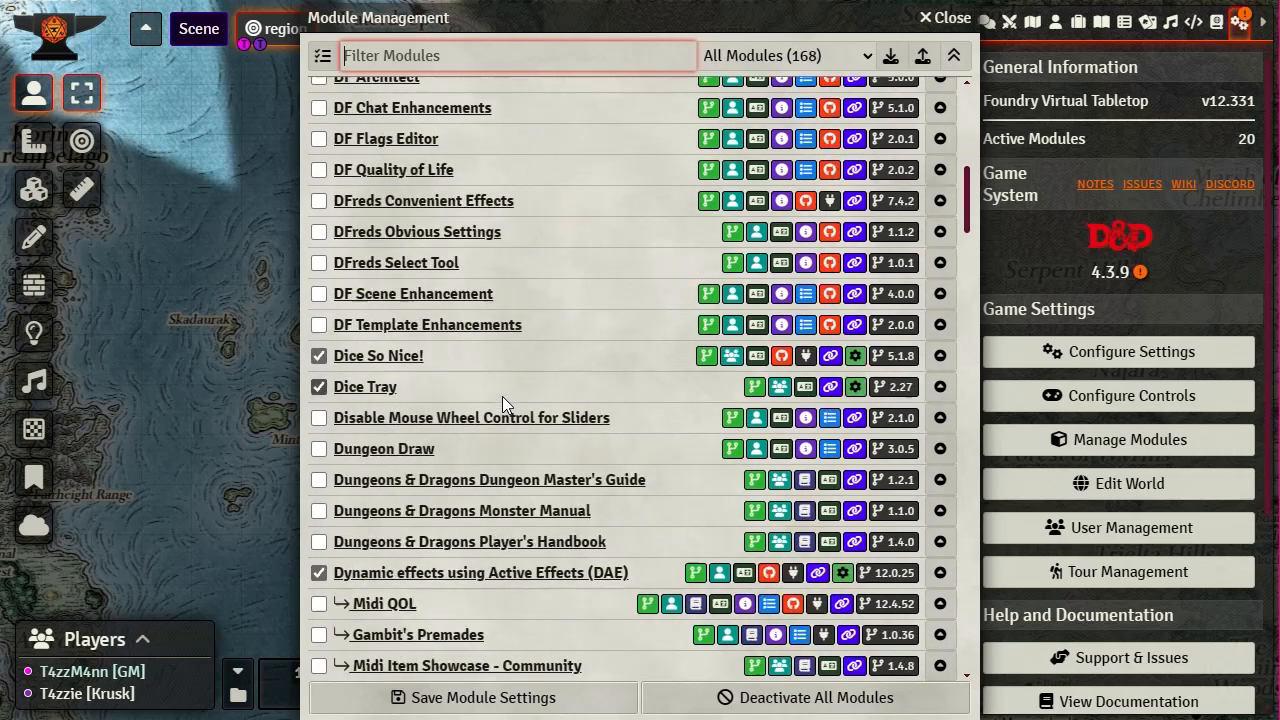
pyautogui.scroll(2, 502, 396)
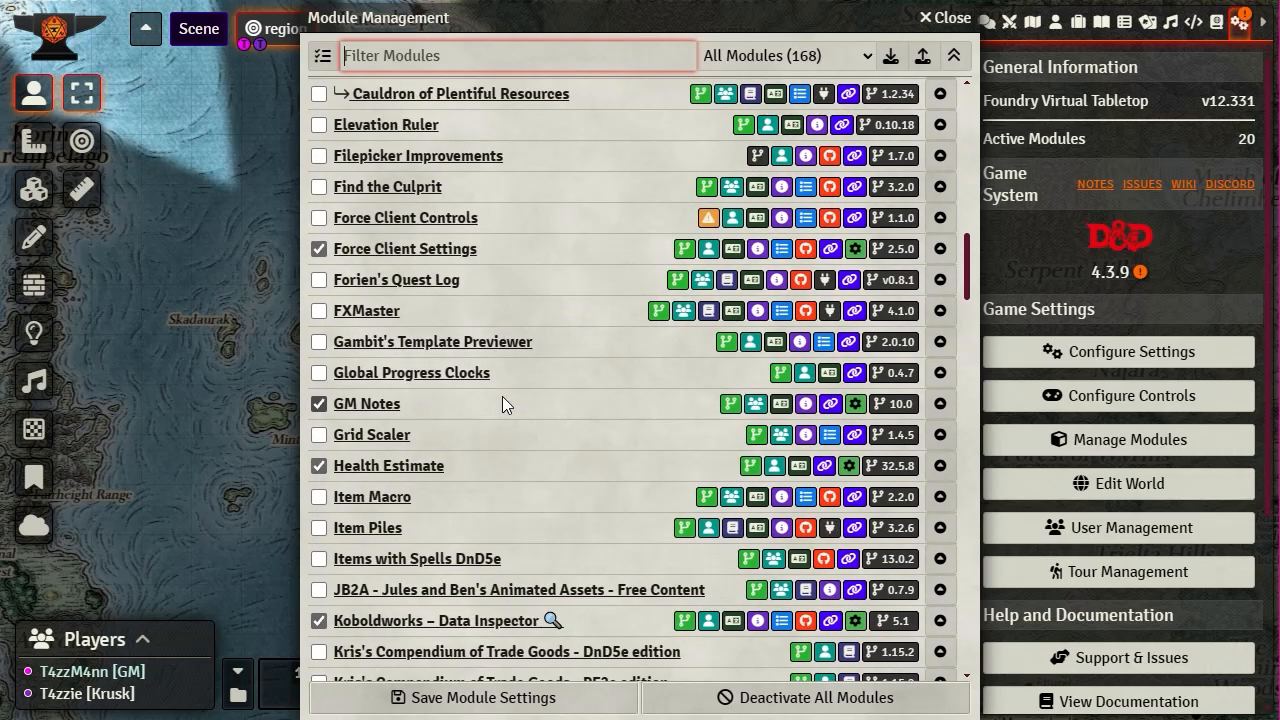
pyautogui.click(318, 280)
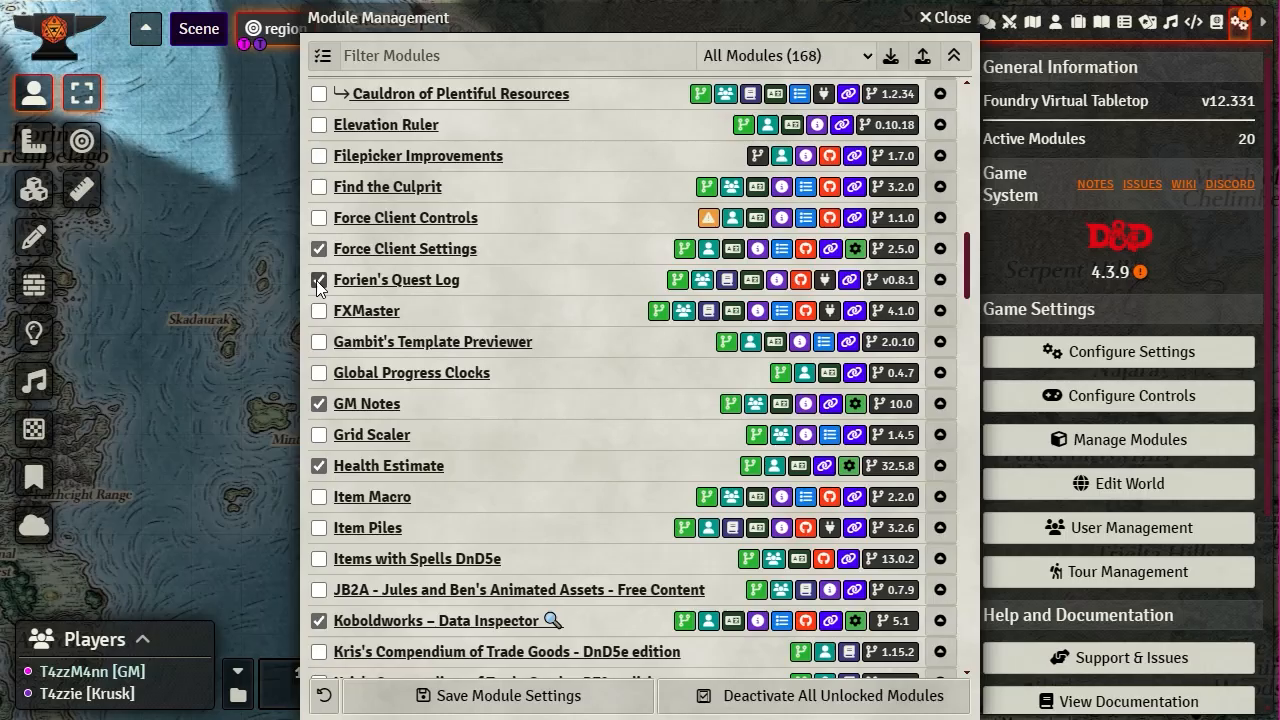
# - Look through the installed module list to check which other modules are enabled, including the libraries
pyautogui.scroll(-15, 657, 572)
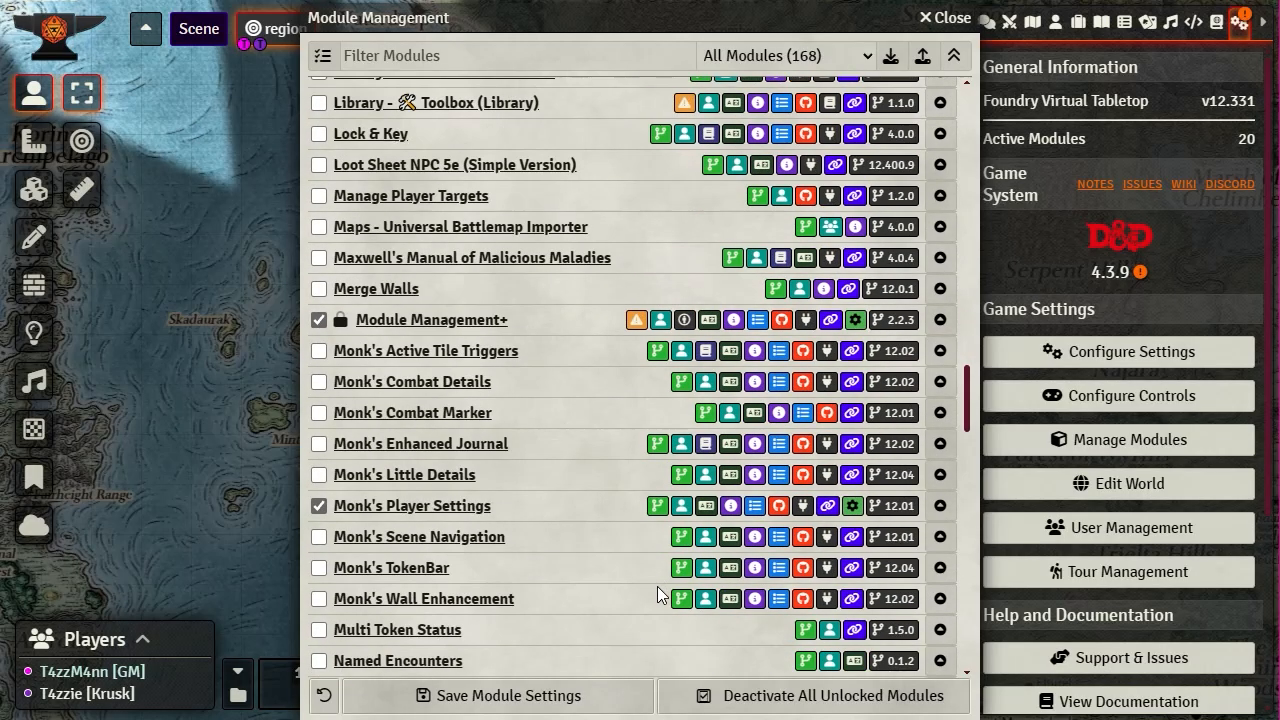
pyautogui.scroll(-15, 658, 586)
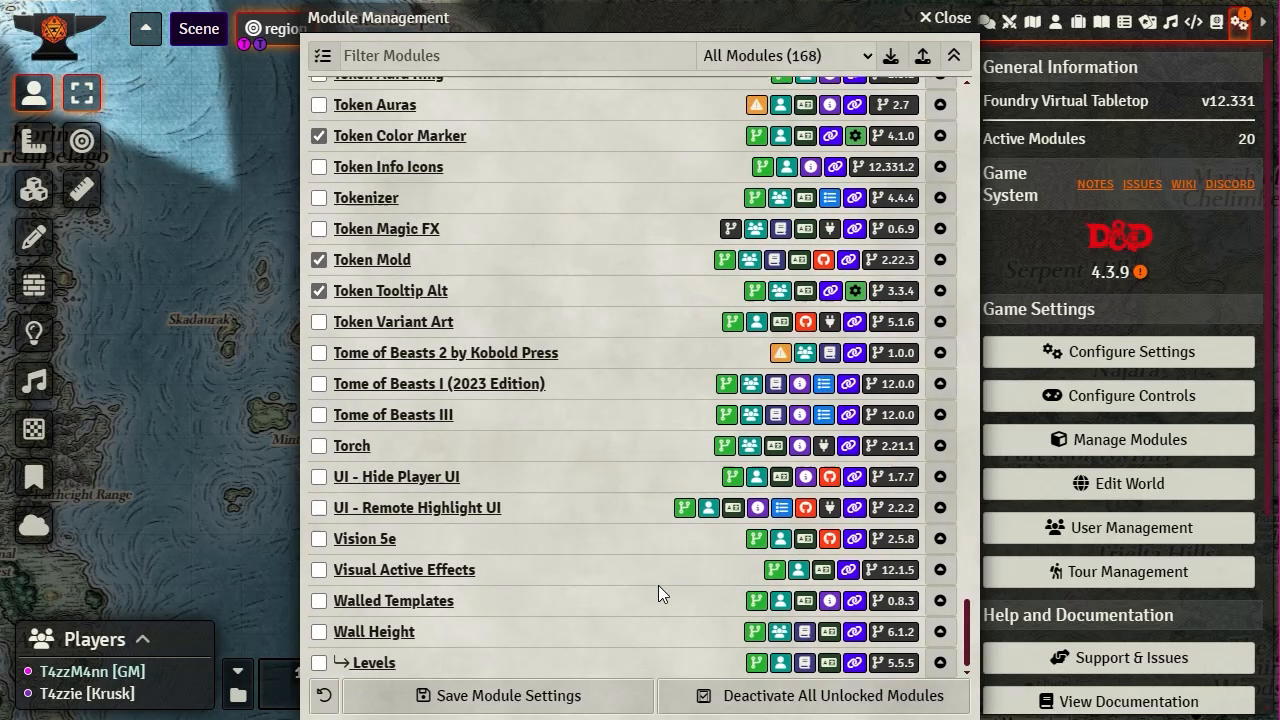
pyautogui.scroll(5, 658, 585)
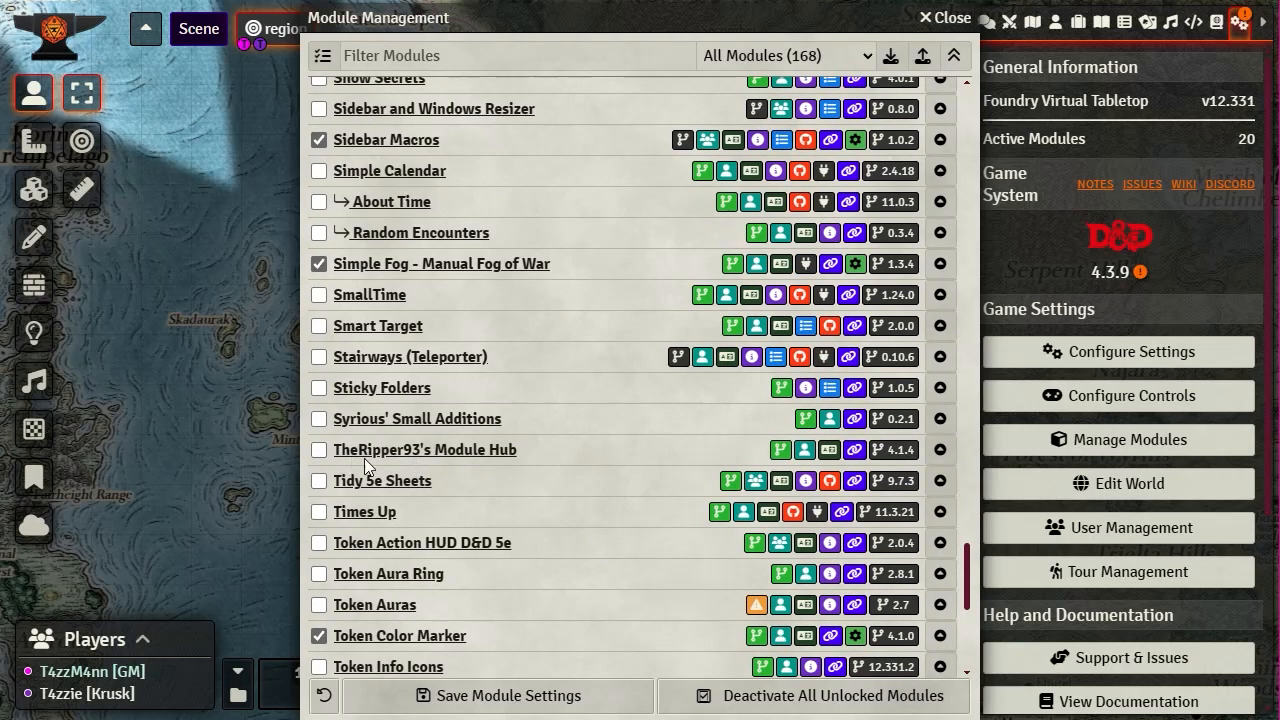
pyautogui.scroll(5, 591, 461)
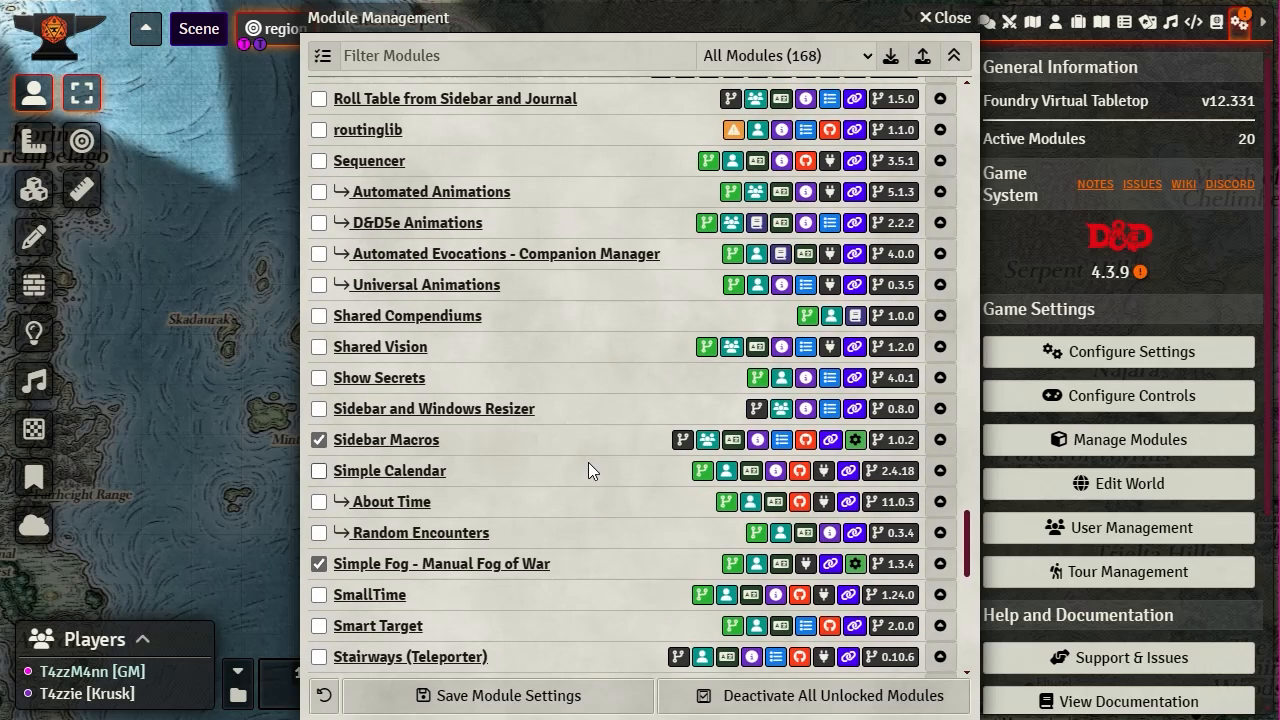
pyautogui.scroll(2, 666, 599)
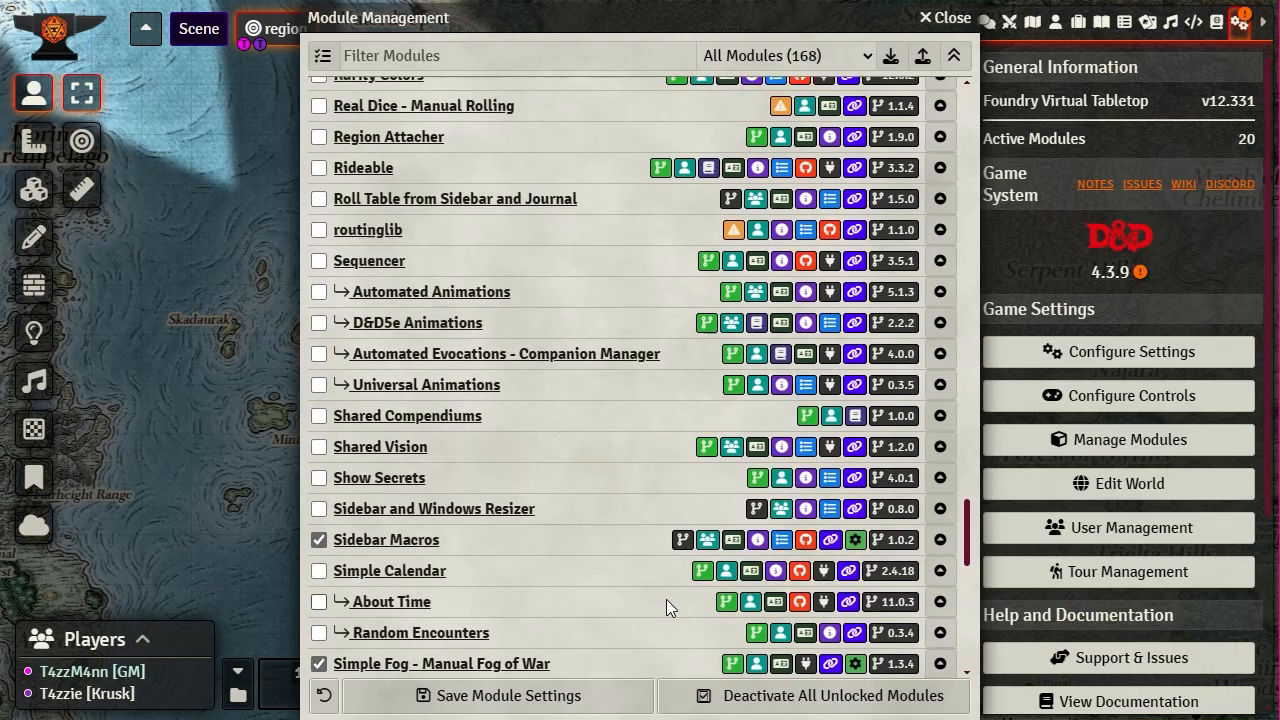
pyautogui.scroll(8, 666, 599)
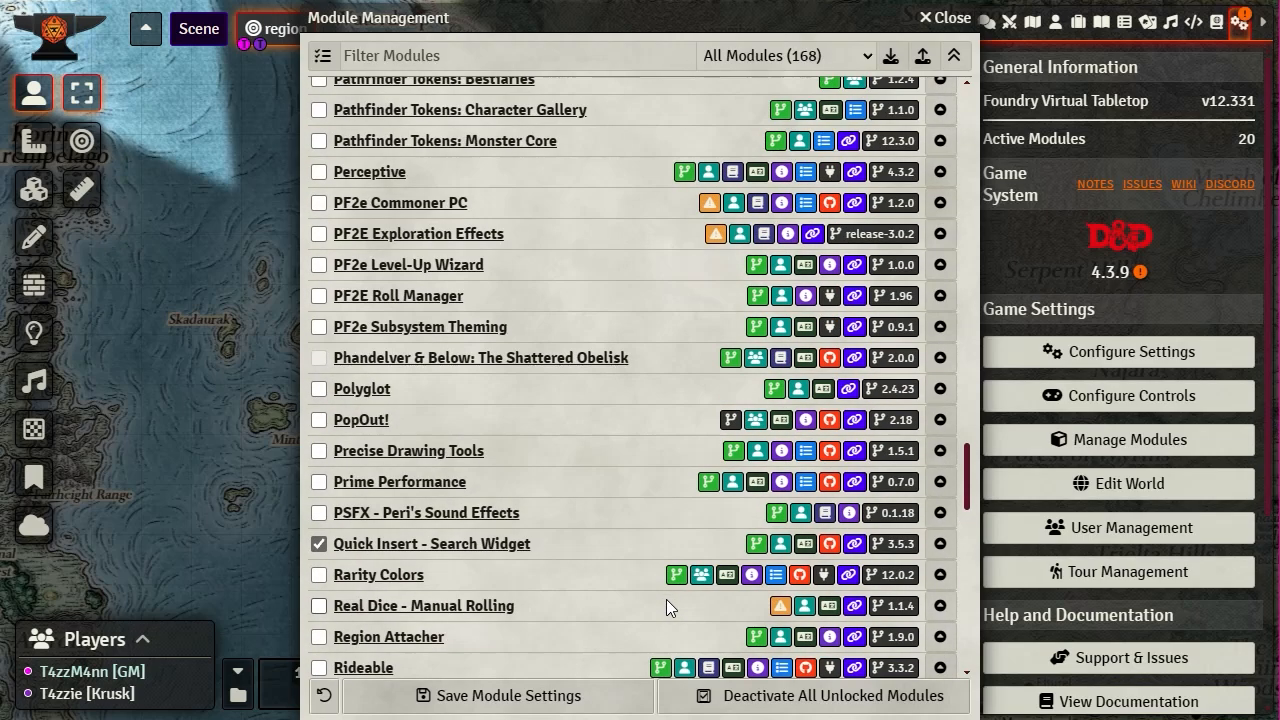
pyautogui.scroll(15, 666, 600)
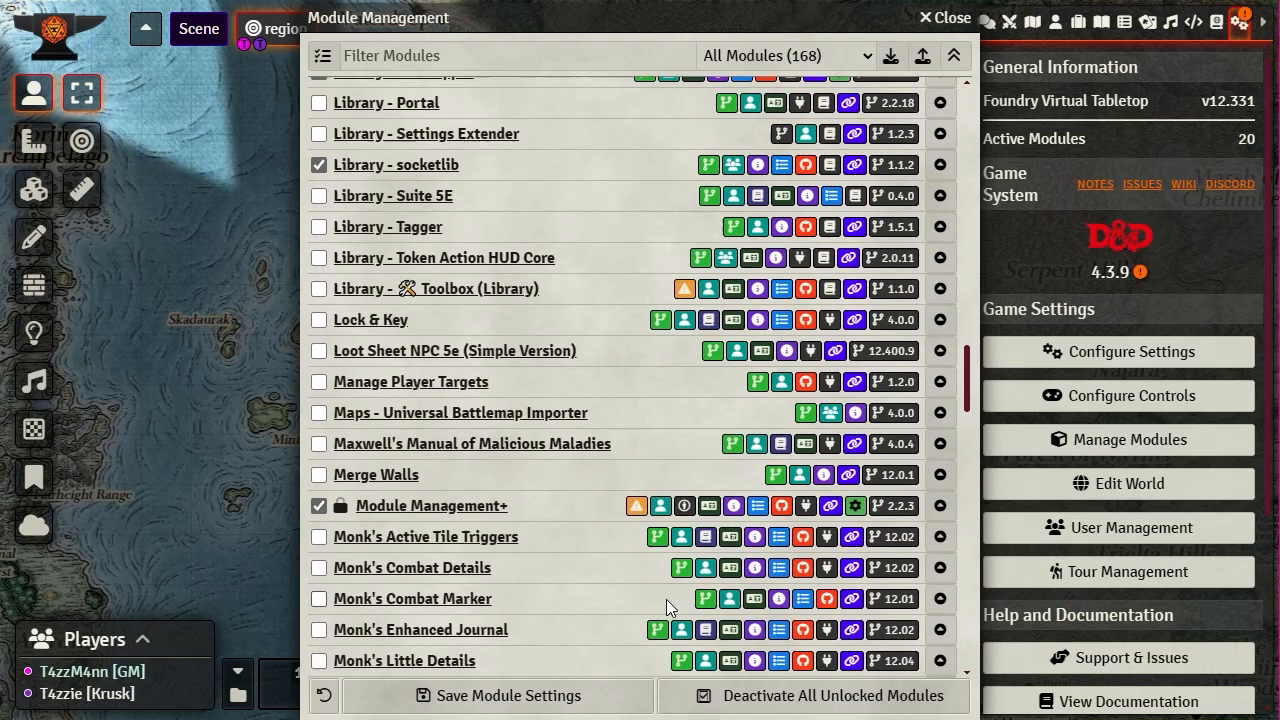
pyautogui.scroll(4, 666, 599)
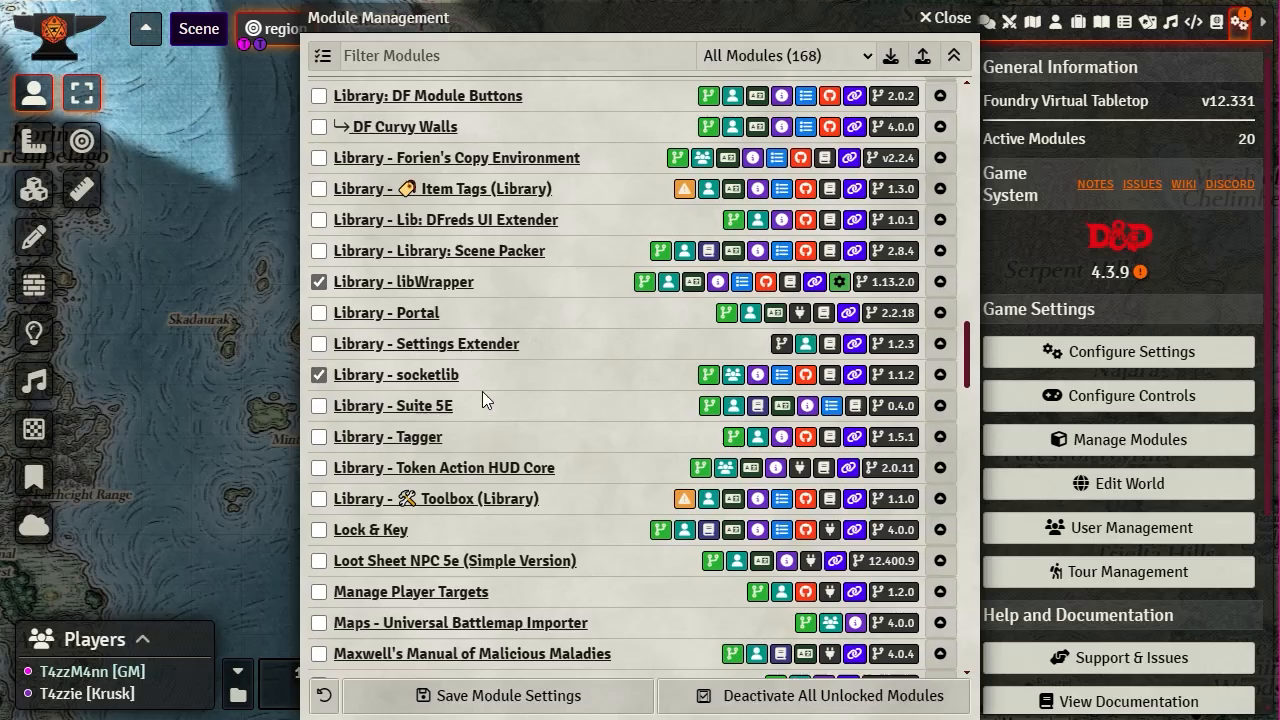
pyautogui.scroll(6, 482, 391)
pyautogui.scroll(5, 482, 391)
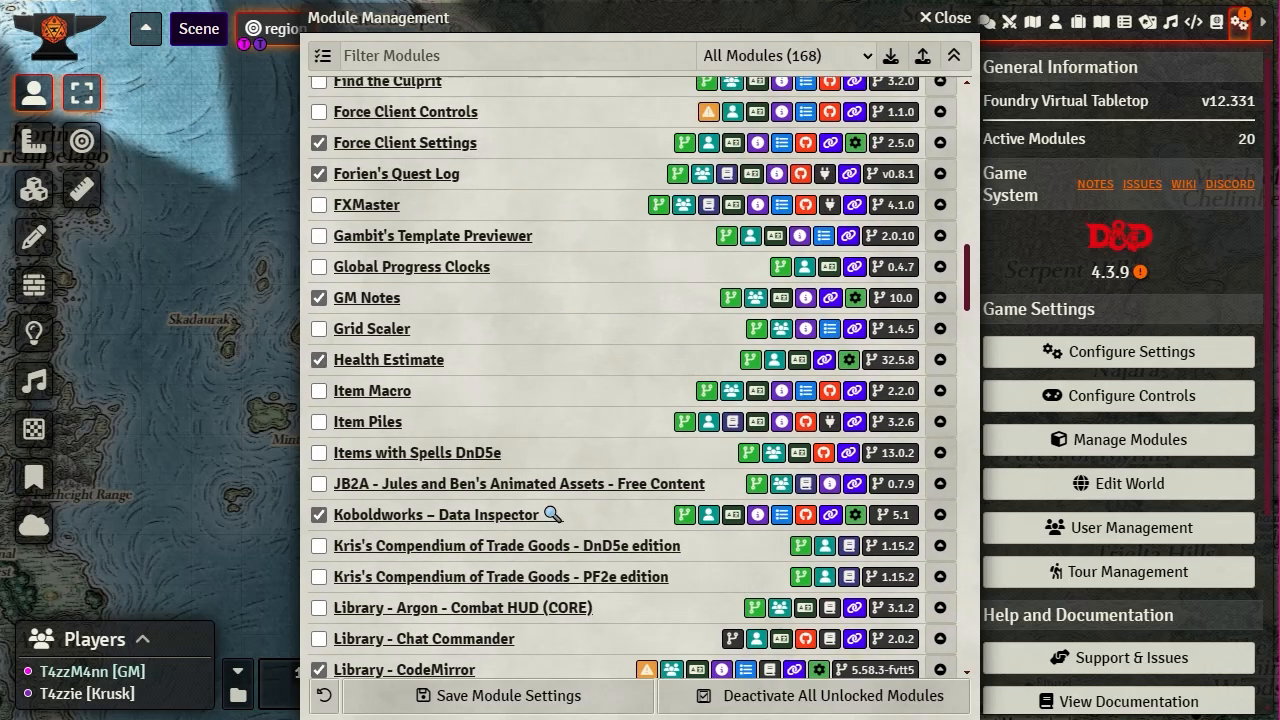
# - Save the module settings and reload the world to activate the quest log module
pyautogui.click(500, 706)
pyautogui.click(510, 430)
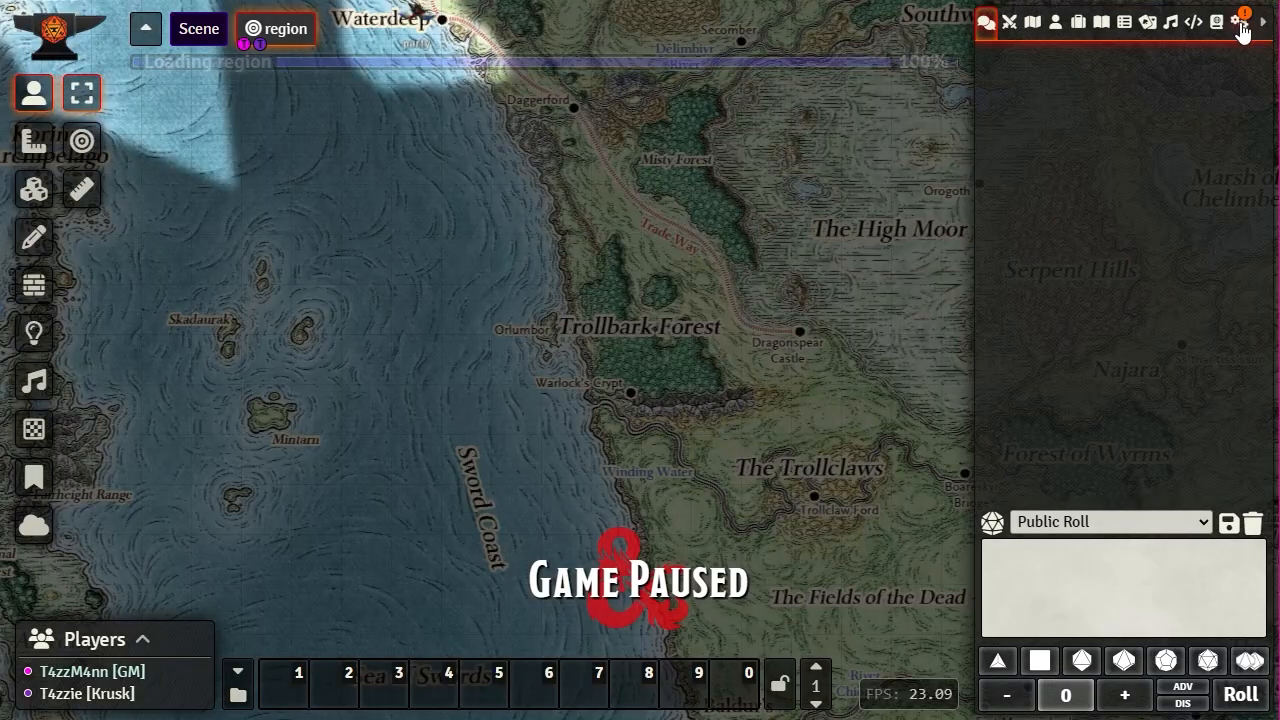
# - Open the game settings for Forien's Quest Log and look over the available options
pyautogui.click(1240, 24)
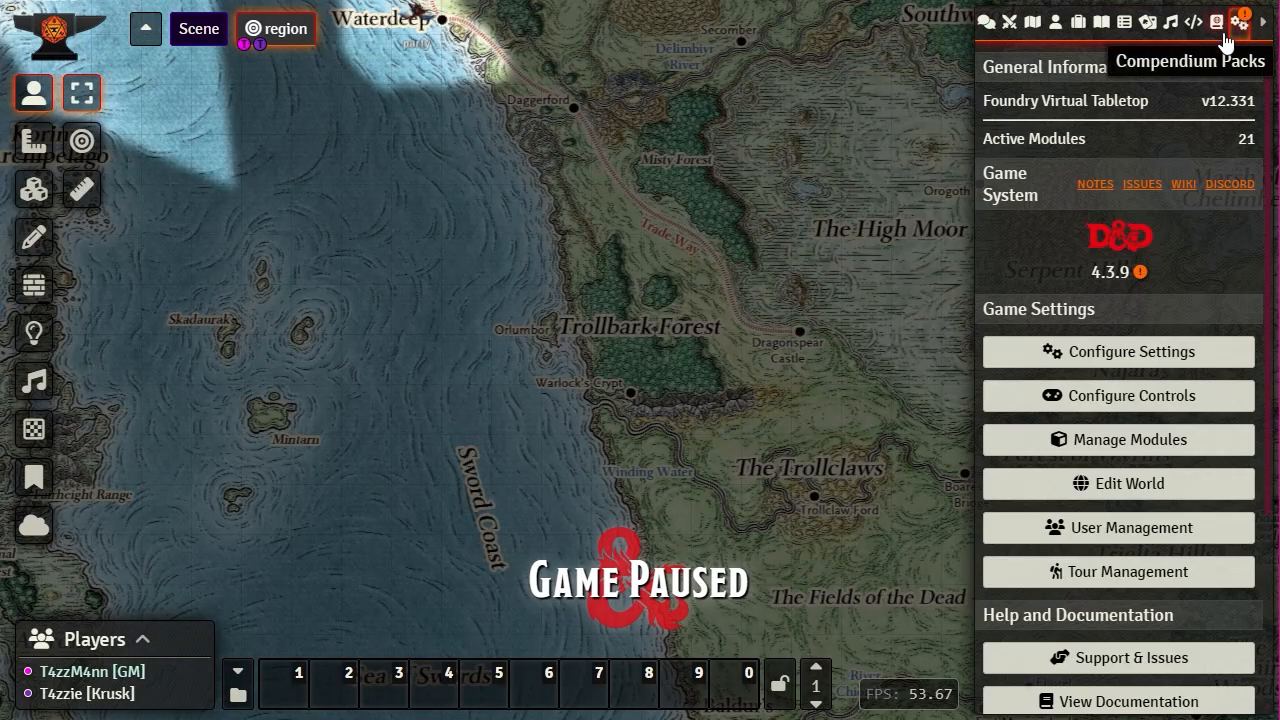
pyautogui.click(1135, 356)
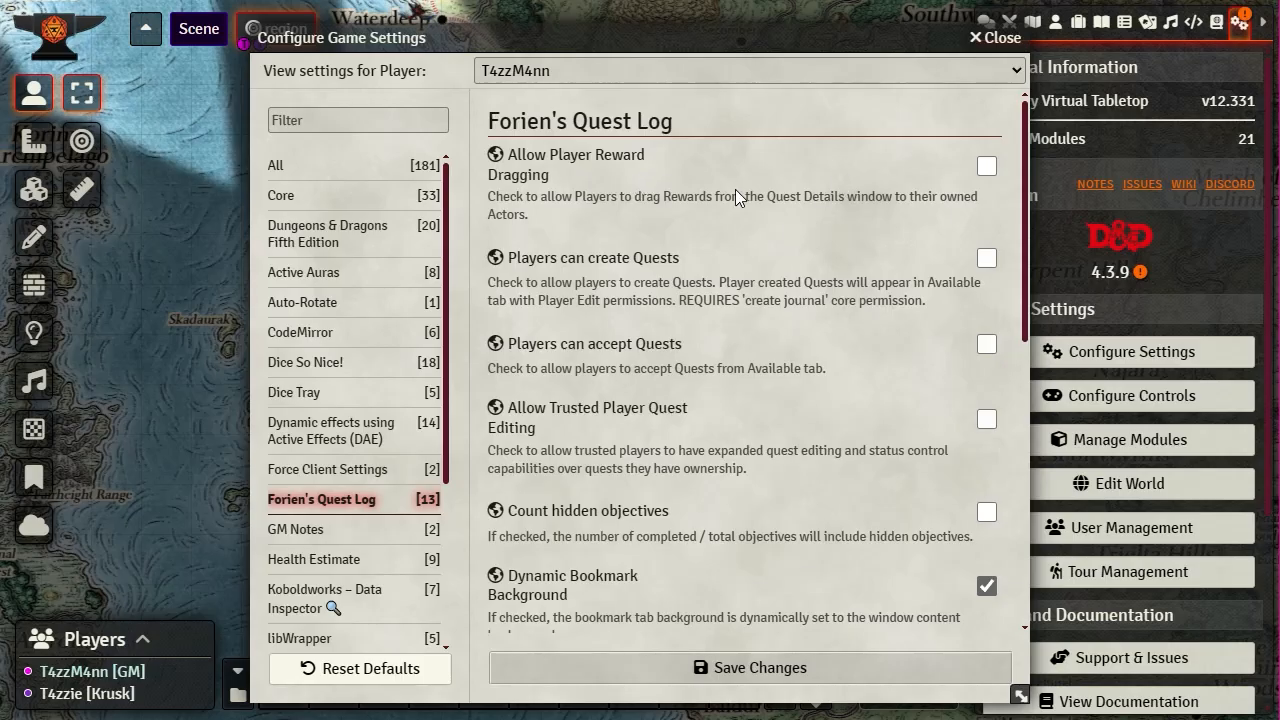
pyautogui.scroll(-5, 727, 337)
pyautogui.scroll(5, 736, 394)
pyautogui.moveTo(598, 35); pyautogui.dragTo(495, 28)
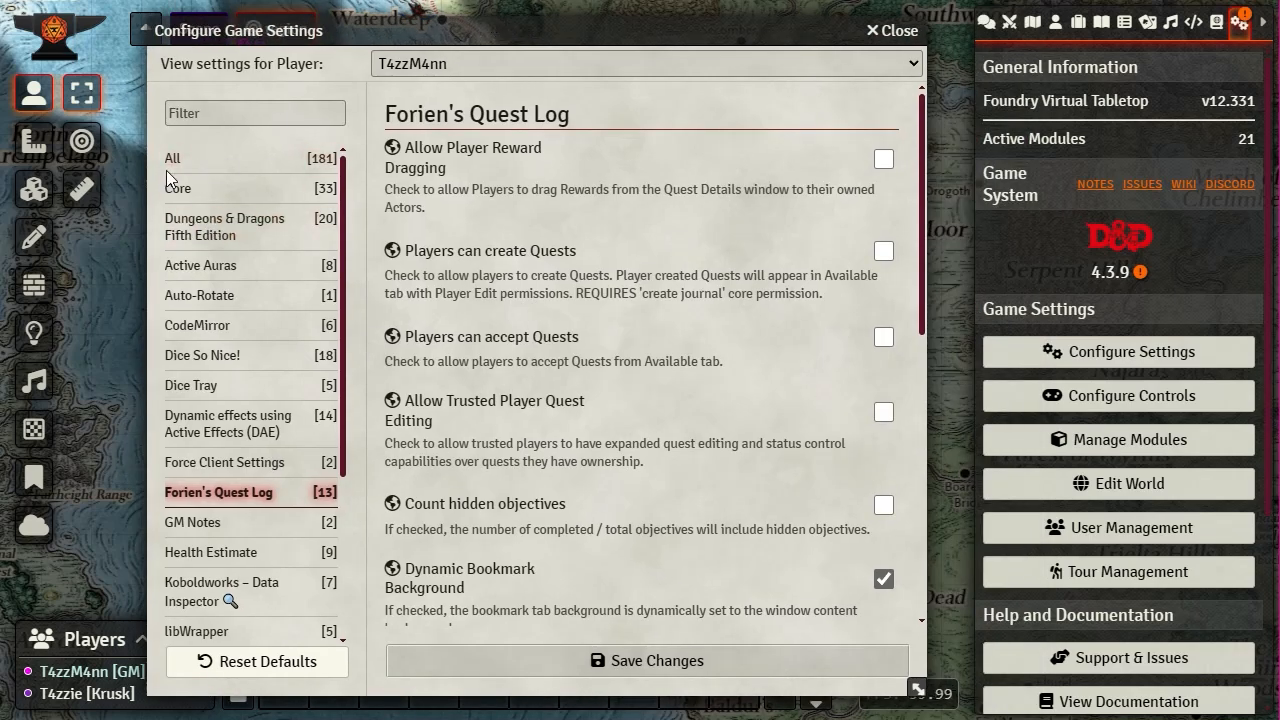
# - Examine the Core user permission configuration to see what each role is allowed to do, and close it without changes
pyautogui.click(190, 199)
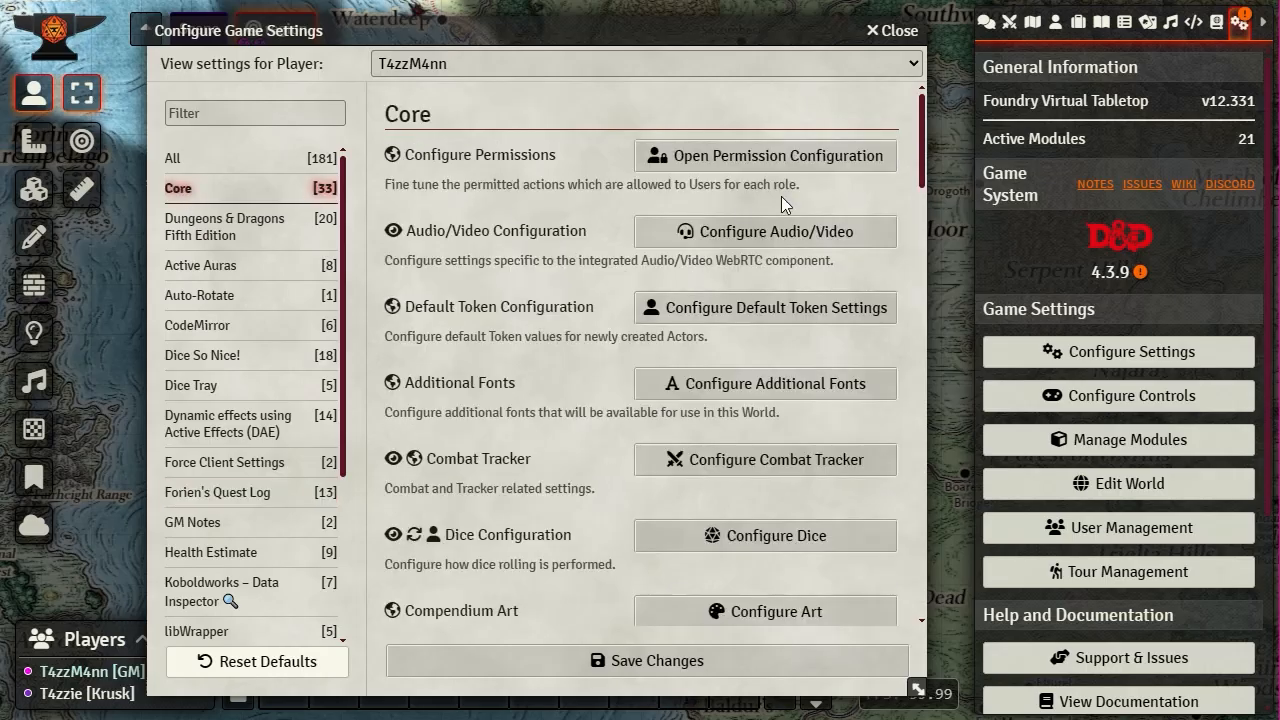
pyautogui.click(708, 155)
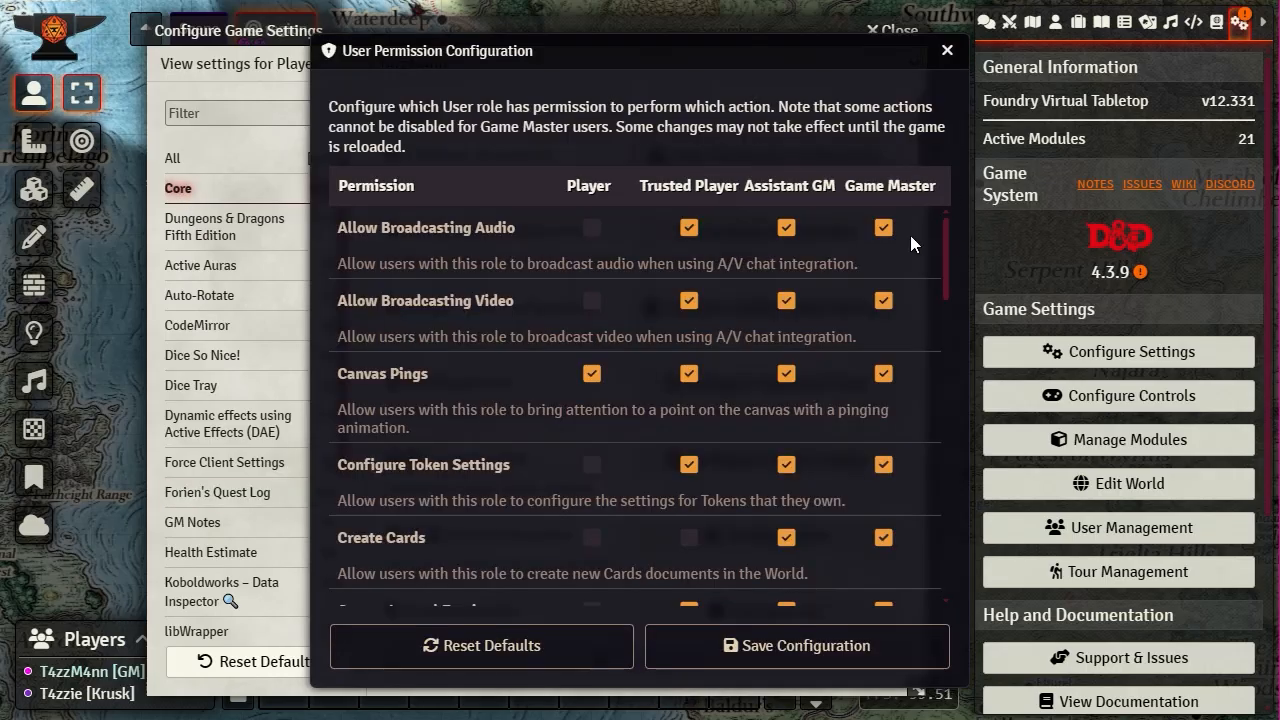
pyautogui.moveTo(575, 45); pyautogui.dragTo(848, 40)
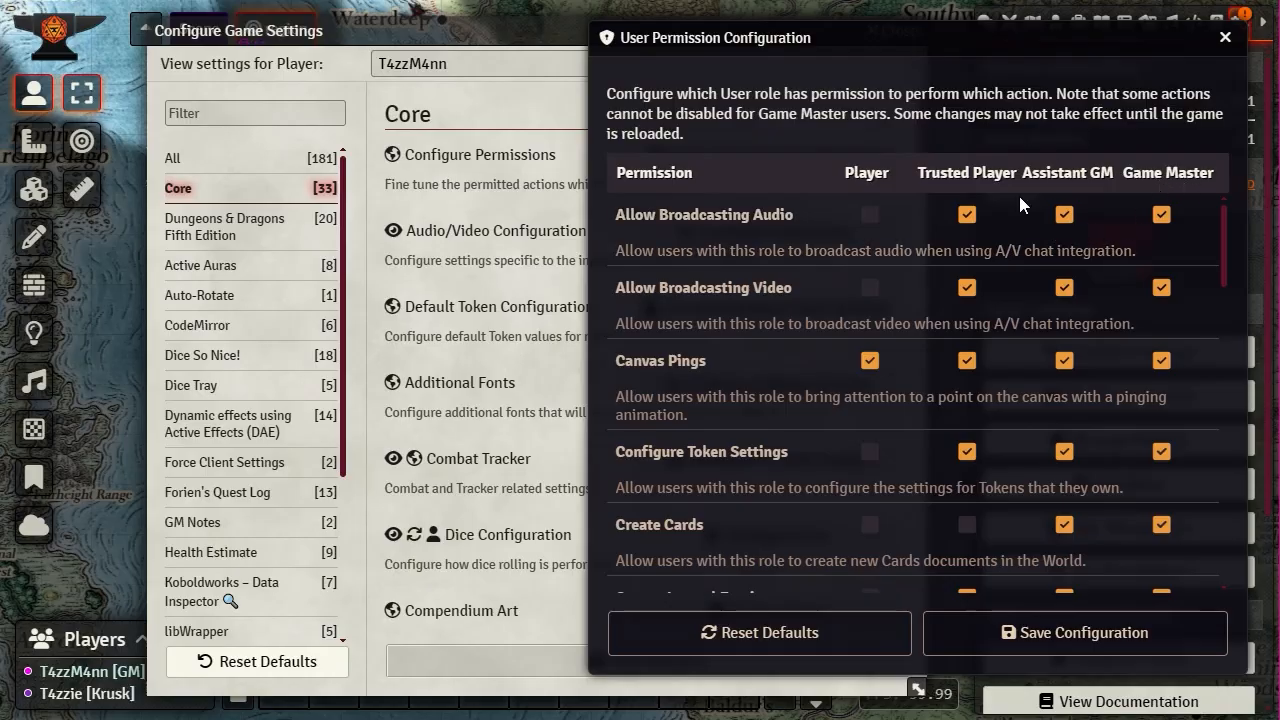
pyautogui.scroll(-8, 1062, 290)
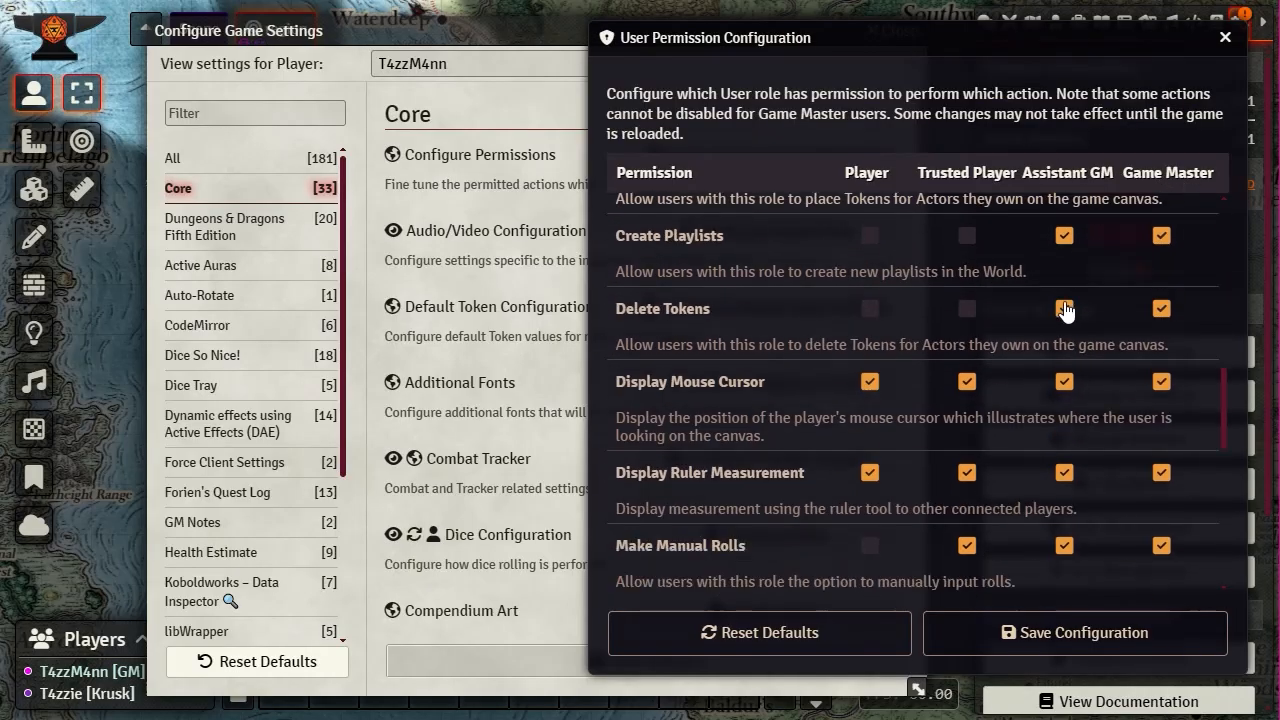
pyautogui.scroll(-10, 1064, 305)
pyautogui.scroll(3, 1114, 525)
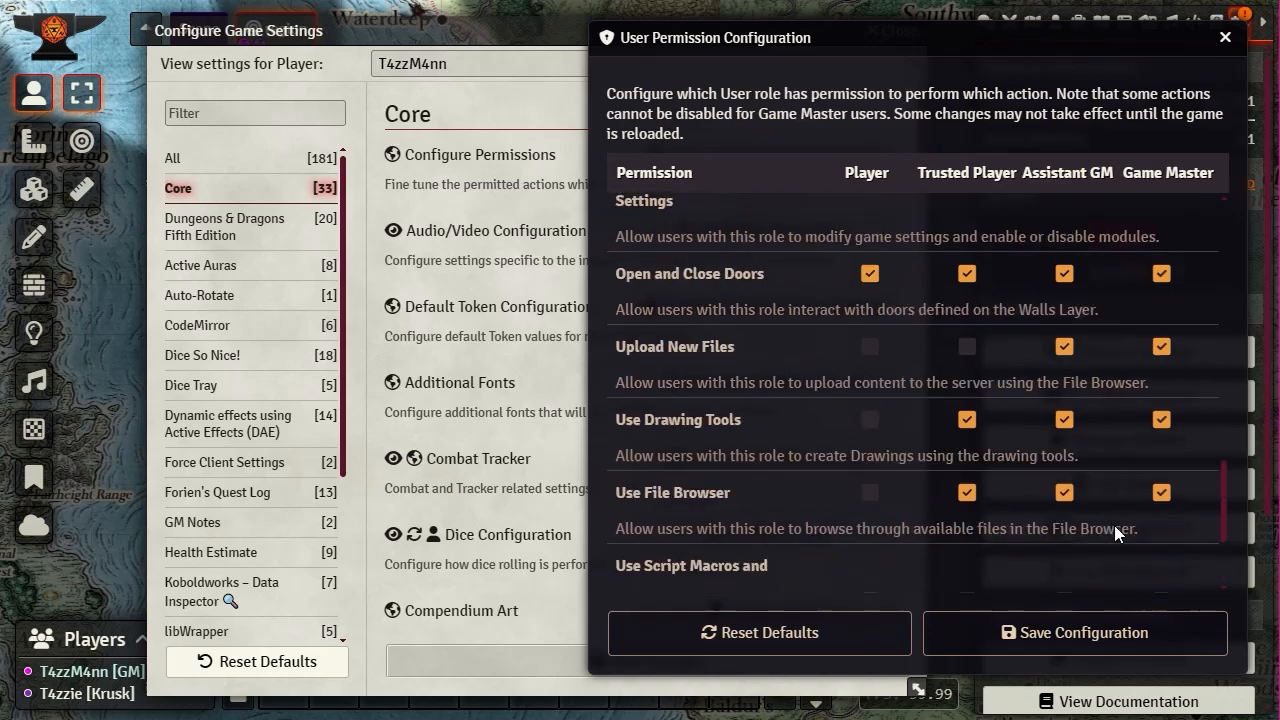
pyautogui.scroll(12, 1119, 511)
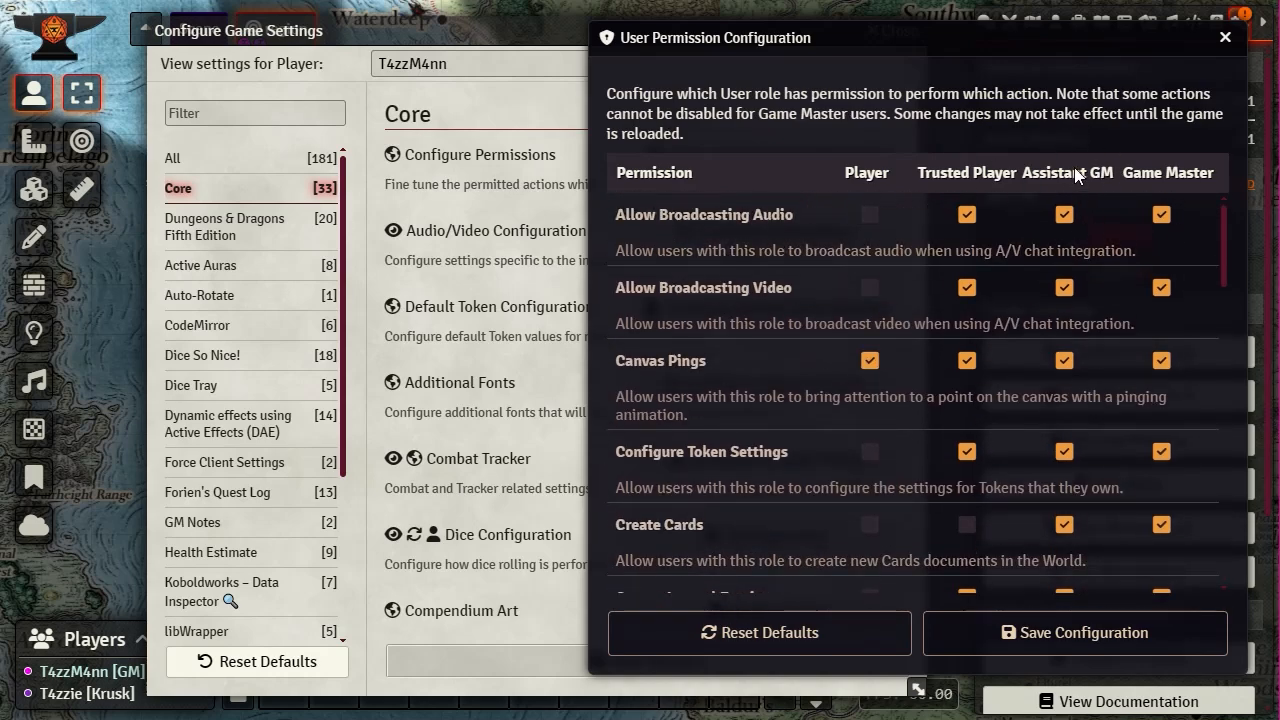
pyautogui.click(1225, 40)
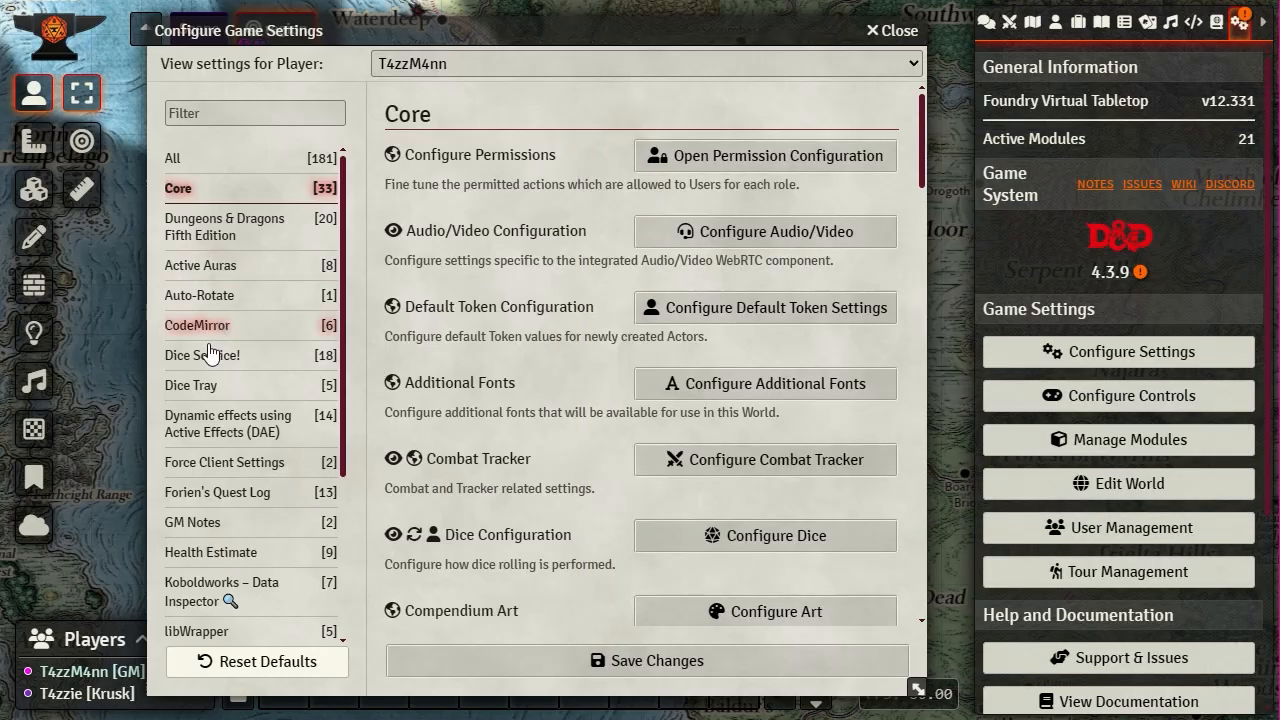
# - Review all Forien's Quest Log settings, from player quest permissions to the Quest Tracker Resizable option, and close the settings without changes
pyautogui.click(210, 463)
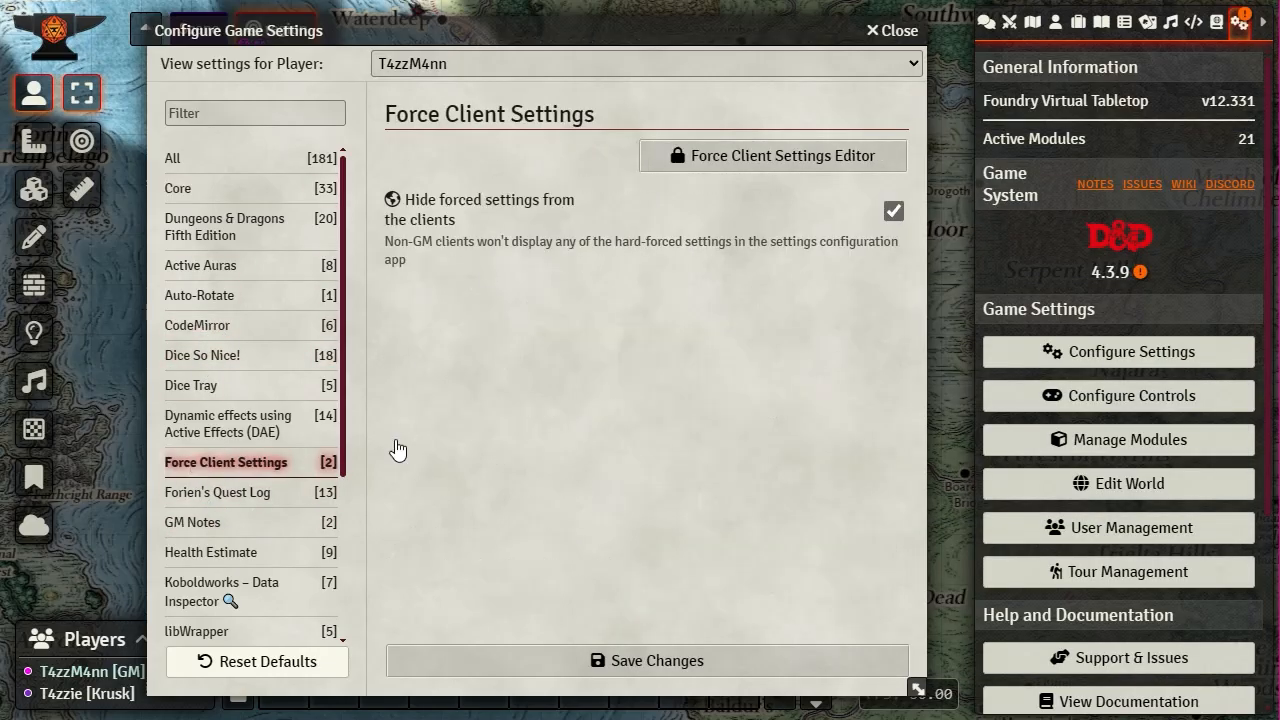
pyautogui.click(250, 492)
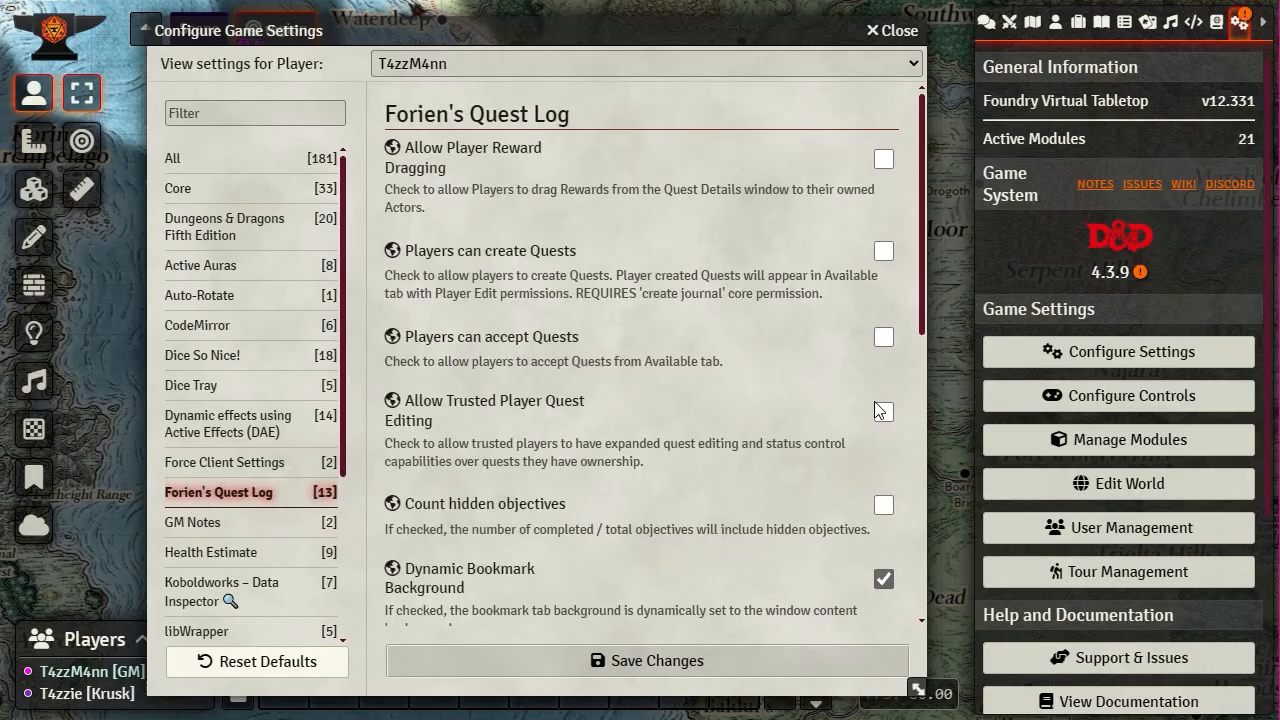
pyautogui.scroll(-2, 885, 400)
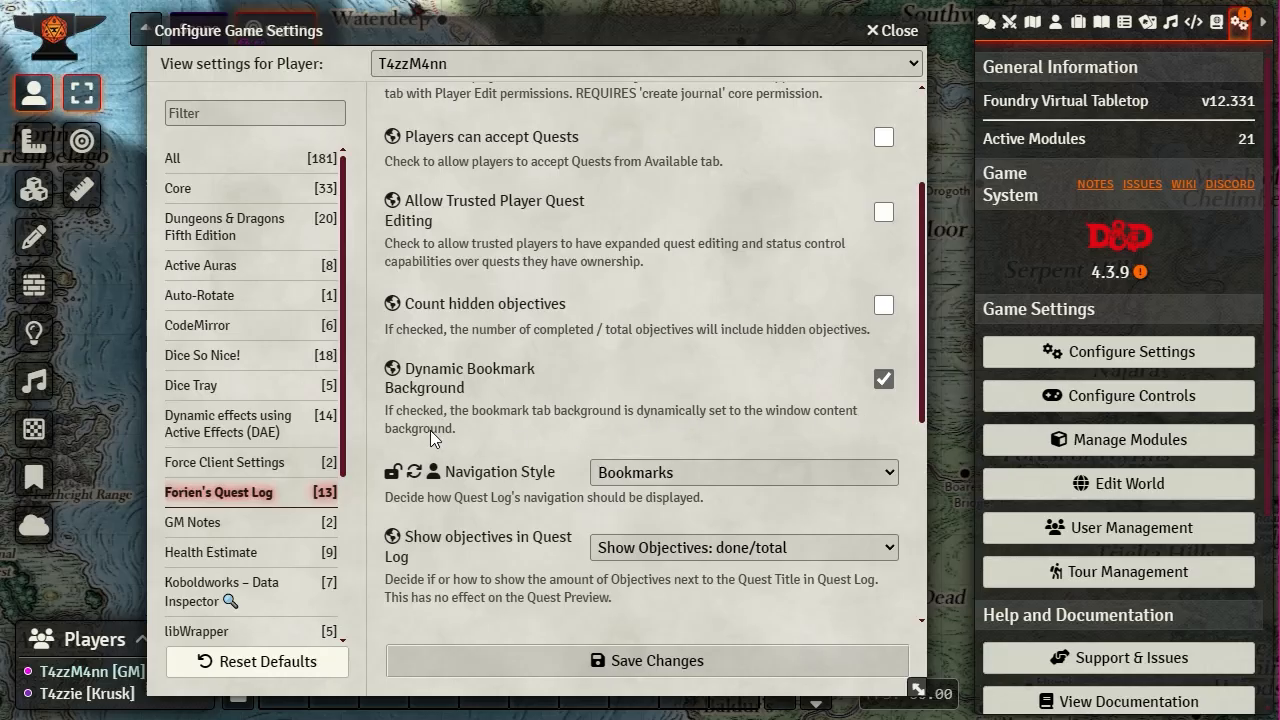
pyautogui.scroll(-2, 484, 486)
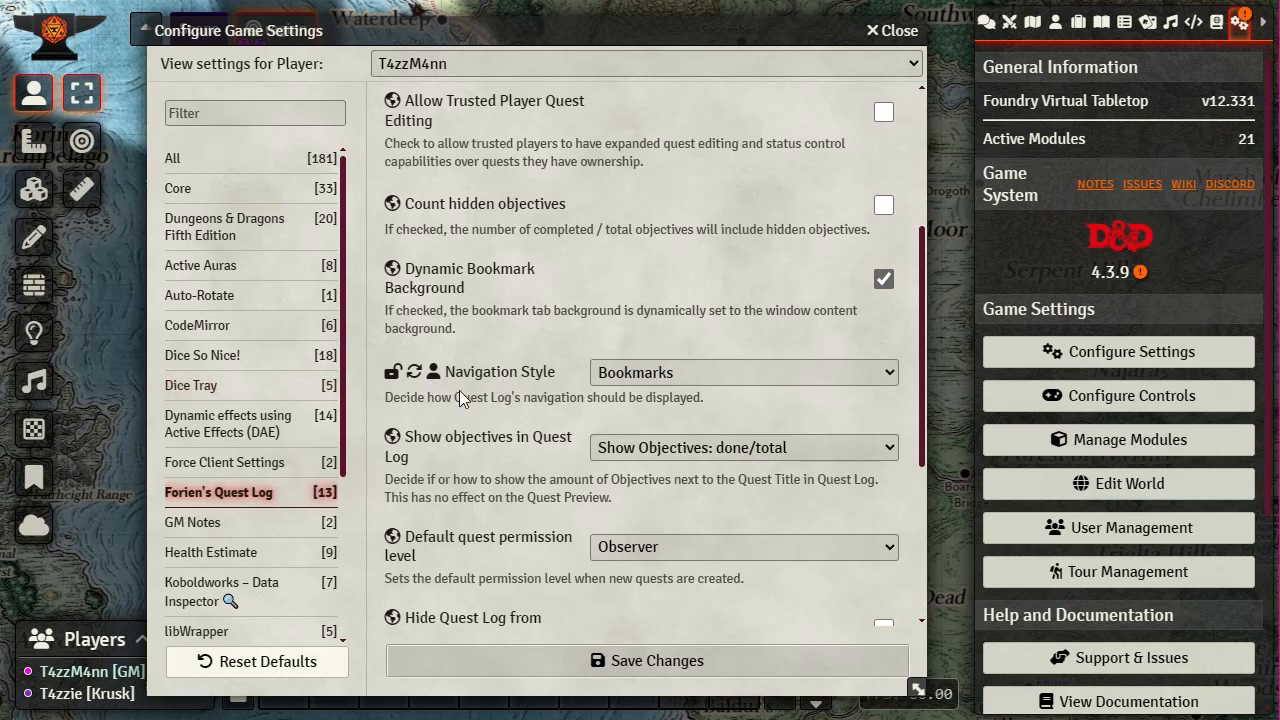
pyautogui.scroll(-2, 553, 557)
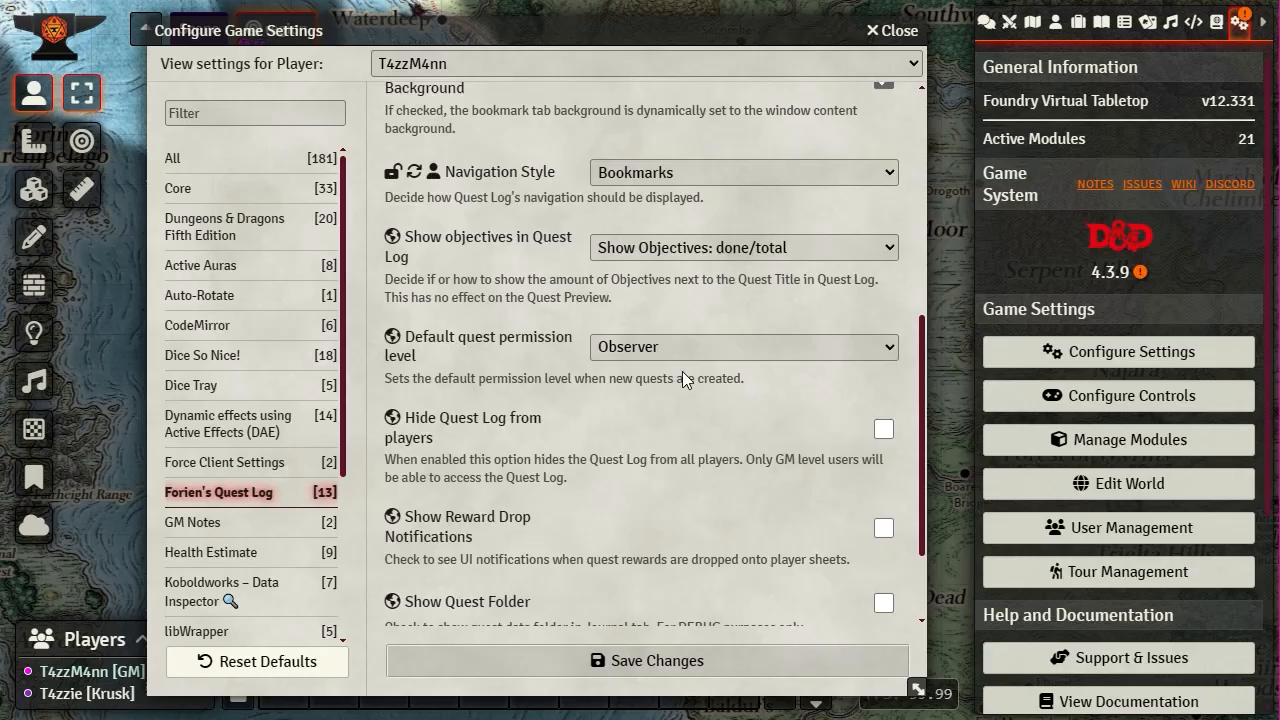
pyautogui.scroll(-2, 682, 371)
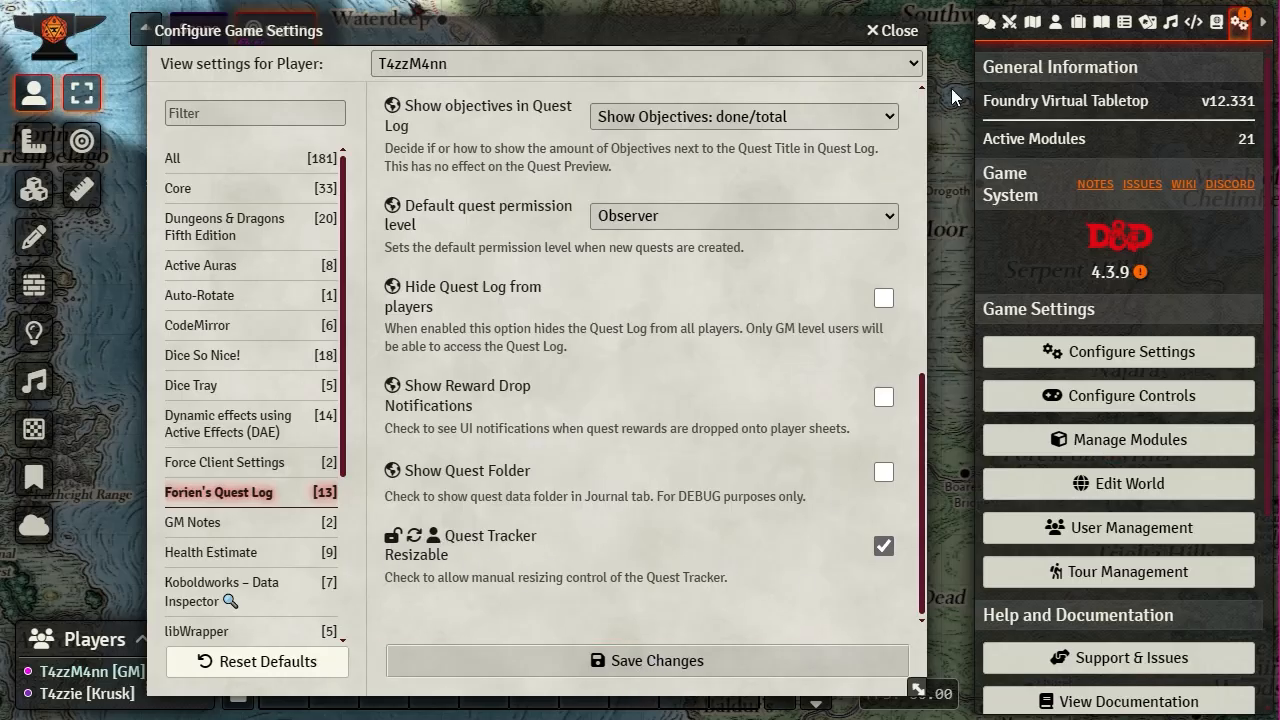
pyautogui.scroll(4, 631, 410)
pyautogui.scroll(-4, 500, 400)
pyautogui.click(900, 31)
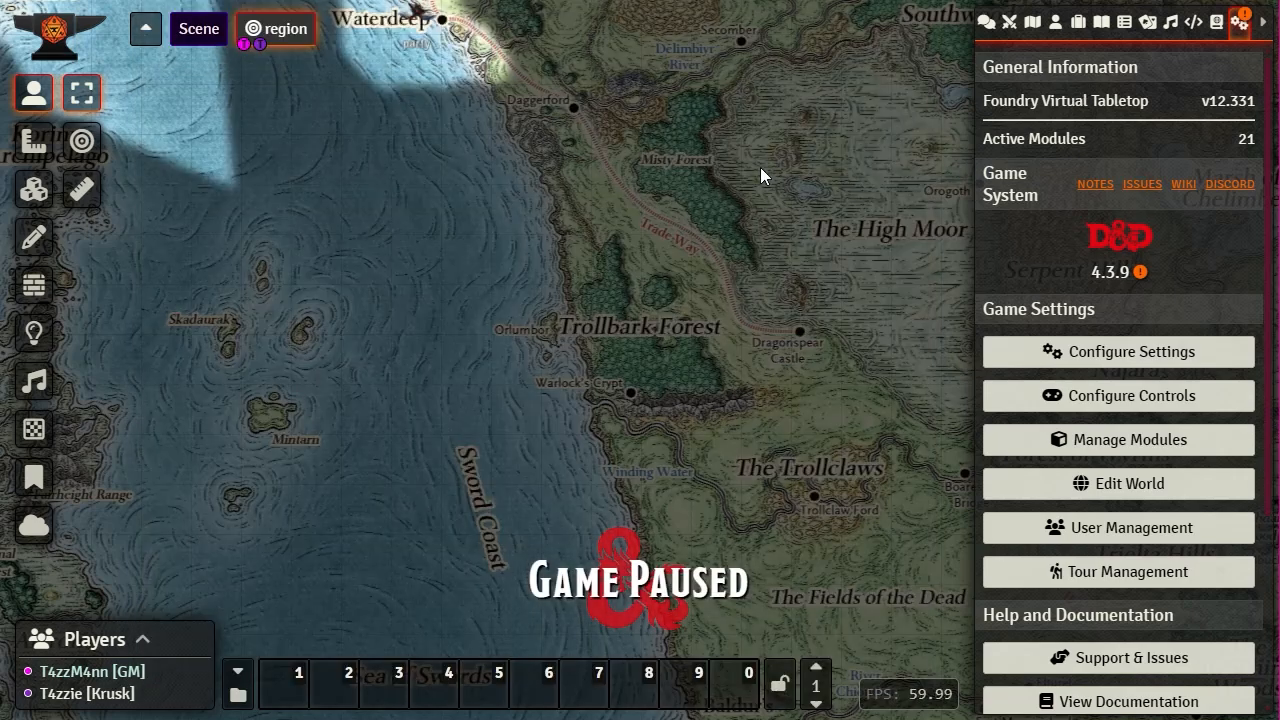
# - Switch to the player's client, view the Quest Log through the journal notes controls, and close it
pyautogui.click(35, 483)
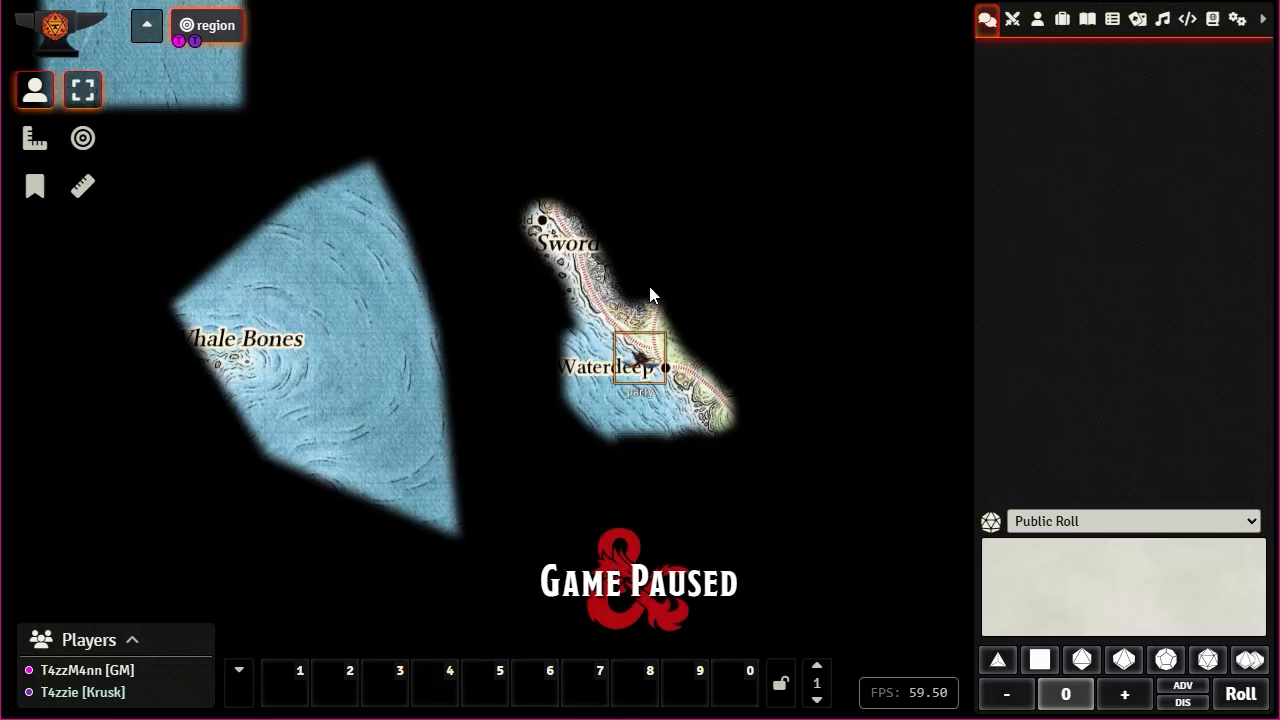
pyautogui.click(35, 192)
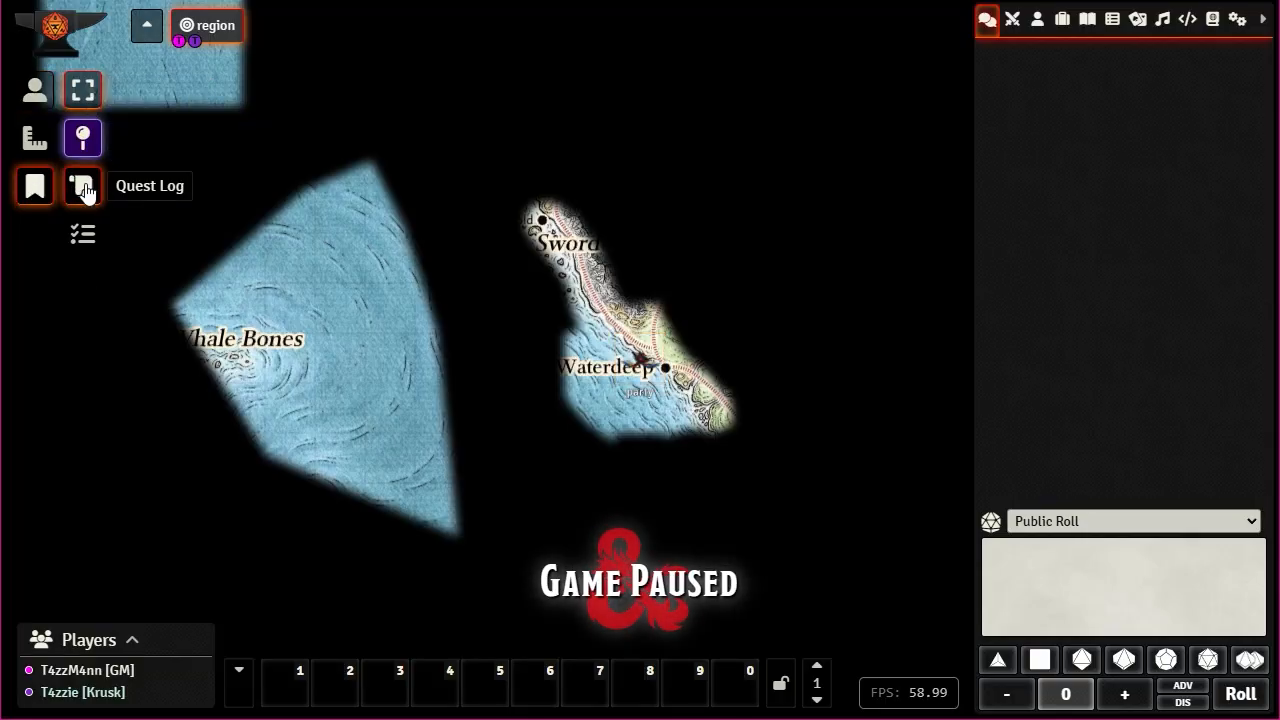
pyautogui.click(83, 186)
pyautogui.moveTo(557, 51); pyautogui.dragTo(504, 10)
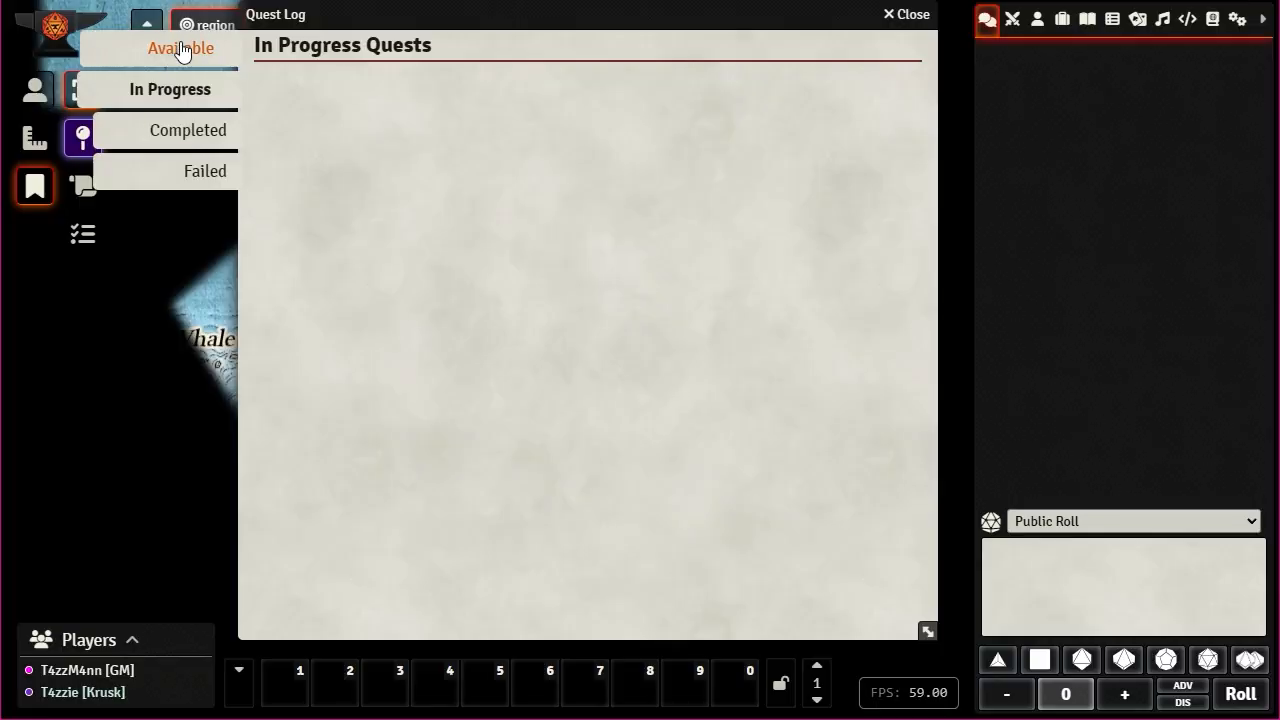
pyautogui.click(920, 18)
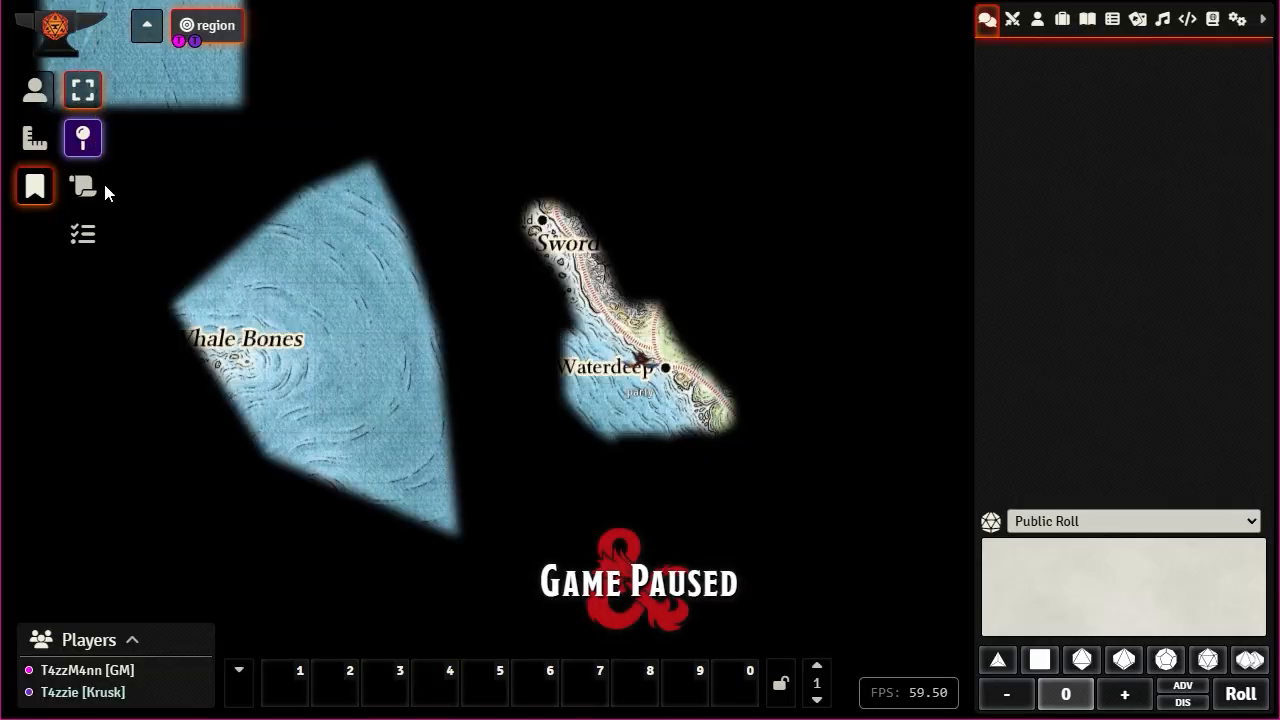
# - Try to open the Quest Tracker in the player's client and dismiss the notification
pyautogui.click(85, 242)
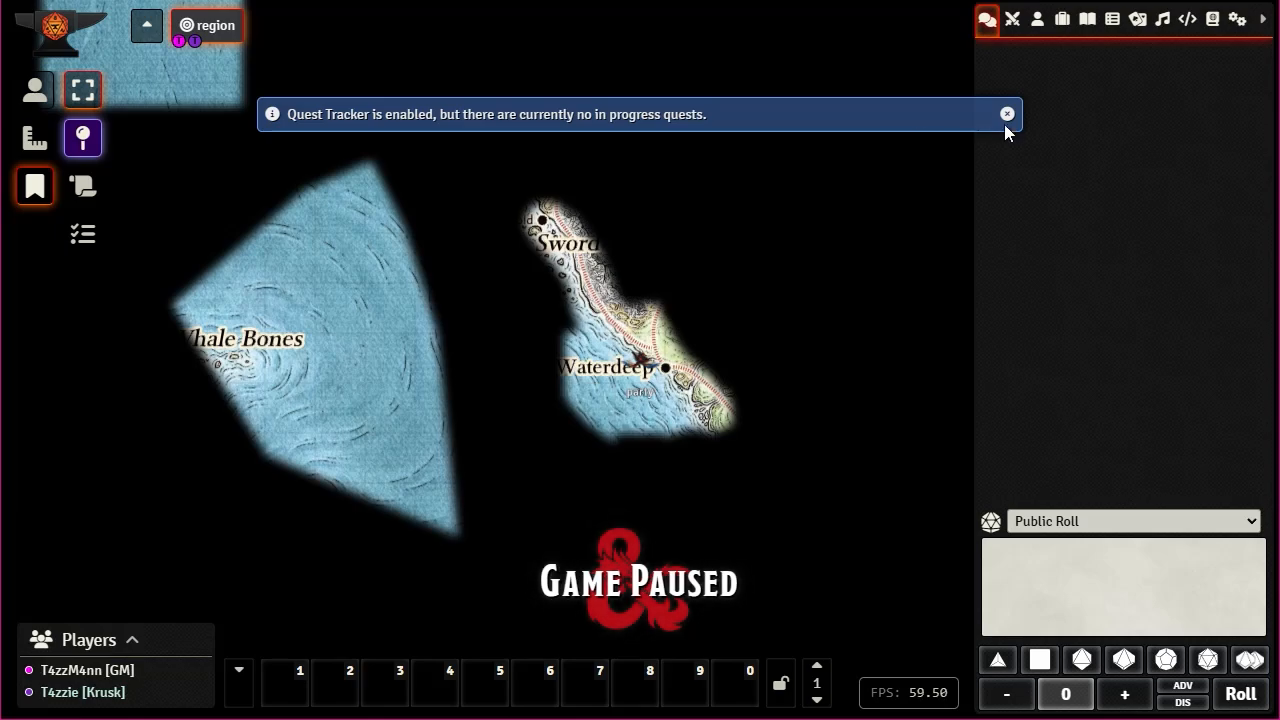
pyautogui.click(961, 119)
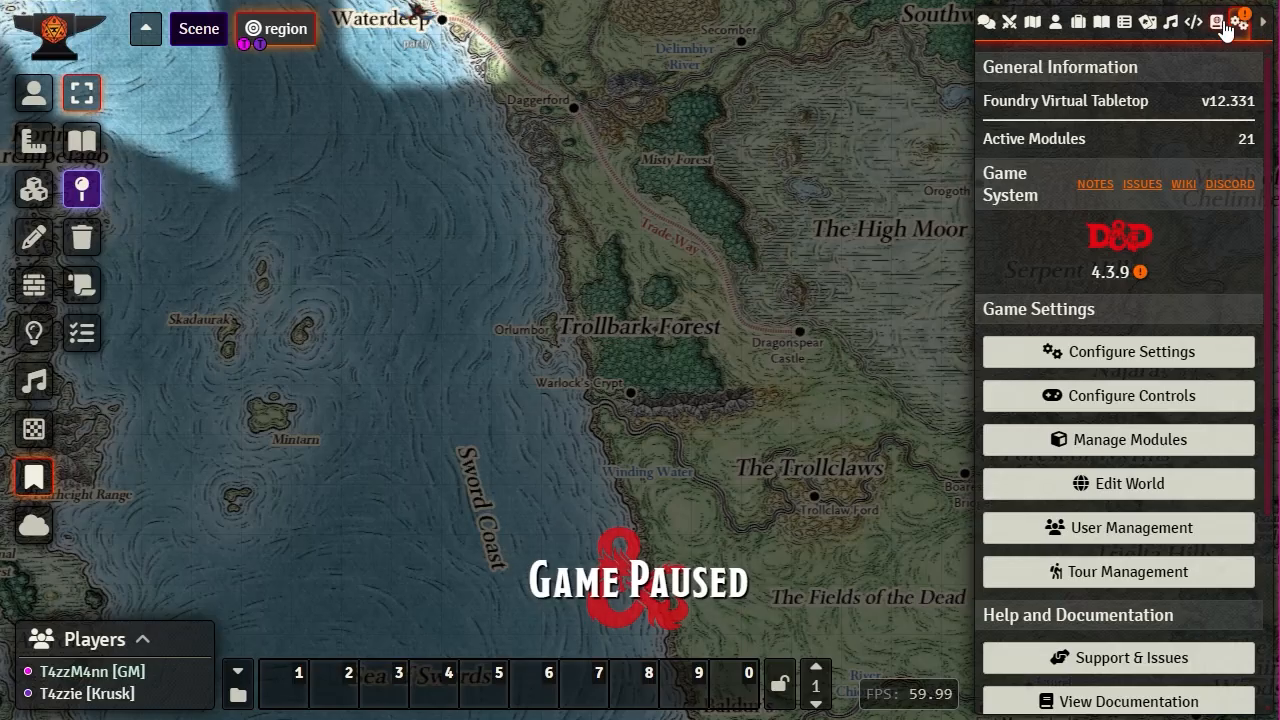
# - In the GM's client, set the Forien's Quest Log Navigation Style to Classic tabs, save, and open the Quest Log
pyautogui.click(1131, 352)
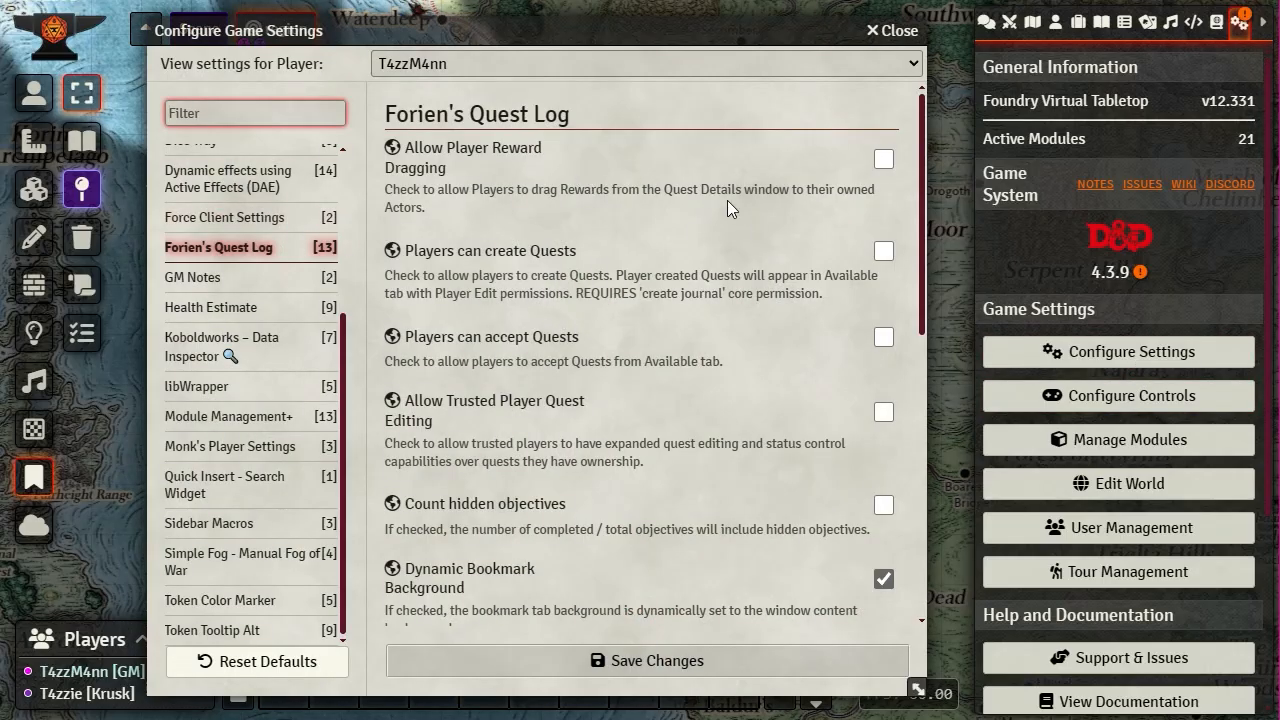
pyautogui.scroll(-5, 705, 188)
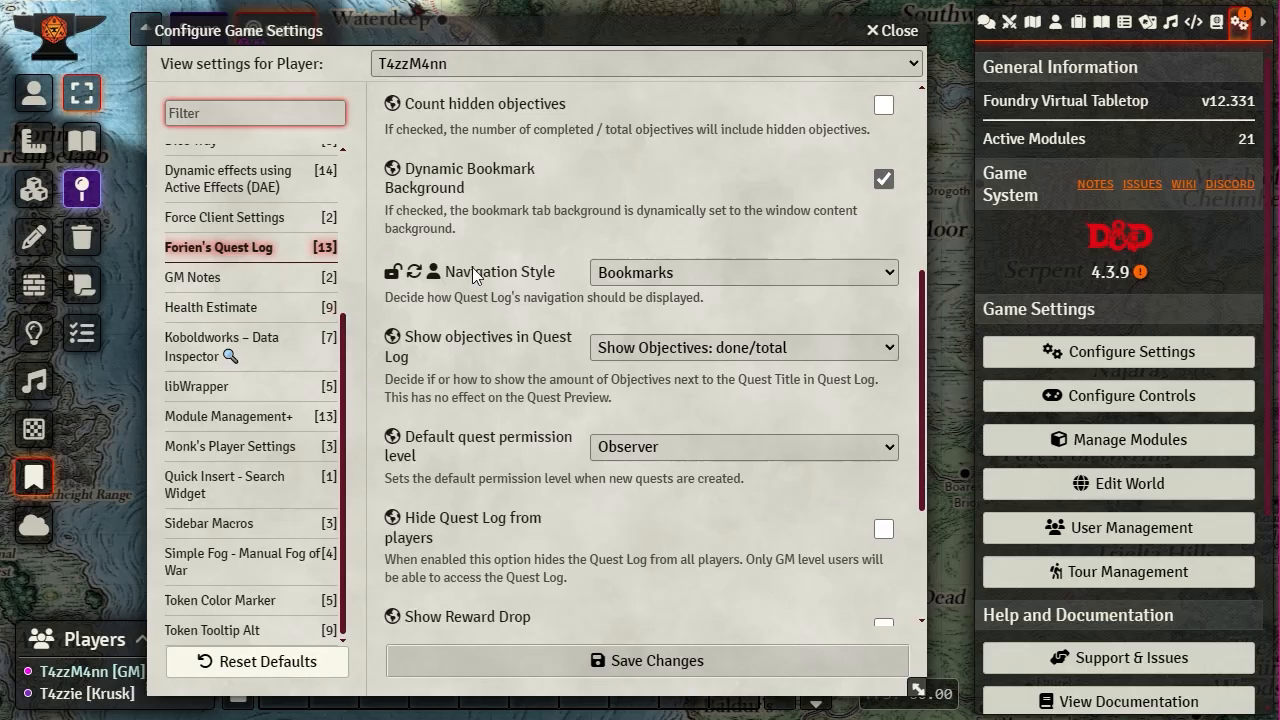
pyautogui.click(887, 274)
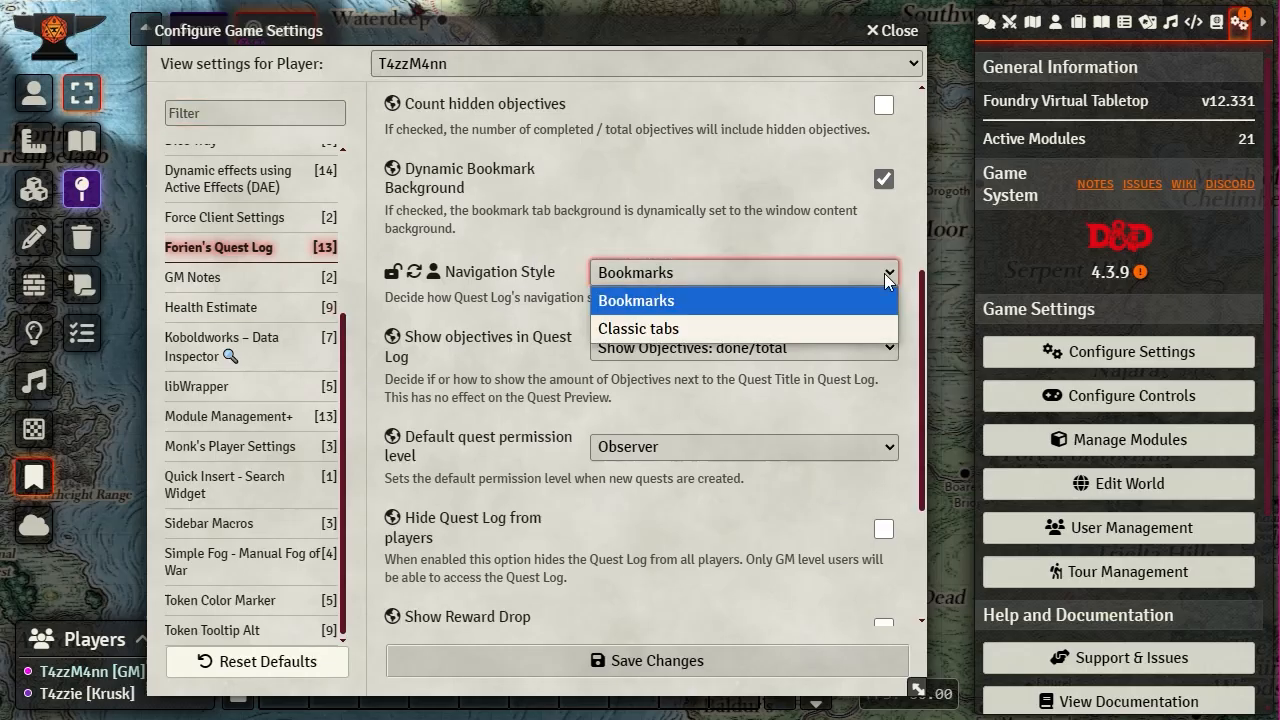
pyautogui.click(660, 329)
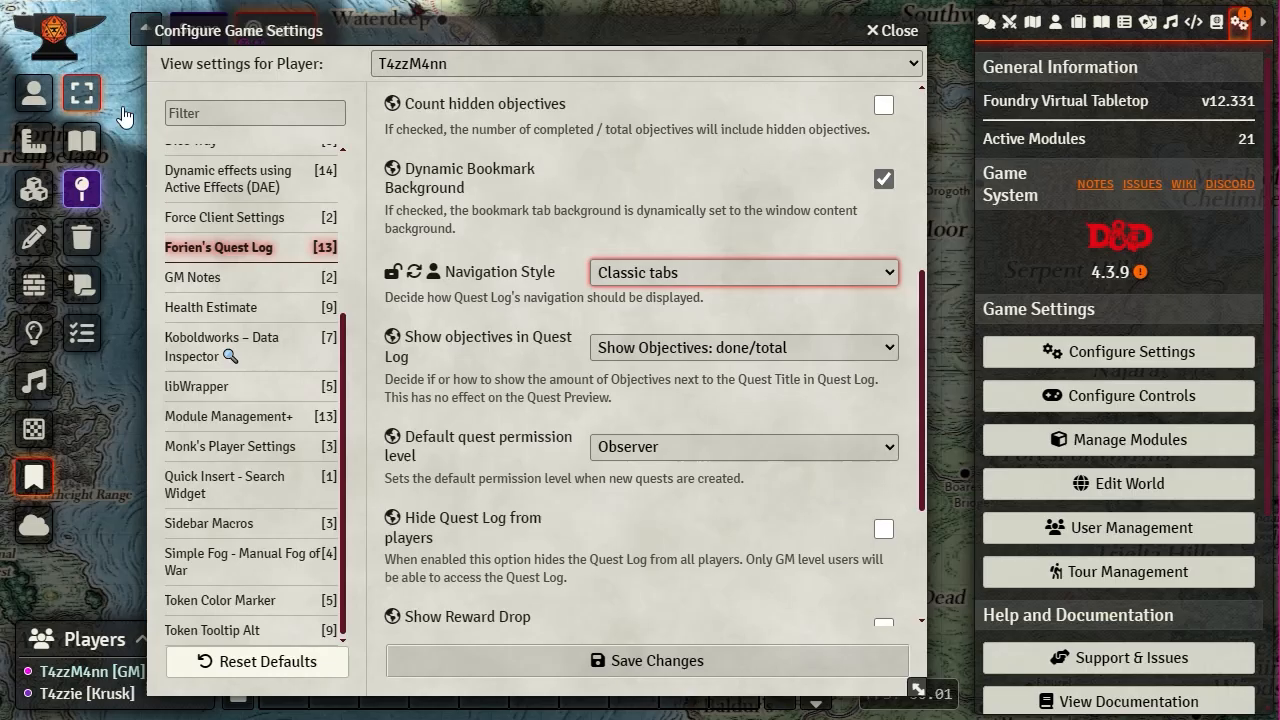
pyautogui.click(621, 665)
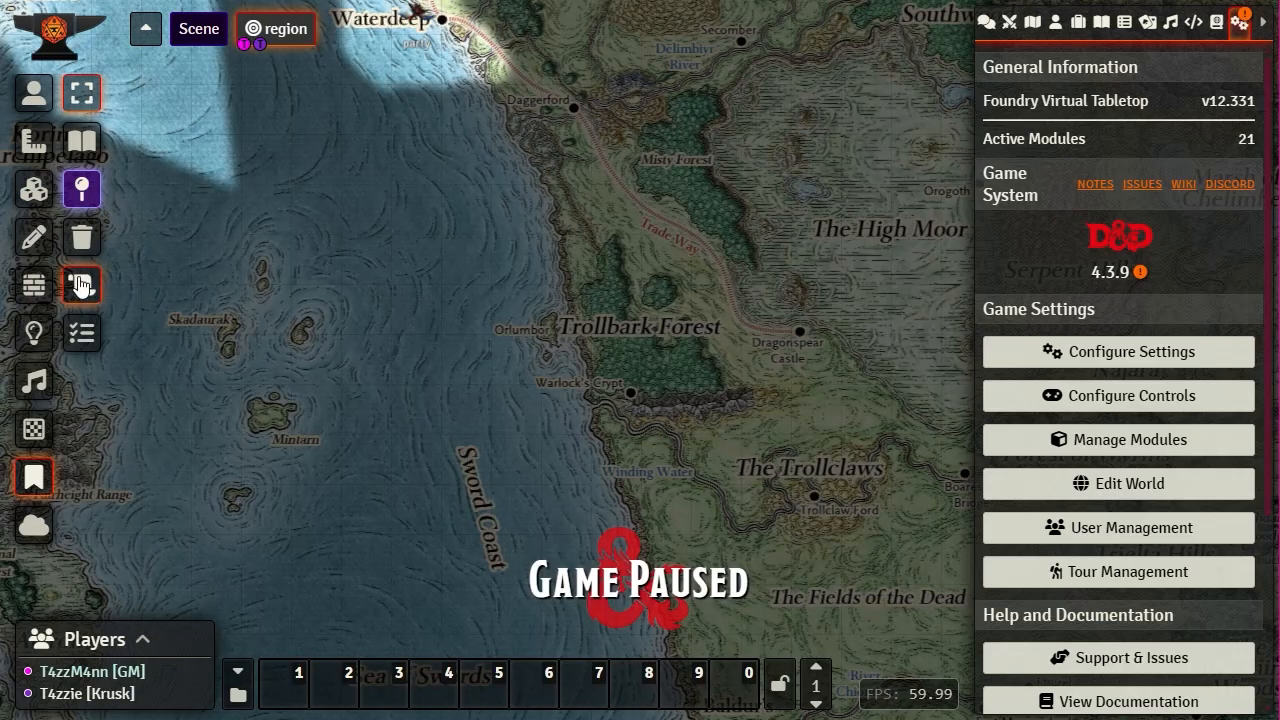
pyautogui.click(81, 285)
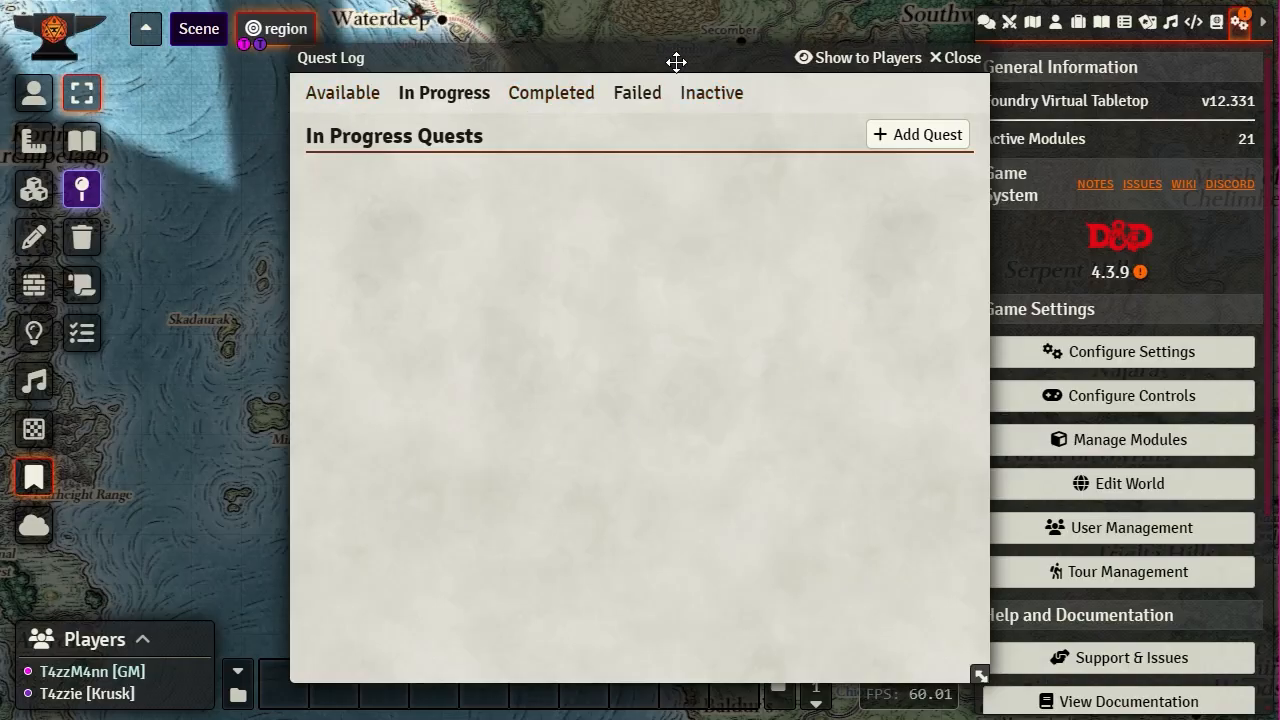
pyautogui.moveTo(677, 58); pyautogui.dragTo(591, 18)
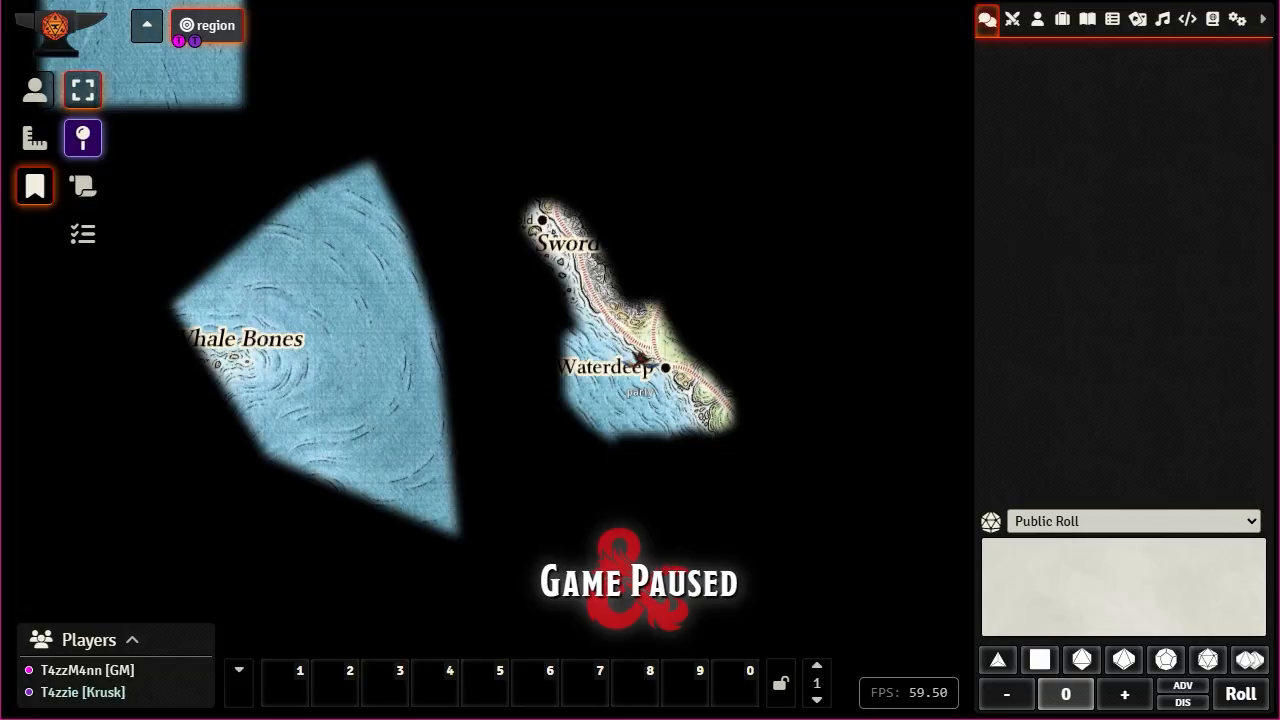
# - In the player's client, open the Quest Log and set the Forien's Quest Log Navigation Style to Classic tabs, saving the change
pyautogui.click(83, 190)
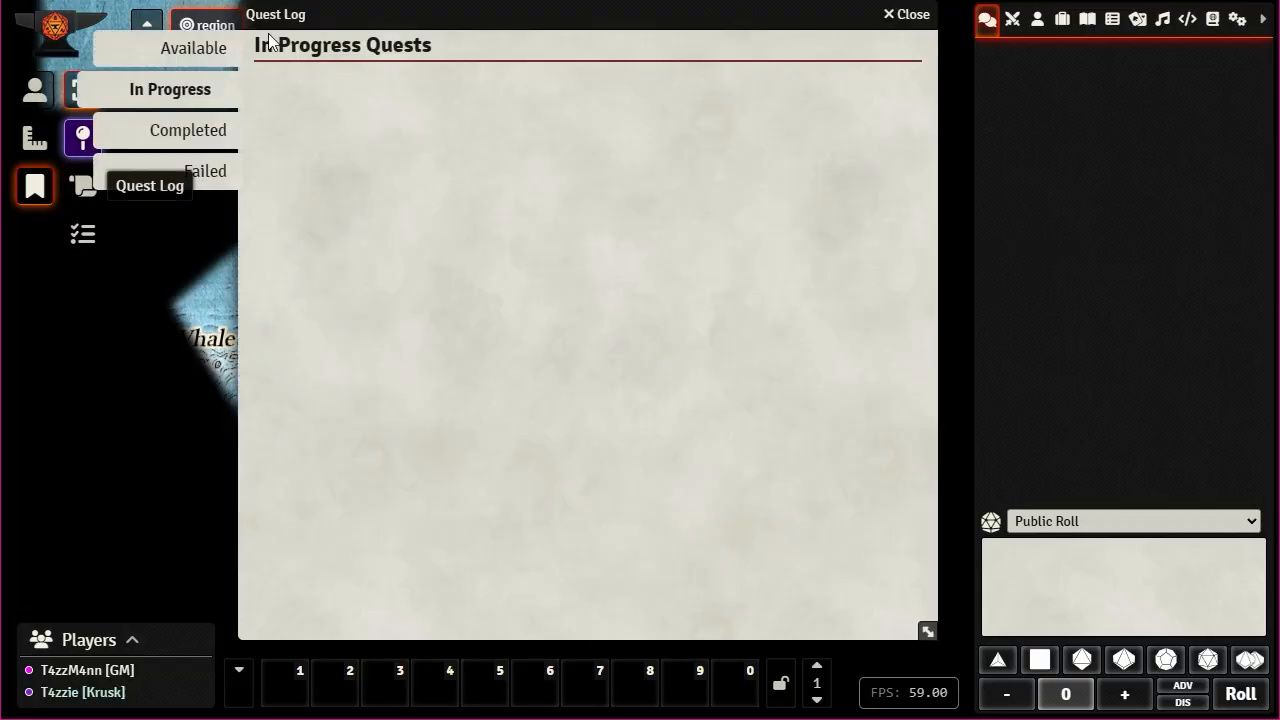
pyautogui.click(1237, 19)
pyautogui.click(1118, 310)
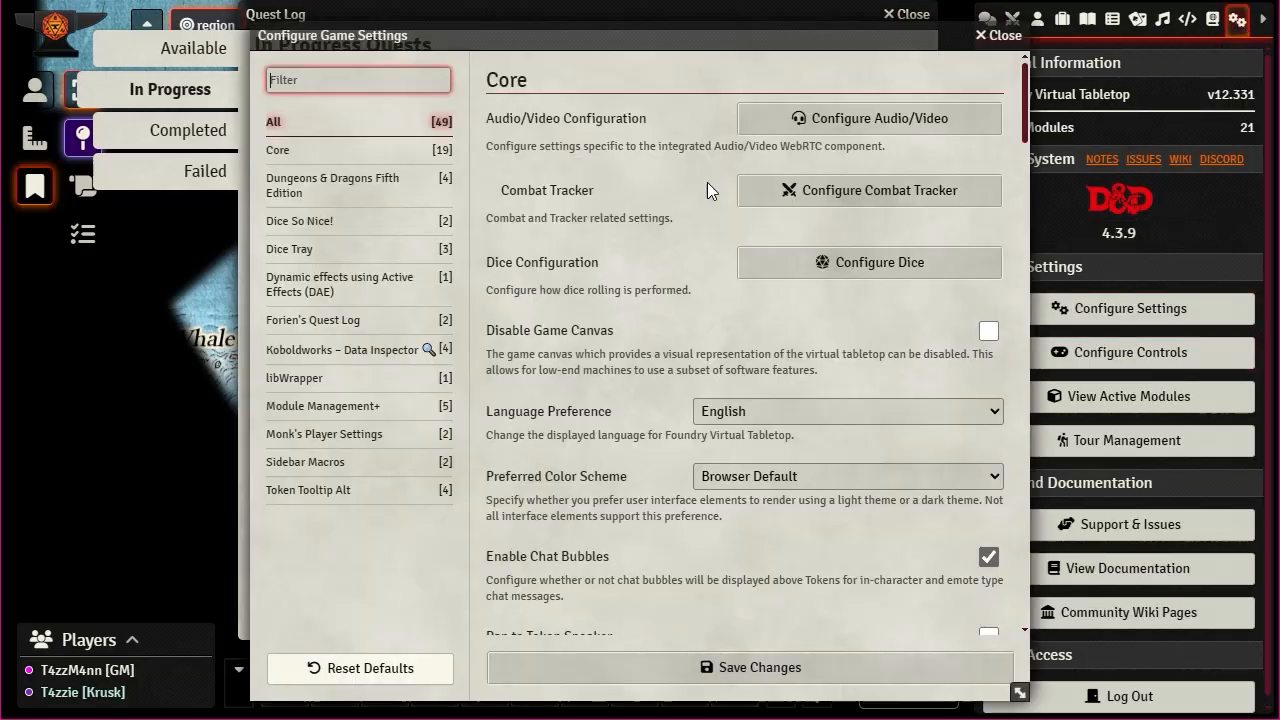
pyautogui.click(335, 320)
pyautogui.click(772, 115)
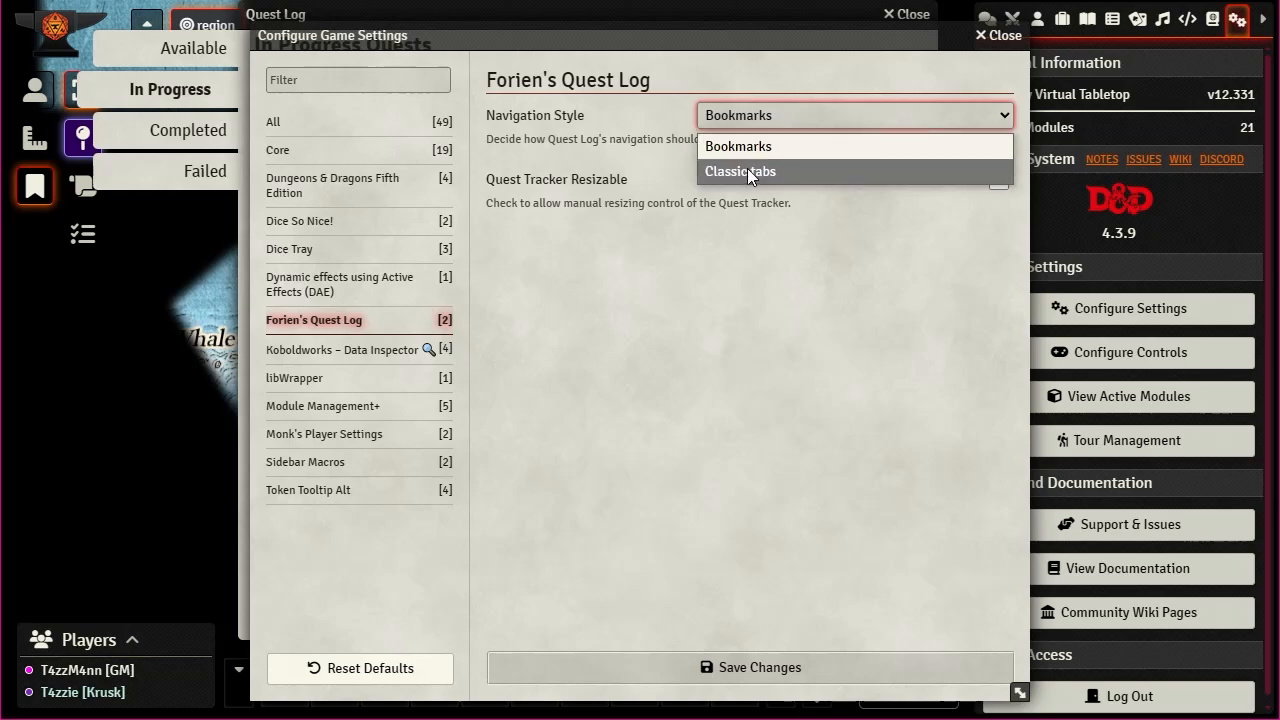
pyautogui.click(748, 172)
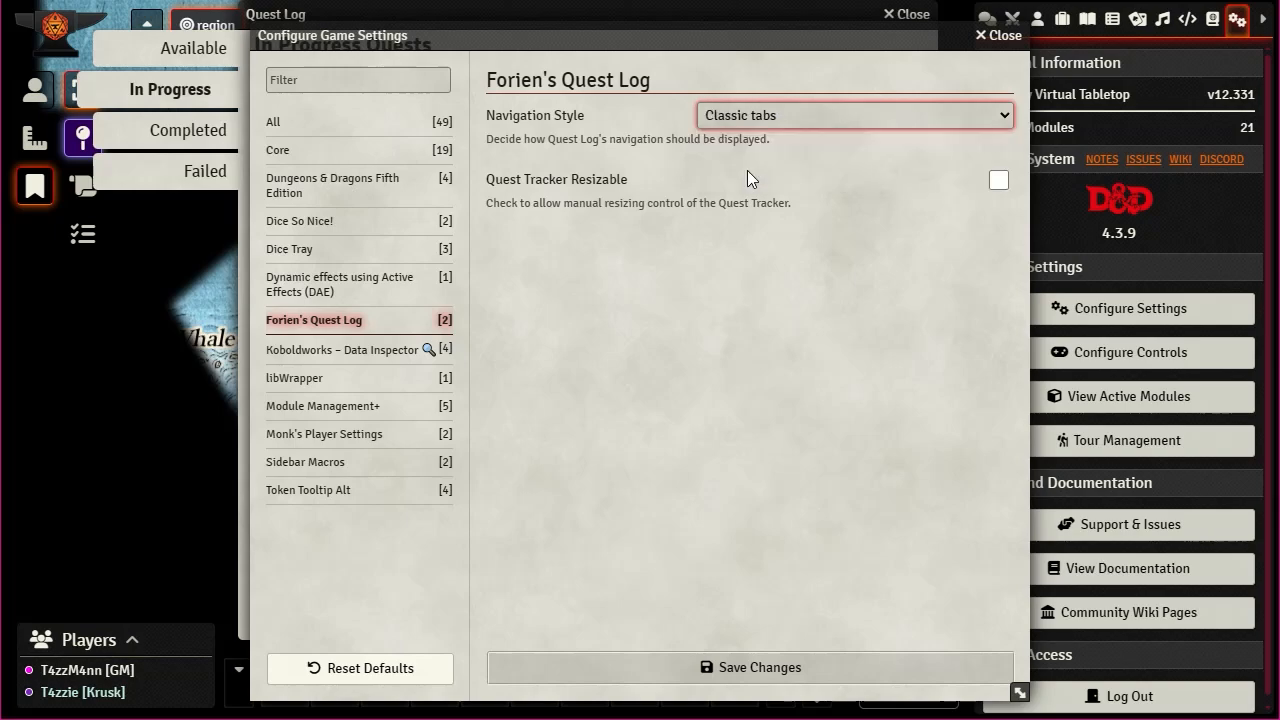
pyautogui.click(732, 676)
pyautogui.moveTo(494, 26); pyautogui.dragTo(400, 26)
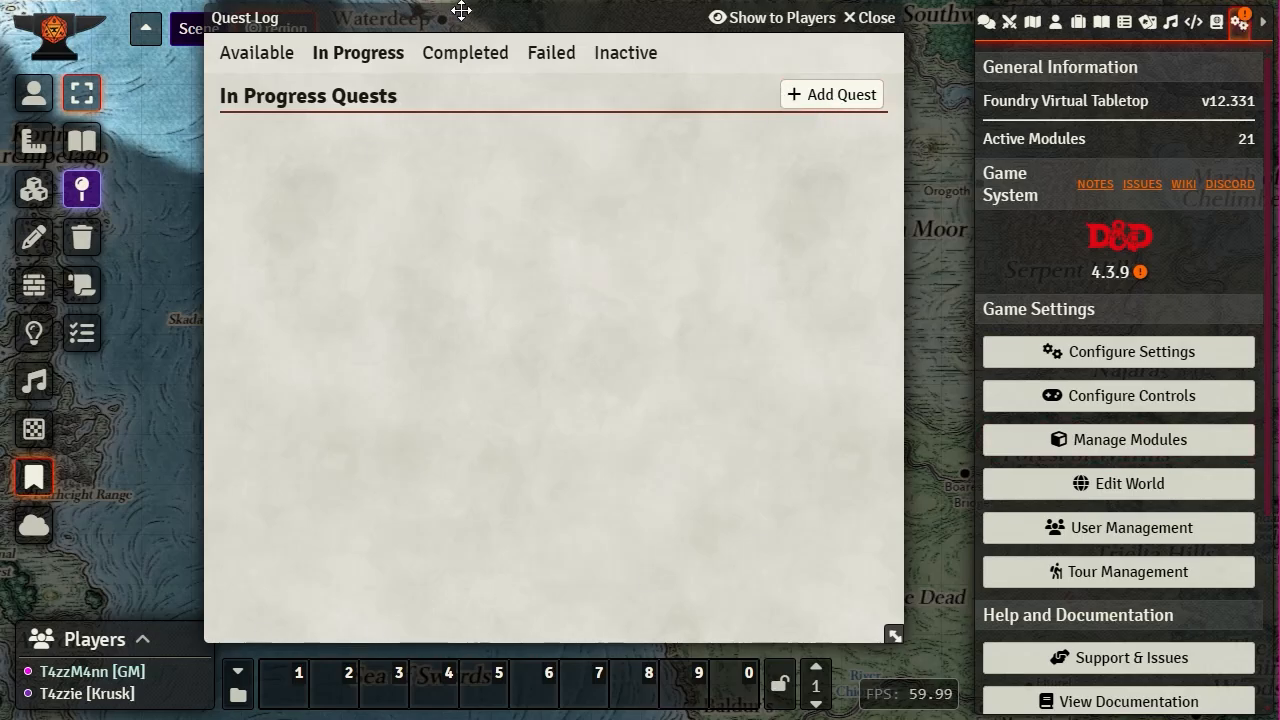
pyautogui.moveTo(442, 18); pyautogui.dragTo(295, 15)
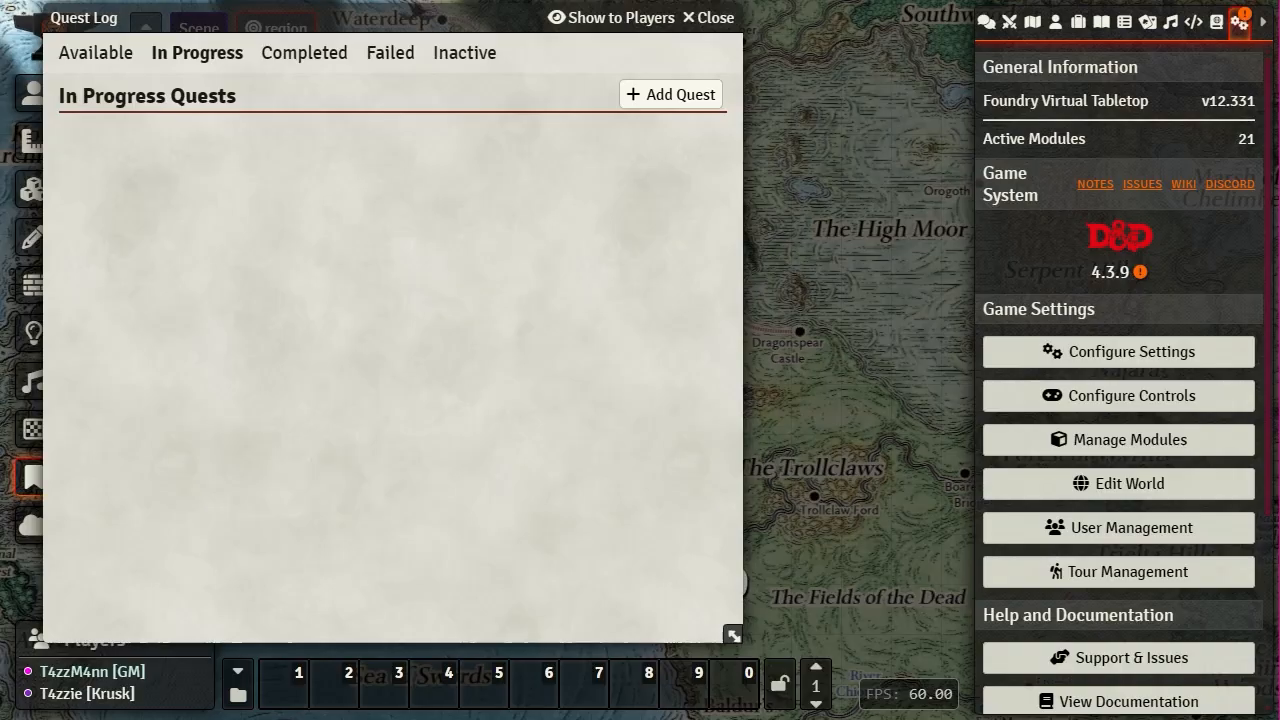
# - Switch to the web browser and read the Kobold Candles quest page on Wowhead, including its objective, locations and description
pyautogui.hotkey('ctrl', 't')
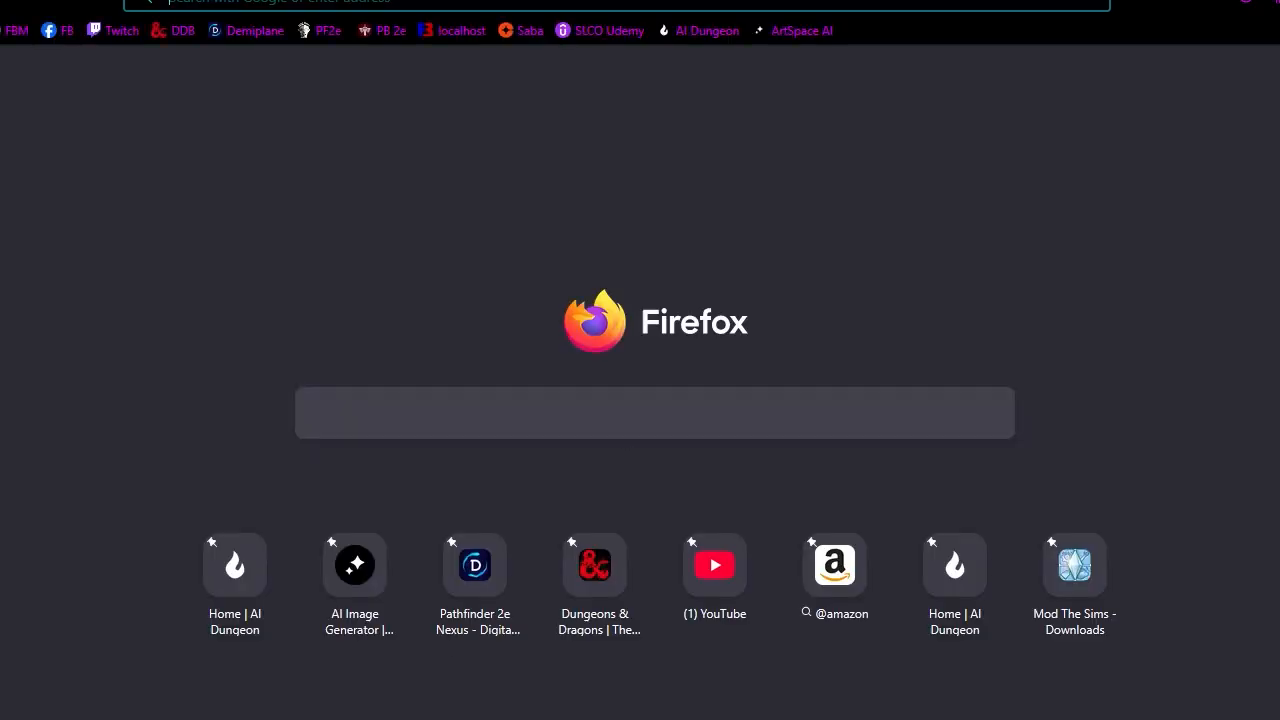
pyautogui.hotkey('ctrl', 'w')
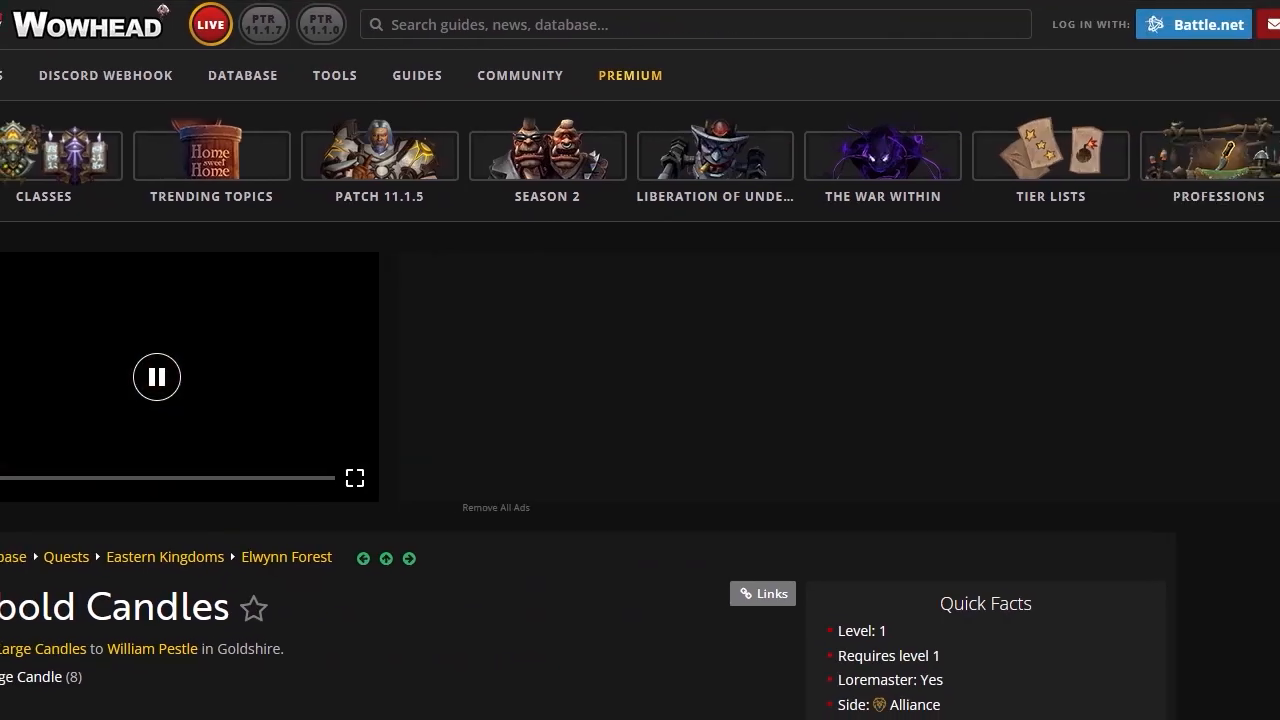
pyautogui.scroll(-5, 745, 417)
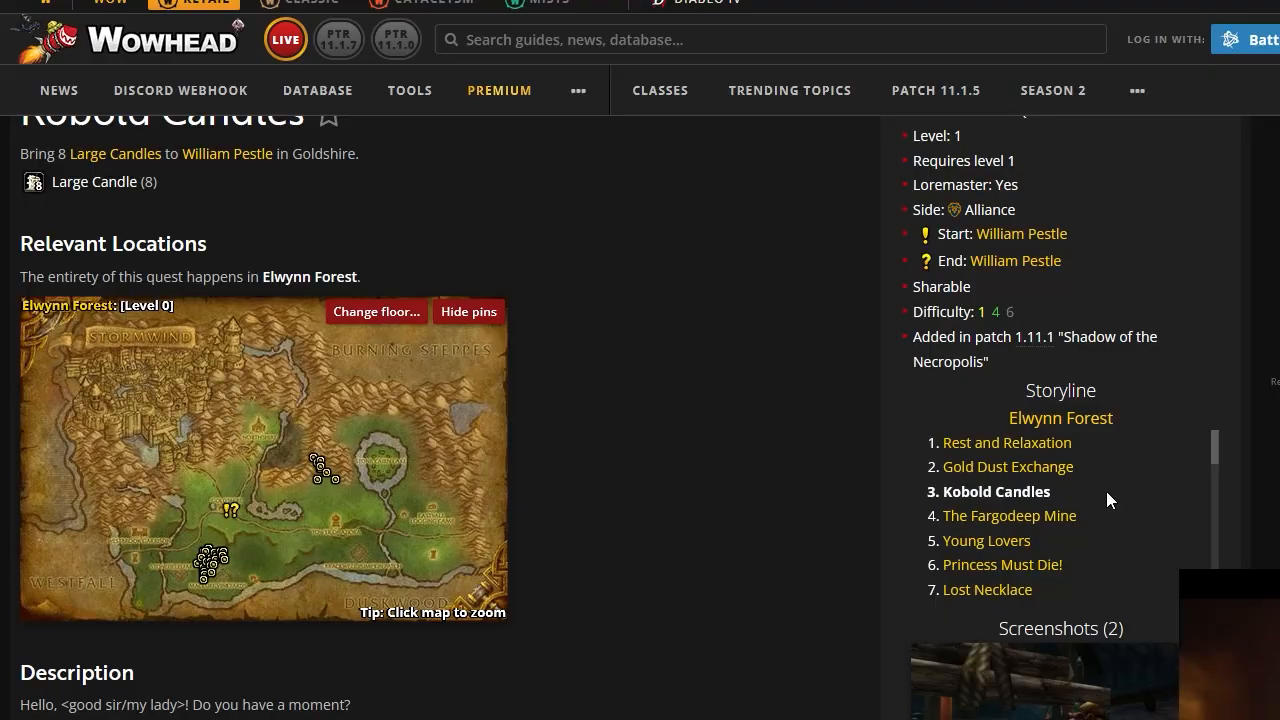
pyautogui.scroll(1, 883, 344)
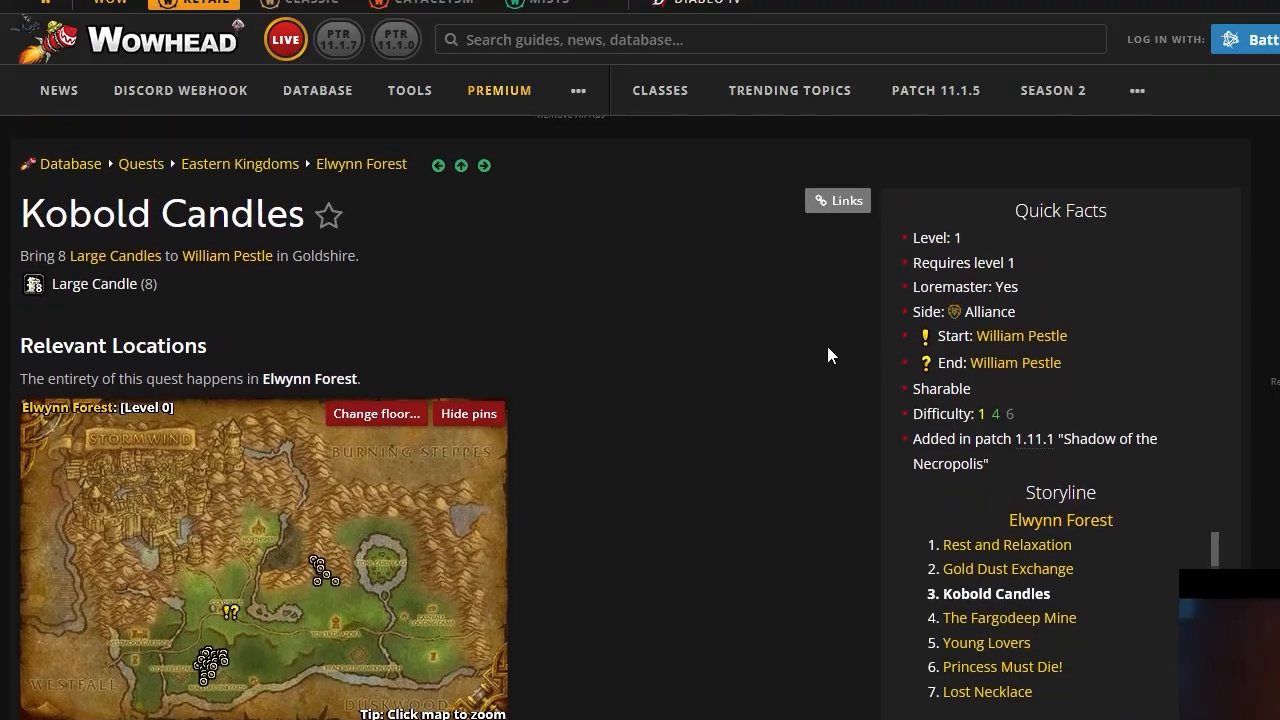
pyautogui.scroll(-3, 713, 346)
pyautogui.scroll(-1, 740, 352)
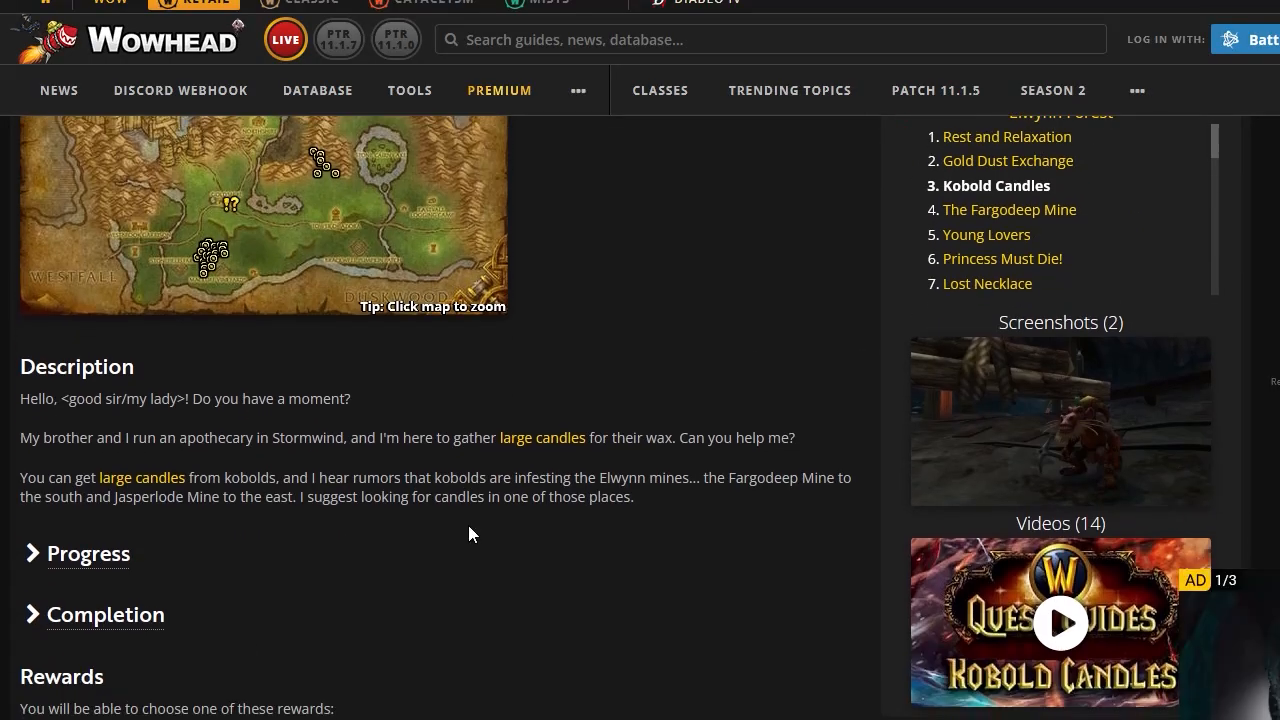
pyautogui.scroll(-1, 286, 626)
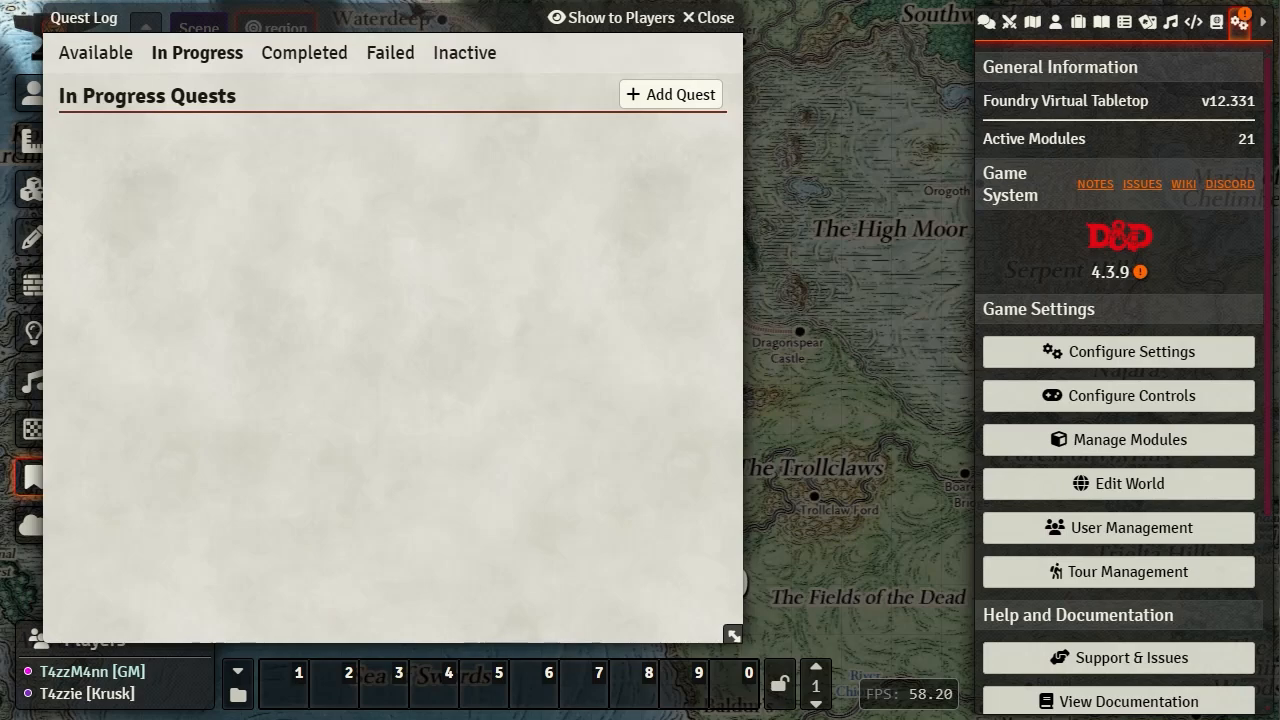
# - Back in the GM's Foundry client, add a new quest and move its details window clear of the sidebar
pyautogui.click(648, 100)
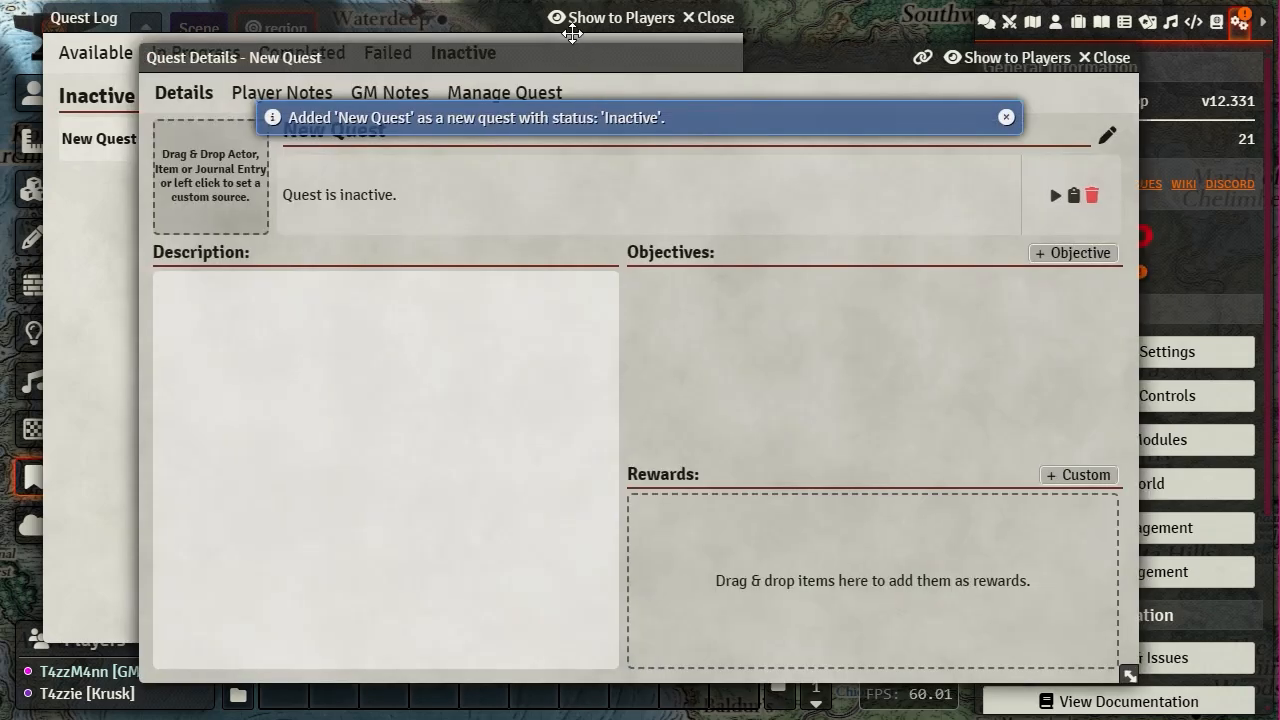
pyautogui.moveTo(586, 51); pyautogui.dragTo(510, 23)
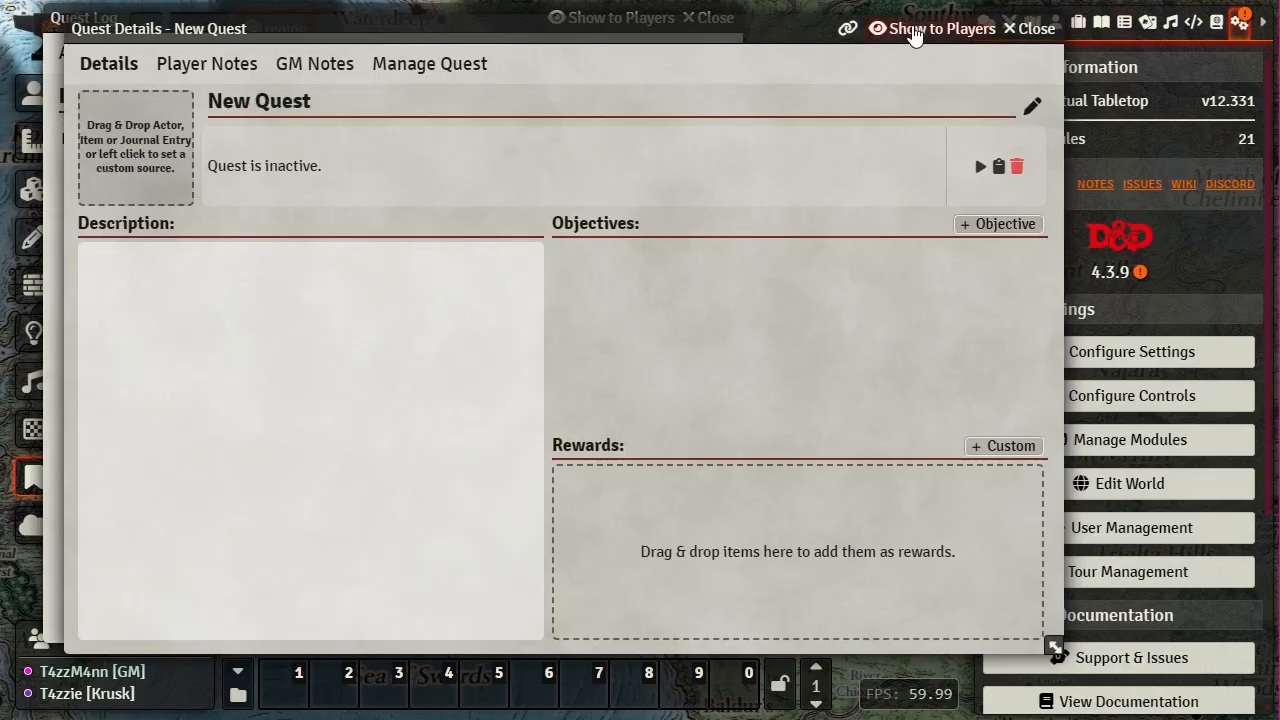
pyautogui.moveTo(761, 31); pyautogui.dragTo(693, 38)
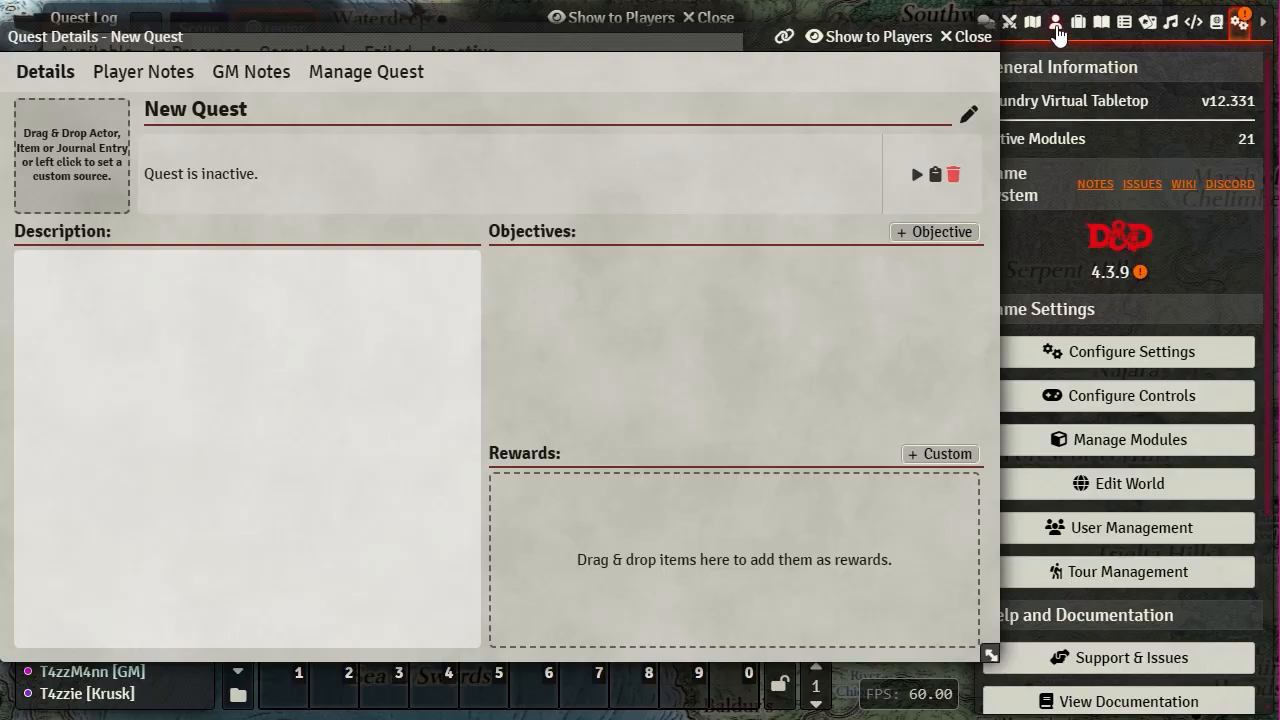
# - Check the ownership configuration of the actors Krusk, Merric and Sefris, closing each without changes
pyautogui.click(1055, 22)
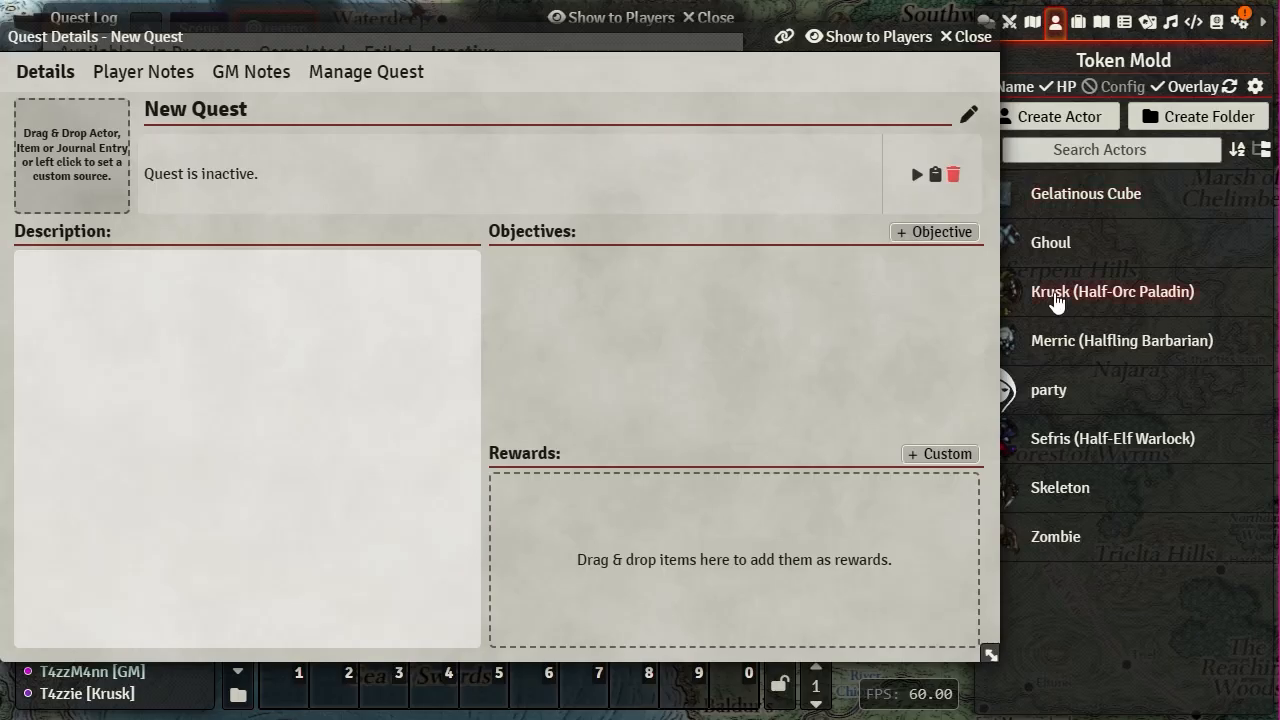
pyautogui.rightClick(1057, 302)
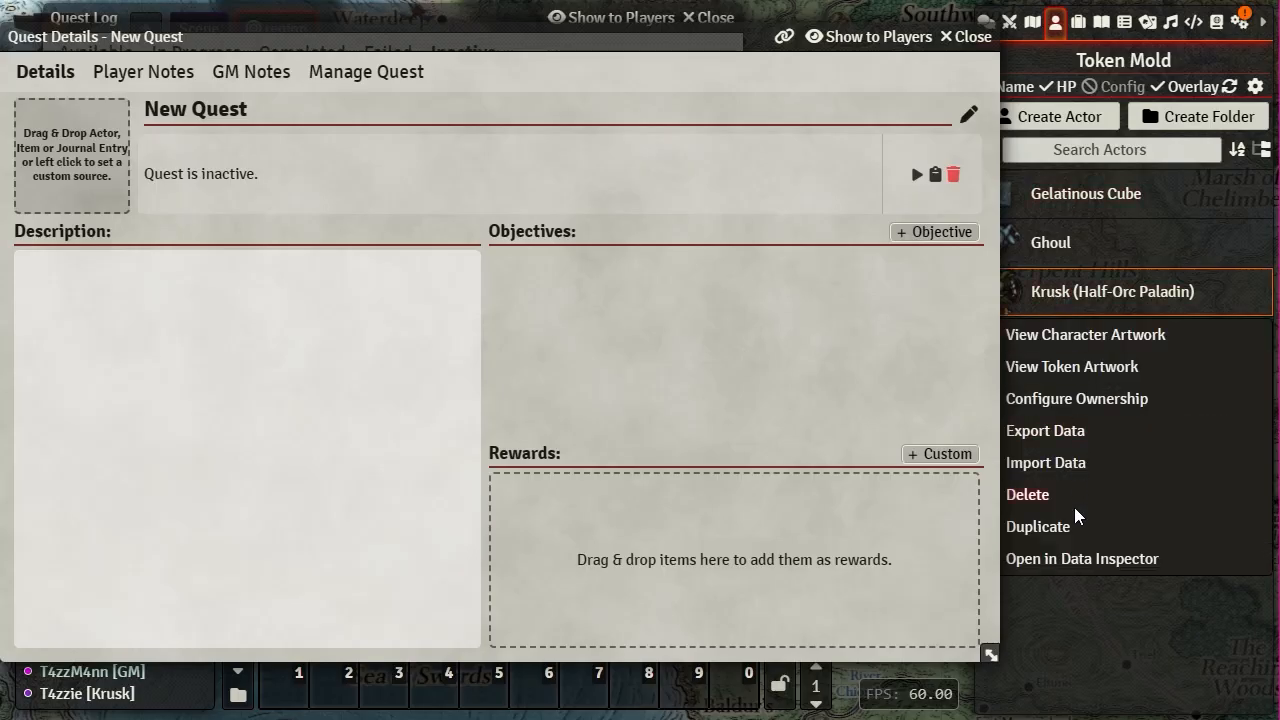
pyautogui.click(1066, 408)
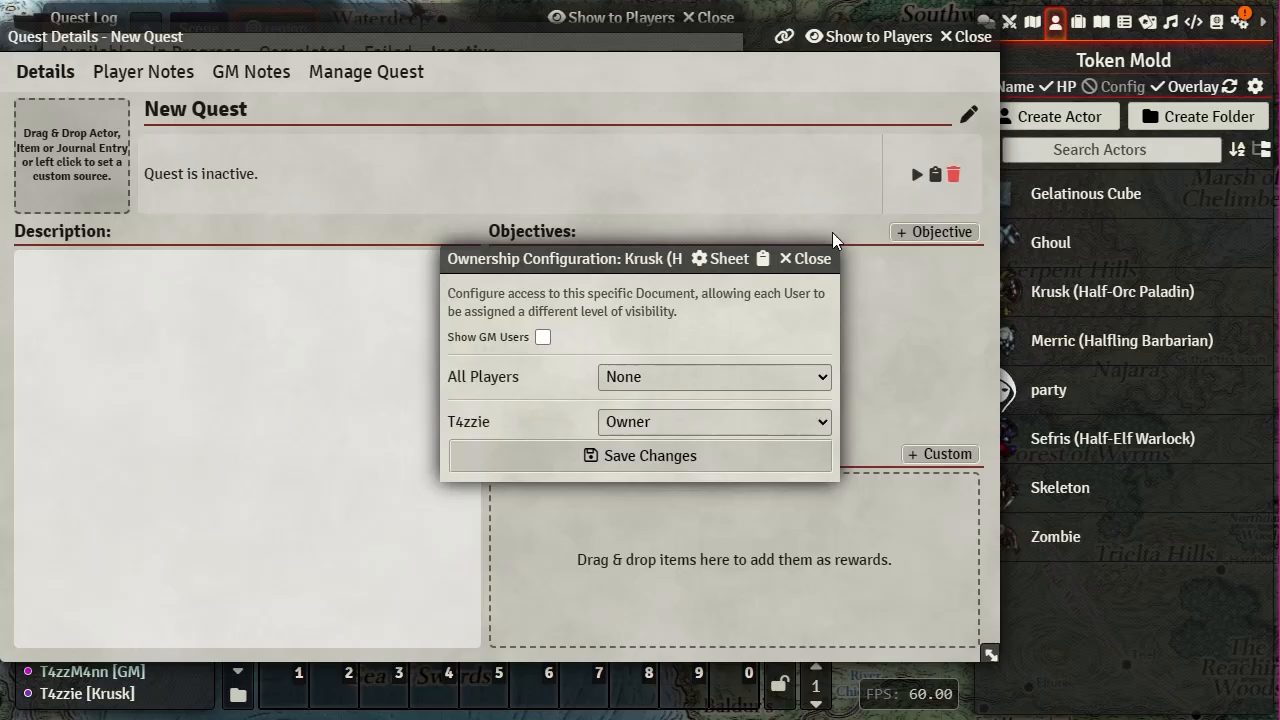
pyautogui.click(806, 260)
pyautogui.rightClick(1066, 356)
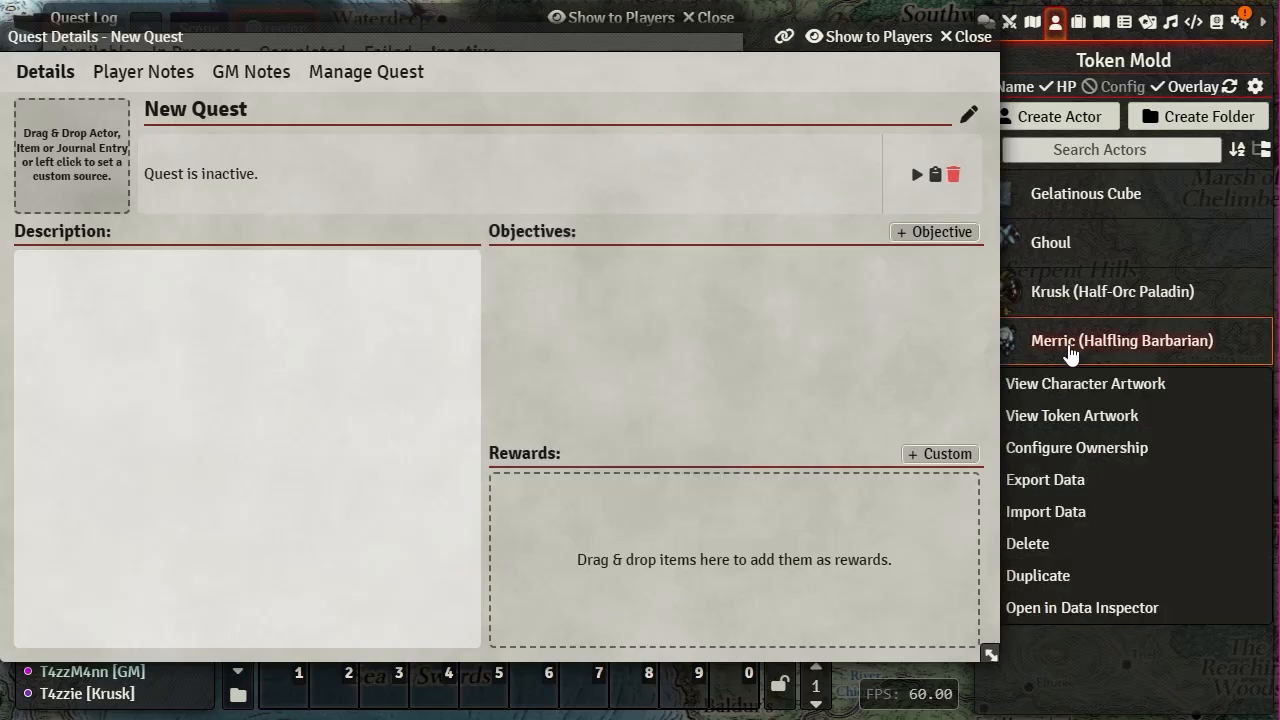
pyautogui.click(1036, 448)
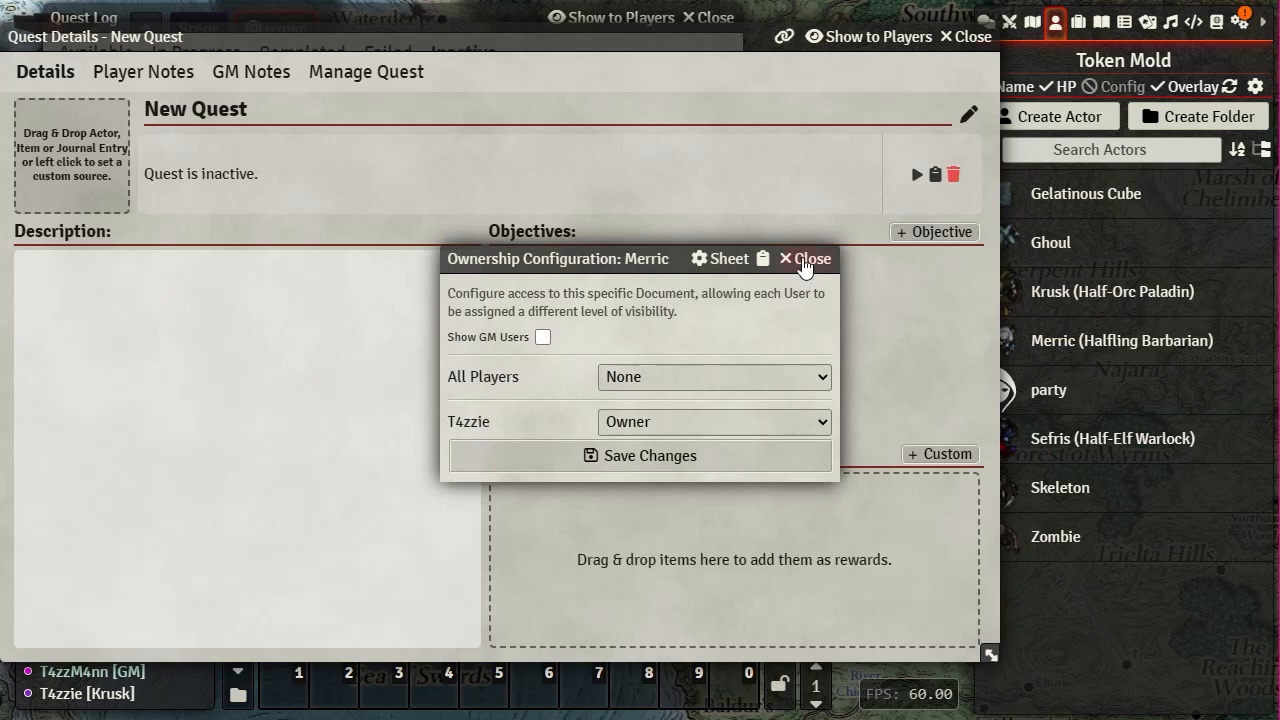
pyautogui.click(808, 258)
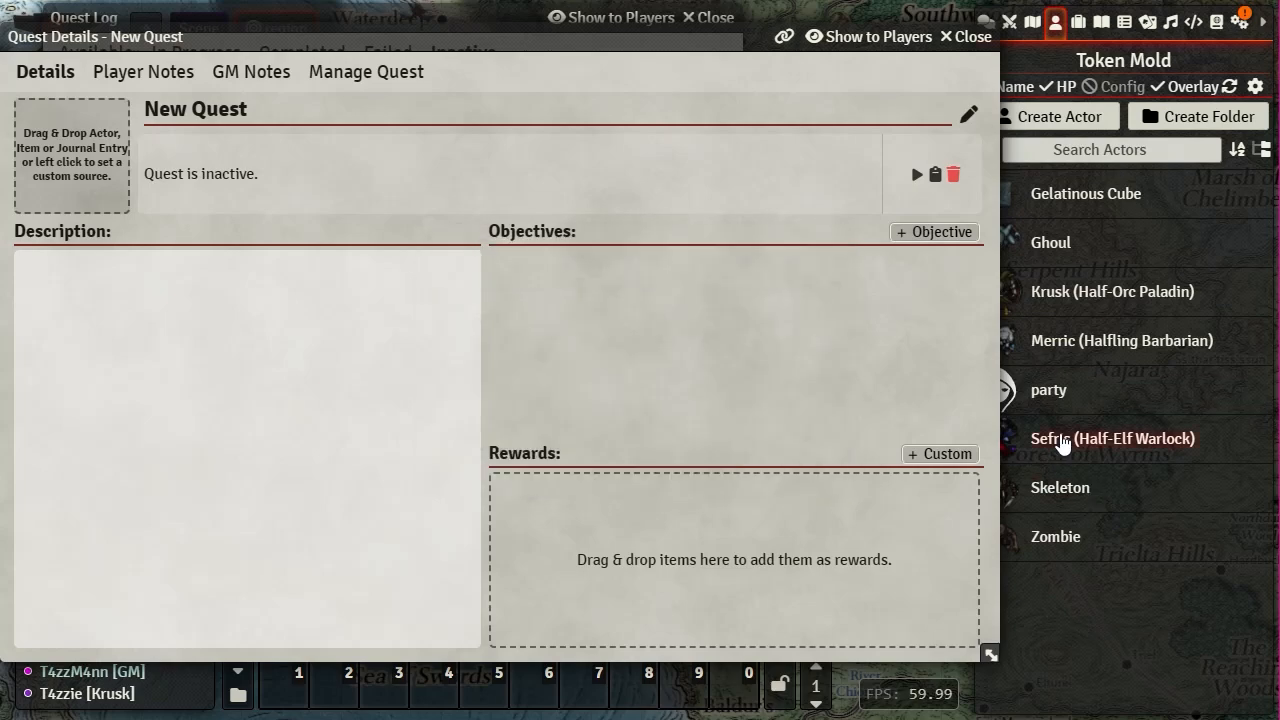
pyautogui.rightClick(1062, 441)
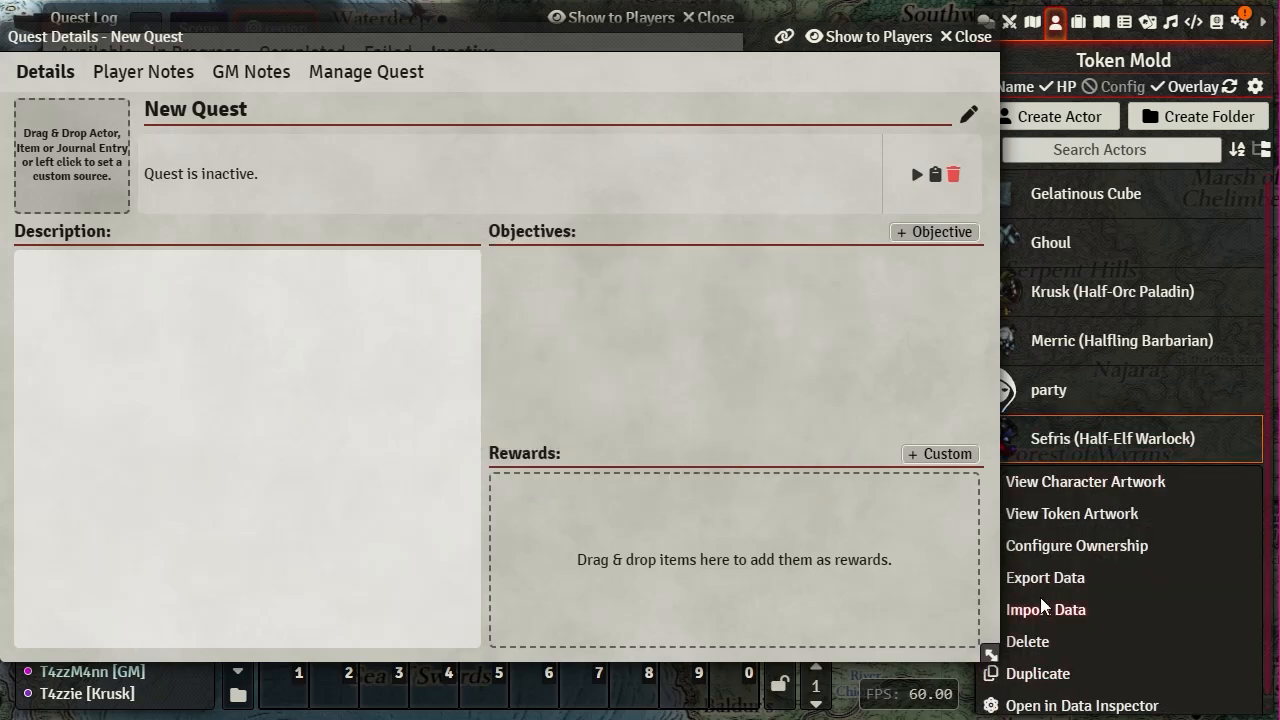
pyautogui.click(1050, 548)
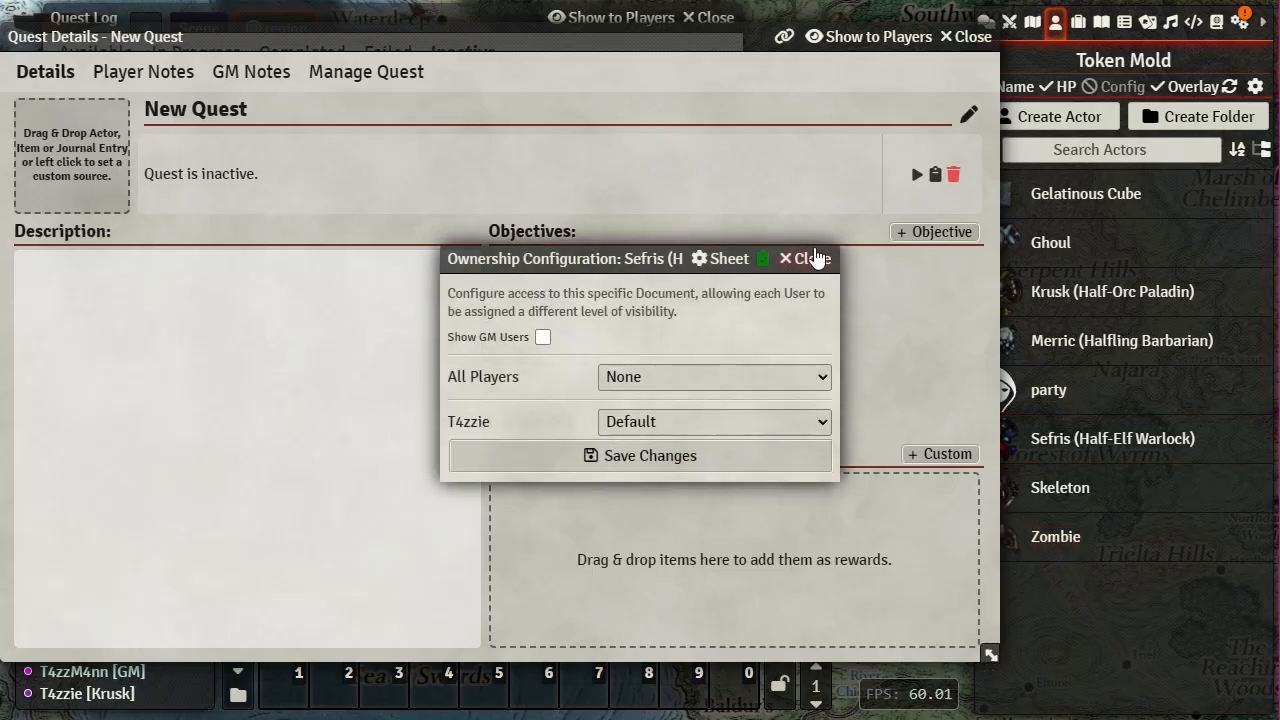
pyautogui.click(812, 260)
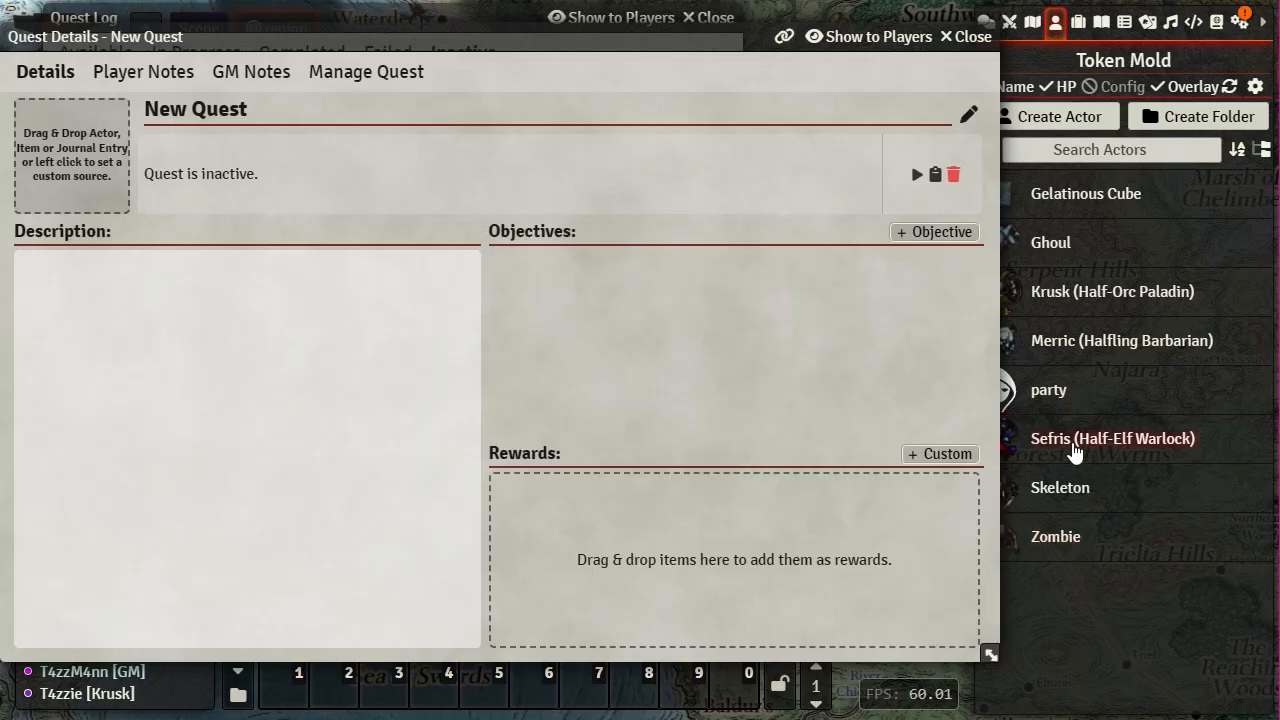
# - Assign the actor Sefris (Half-Elf Warlock) as the new quest's source and name the quest Kobold Candles
pyautogui.moveTo(1071, 447); pyautogui.dragTo(80, 150)
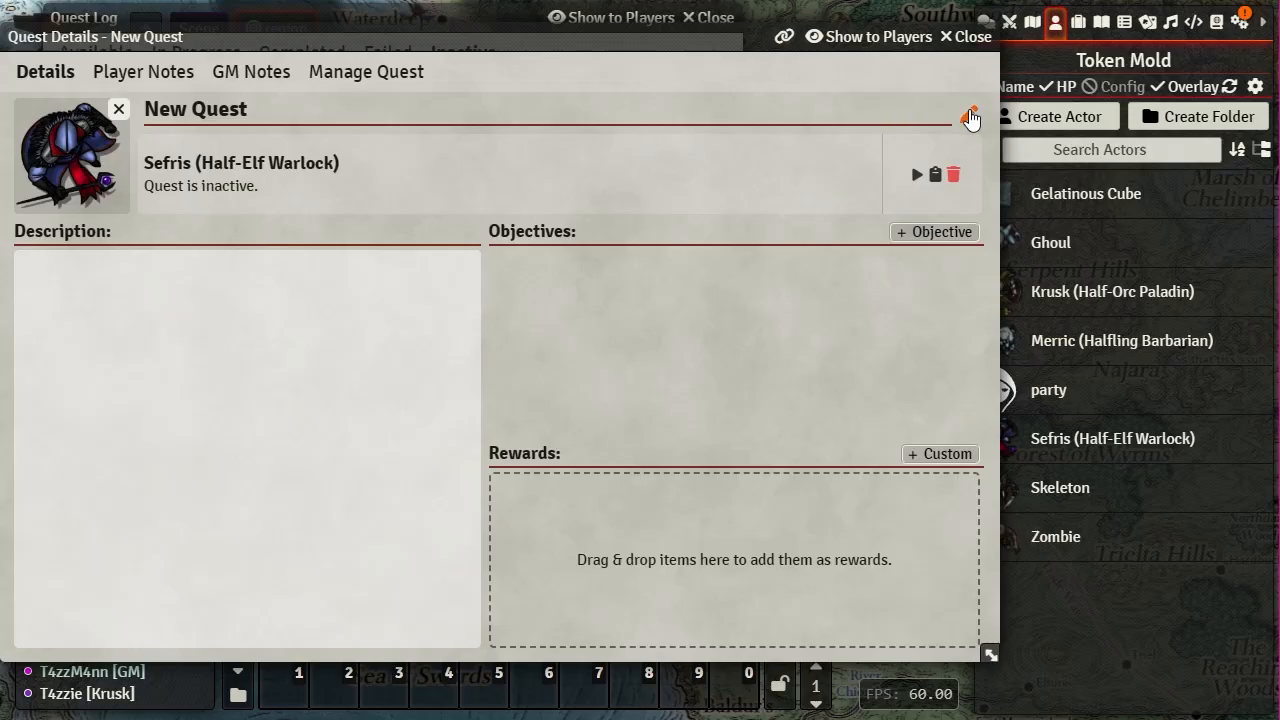
pyautogui.click(970, 116)
pyautogui.moveTo(254, 119); pyautogui.dragTo(140, 114)
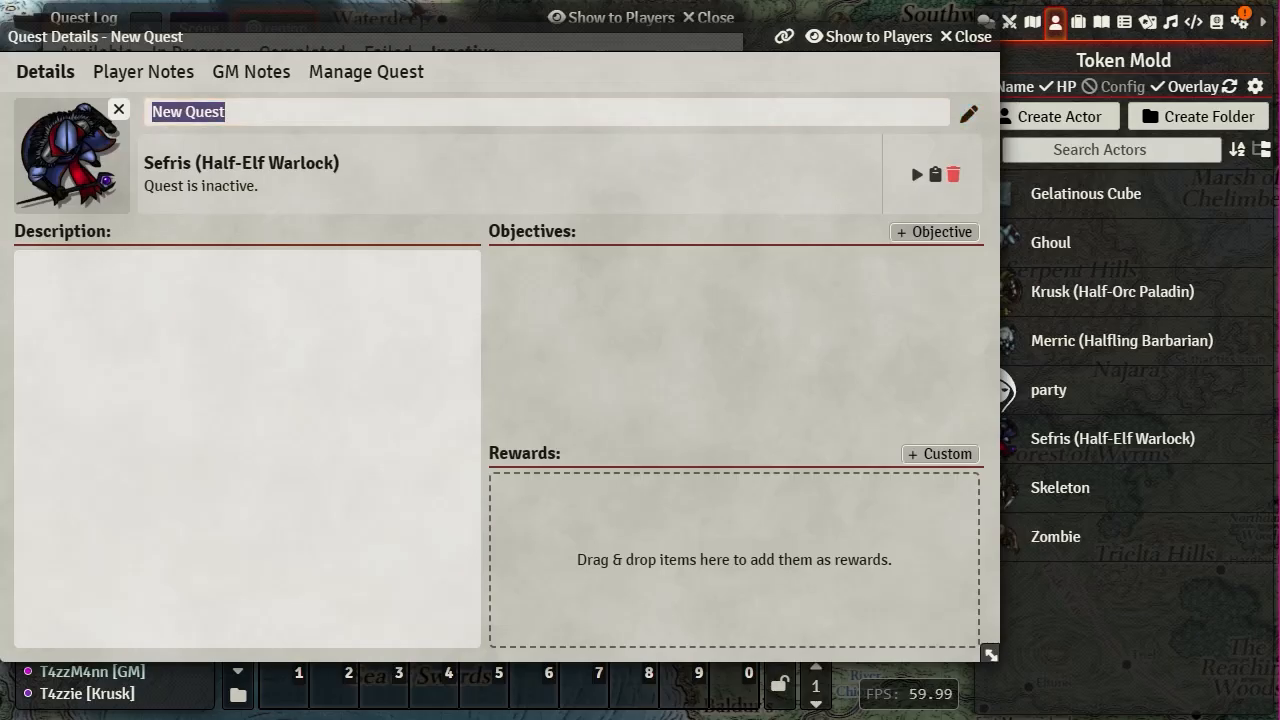
pyautogui.write('Kobold Candles')
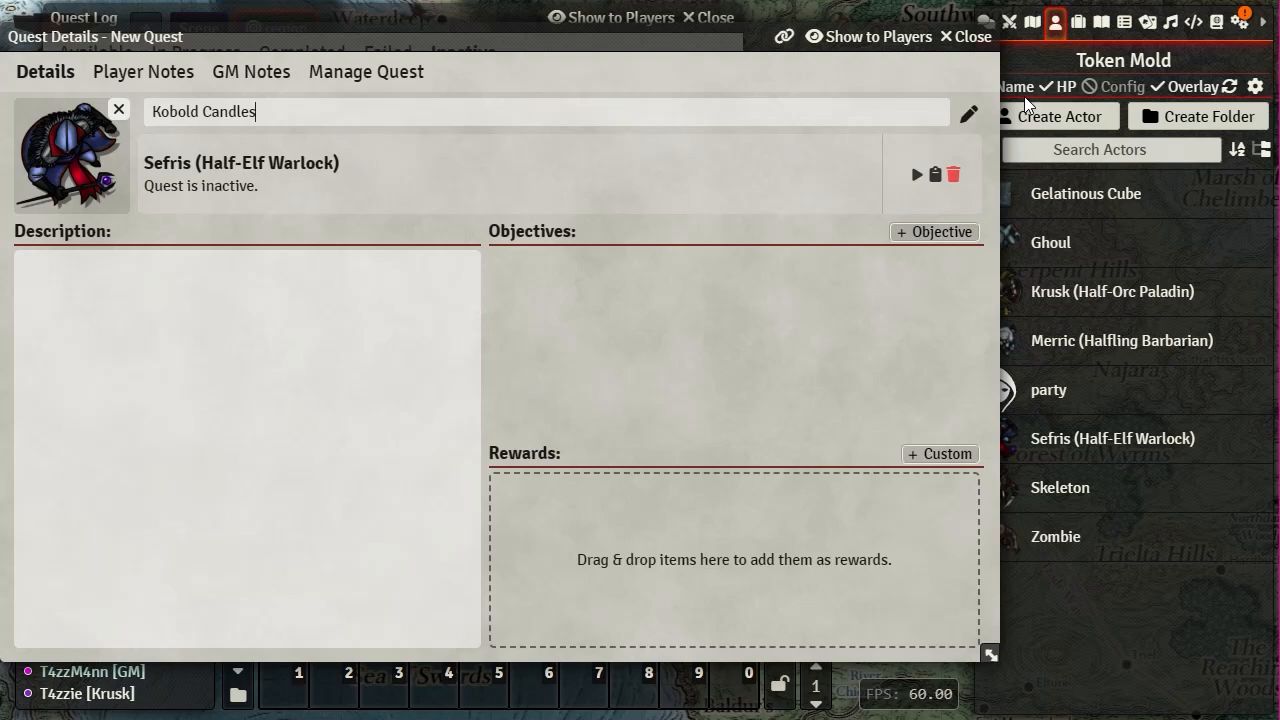
pyautogui.click(752, 77)
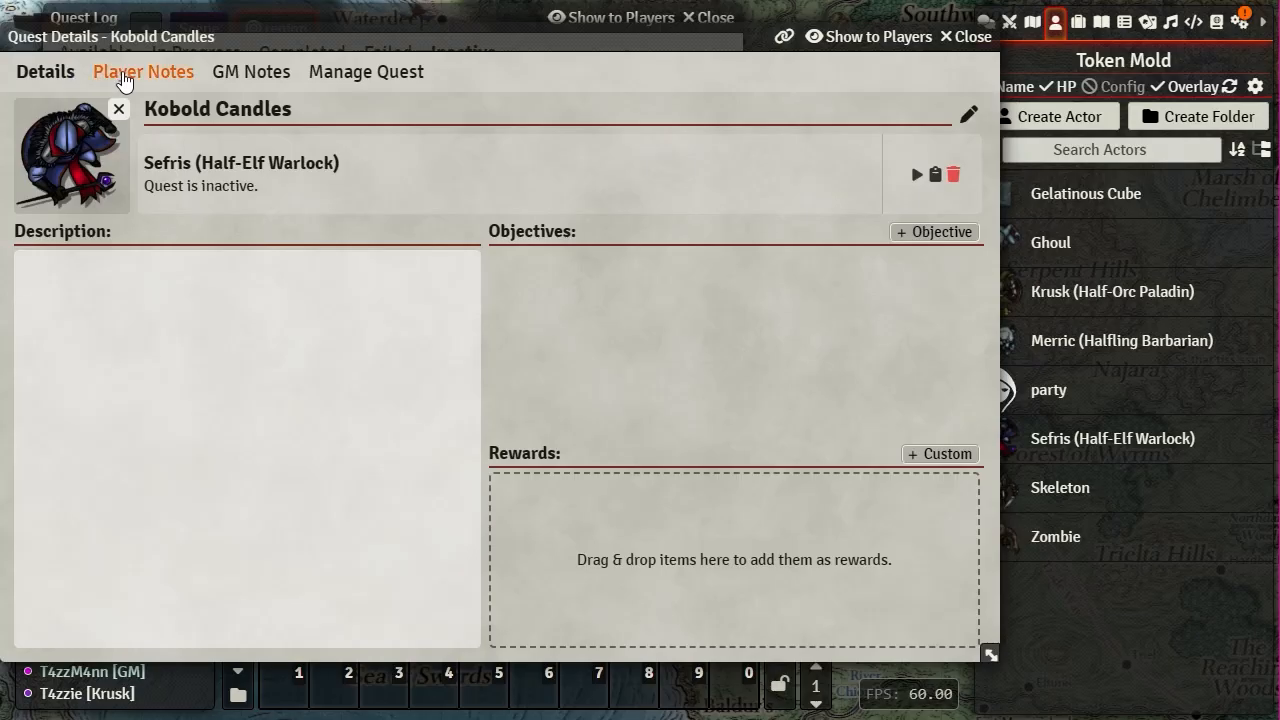
# - View the quest's GM Notes and move the details window off the Quest Log list before returning to the quest details
pyautogui.click(250, 80)
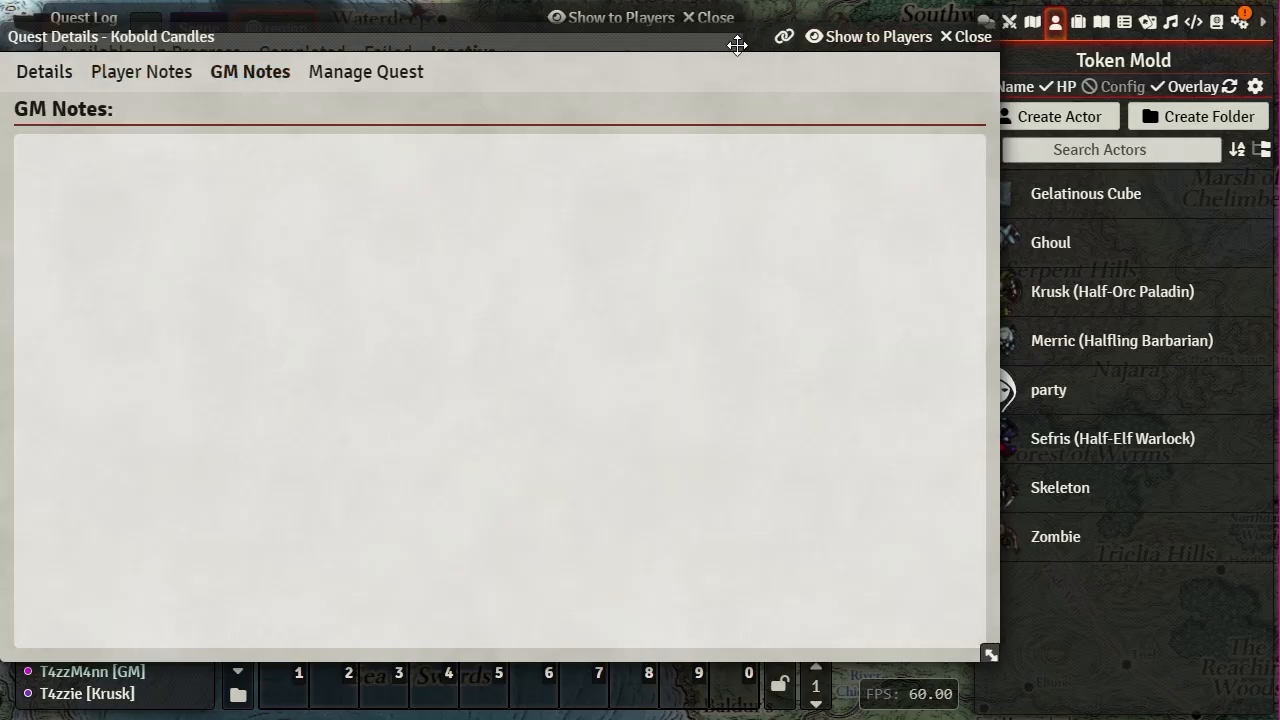
pyautogui.moveTo(625, 39); pyautogui.dragTo(806, 39)
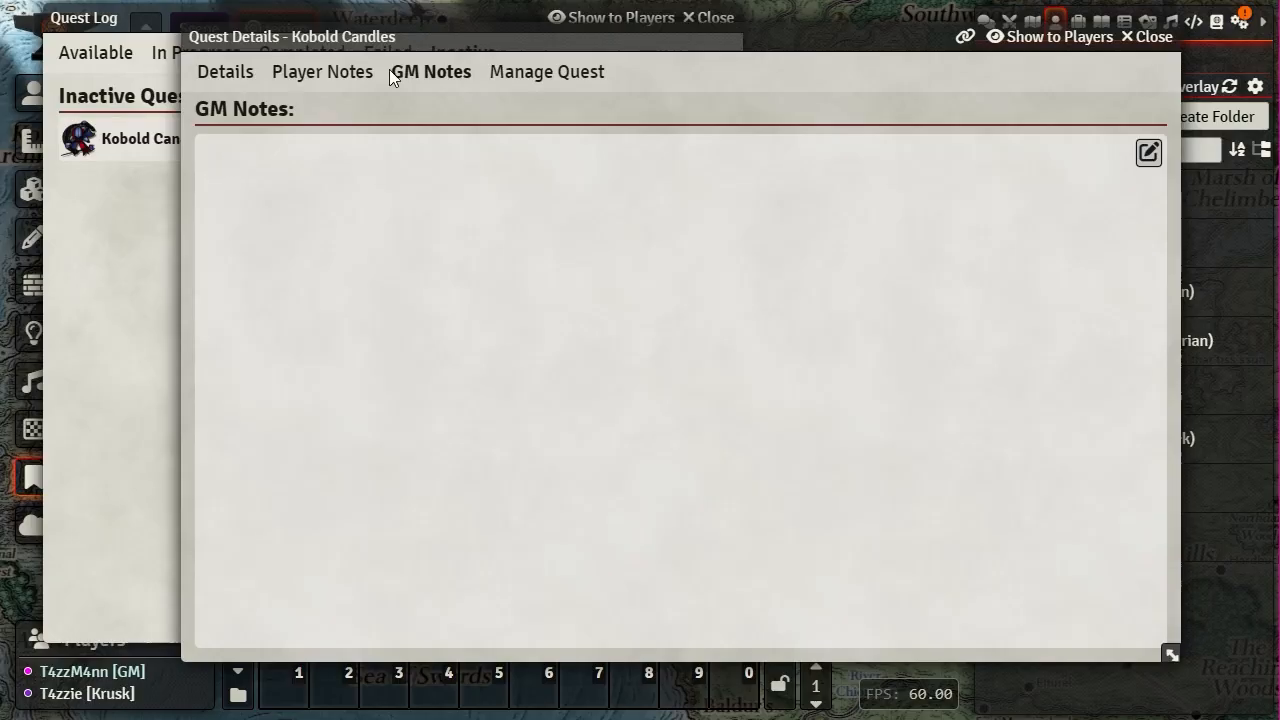
pyautogui.click(226, 74)
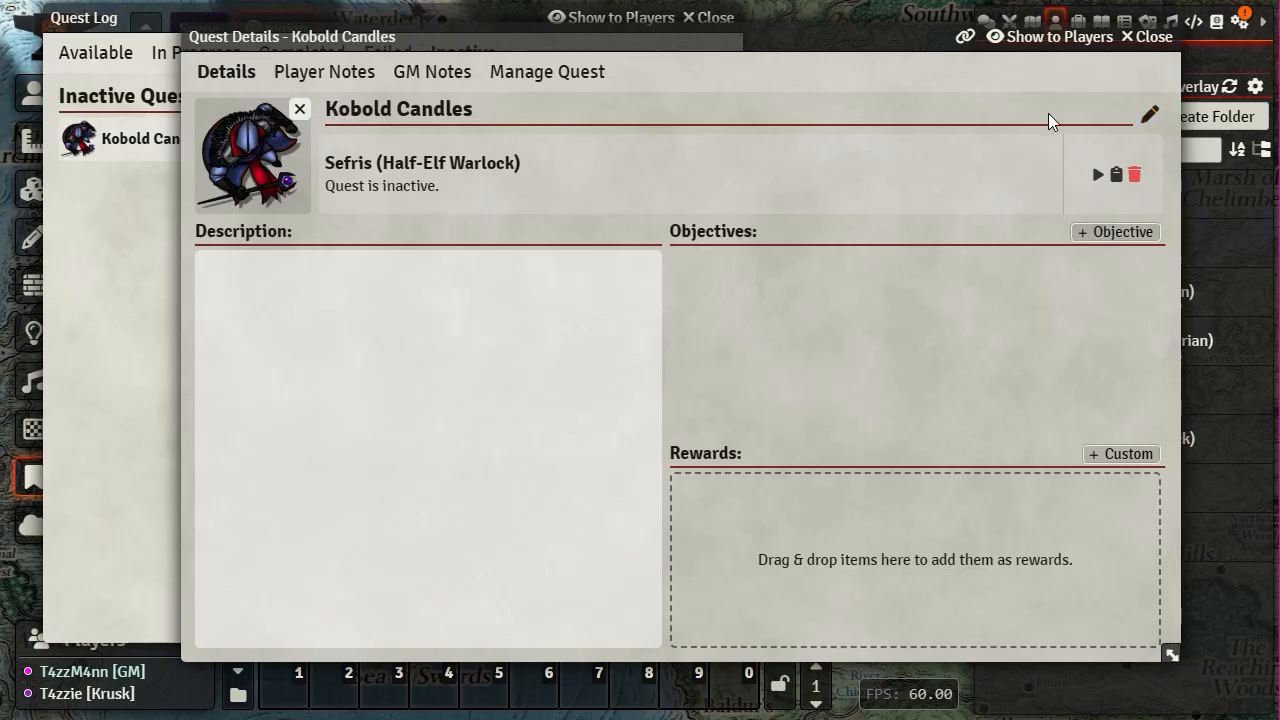
# - Rename the quest to Kobold Candles (2)
pyautogui.click(1149, 115)
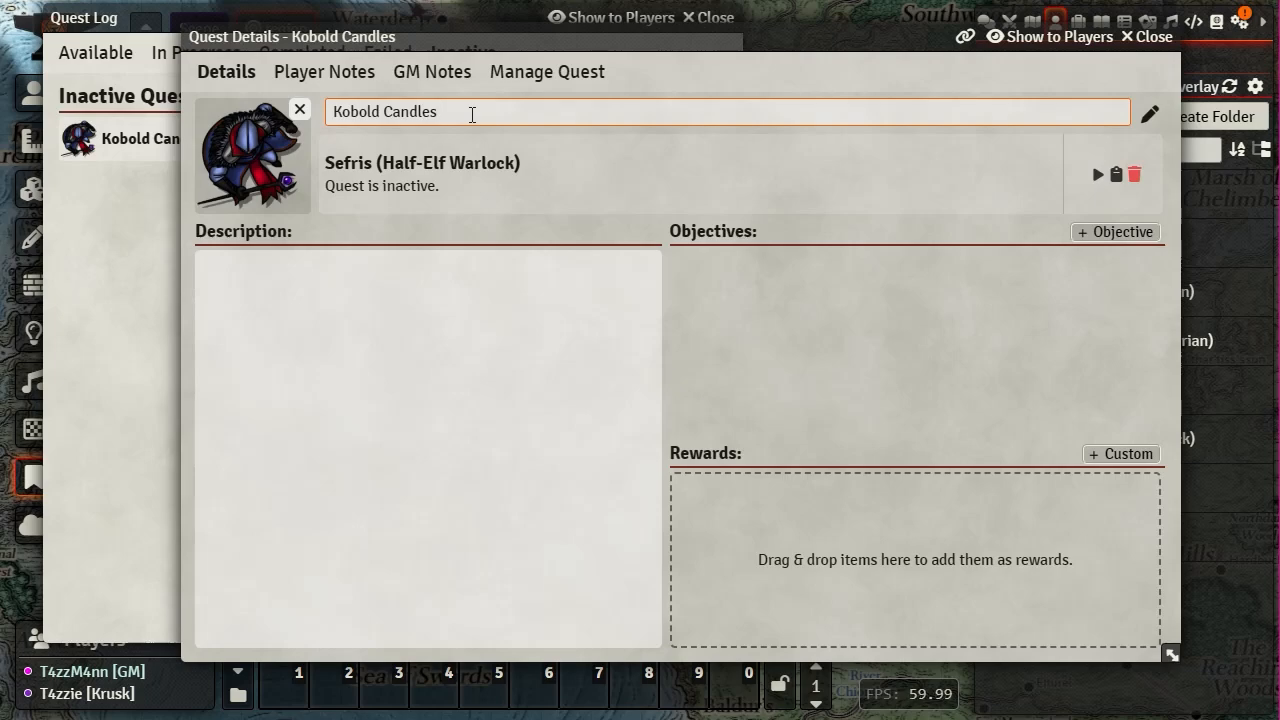
pyautogui.write('(2')
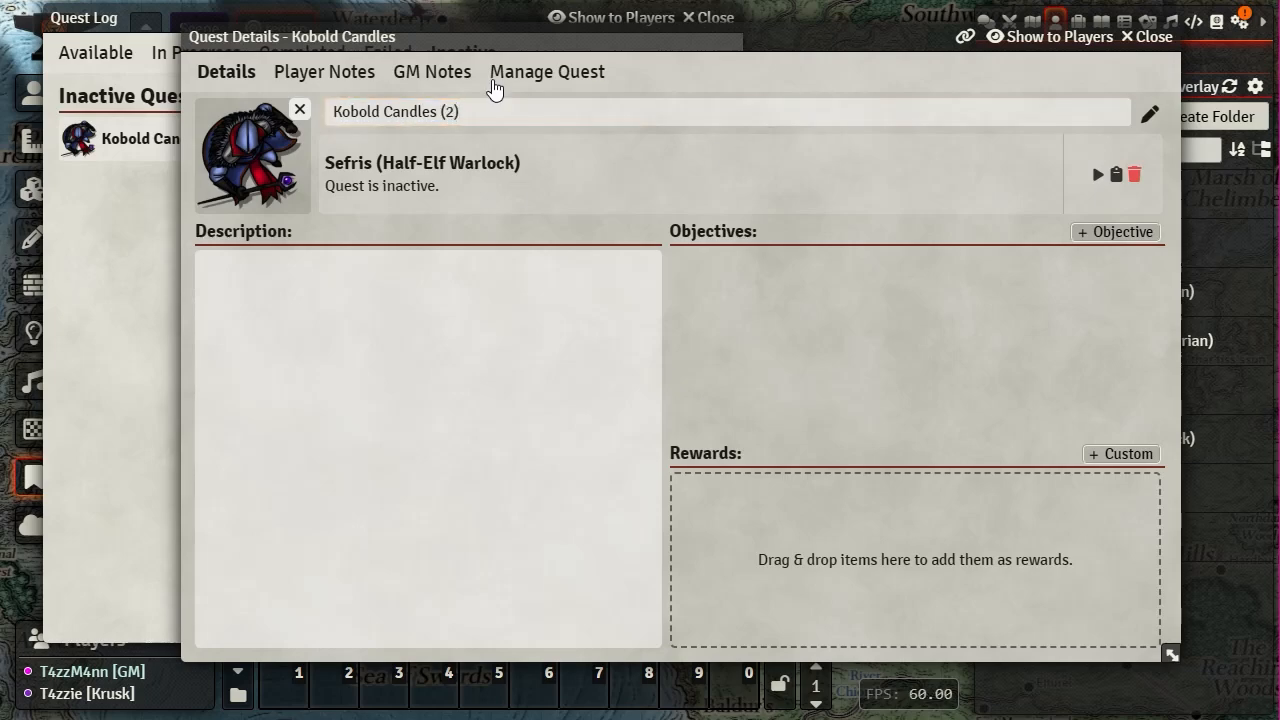
pyautogui.moveTo(472, 112); pyautogui.dragTo(437, 112)
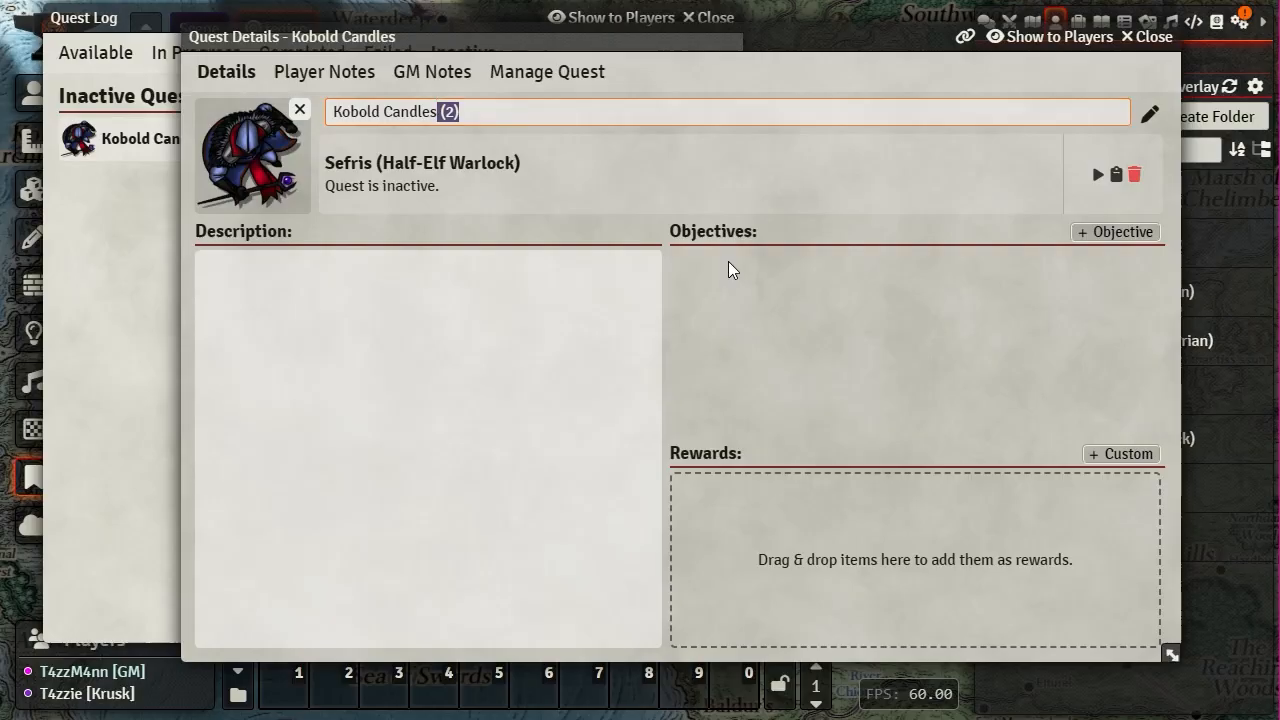
pyautogui.click(724, 70)
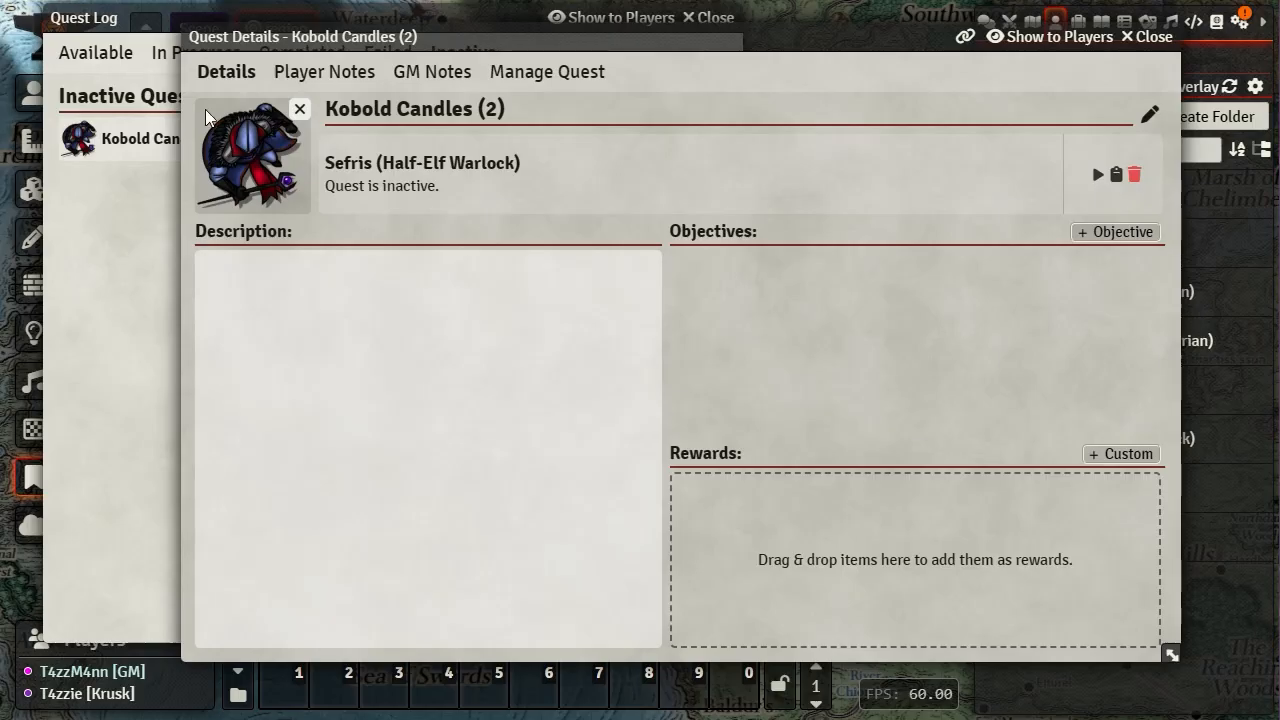
# - Fill the quest description with the Wowhead text starting "Hello, <good sir/my lady>! Do you have a moment?" and save it
pyautogui.click(642, 269)
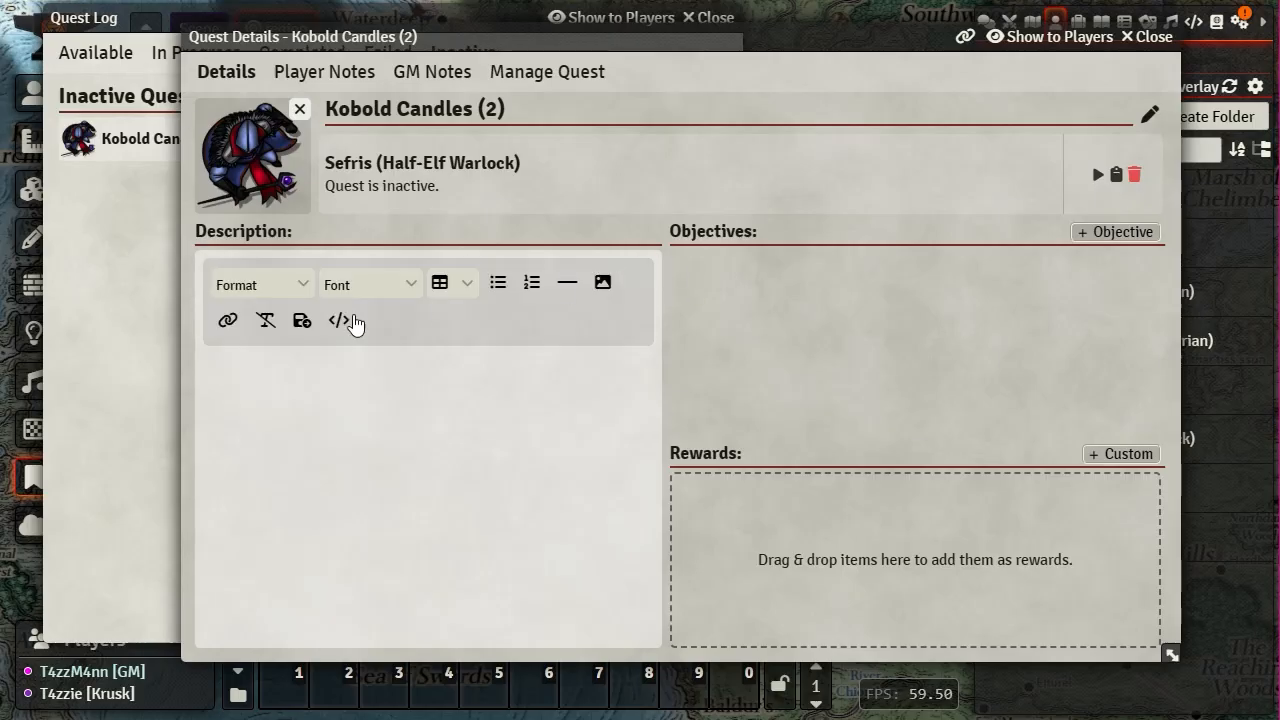
pyautogui.click(304, 404)
pyautogui.write("Hello, <good sir/my lady>! Do you have a moment?  My brother and I run an apothecary in Stormwind, and I'm here to gather large candles for their wax. Can you help me?  You can get large candles from kobolds, and I hear rumors that kobolds are infesting the Elwynn mines... the Fargodeep Mine to the south and Jasperlode Mine to the east. I suggest looking for candles in one of those places.")
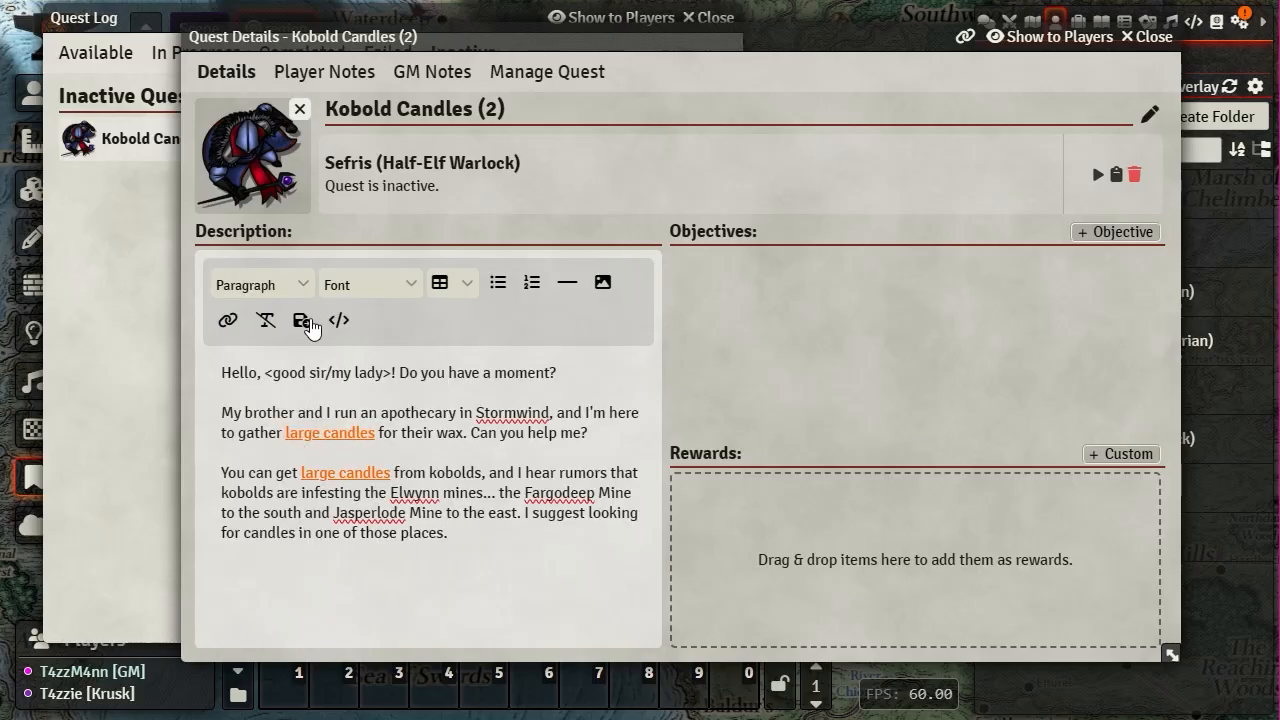
pyautogui.click(302, 322)
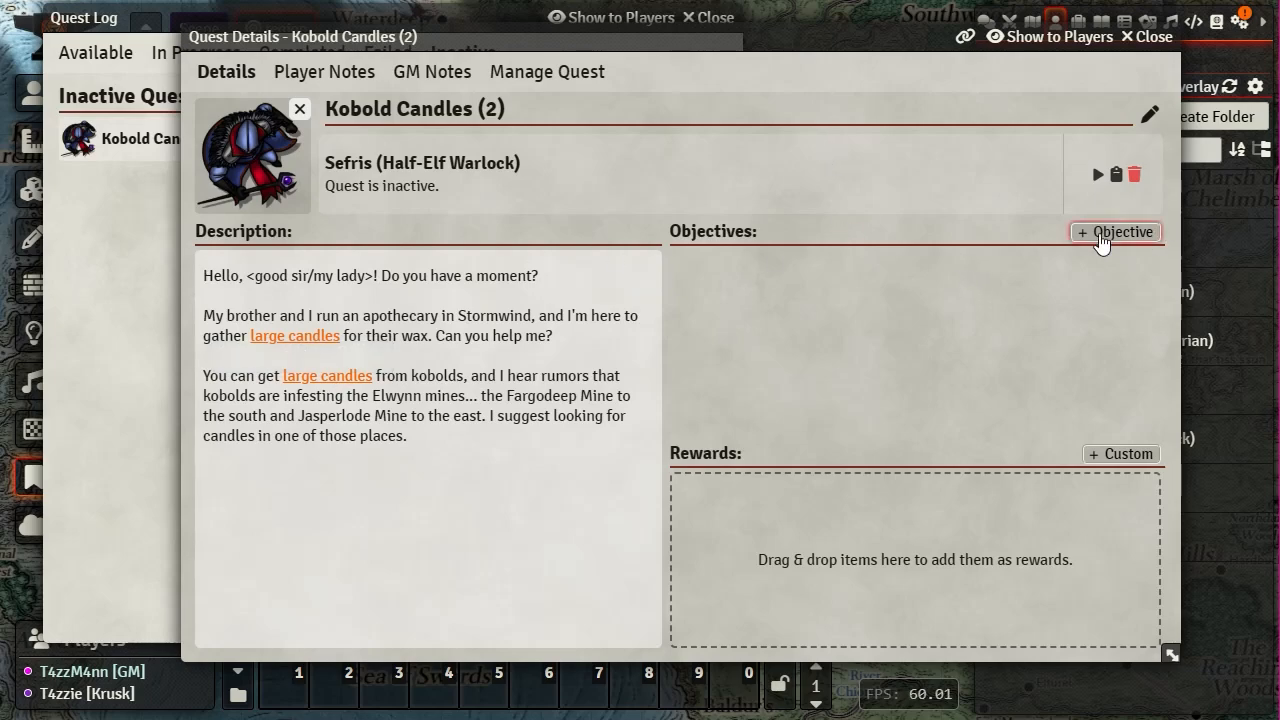
# - Add the objective 8x Candle Wax to the quest
pyautogui.click(1108, 233)
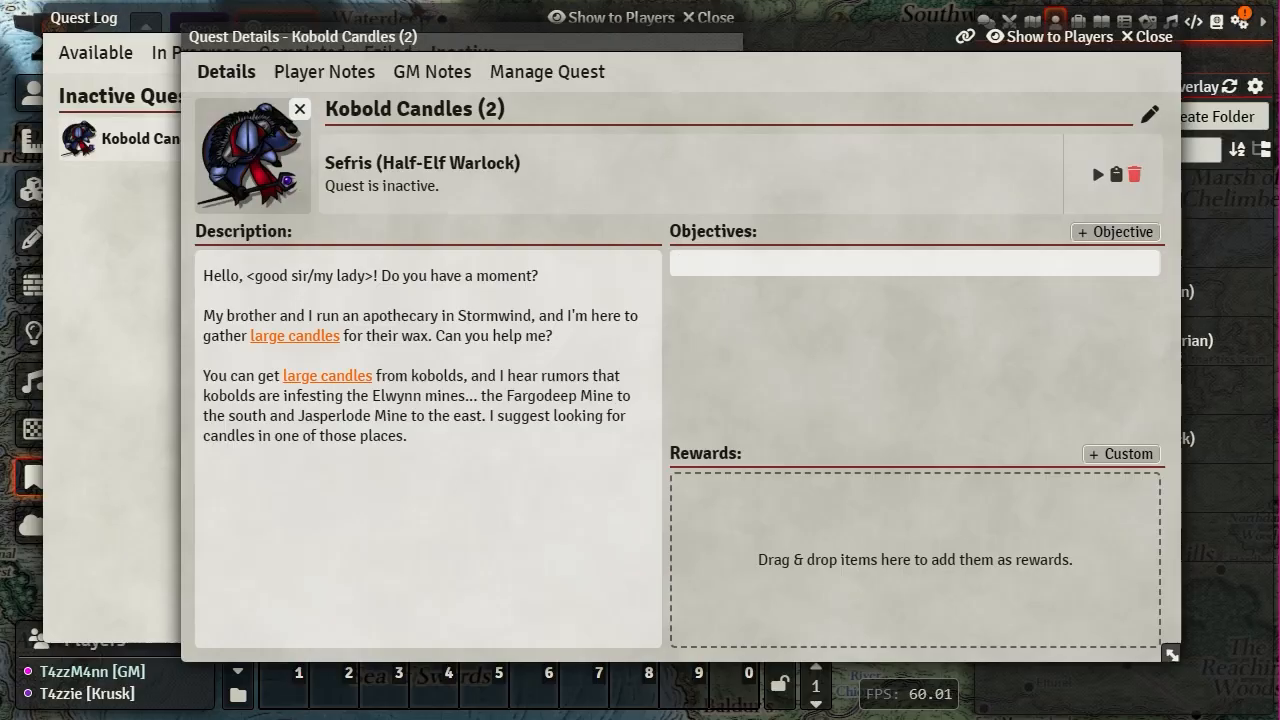
pyautogui.press('Escape')
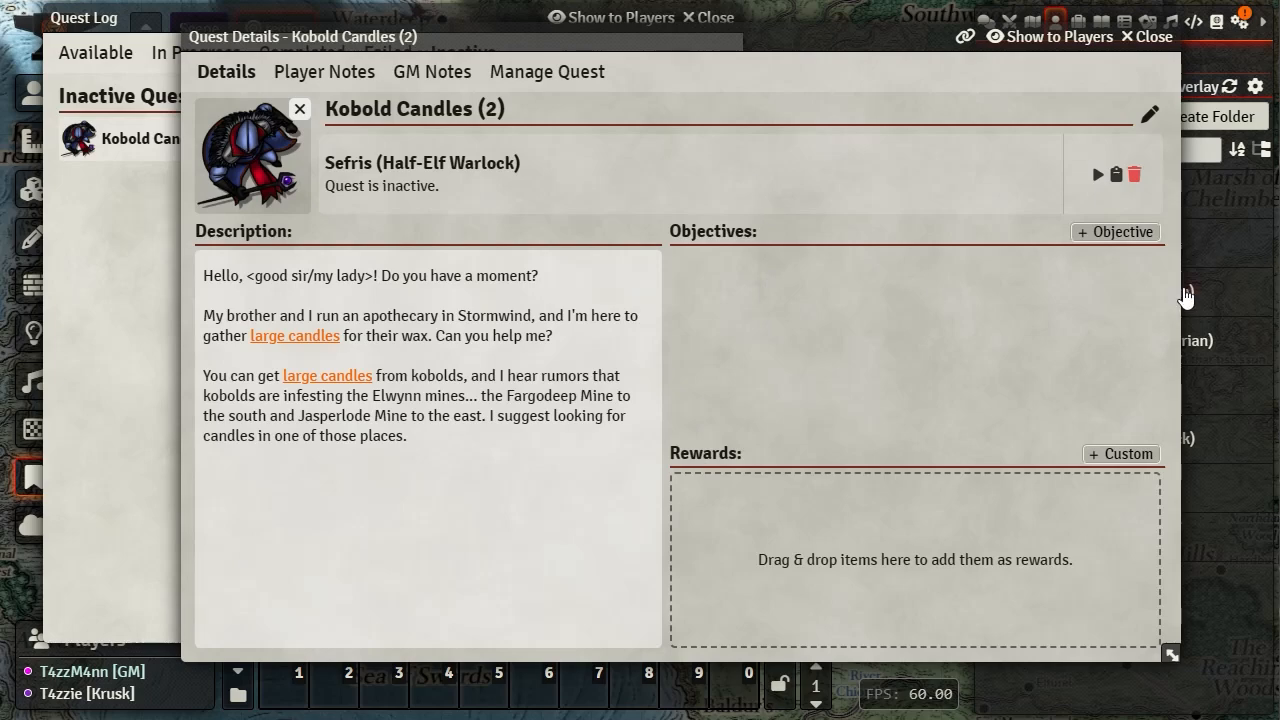
pyautogui.click(1108, 238)
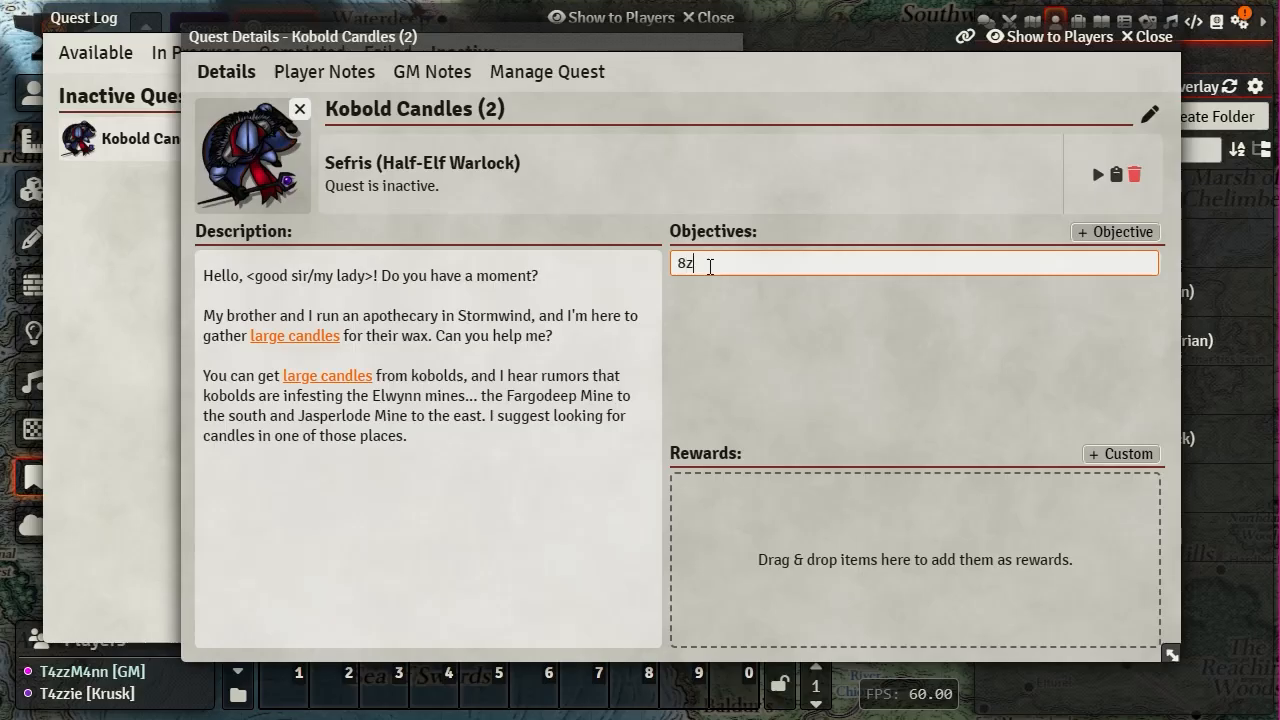
pyautogui.write('8x Candle Wax')
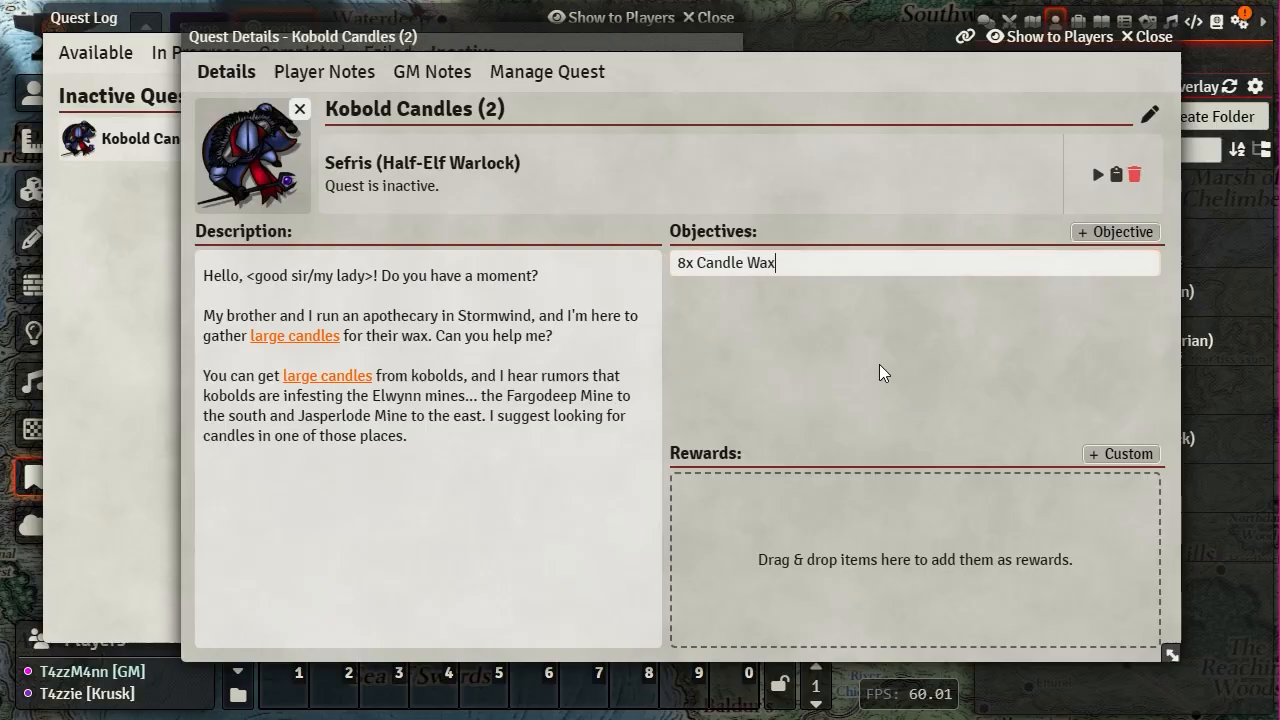
pyautogui.press('Return')
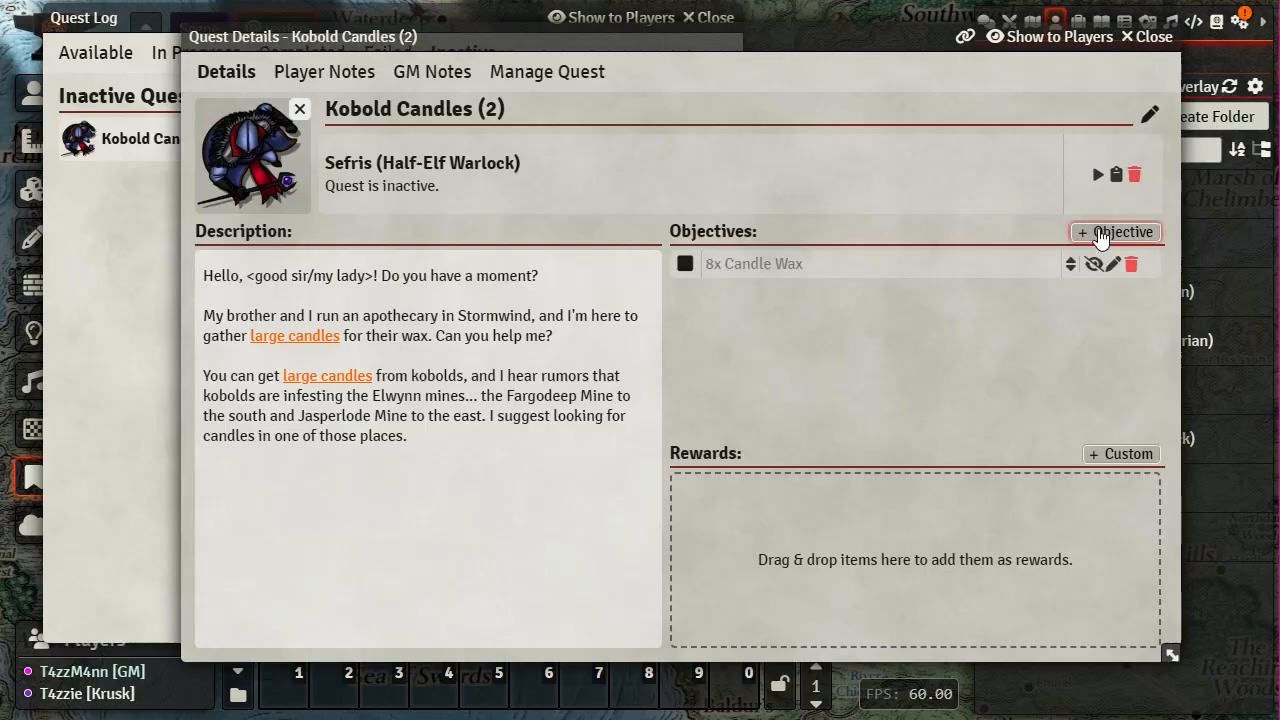
# - Add a second objective, 4x Kobold teeth, to the quest
pyautogui.click(1104, 233)
pyautogui.click(688, 293)
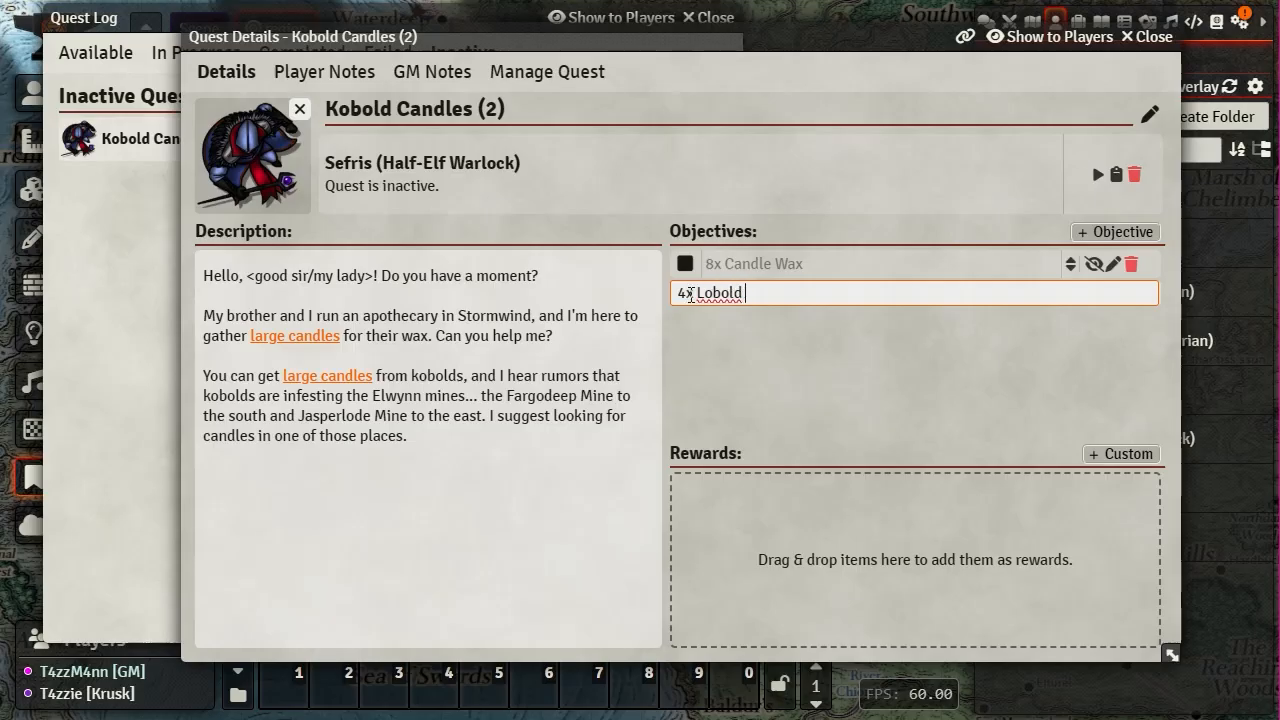
pyautogui.write('teeth')
pyautogui.click(706, 292)
pyautogui.write('K')
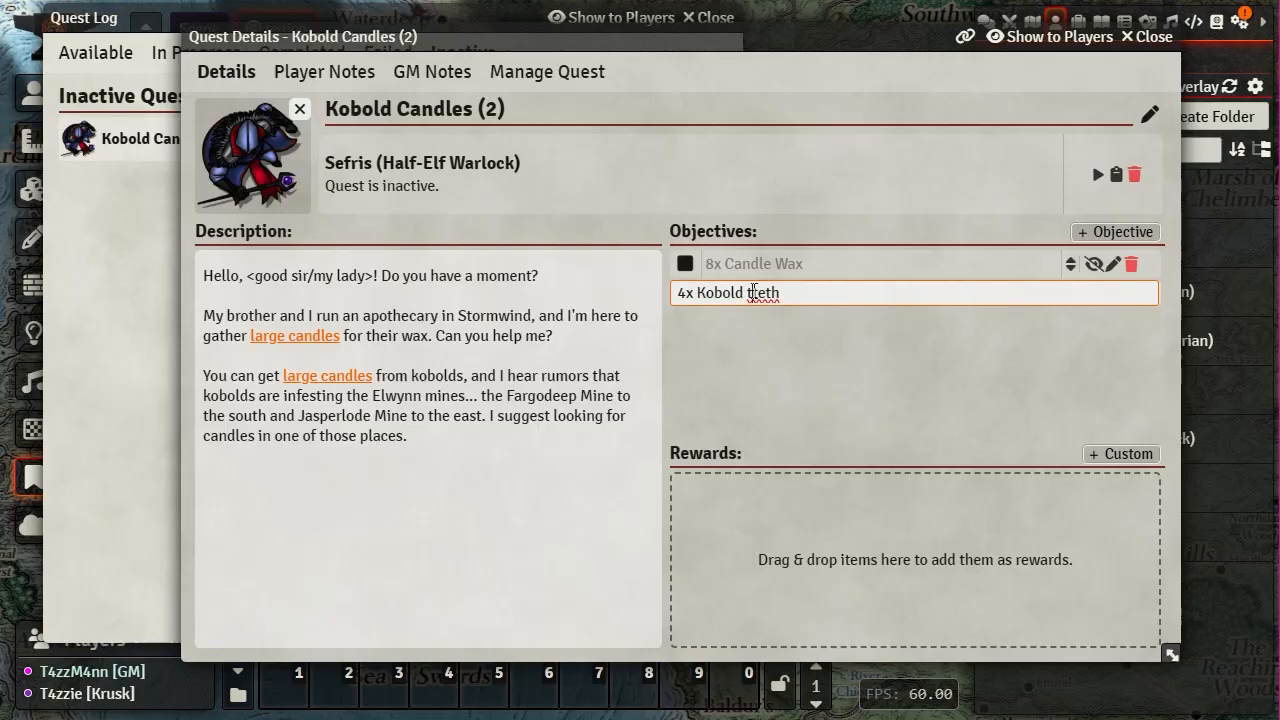
pyautogui.write('e')
pyautogui.click(996, 390)
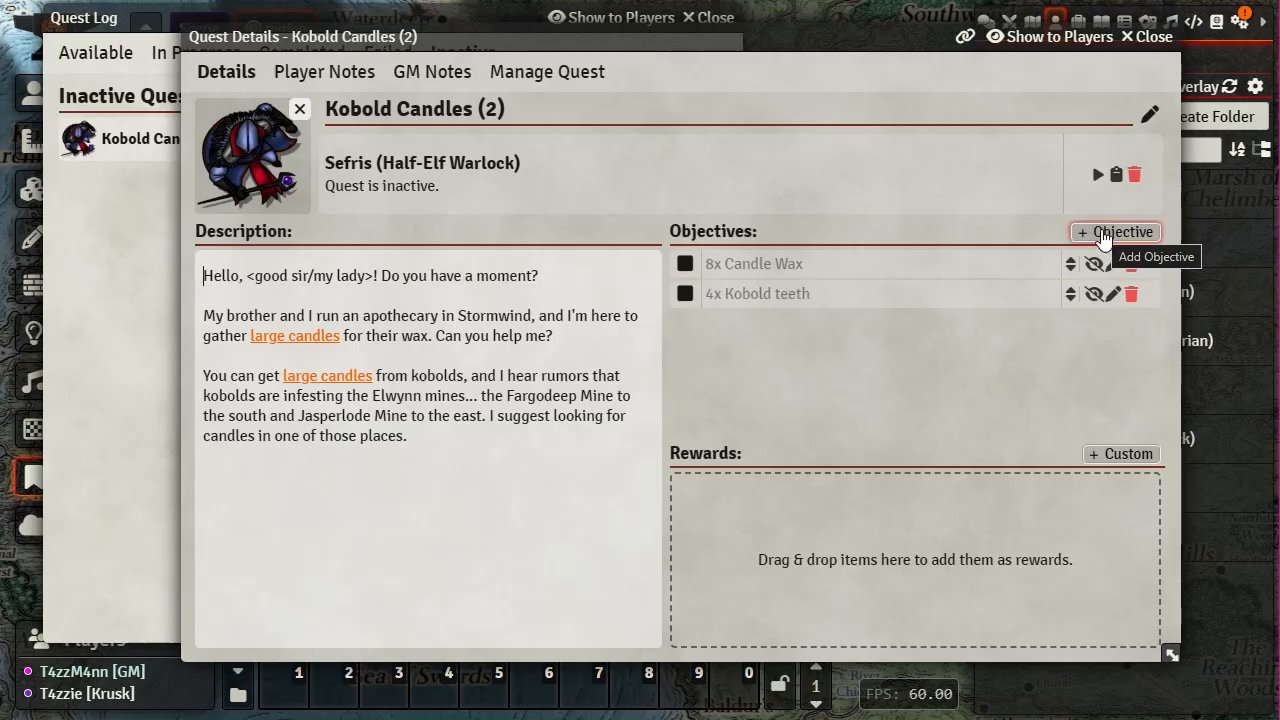
# - Add a third objective, Kobold King's Crown, to the quest
pyautogui.click(1103, 240)
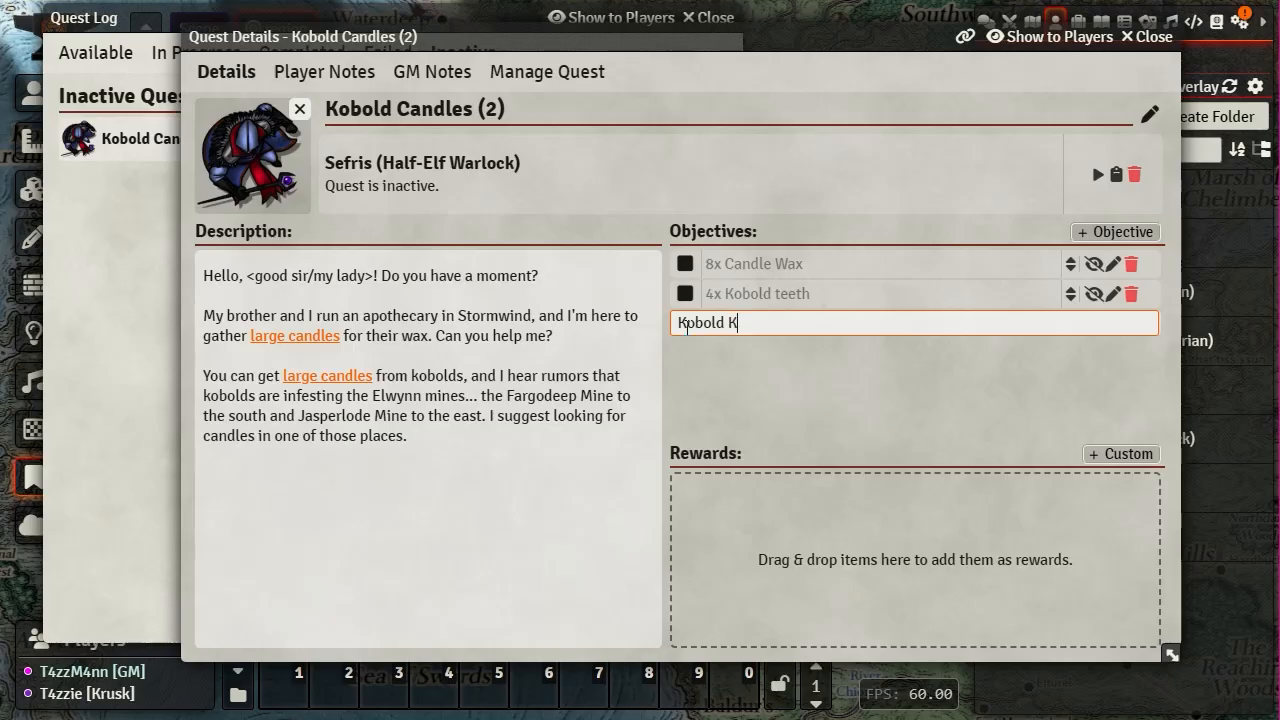
pyautogui.write('ing')
pyautogui.press('BackSpace')
pyautogui.write("'s Crown")
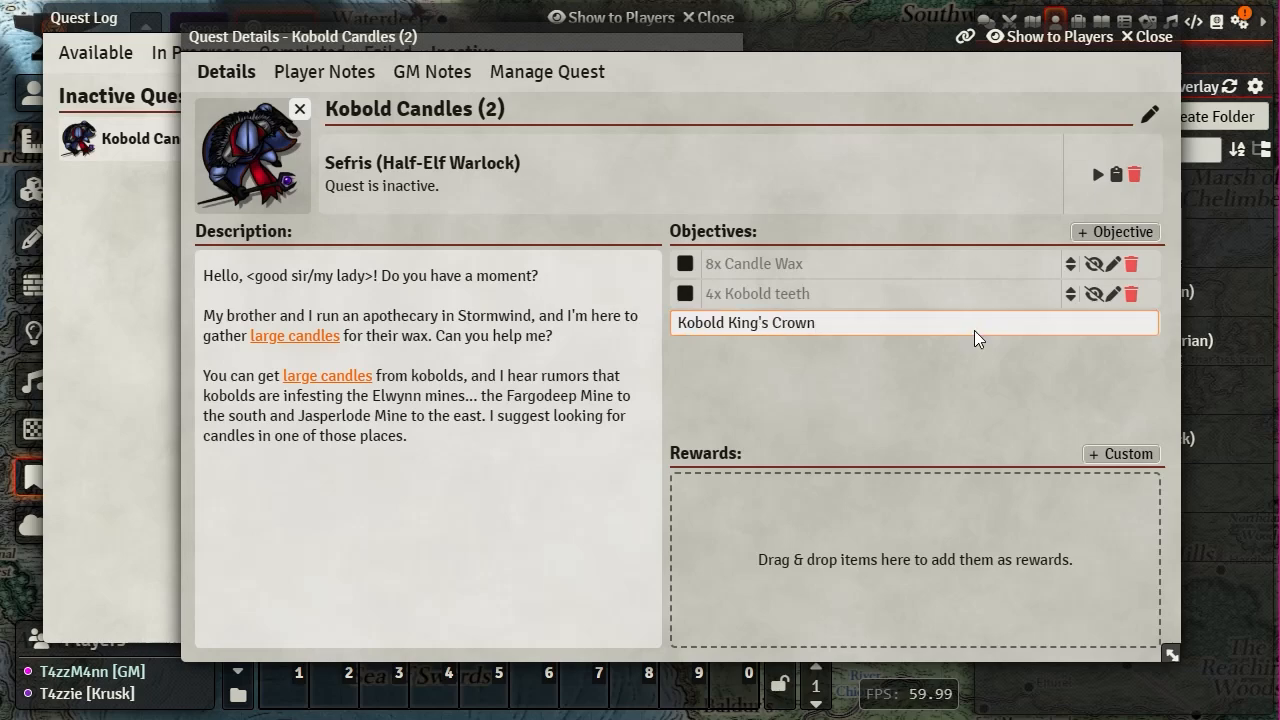
pyautogui.press('Return')
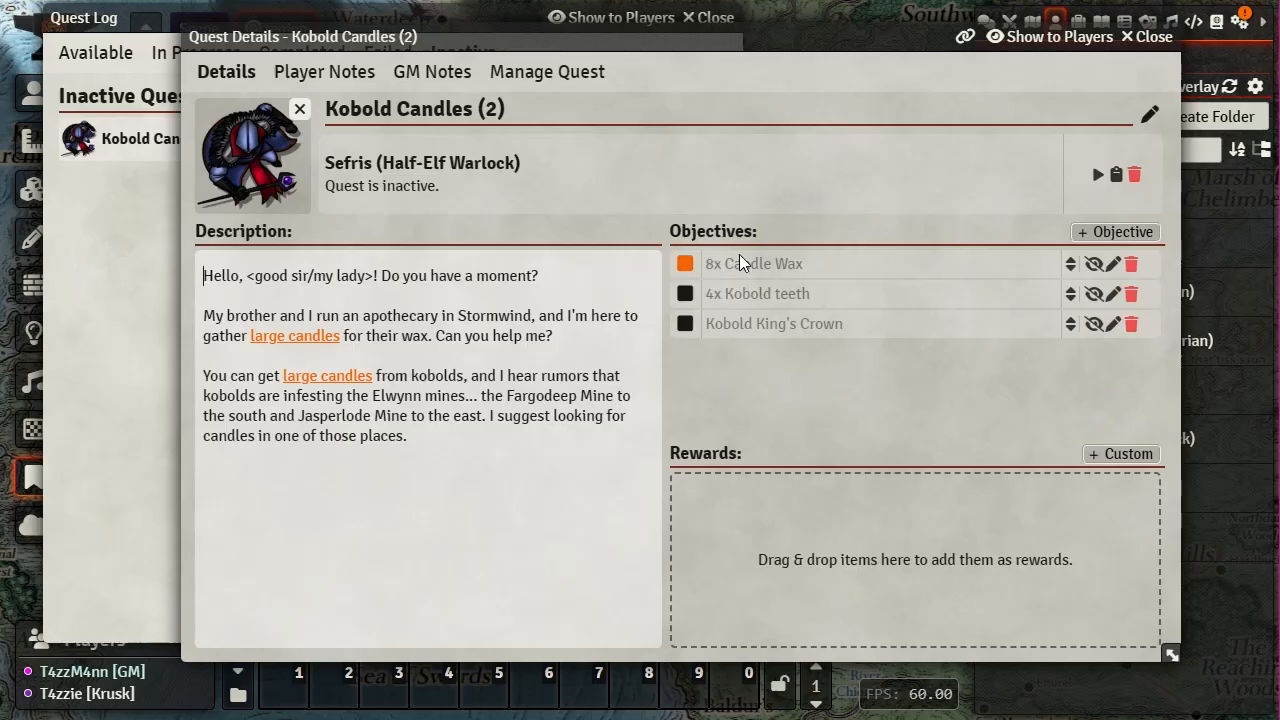
pyautogui.click(1094, 264)
# - Give the quest a custom reward of 50 Gold and the Potion of Healing item as a second reward, closing the quest details
pyautogui.moveTo(770, 34); pyautogui.dragTo(618, 30)
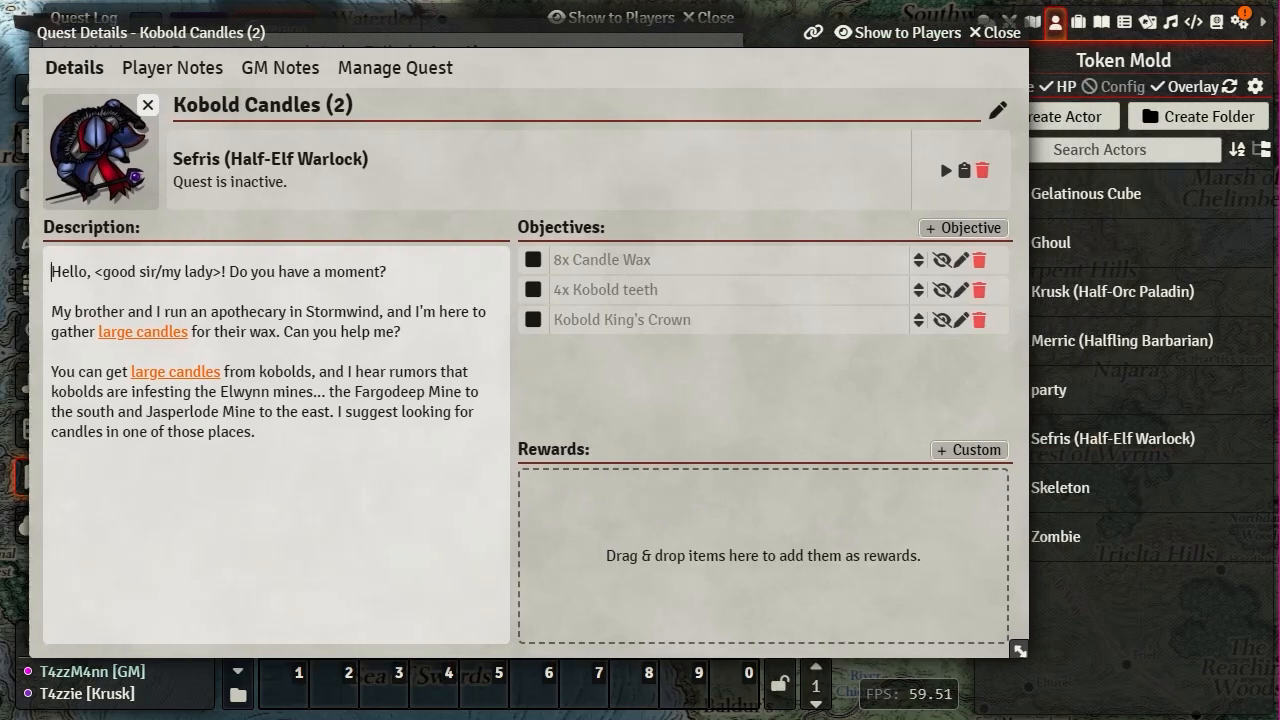
pyautogui.click(1077, 22)
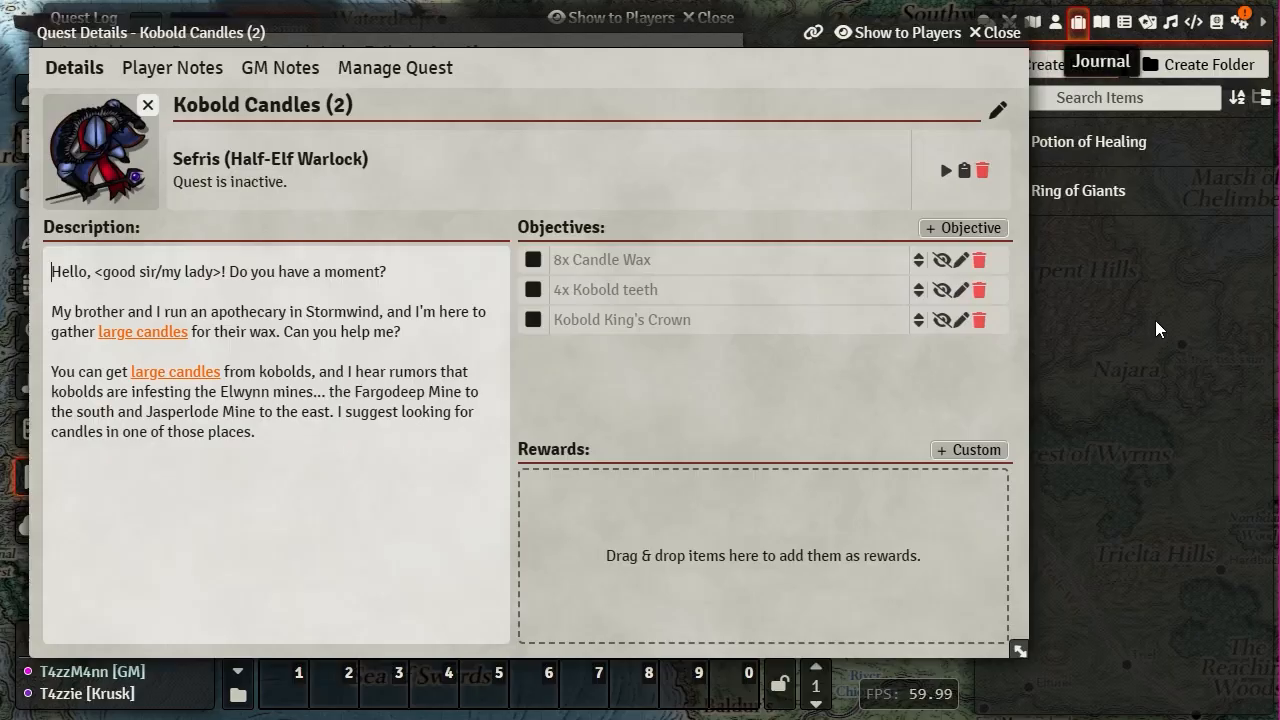
pyautogui.click(950, 452)
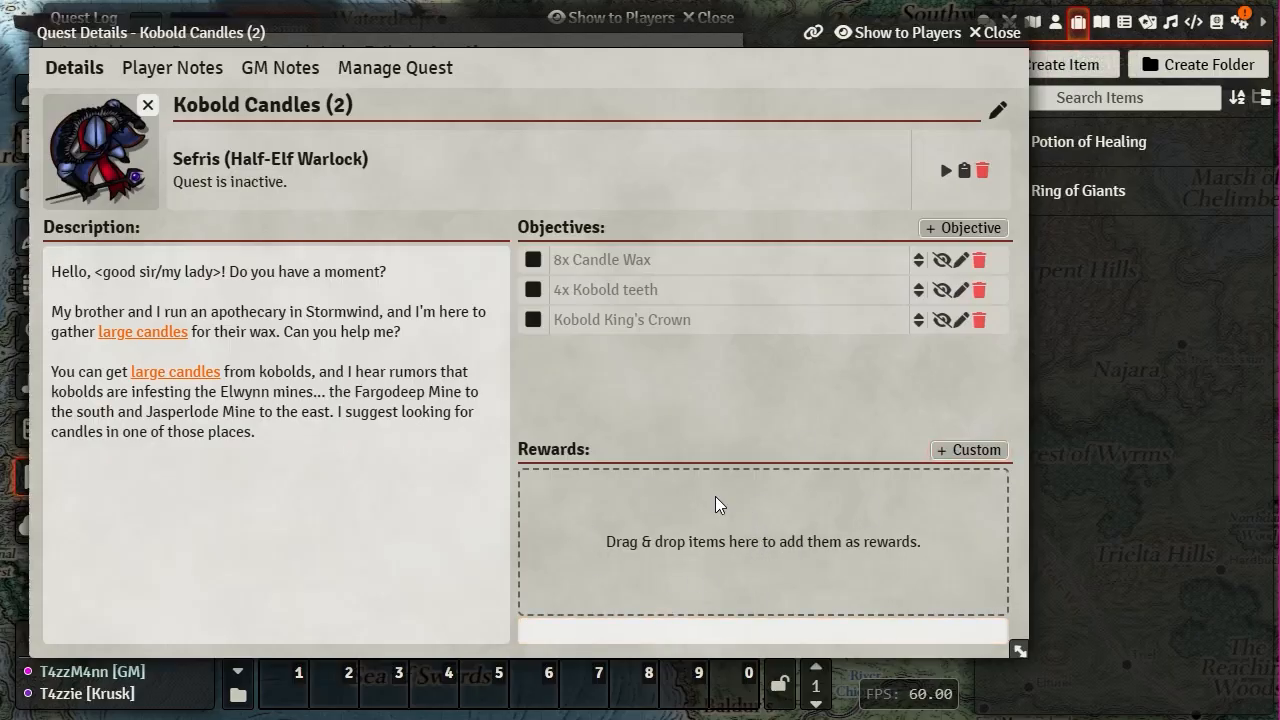
pyautogui.click(561, 634)
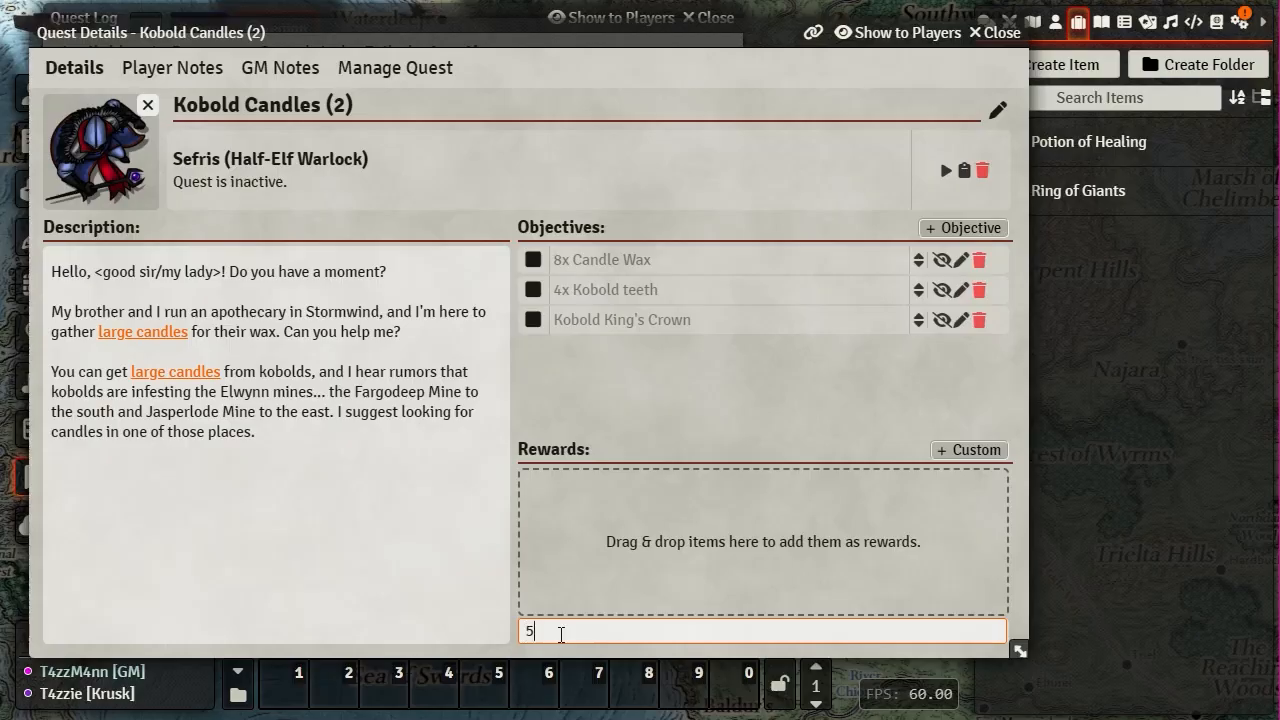
pyautogui.write('50 Gopld')
pyautogui.click(572, 630)
pyautogui.press('BackSpace')
pyautogui.press('Return')
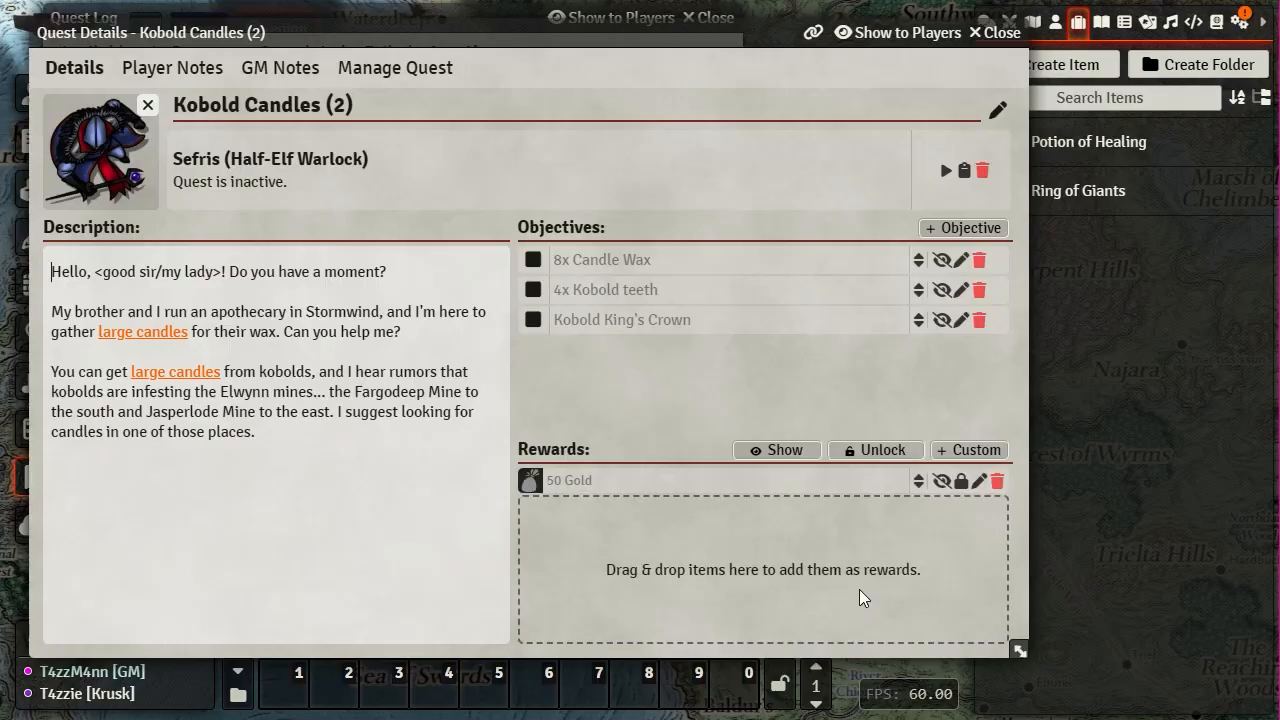
pyautogui.moveTo(1083, 152)
pyautogui.mouseDown()
pyautogui.moveTo(838, 310)
pyautogui.moveTo(680, 572)
pyautogui.mouseUp()
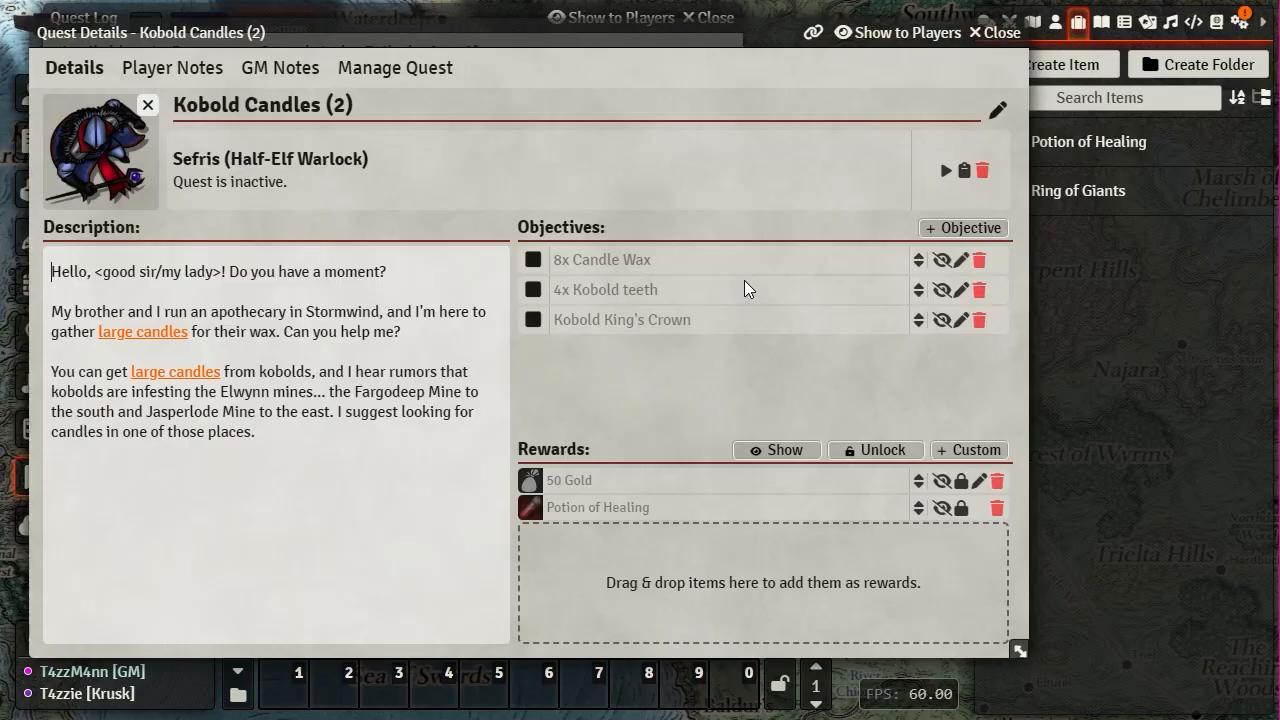
pyautogui.click(1000, 33)
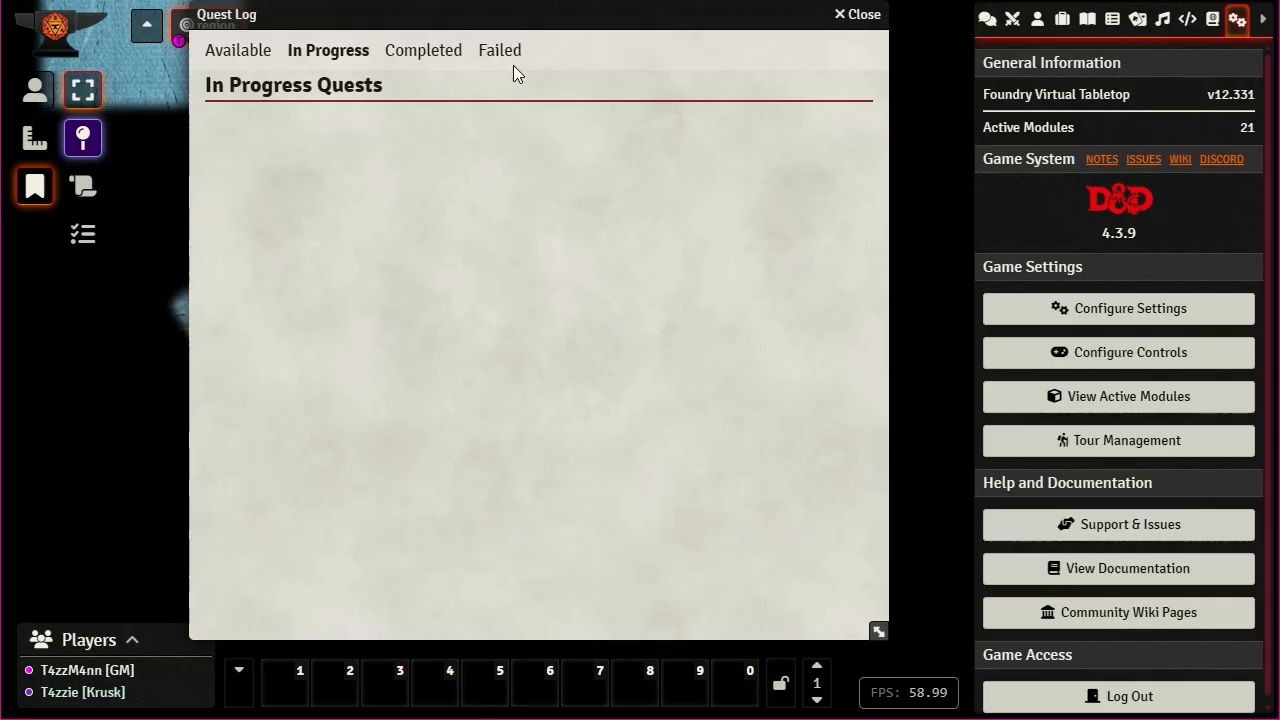
# - In the player's client, check the Quest Log's Available, In Progress, Completed and Failed lists for the quest, and close the log
pyautogui.click(501, 53)
pyautogui.click(396, 52)
pyautogui.click(329, 52)
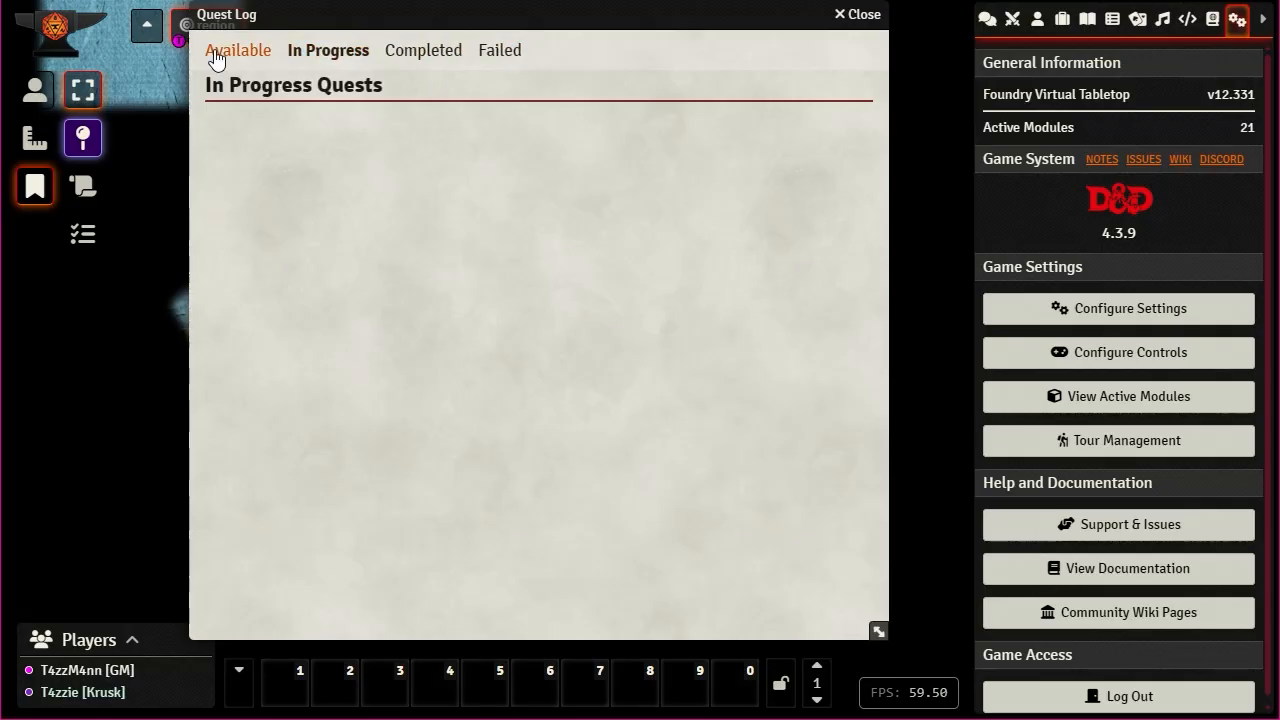
pyautogui.click(218, 52)
pyautogui.click(310, 55)
pyautogui.click(422, 52)
pyautogui.click(497, 52)
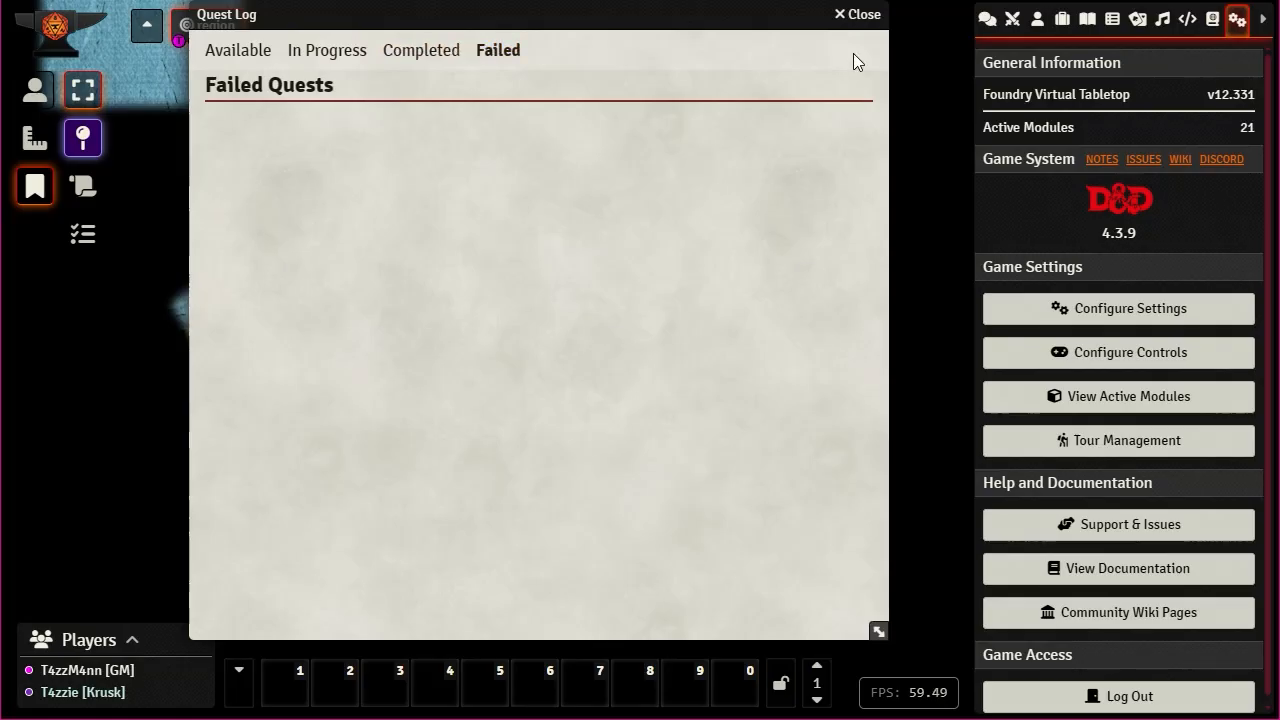
pyautogui.click(862, 16)
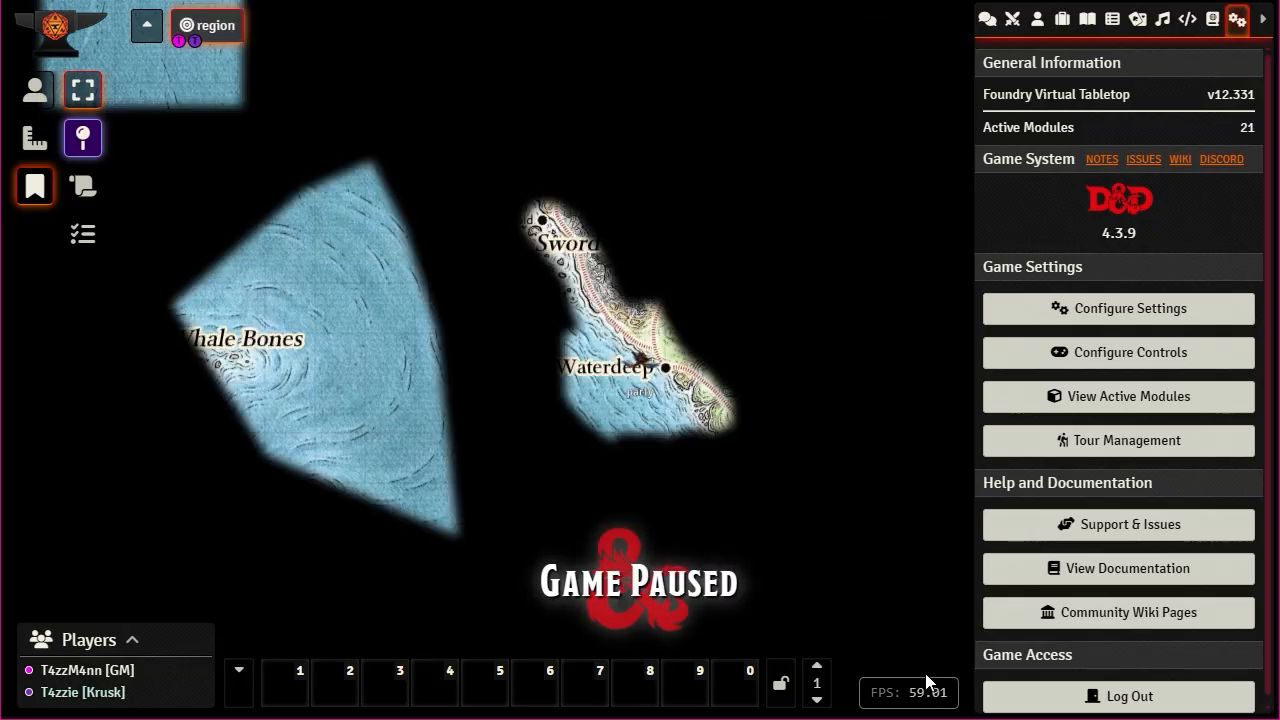
# - Open the Quest Log in the player's client, and set the Kobold Candles (2) quest to Available in the GM's log
pyautogui.click(82, 188)
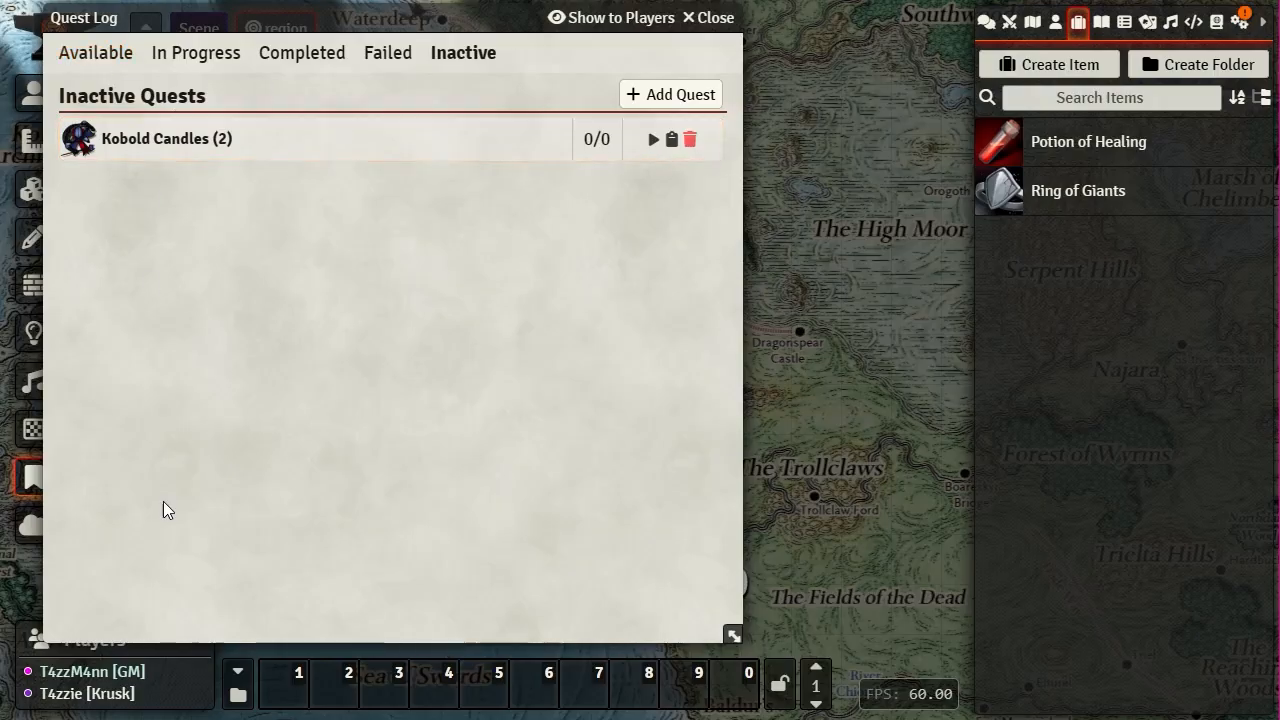
pyautogui.click(671, 140)
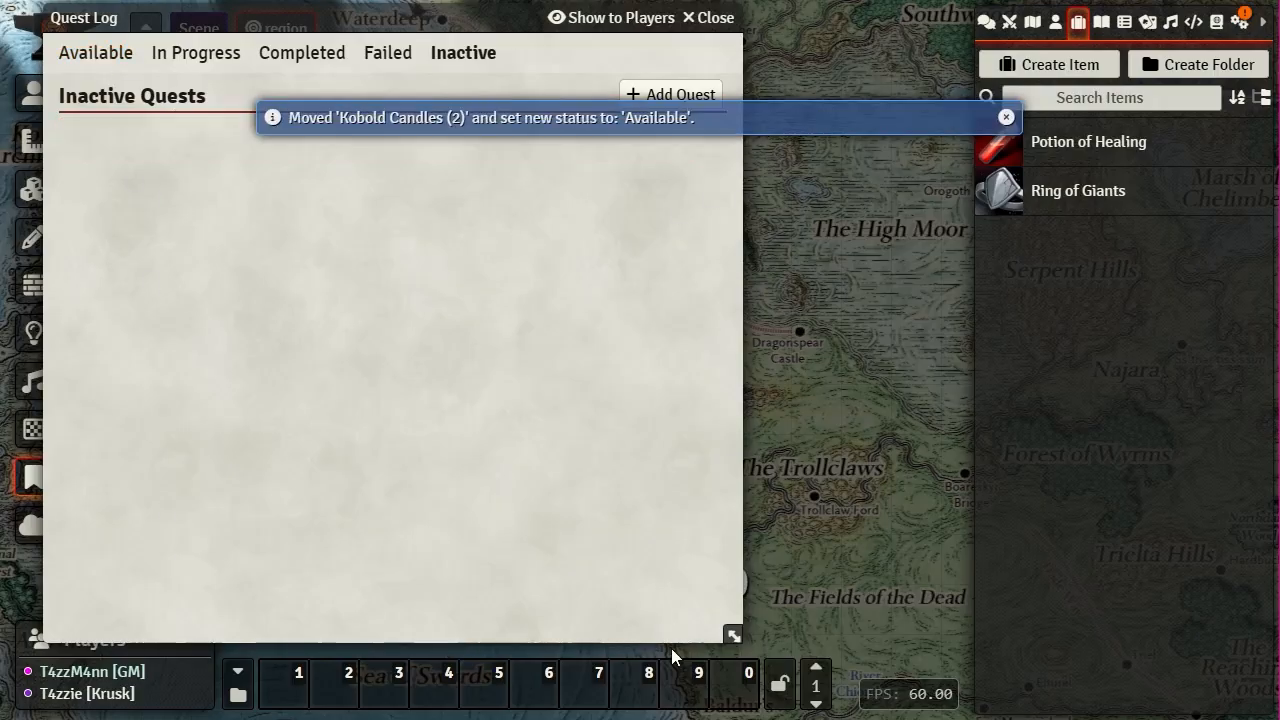
pyautogui.click(1006, 117)
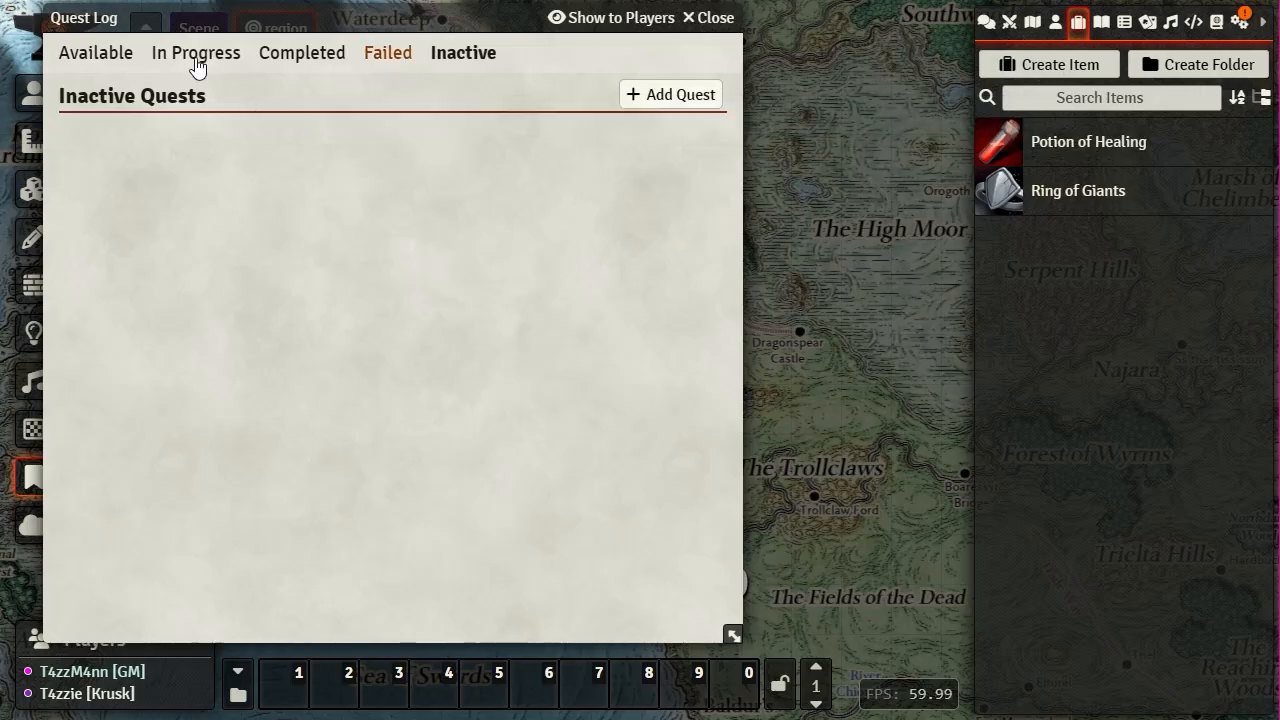
pyautogui.click(62, 55)
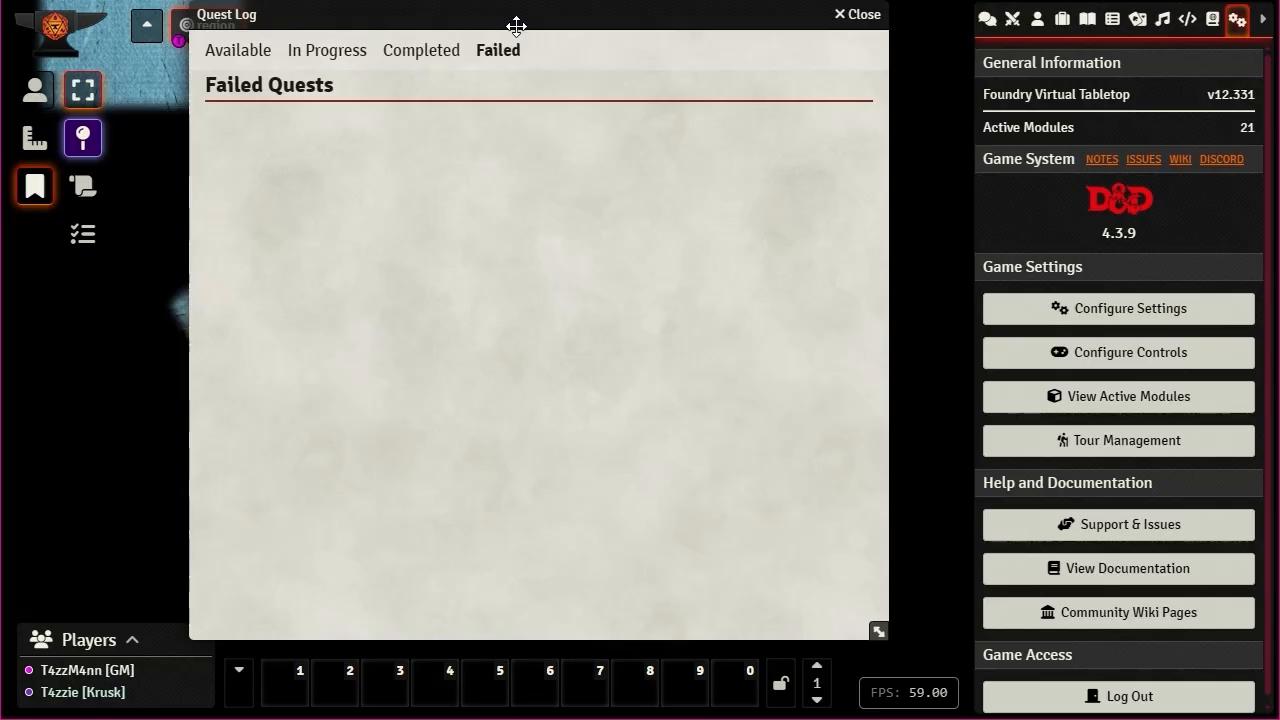
# - In the player's client, look through the Completed, In Progress and Available quest lists for the Kobold quest
pyautogui.click(455, 55)
pyautogui.click(335, 52)
pyautogui.click(243, 53)
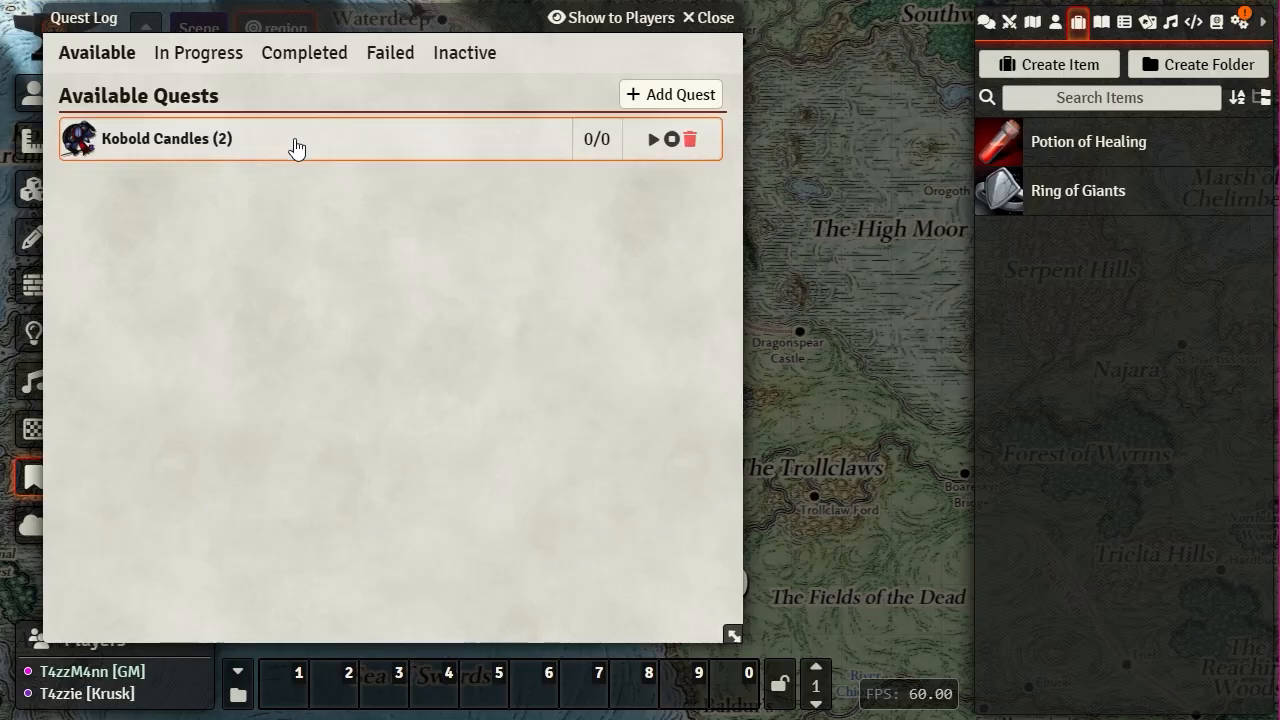
# - Open the available quest in the GM's client and rename it Kobold Candles
pyautogui.click(251, 148)
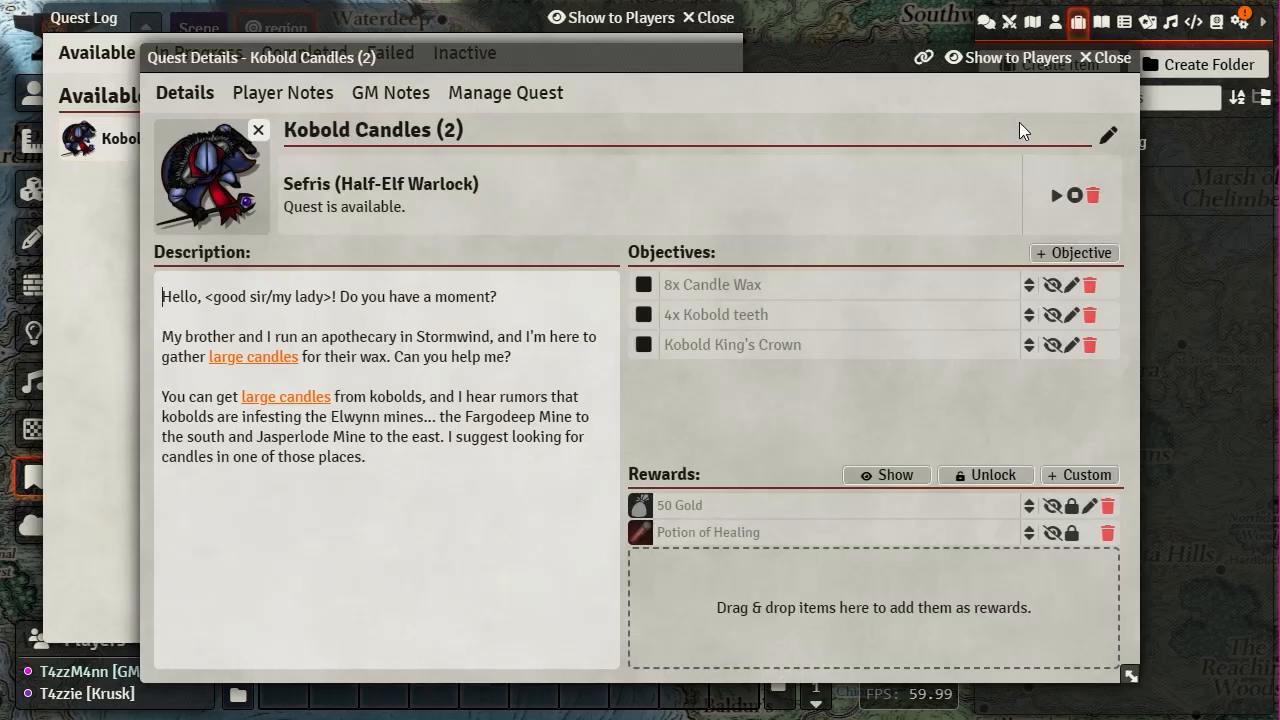
pyautogui.click(1108, 134)
pyautogui.moveTo(421, 136); pyautogui.dragTo(404, 130)
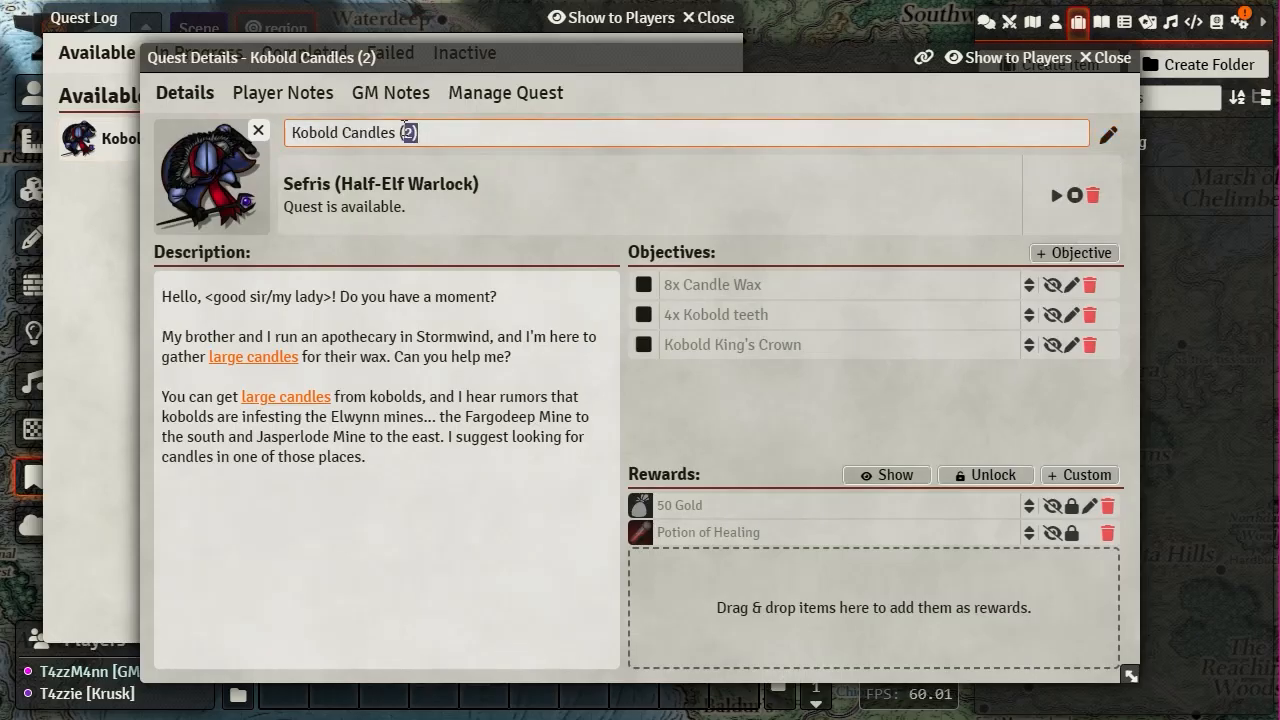
pyautogui.press('BackSpace')
pyautogui.press('Return')
# - Write "Level 2" in the quest's GM Notes, save the note and close the quest details
pyautogui.click(386, 98)
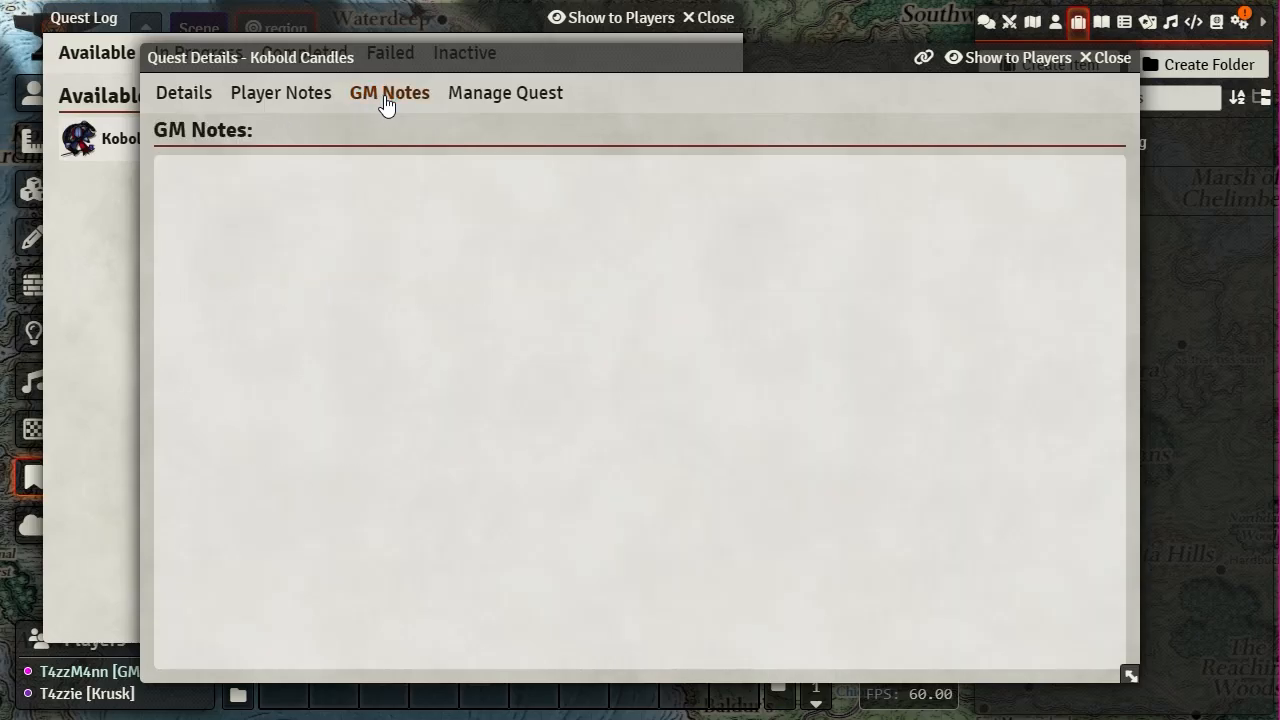
pyautogui.moveTo(220, 176)
pyautogui.click(1107, 173)
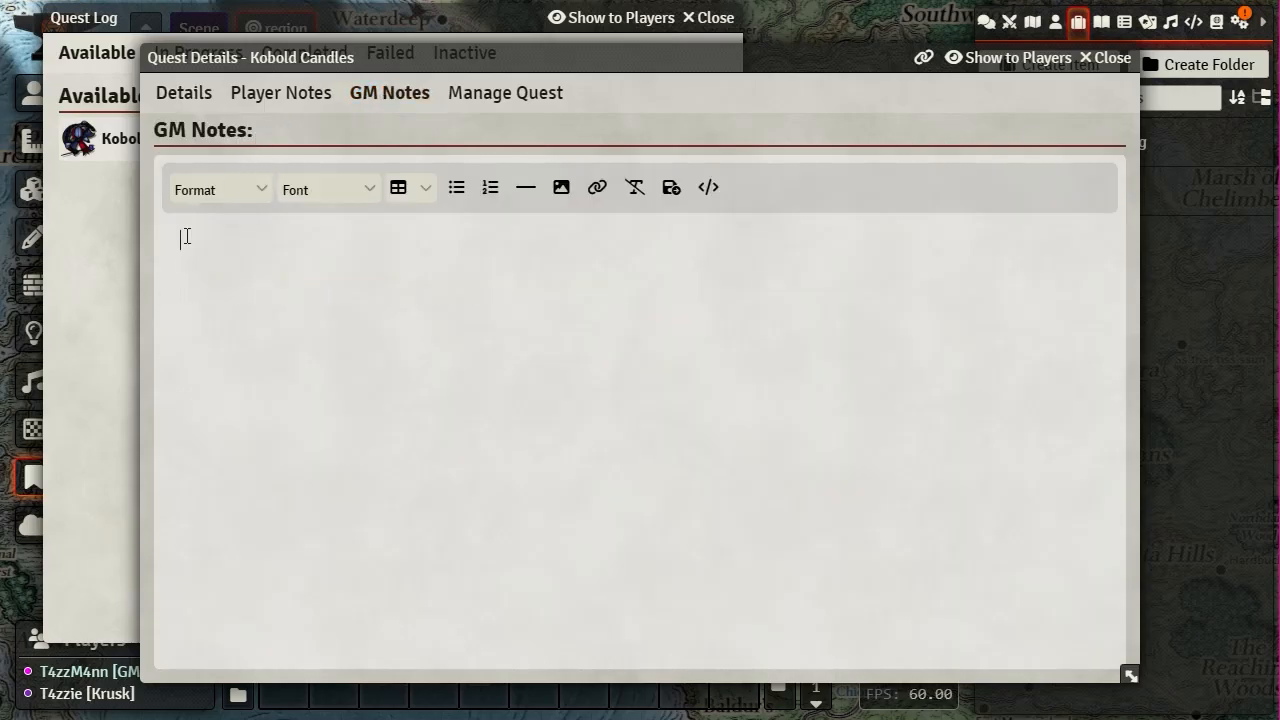
pyautogui.write('Level 2')
pyautogui.click(671, 187)
pyautogui.click(1103, 57)
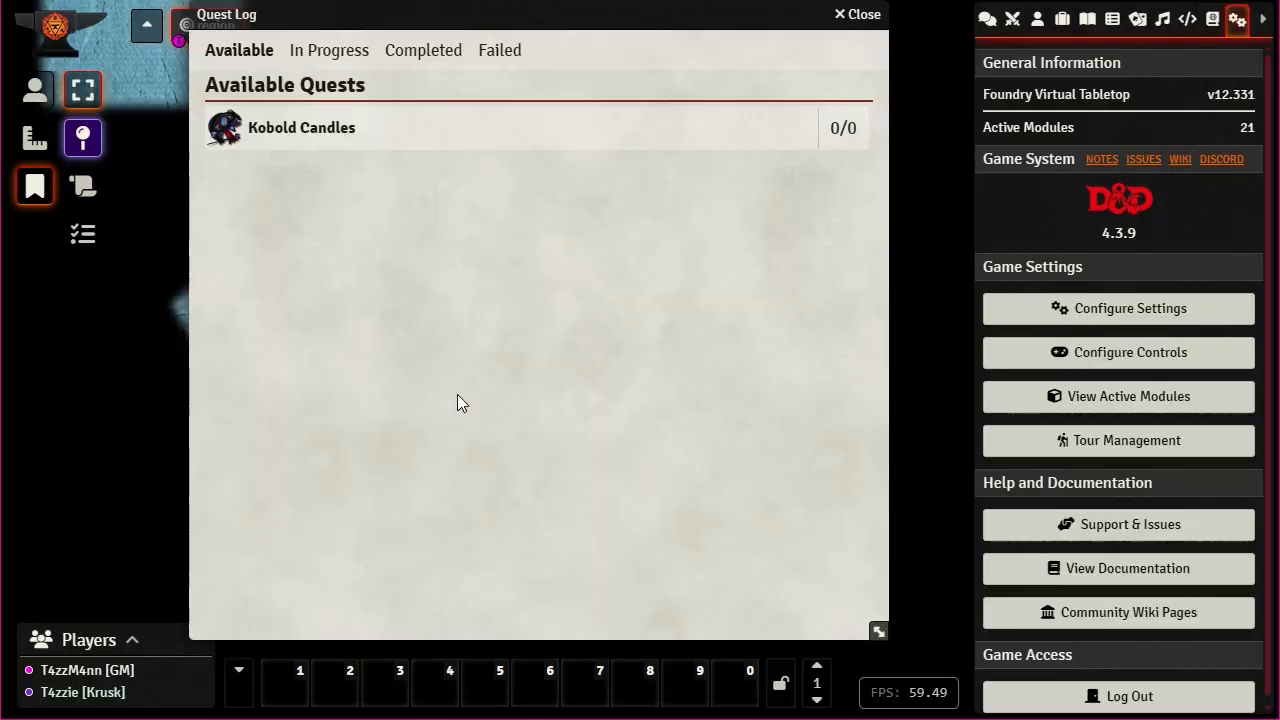
# - In the player's client, examine the Kobold Candles details and Player Notes, including which objectives and rewards are shown
pyautogui.click(298, 130)
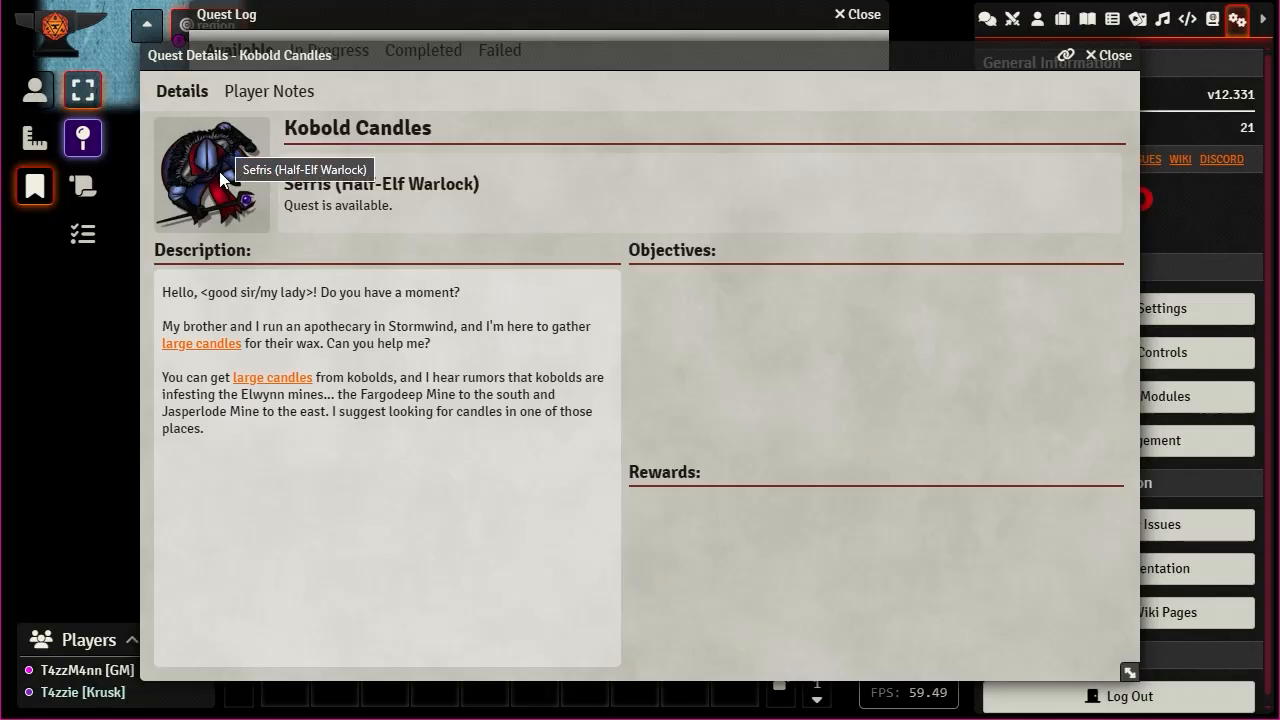
pyautogui.click(282, 92)
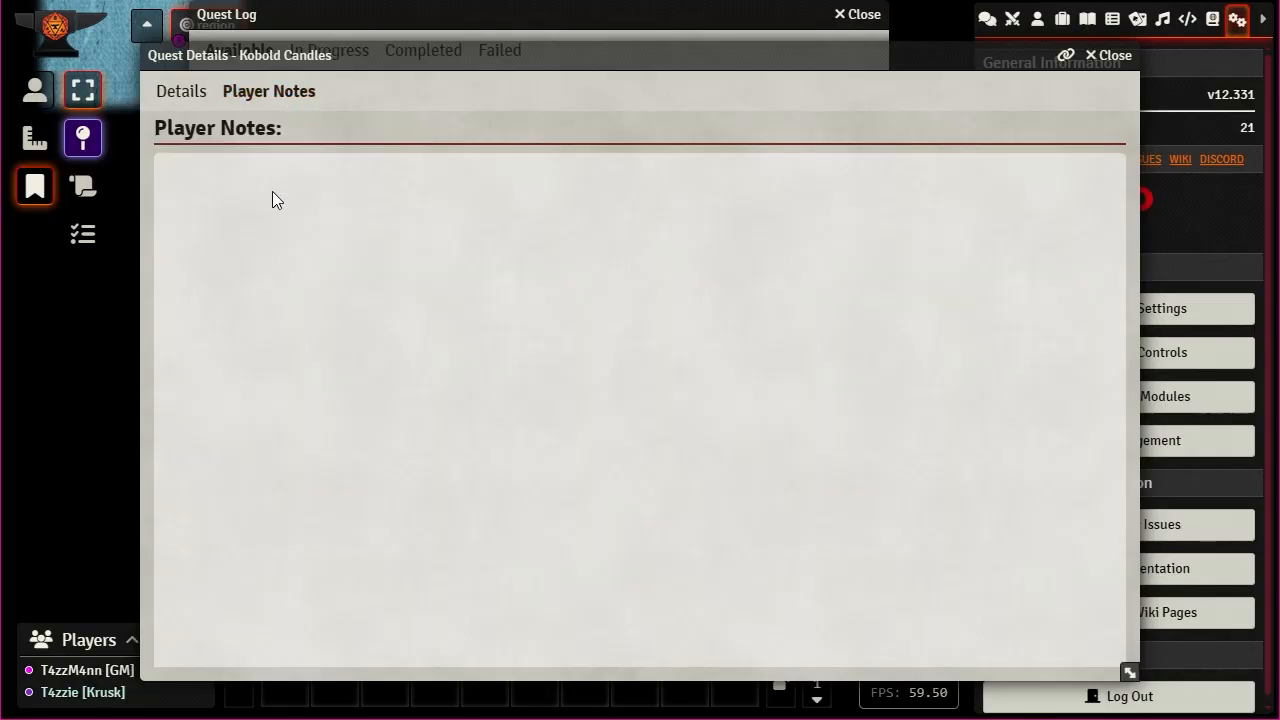
pyautogui.click(180, 98)
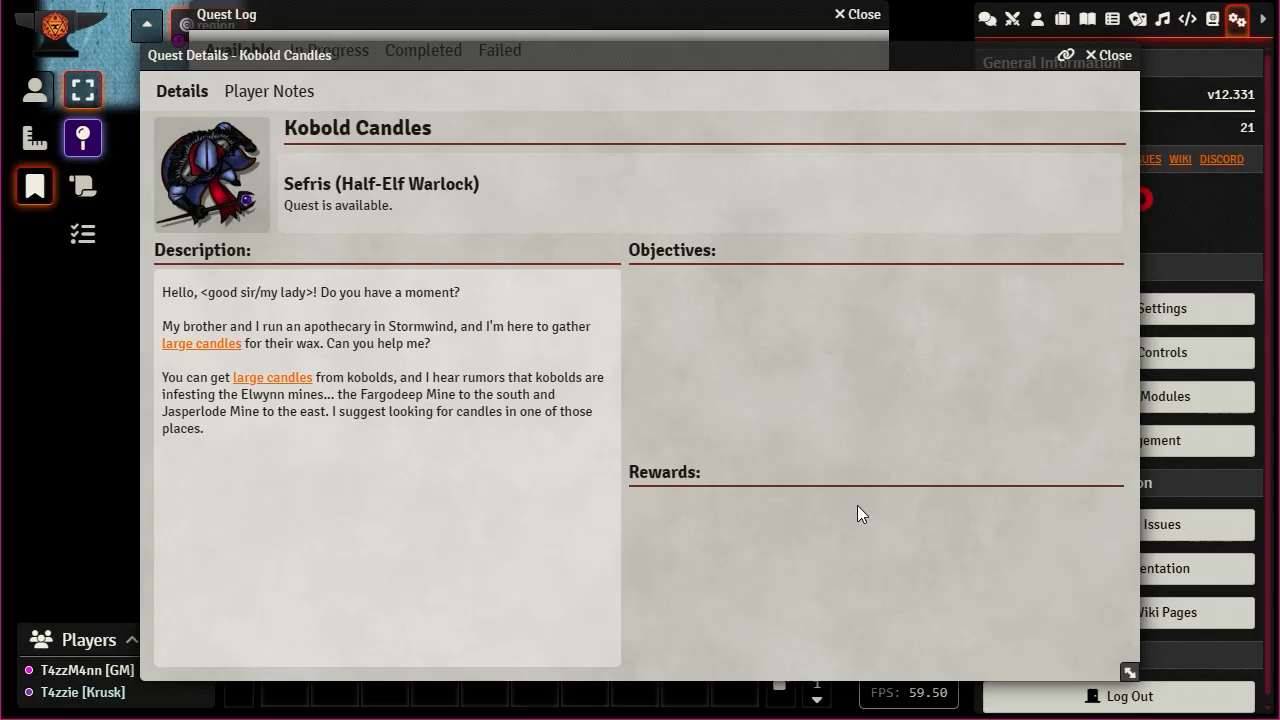
pyautogui.click(1110, 56)
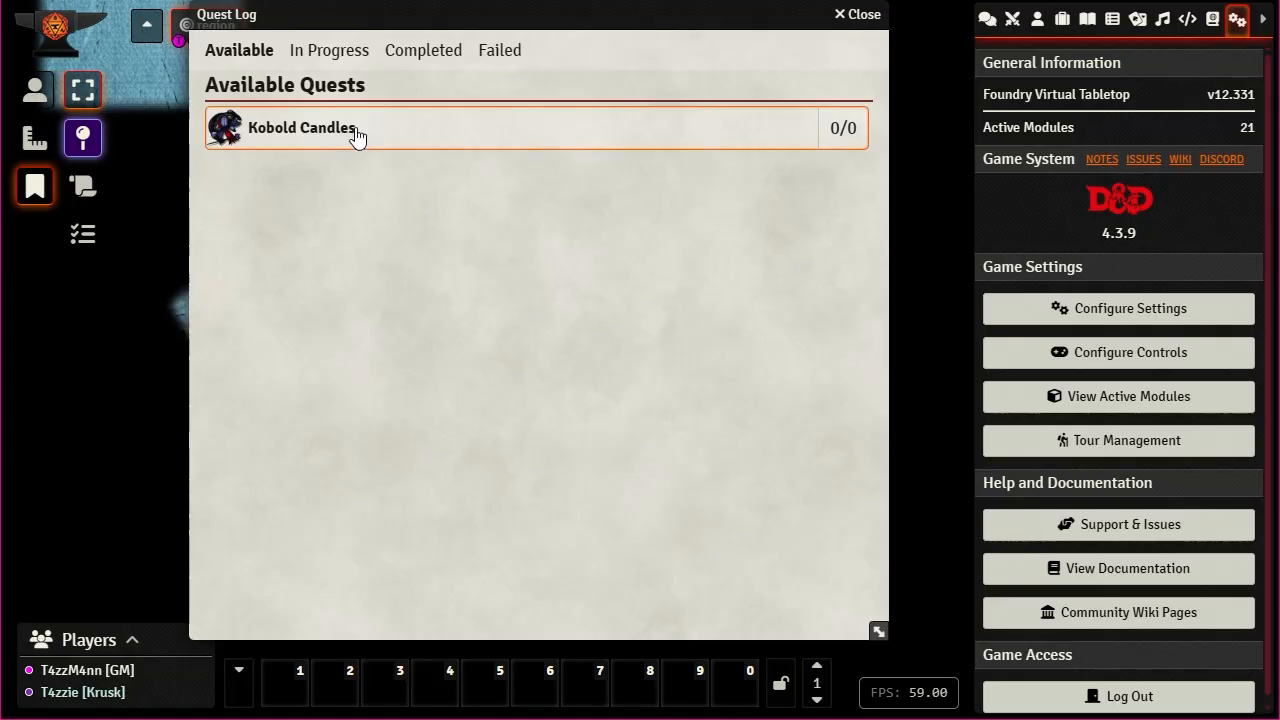
pyautogui.click(277, 134)
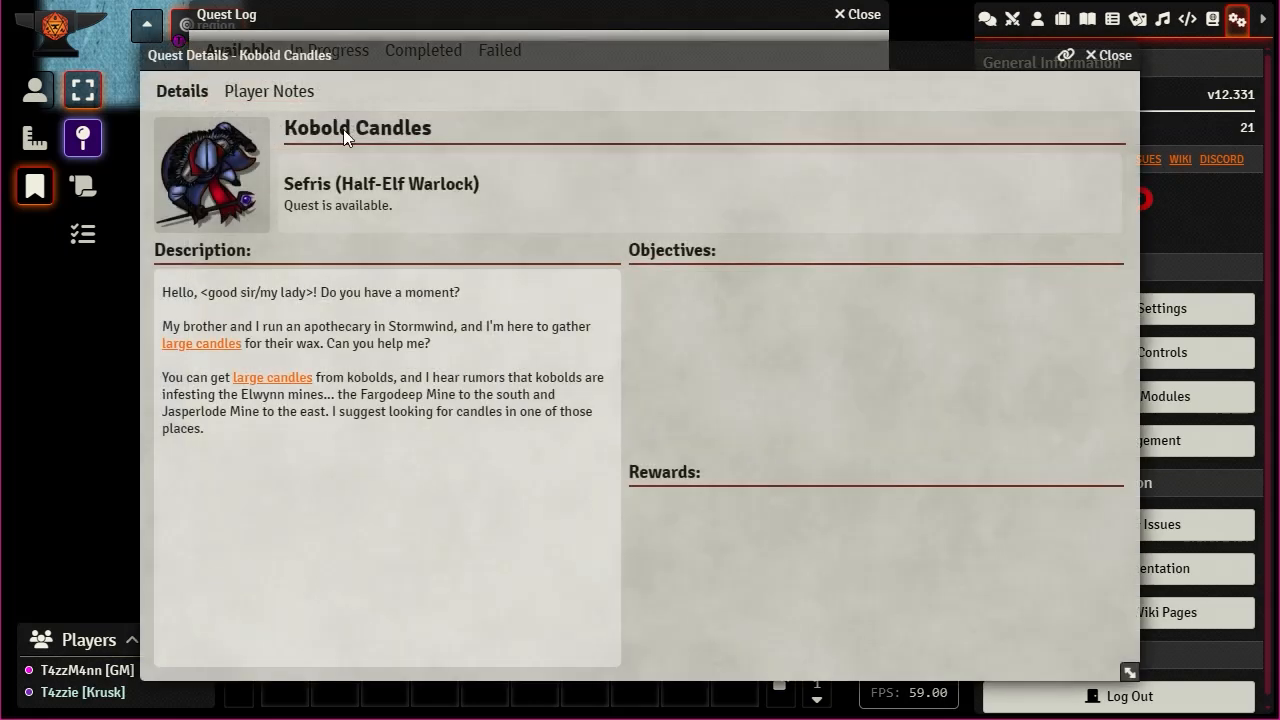
pyautogui.click(1118, 57)
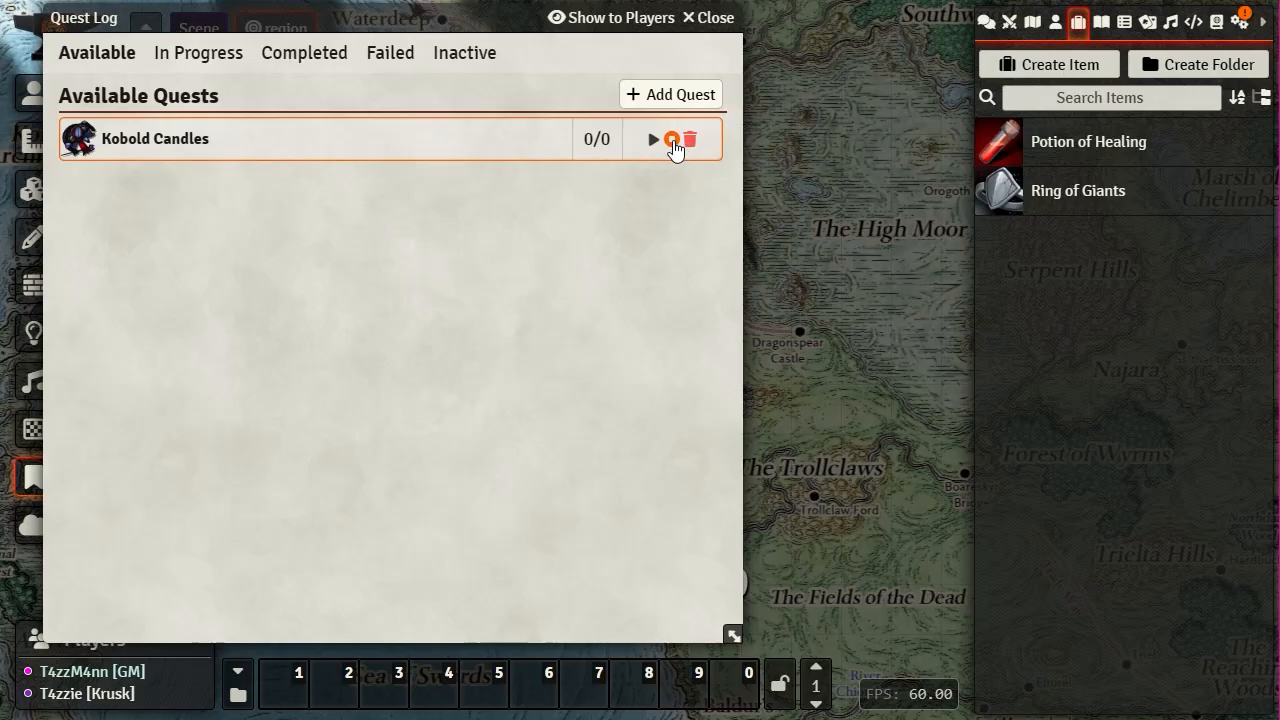
# - In the GM's client, return Kobold Candles to Inactive and reveal its 8x Candle Wax and 4x Kobold teeth objectives to players
pyautogui.click(671, 140)
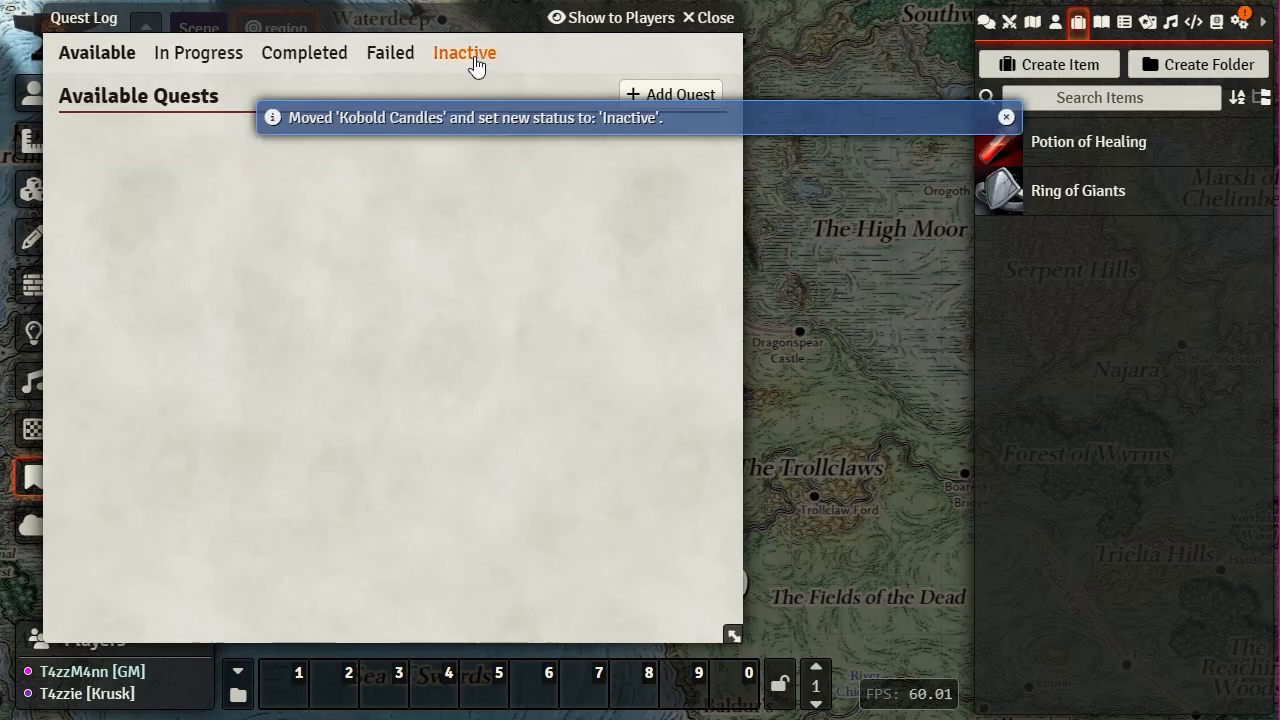
pyautogui.click(465, 52)
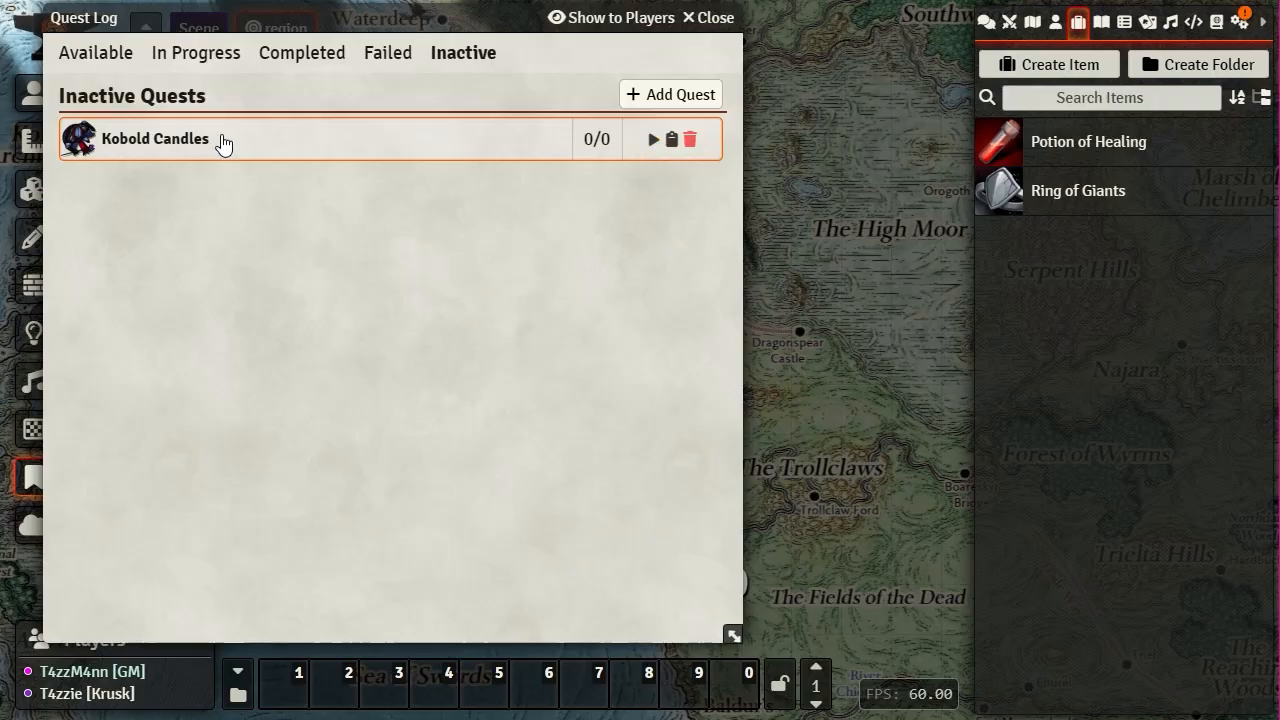
pyautogui.click(203, 141)
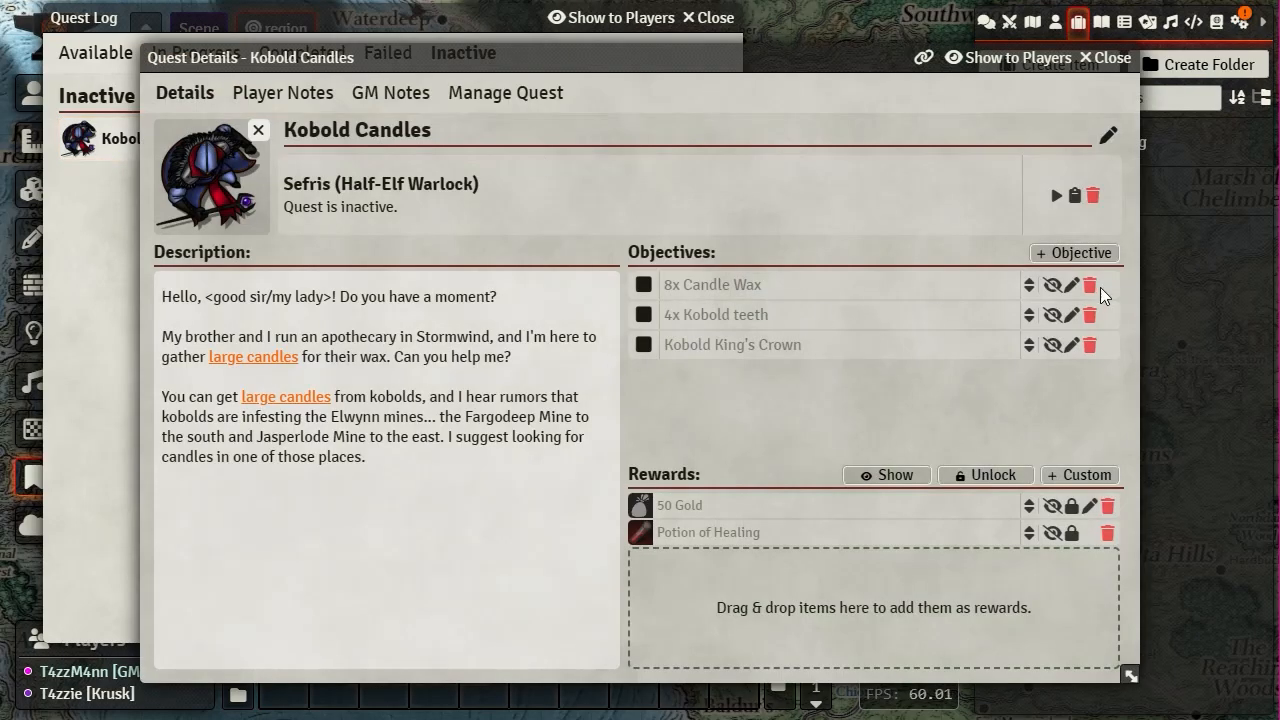
pyautogui.click(1052, 285)
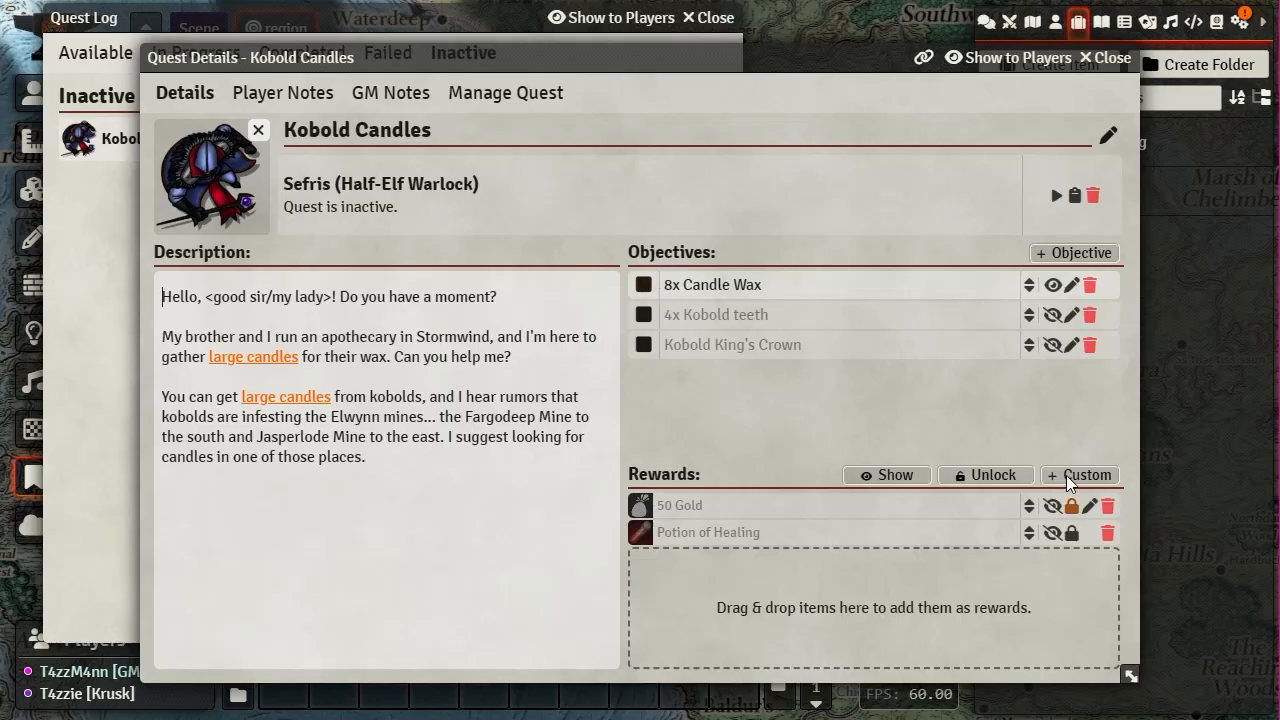
pyautogui.click(1055, 316)
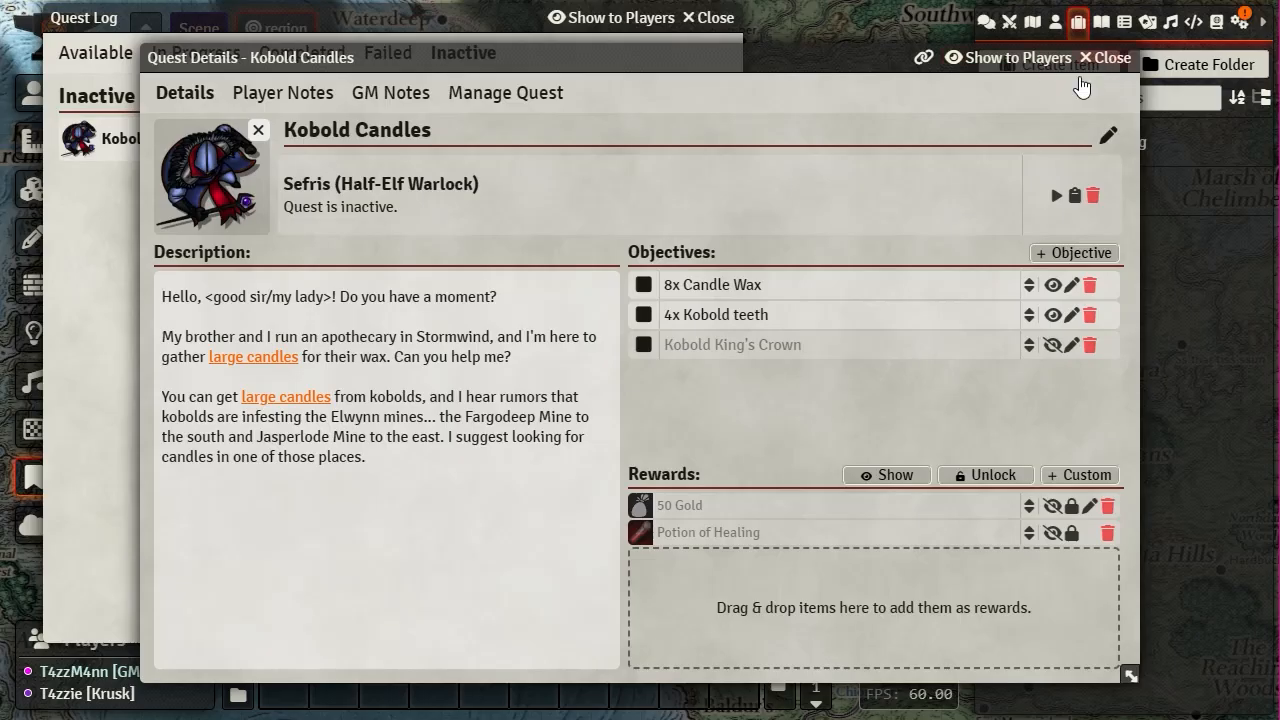
pyautogui.click(1110, 58)
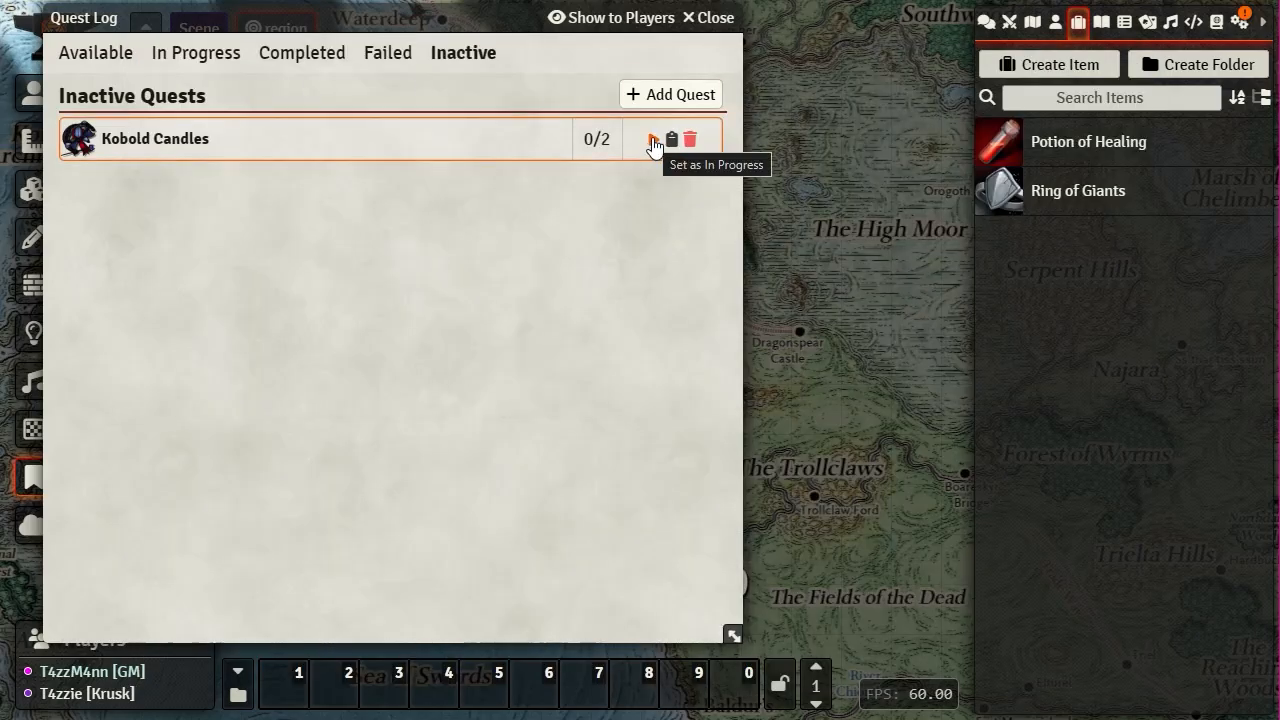
# - Set Kobold Candles as In Progress and check its details and objectives in the player's client
pyautogui.click(653, 146)
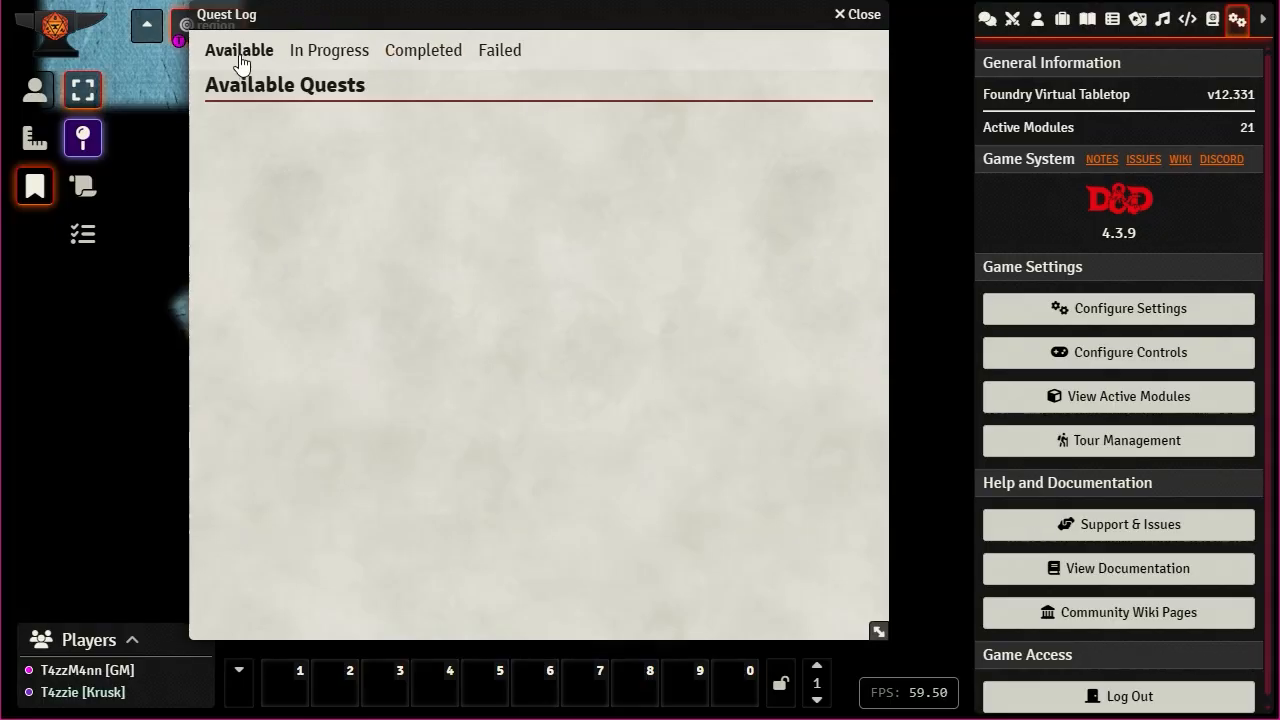
pyautogui.click(337, 58)
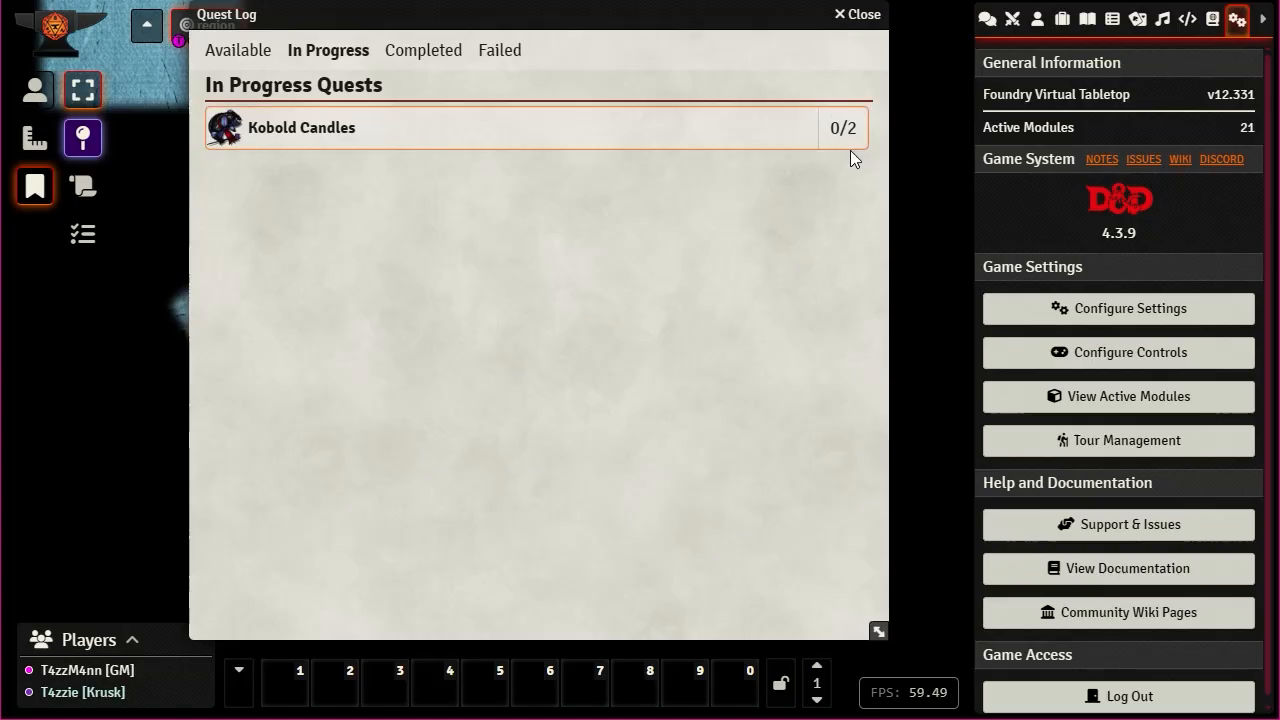
pyautogui.click(296, 129)
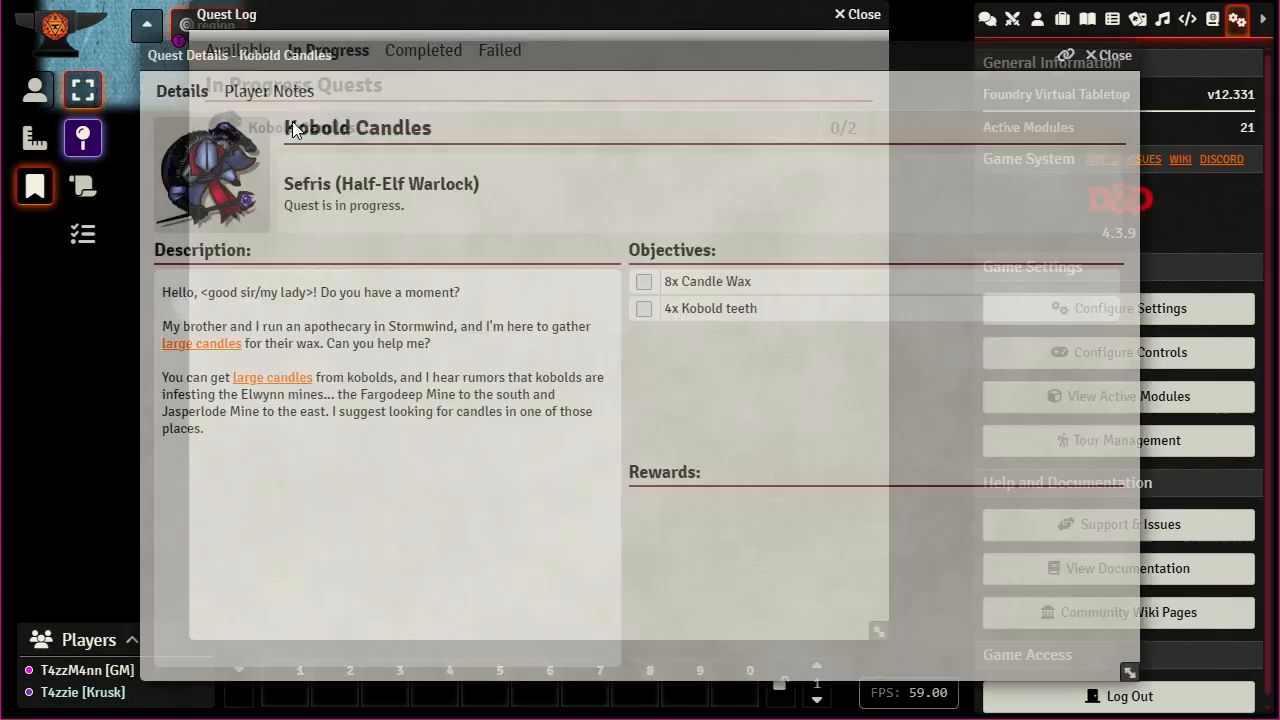
pyautogui.click(1110, 56)
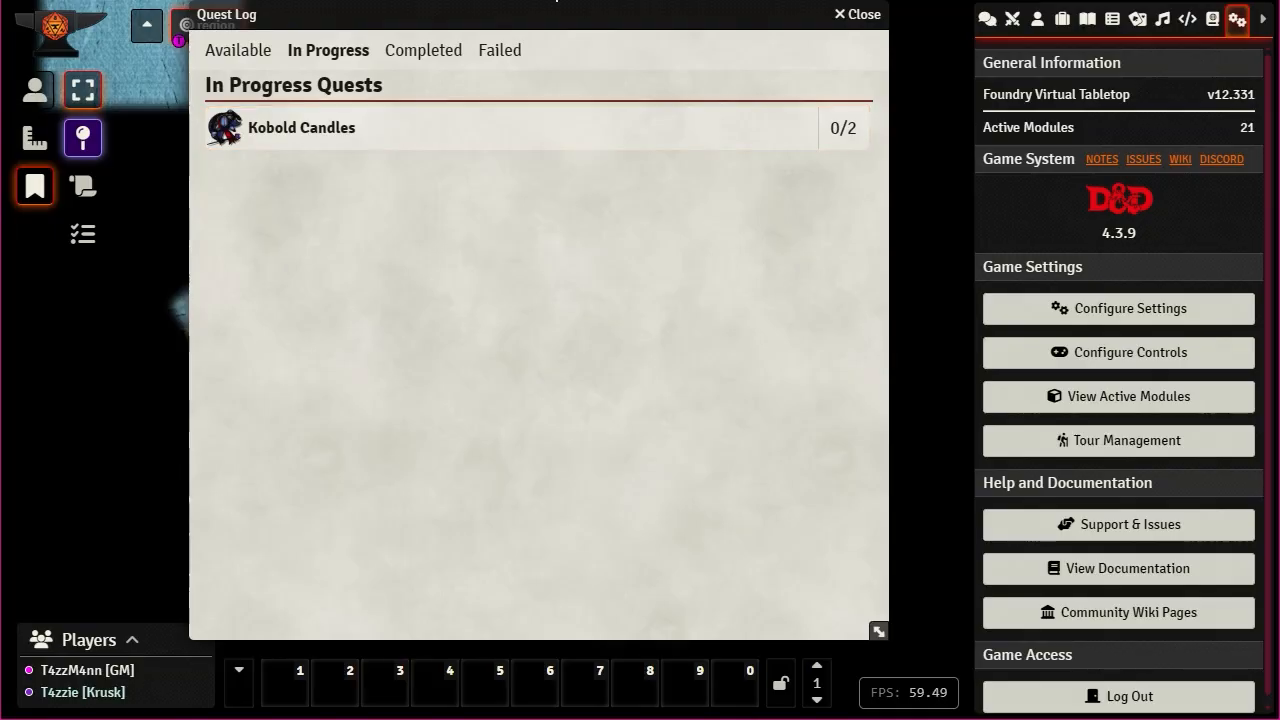
pyautogui.click(297, 131)
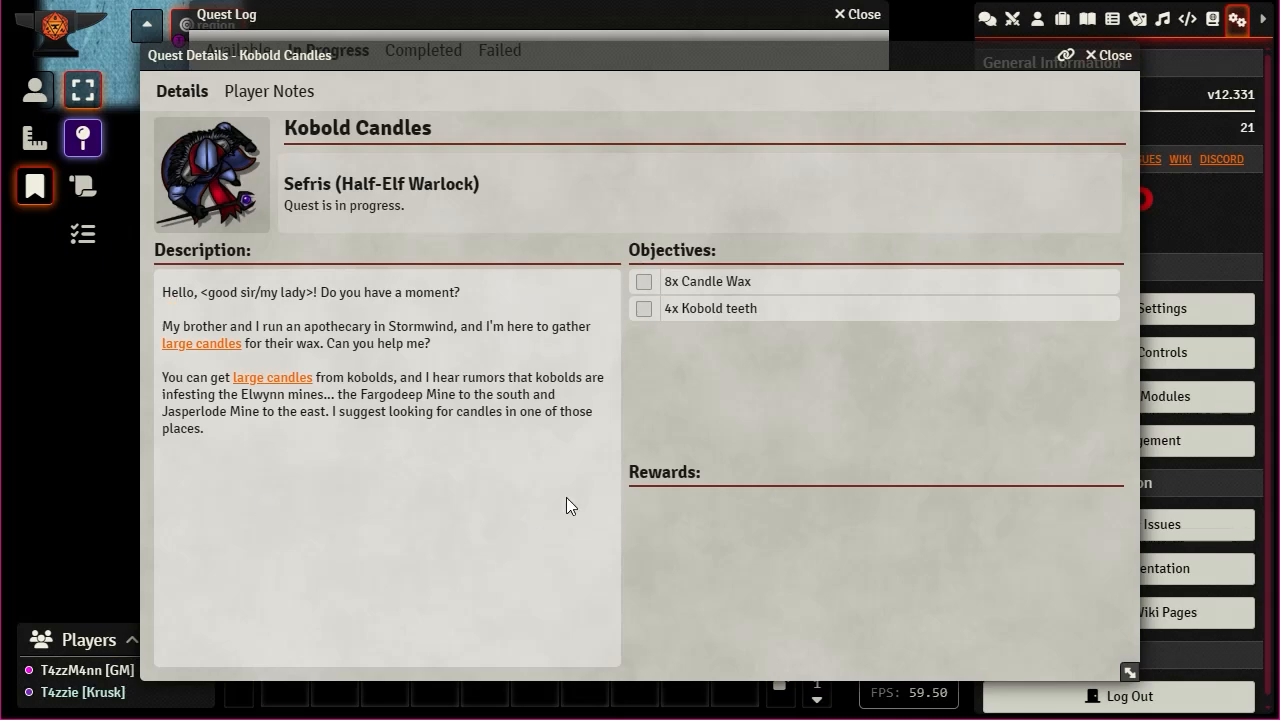
pyautogui.click(1107, 55)
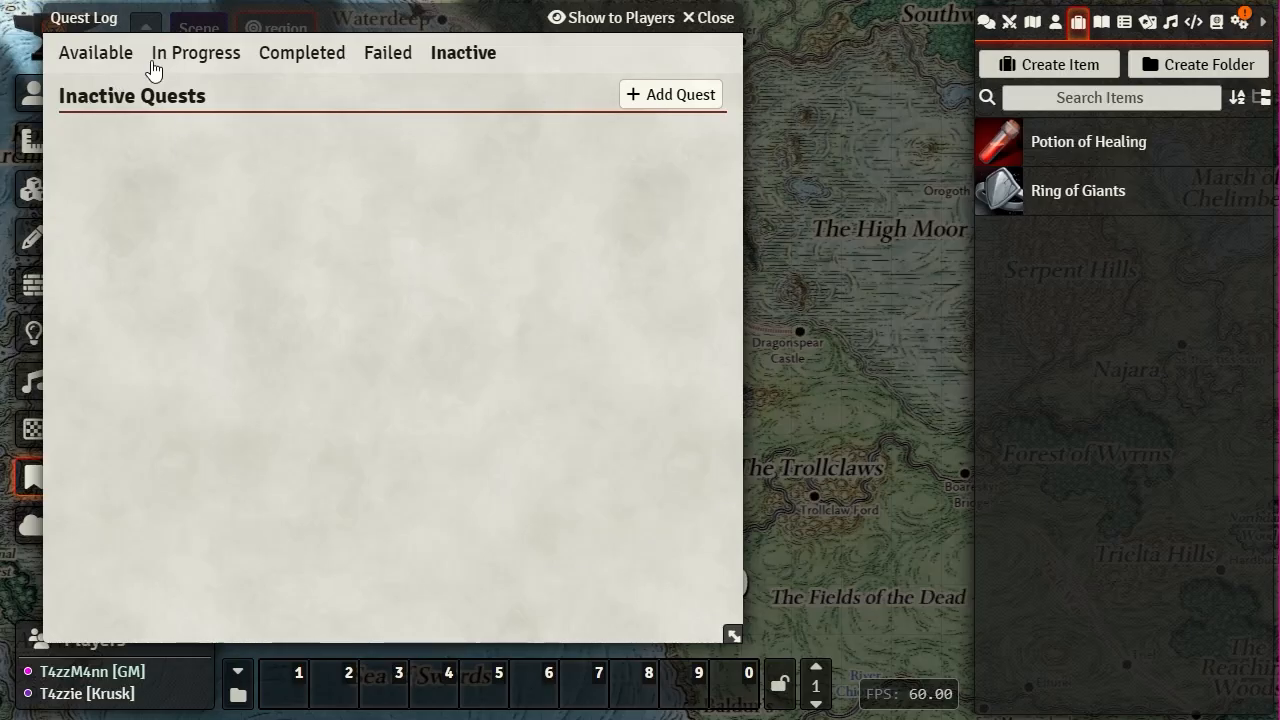
# - Reveal the quest's Potion of Healing reward from the GM's client and check the rewards in the player's client
pyautogui.click(198, 60)
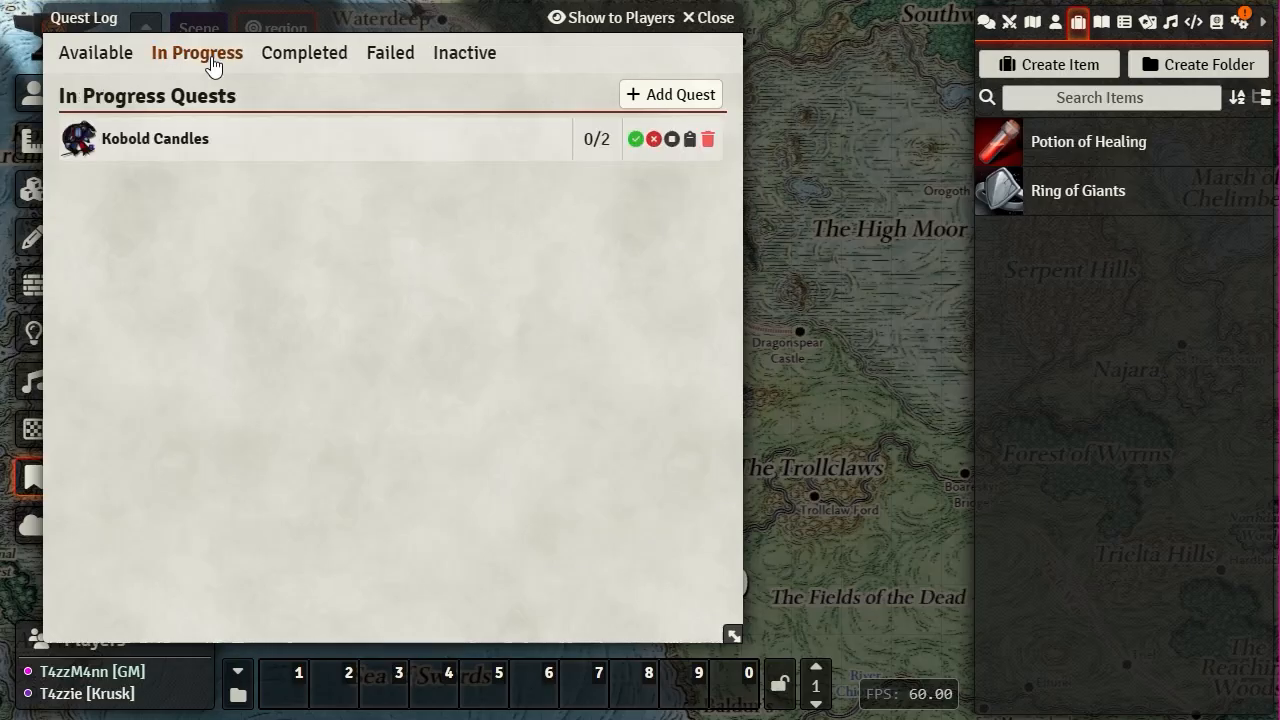
pyautogui.click(152, 143)
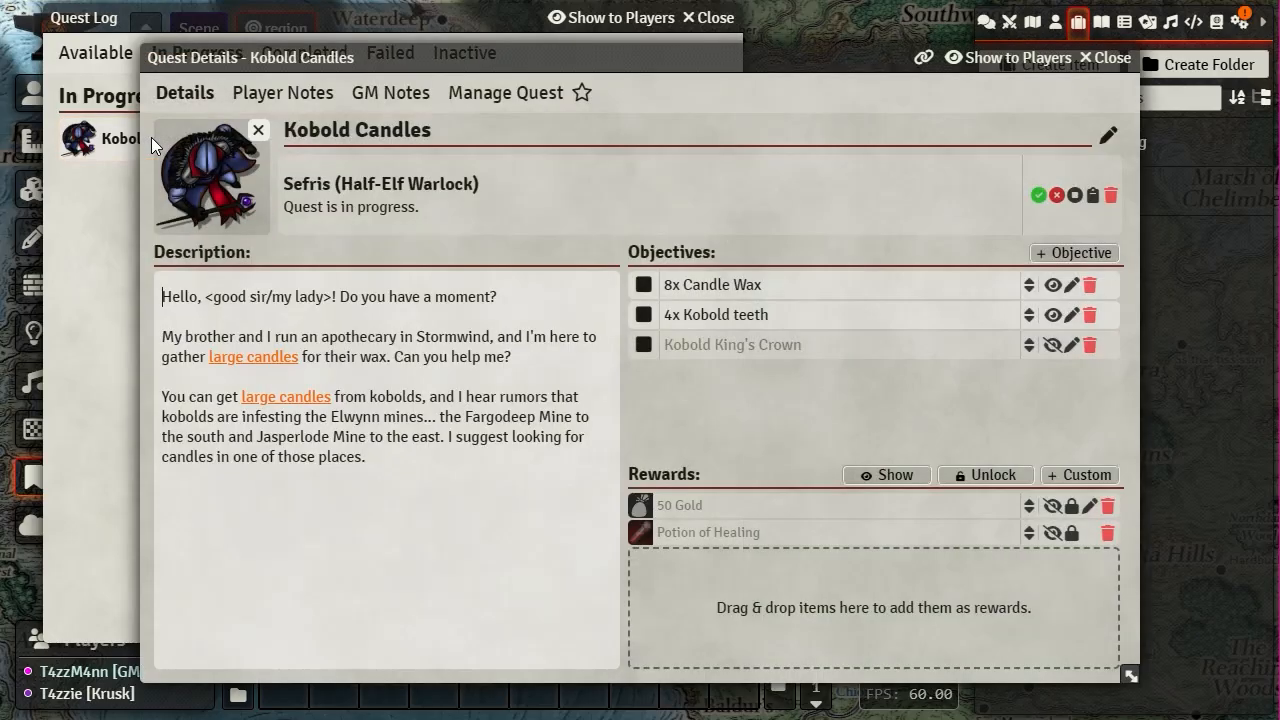
pyautogui.click(1053, 534)
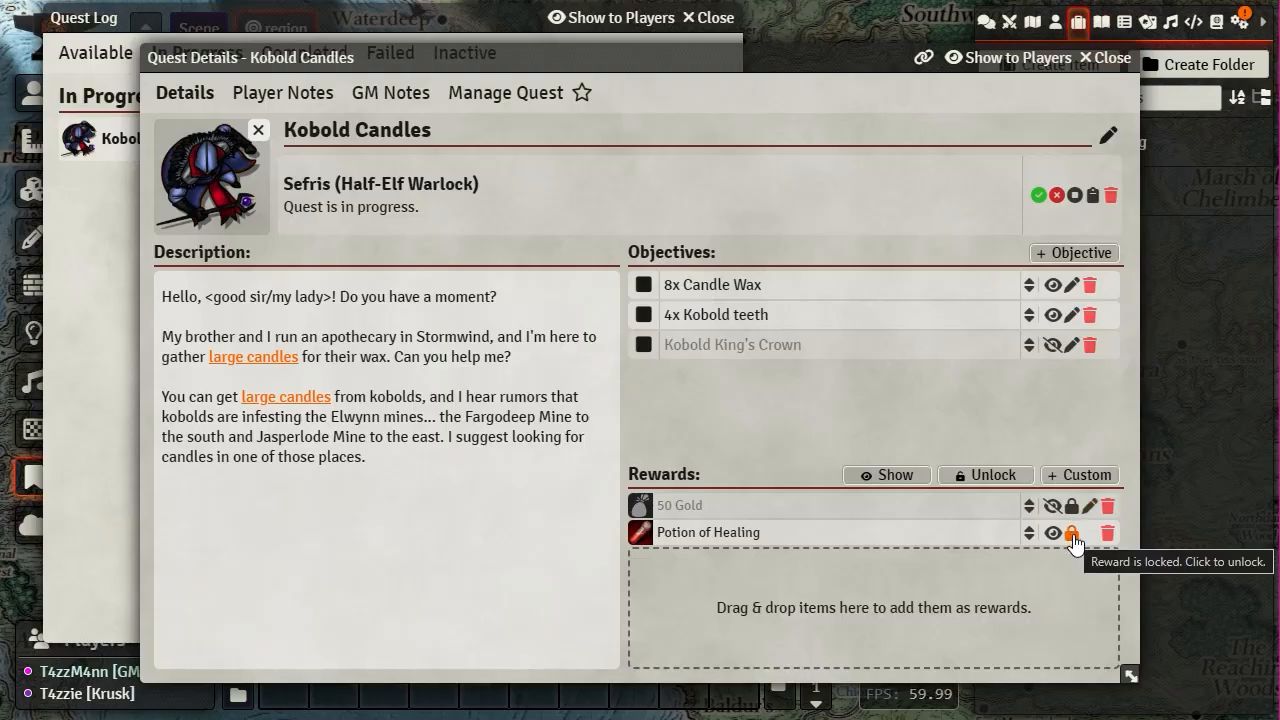
pyautogui.click(1110, 58)
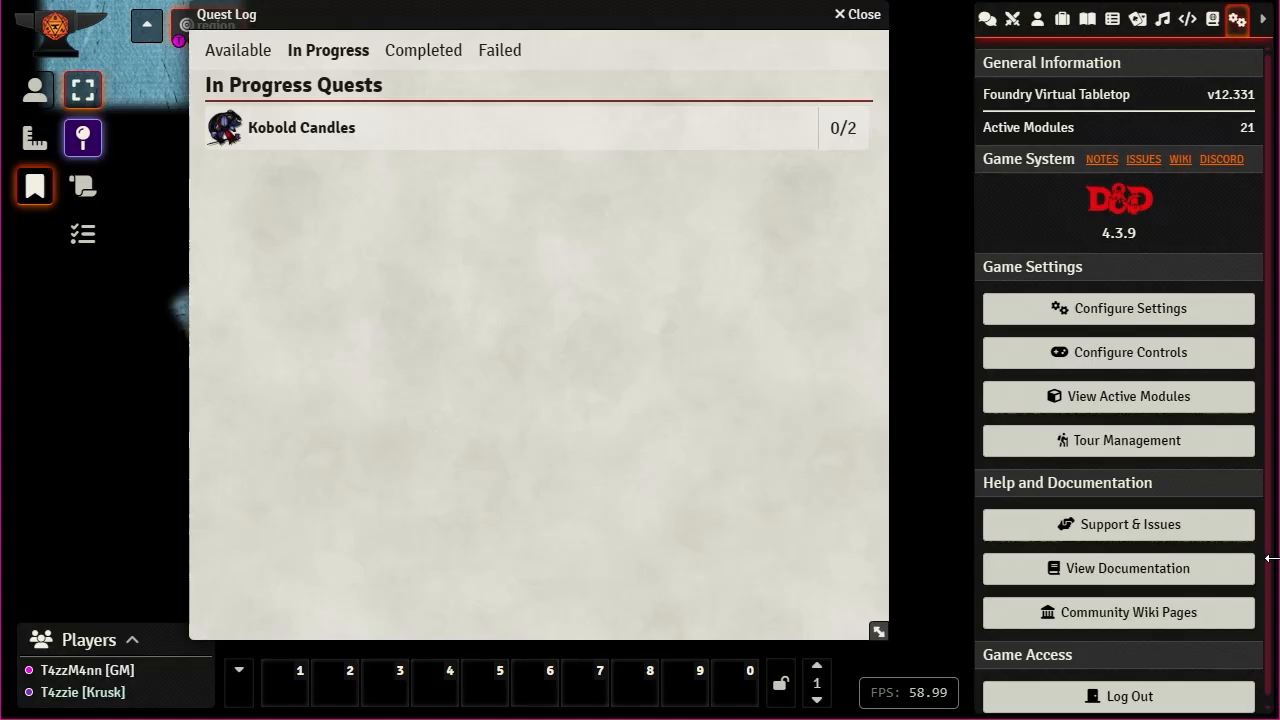
pyautogui.click(286, 140)
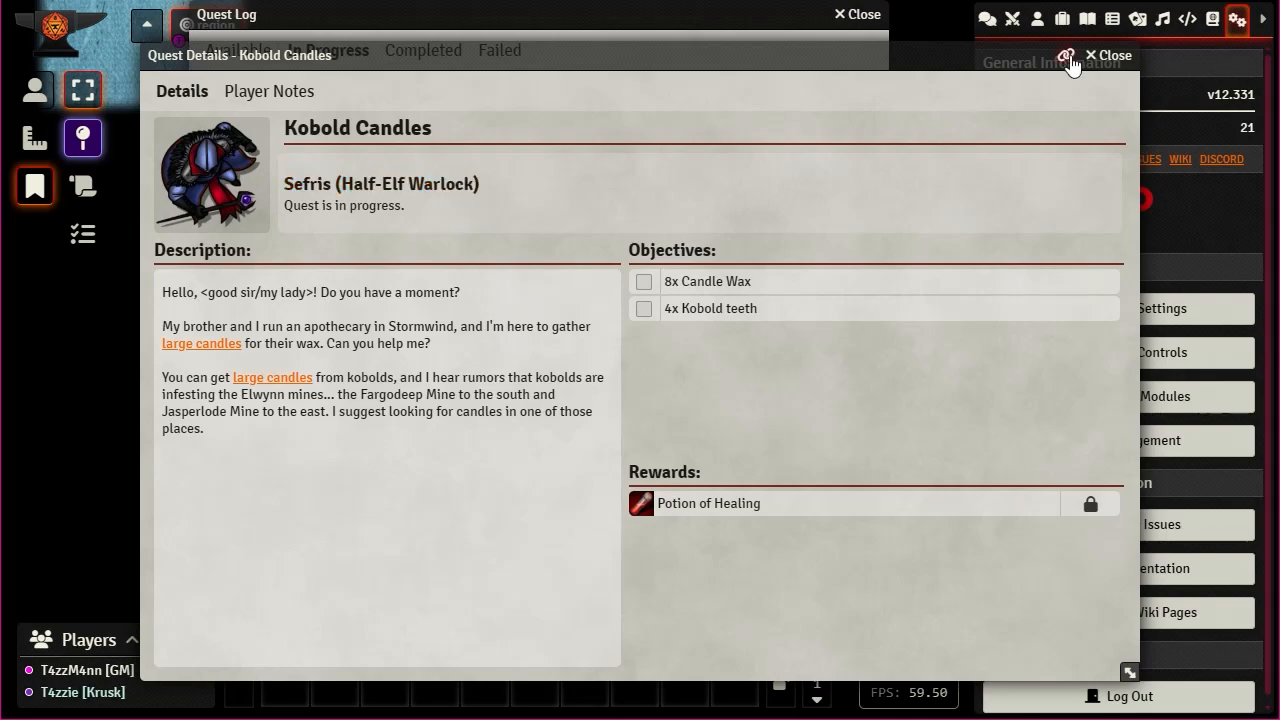
pyautogui.click(1110, 56)
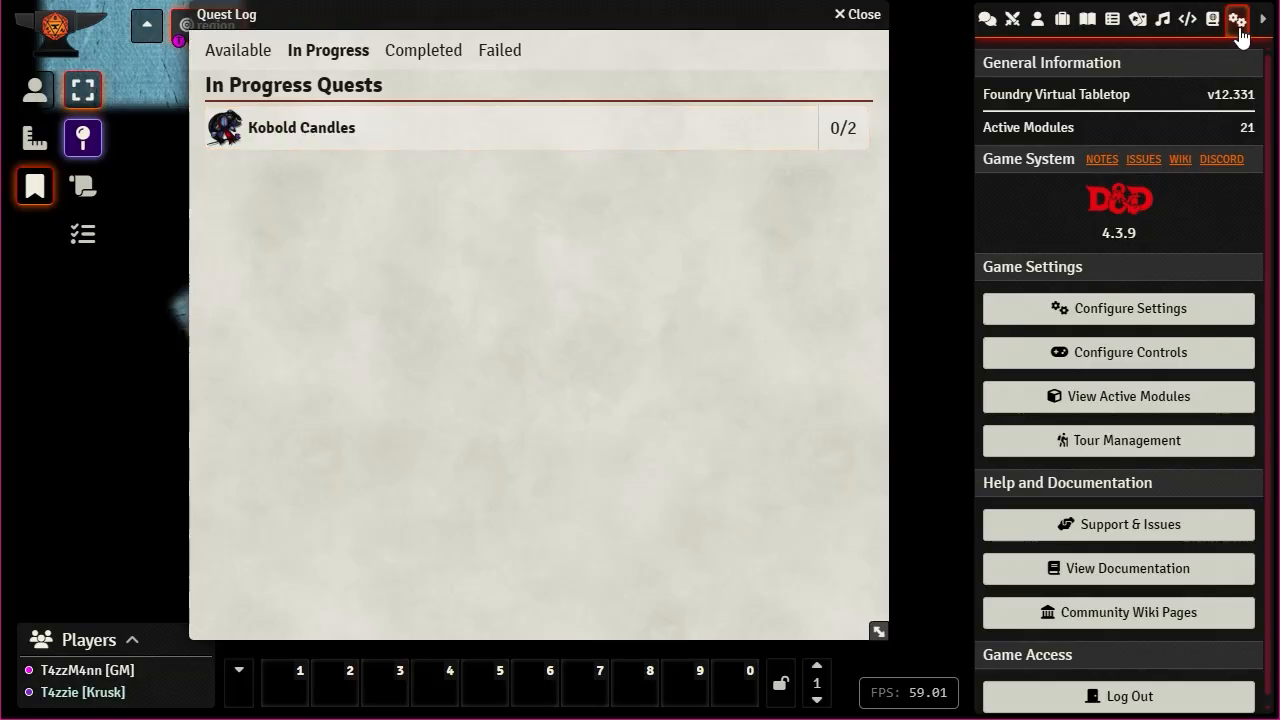
# - Check which Forien's Quest Log settings are available in the player's client
pyautogui.click(1118, 318)
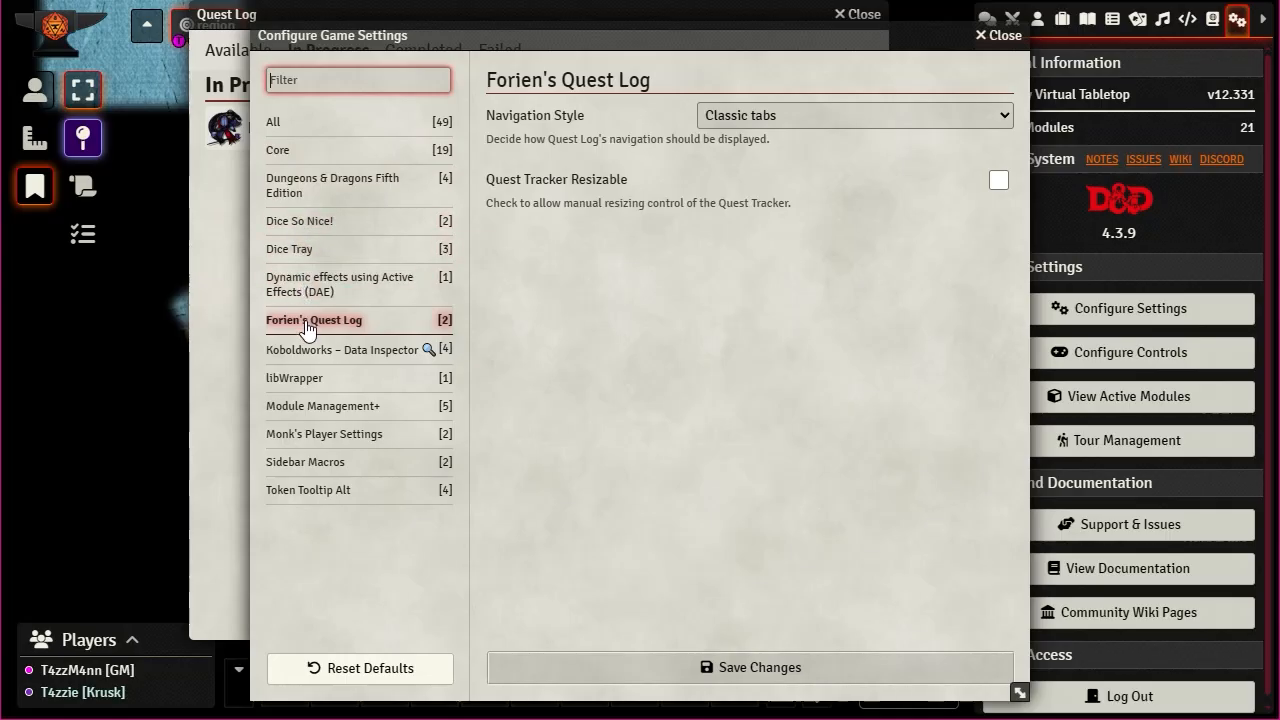
pyautogui.click(998, 35)
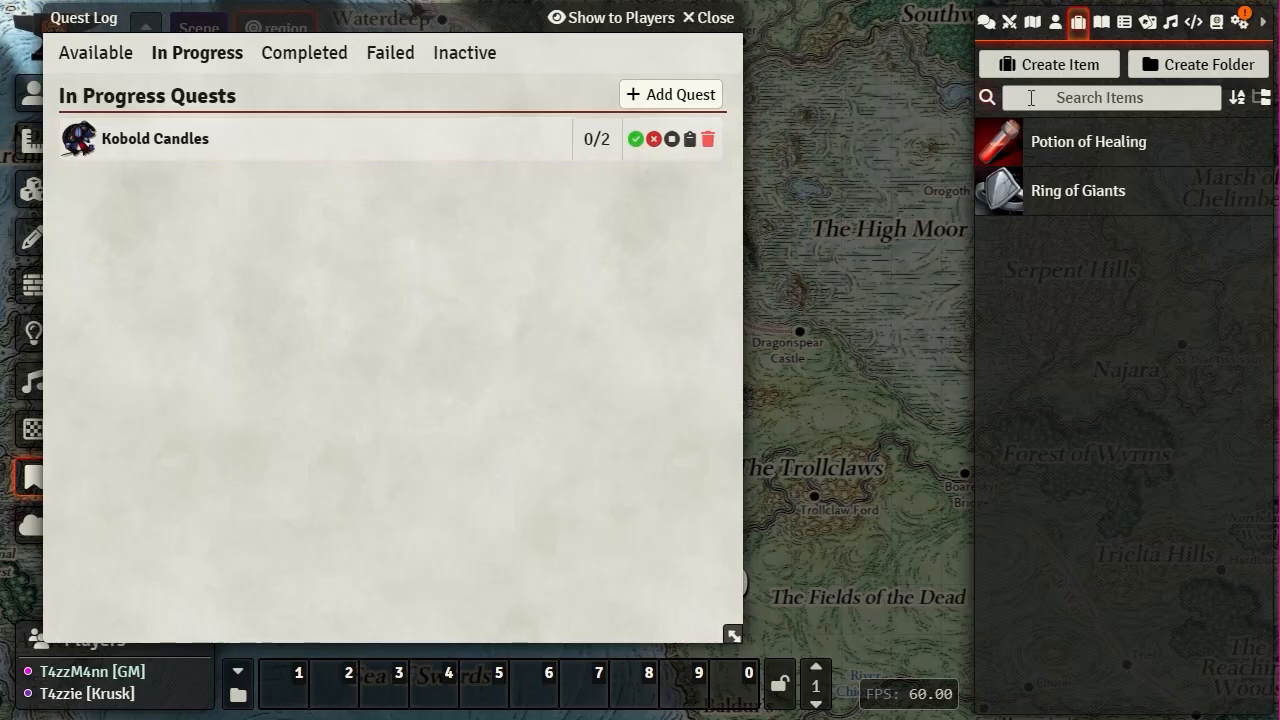
# - In the GM's client, try allowing players to accept quests and review the other Forien's Quest Log settings without saving
pyautogui.click(1240, 22)
pyautogui.click(1095, 360)
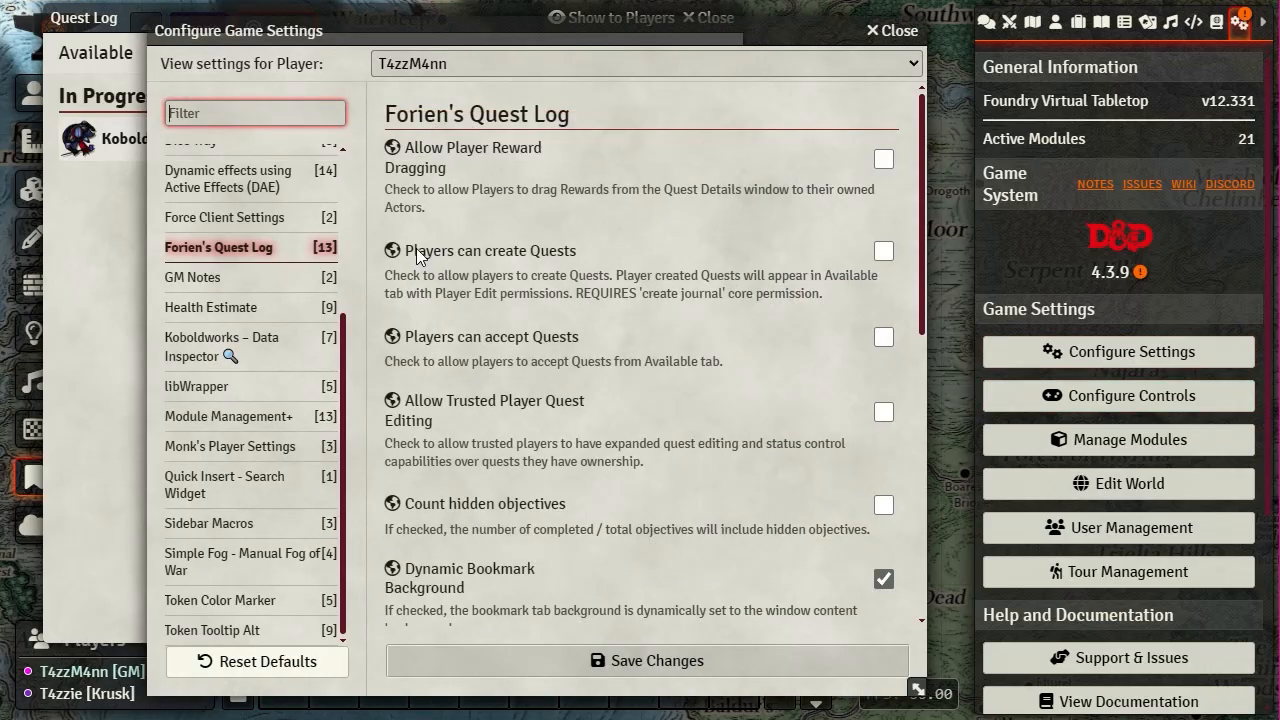
pyautogui.click(883, 337)
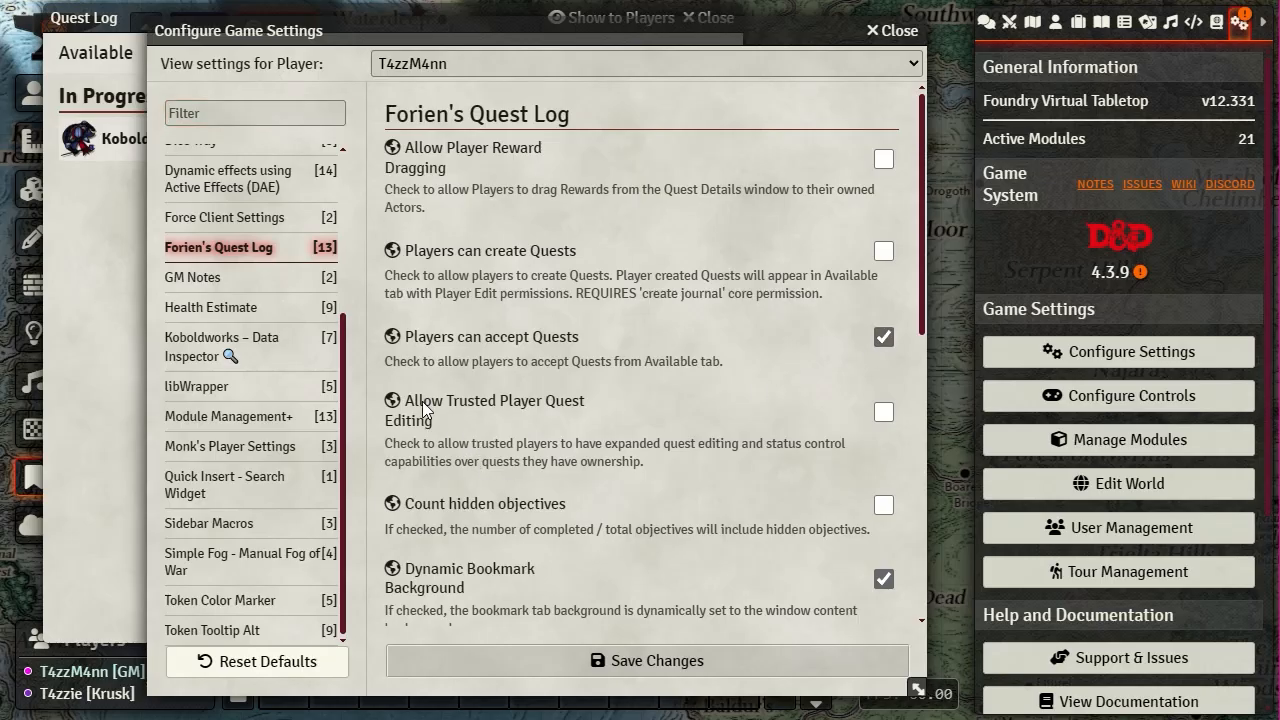
pyautogui.scroll(-1, 650, 446)
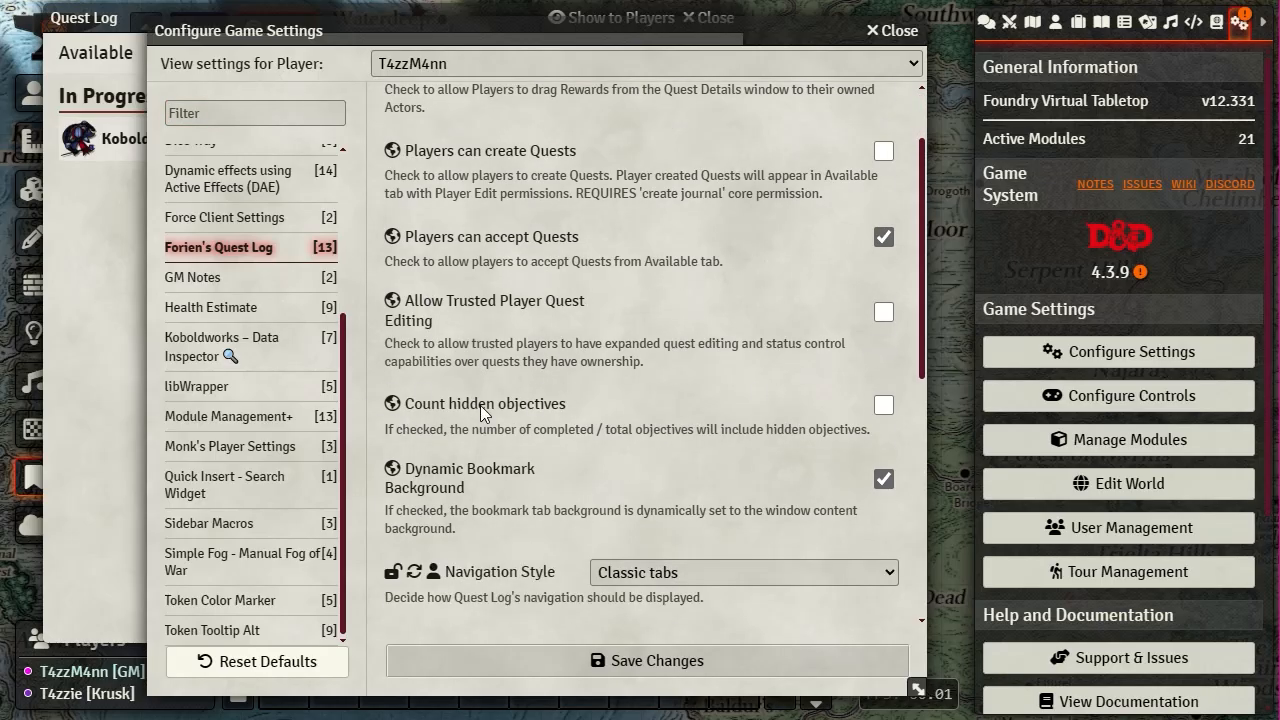
pyautogui.scroll(-5, 655, 447)
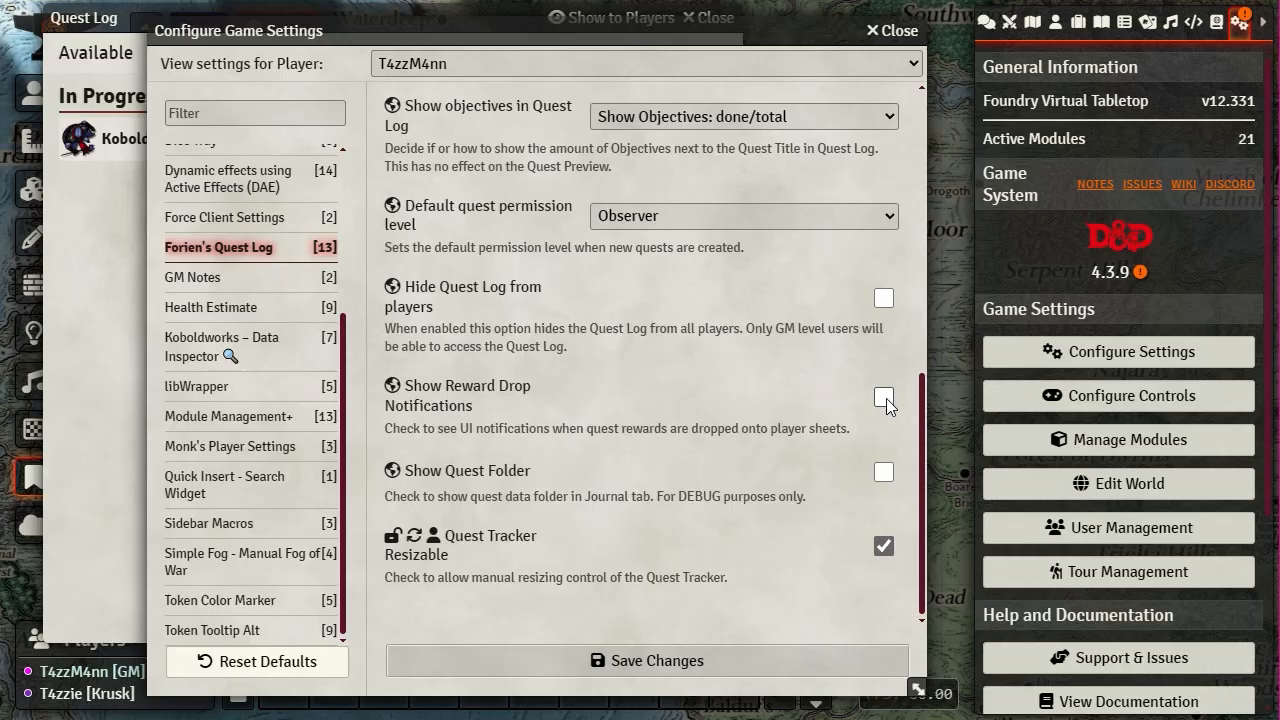
pyautogui.click(897, 31)
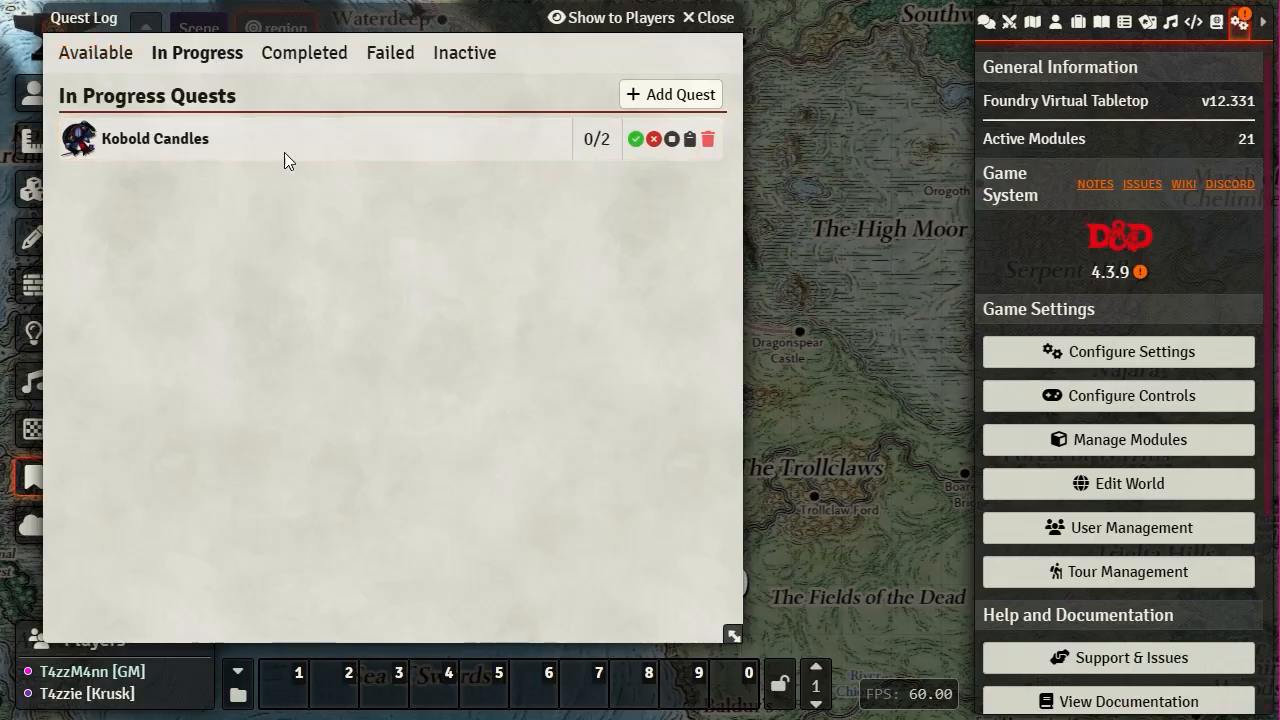
# - Unlock the Potion of Healing reward of Kobold Candles in the GM's client
pyautogui.click(156, 146)
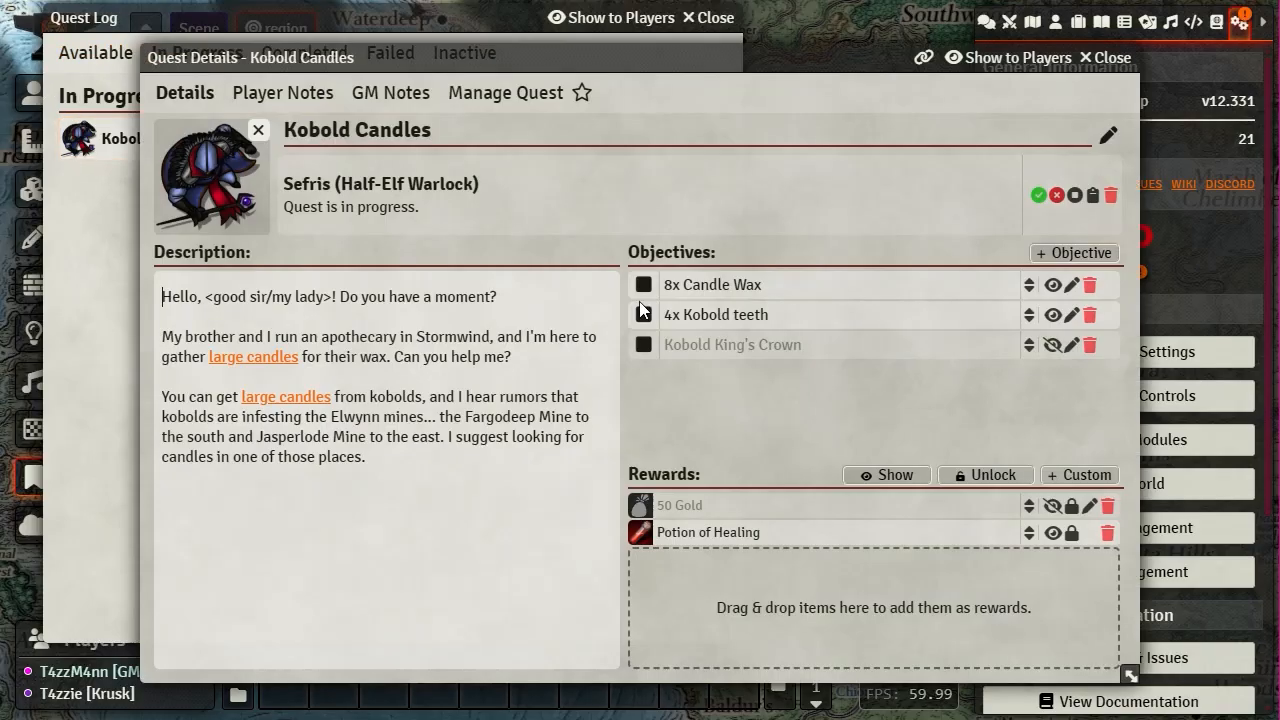
pyautogui.moveTo(700, 534)
pyautogui.mouseDown()
pyautogui.moveTo(1074, 553)
pyautogui.moveTo(686, 532)
pyautogui.mouseUp()
pyautogui.click(1072, 535)
pyautogui.click(1110, 57)
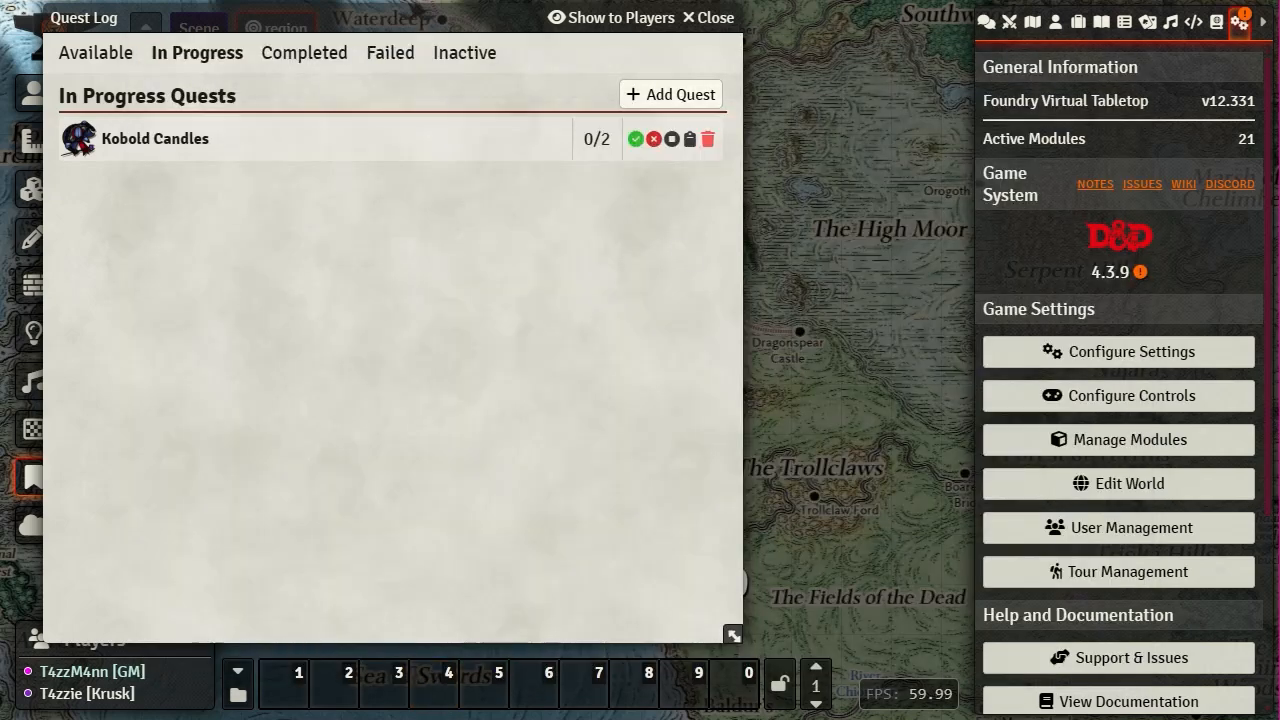
pyautogui.click(986, 21)
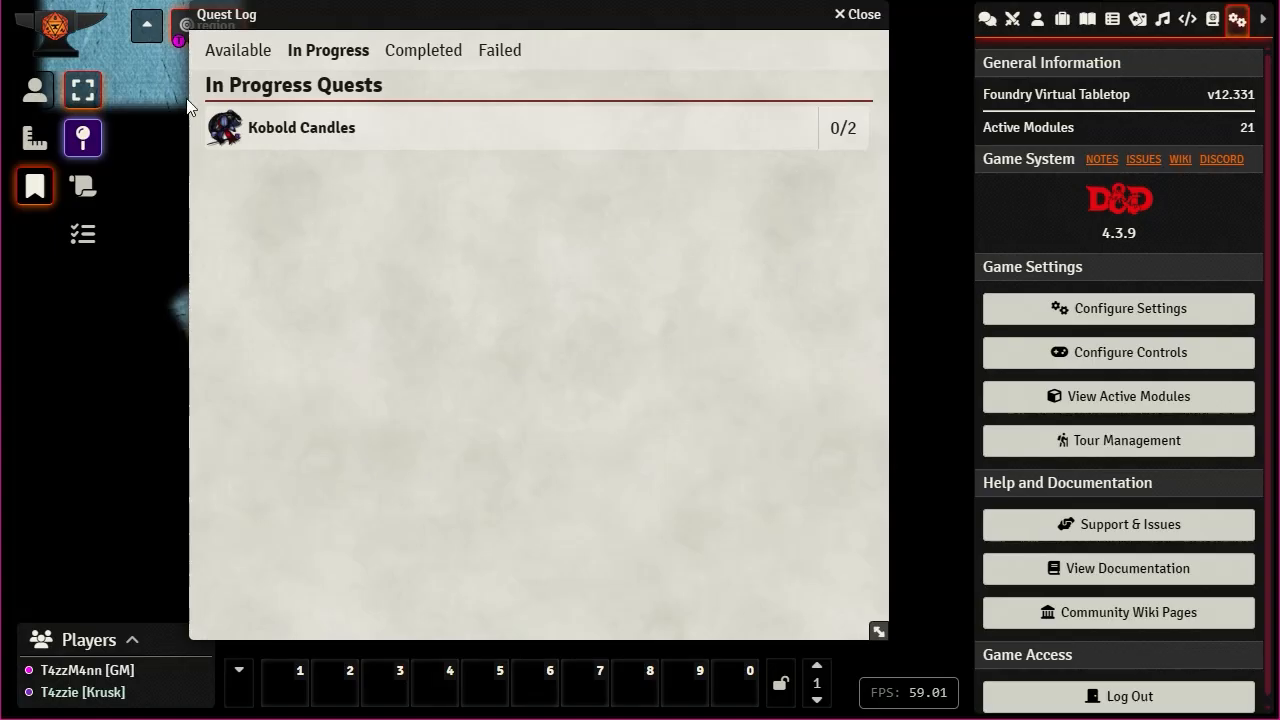
# - In the player's client, try to open the Potion of Healing reward from the Kobold Candles details
pyautogui.click(298, 134)
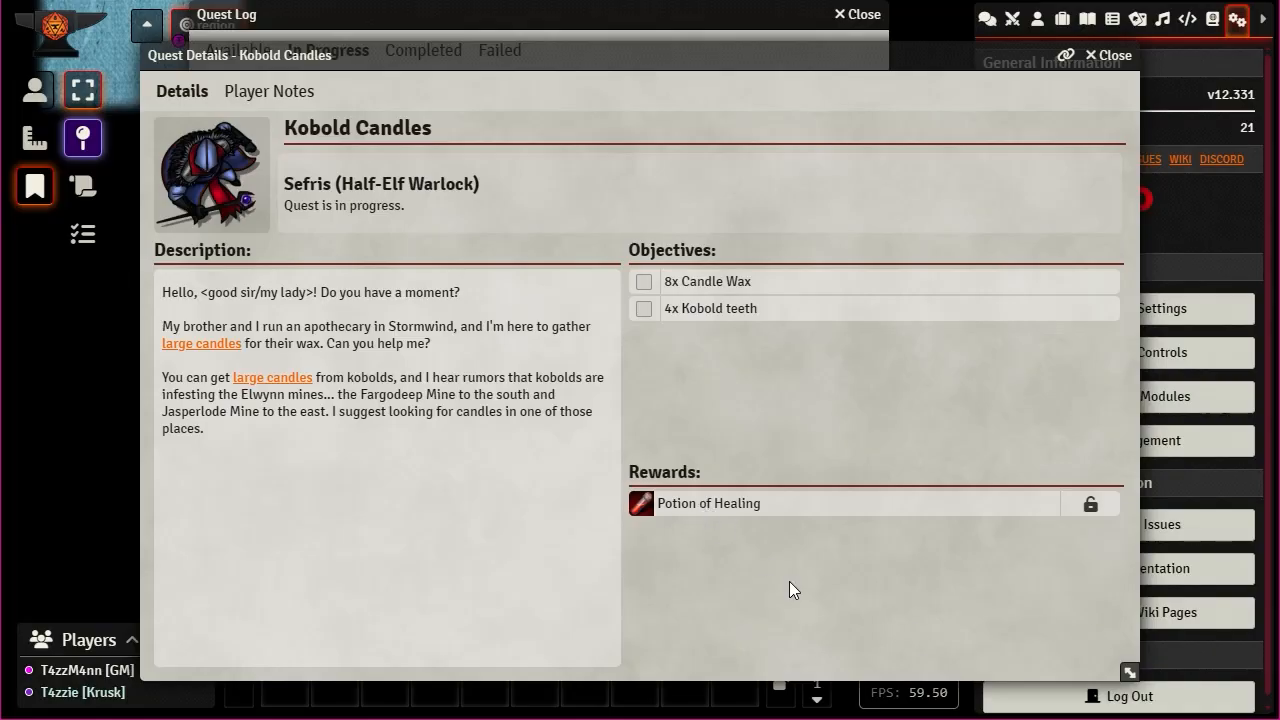
pyautogui.click(688, 514)
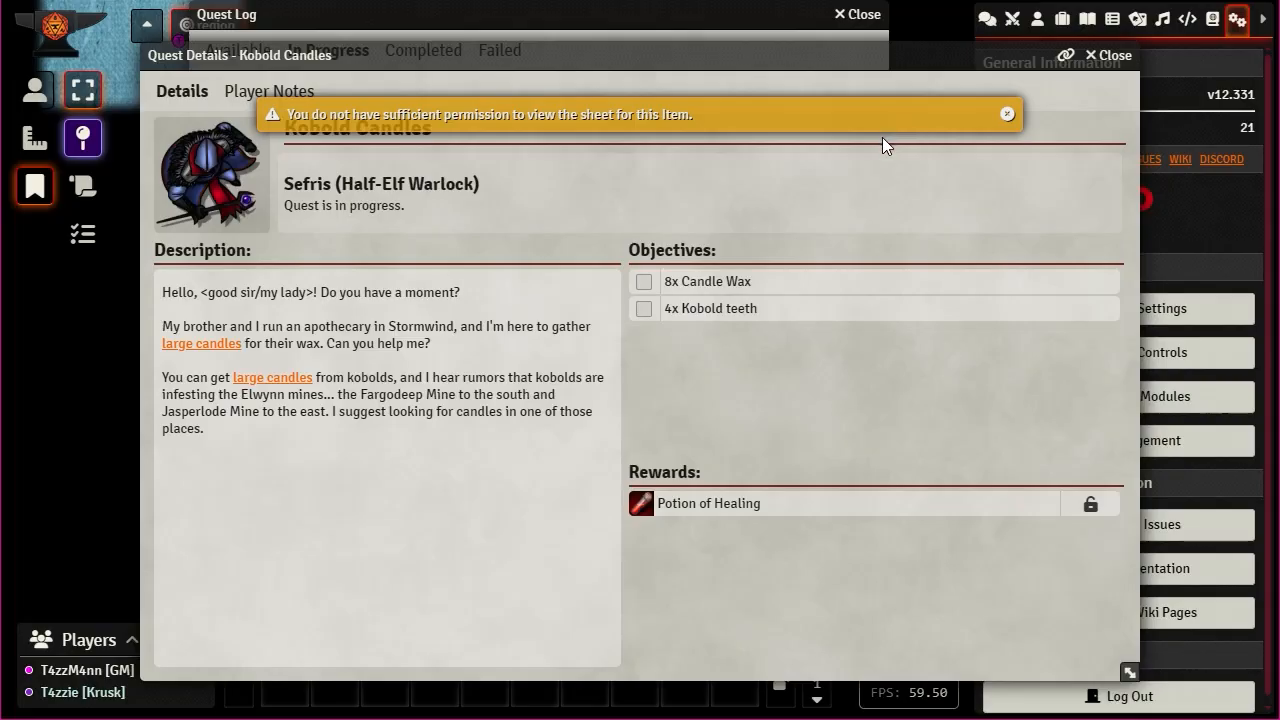
pyautogui.click(1110, 55)
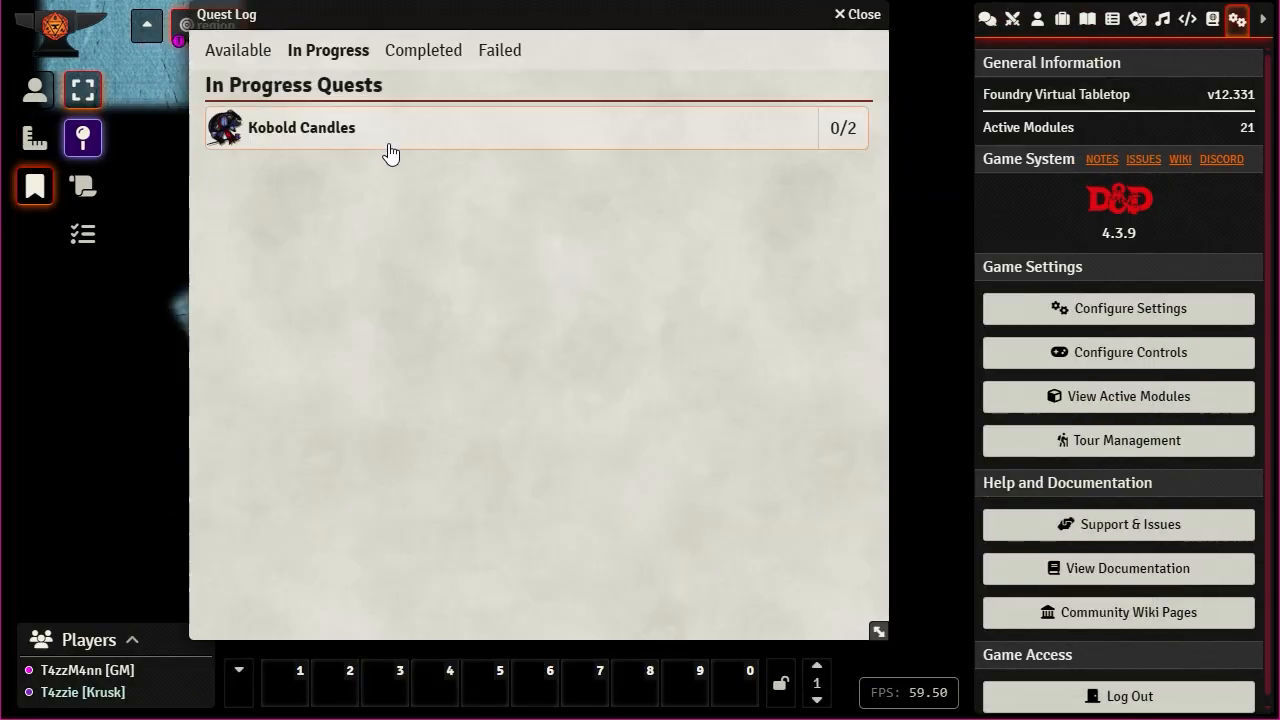
pyautogui.click(311, 131)
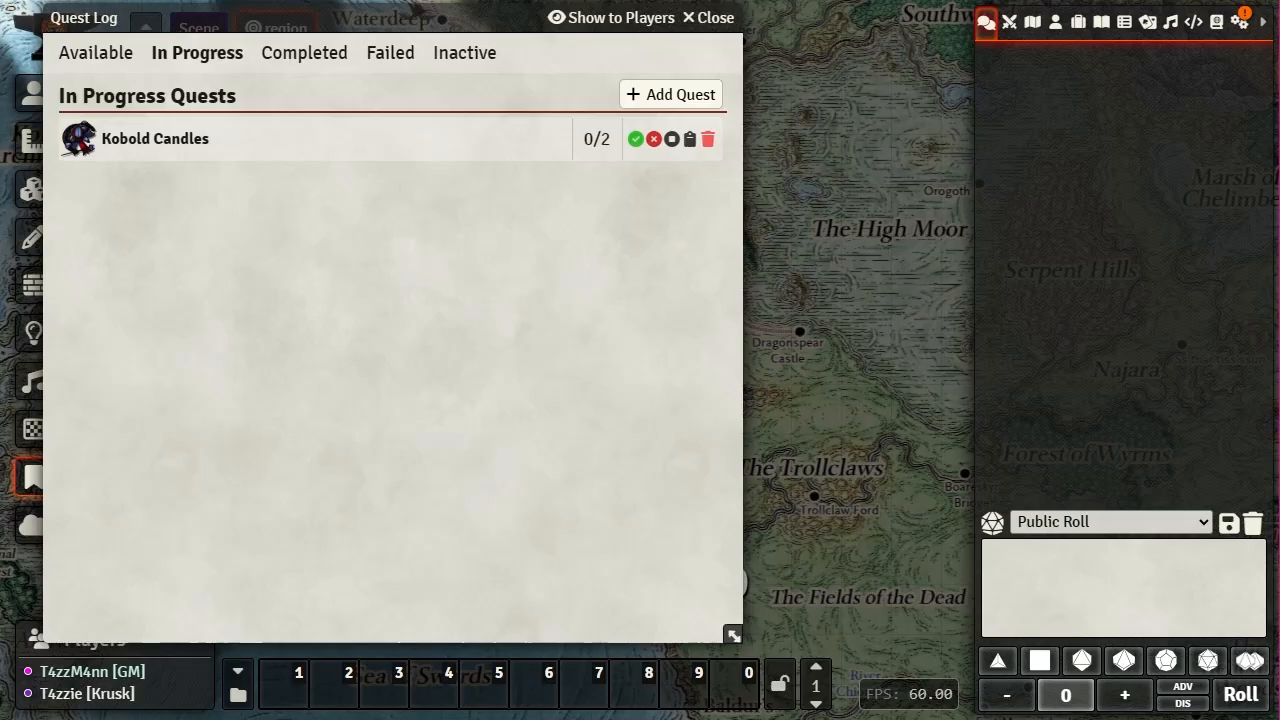
# - In the GM's Forien's Quest Log settings, enable Allow Player Reward Dragging and Players can accept Quests, and save the changes
pyautogui.click(1240, 24)
pyautogui.click(1126, 362)
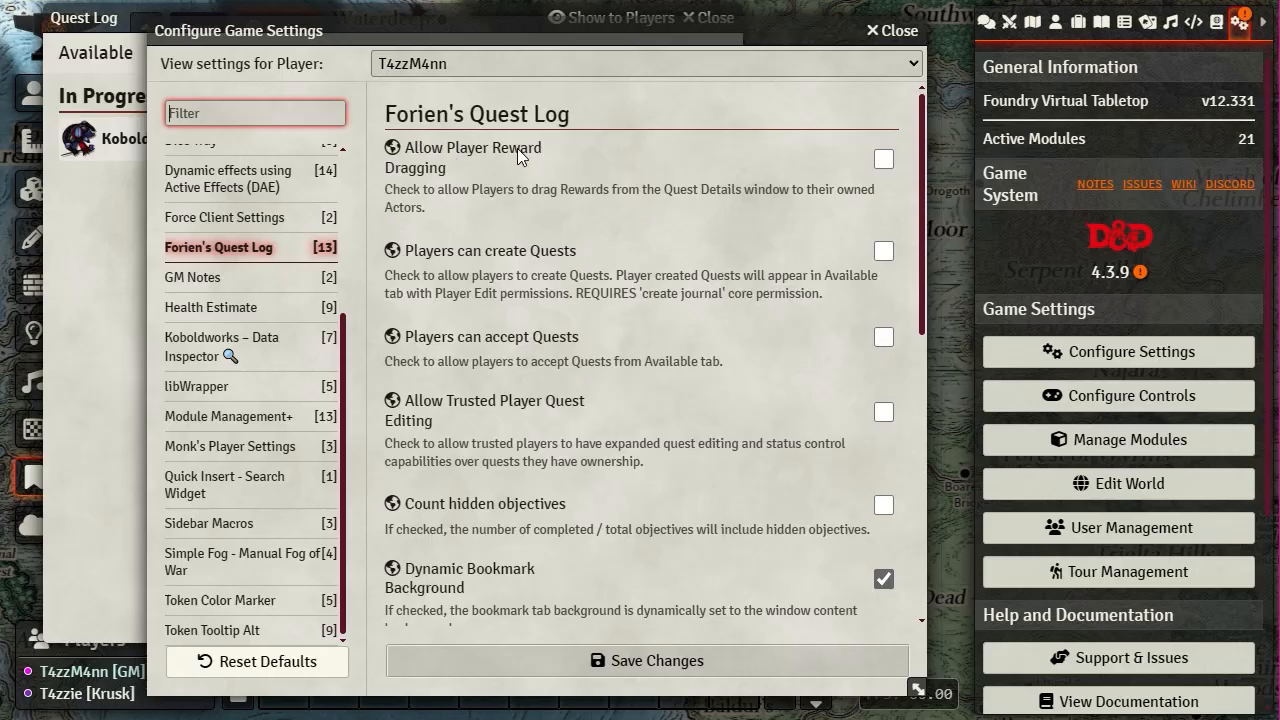
pyautogui.click(884, 160)
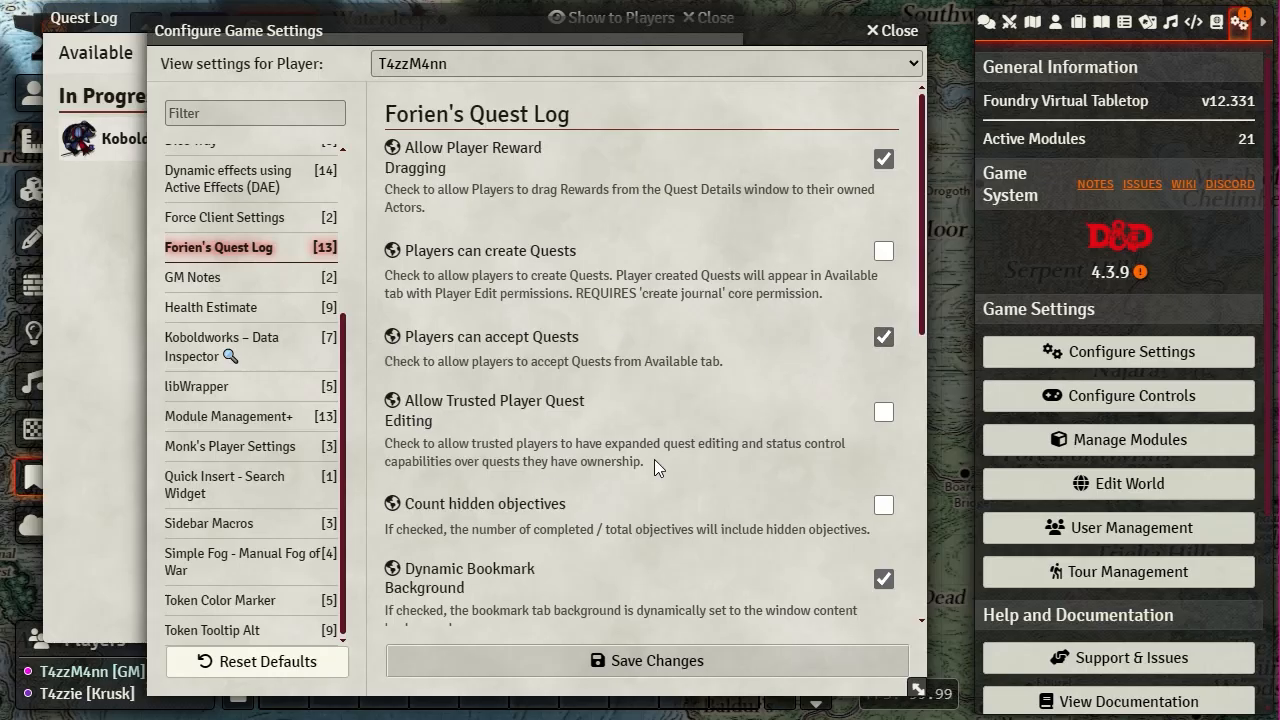
pyautogui.scroll(-6, 660, 458)
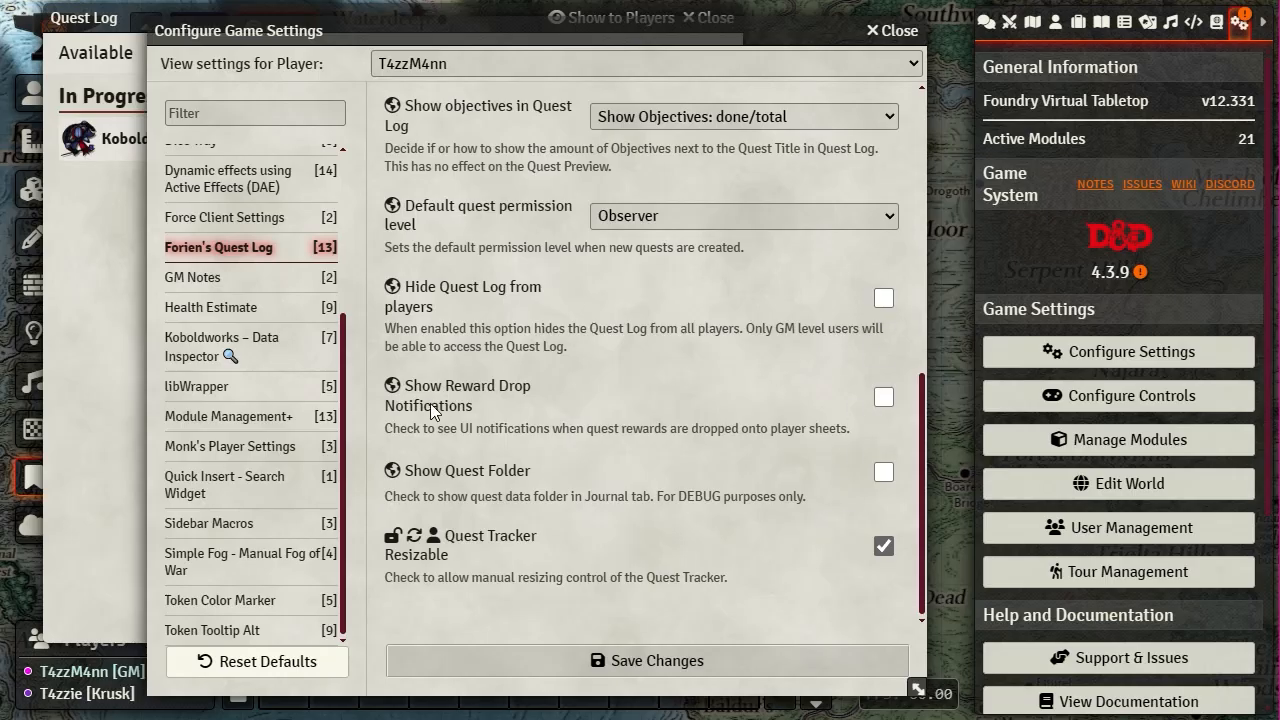
pyautogui.click(588, 670)
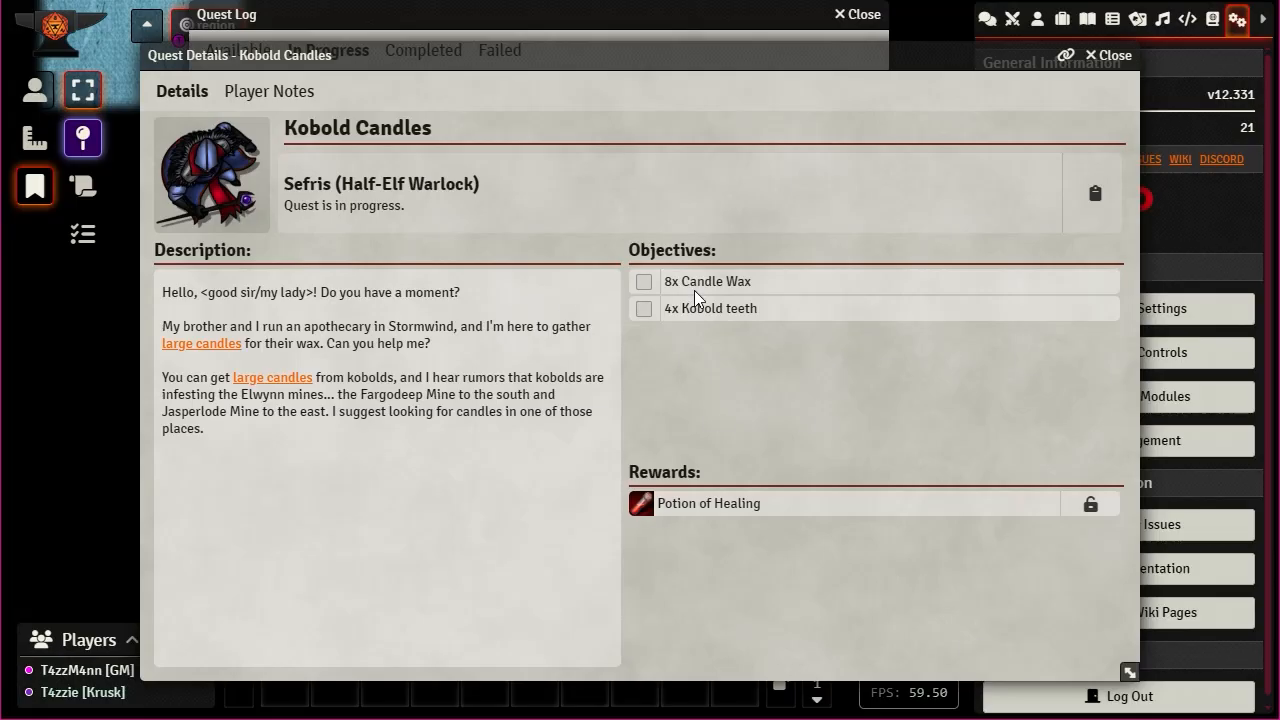
# - Reopen the Kobold Candles details in the player's client to check the available status controls
pyautogui.click(1110, 55)
pyautogui.click(343, 134)
pyautogui.click(1110, 57)
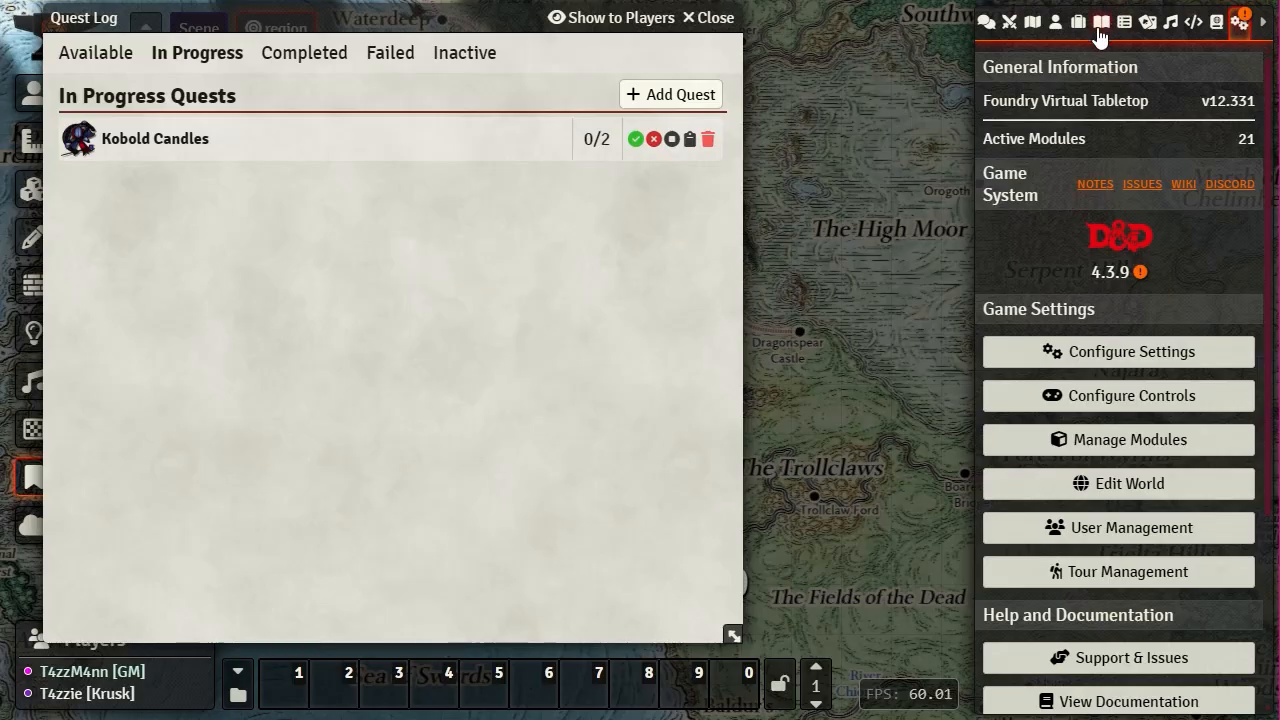
# - In the GM's client, examine the Kobold Candles context options and details, and close the Quest Log
pyautogui.click(1100, 35)
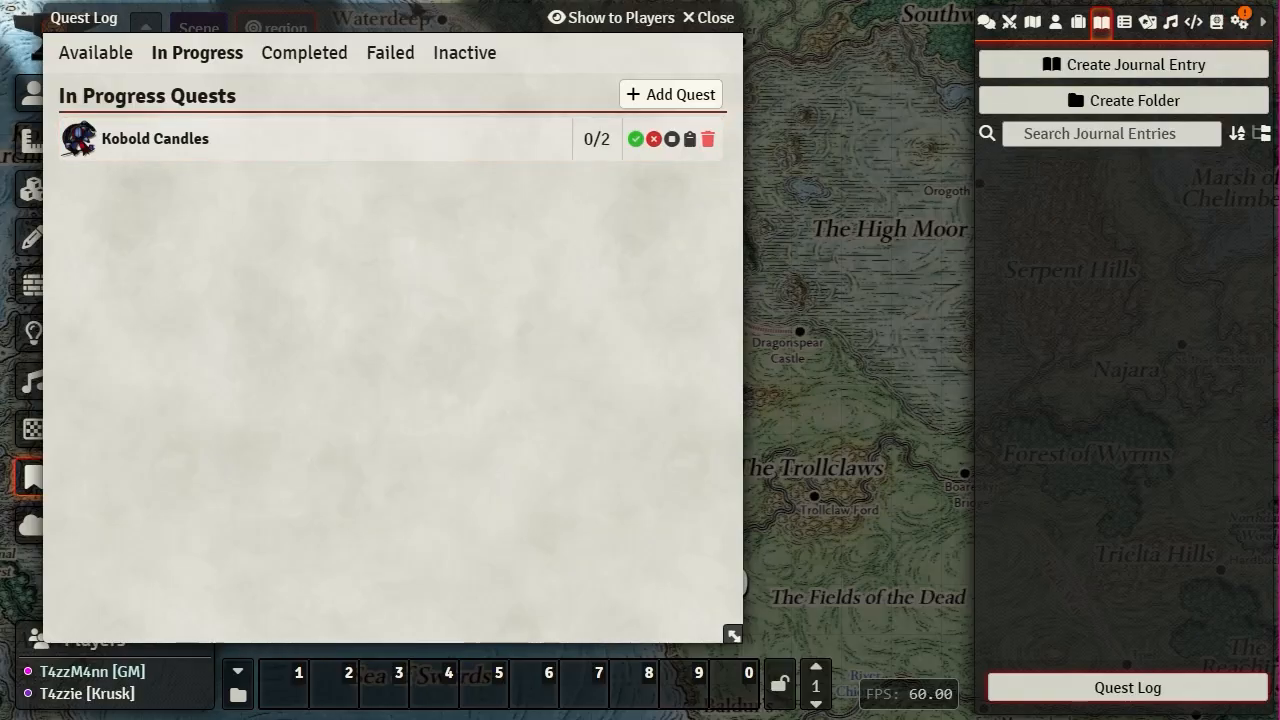
pyautogui.rightClick(150, 145)
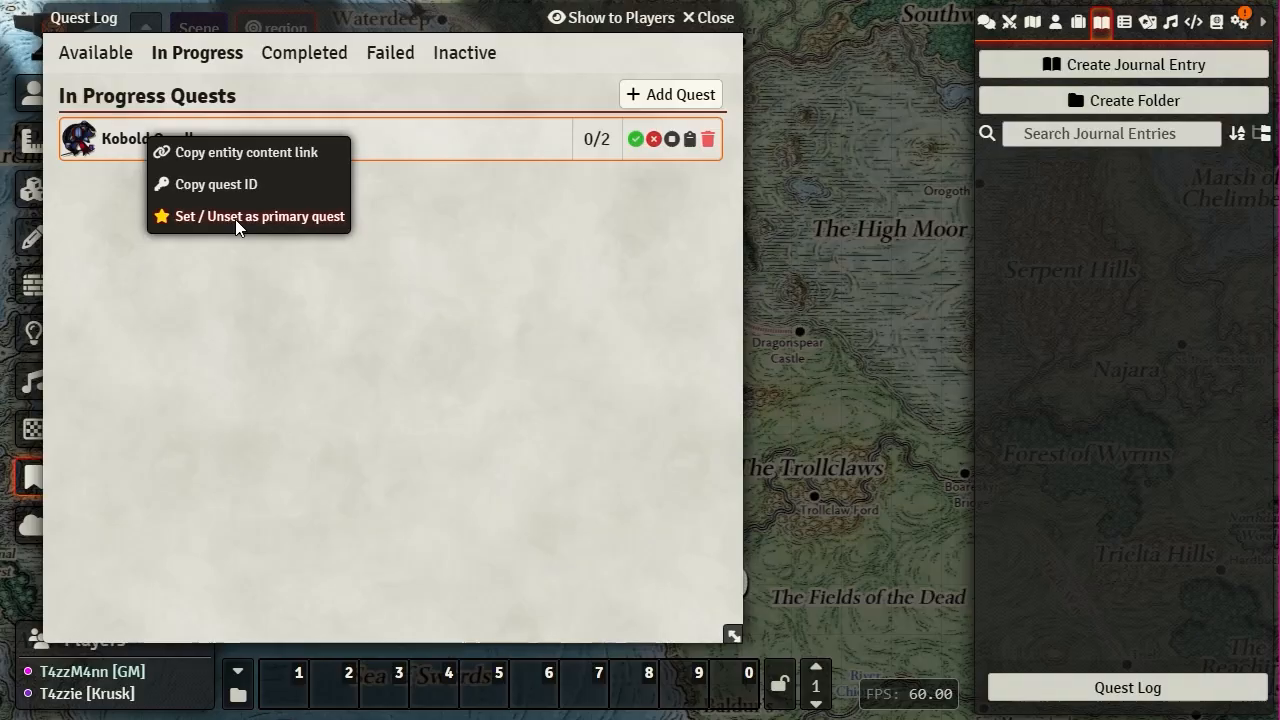
pyautogui.click(535, 268)
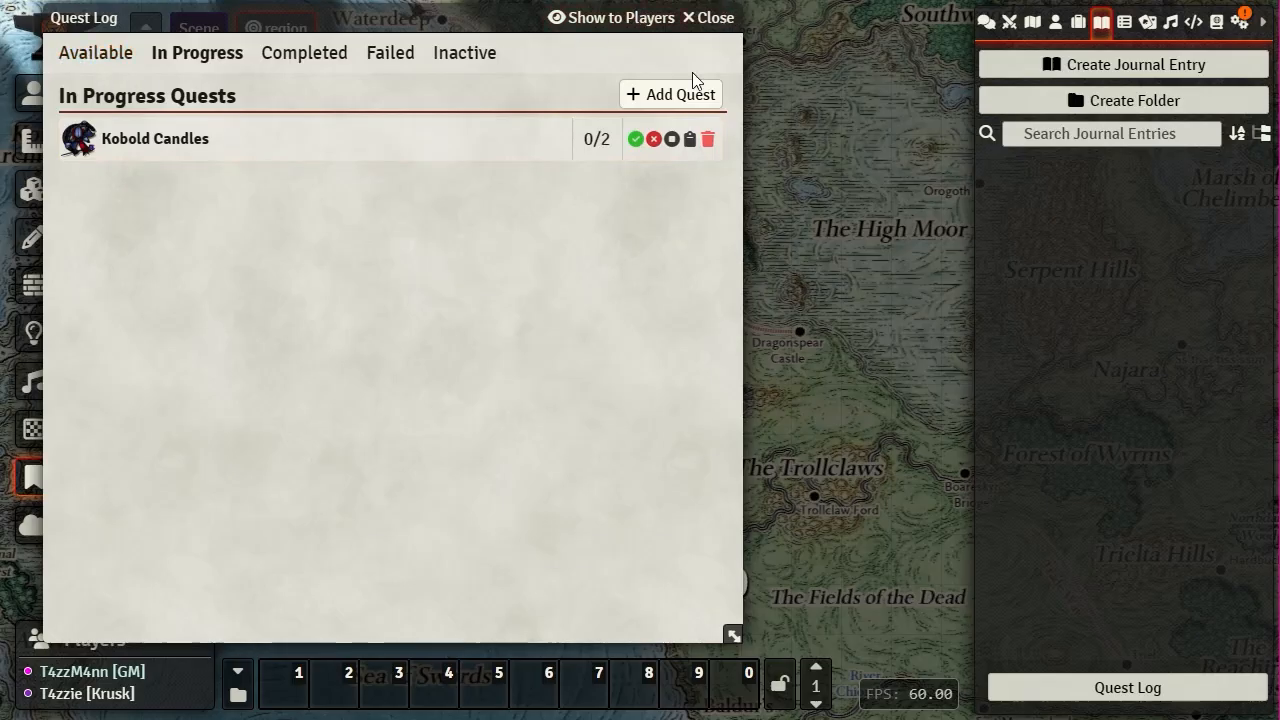
pyautogui.click(130, 145)
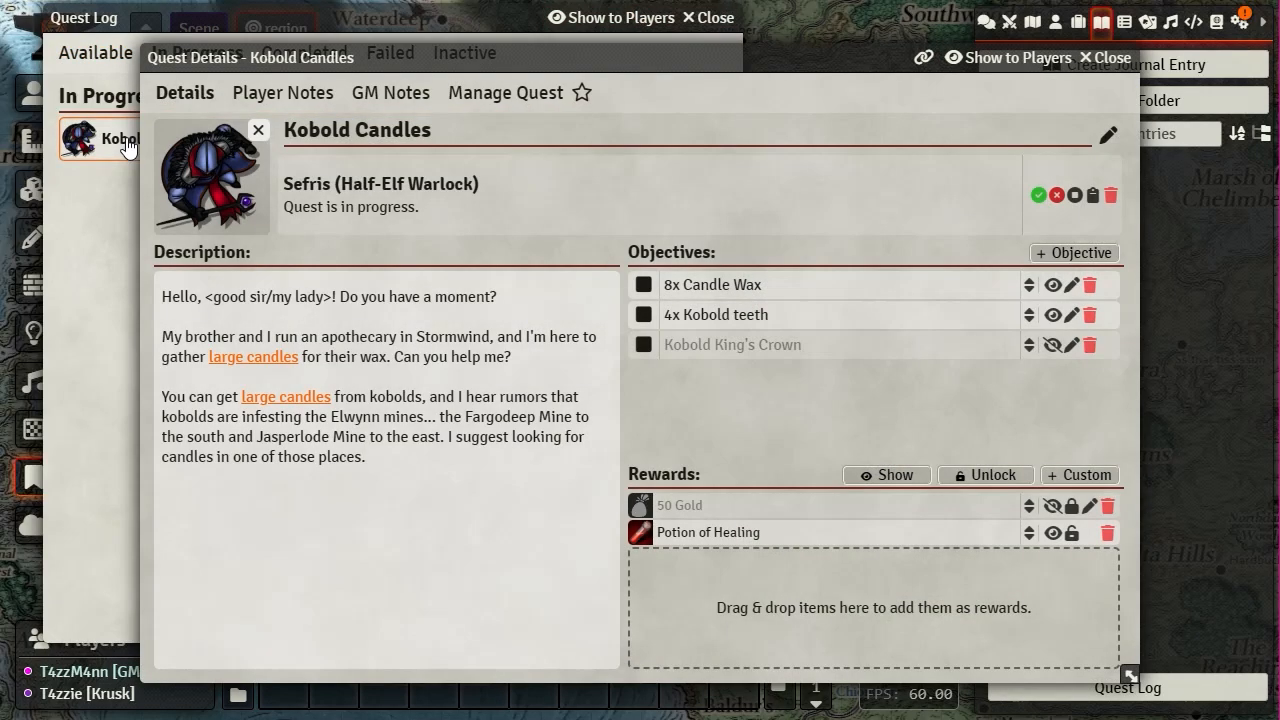
pyautogui.click(1112, 58)
pyautogui.rightClick(160, 145)
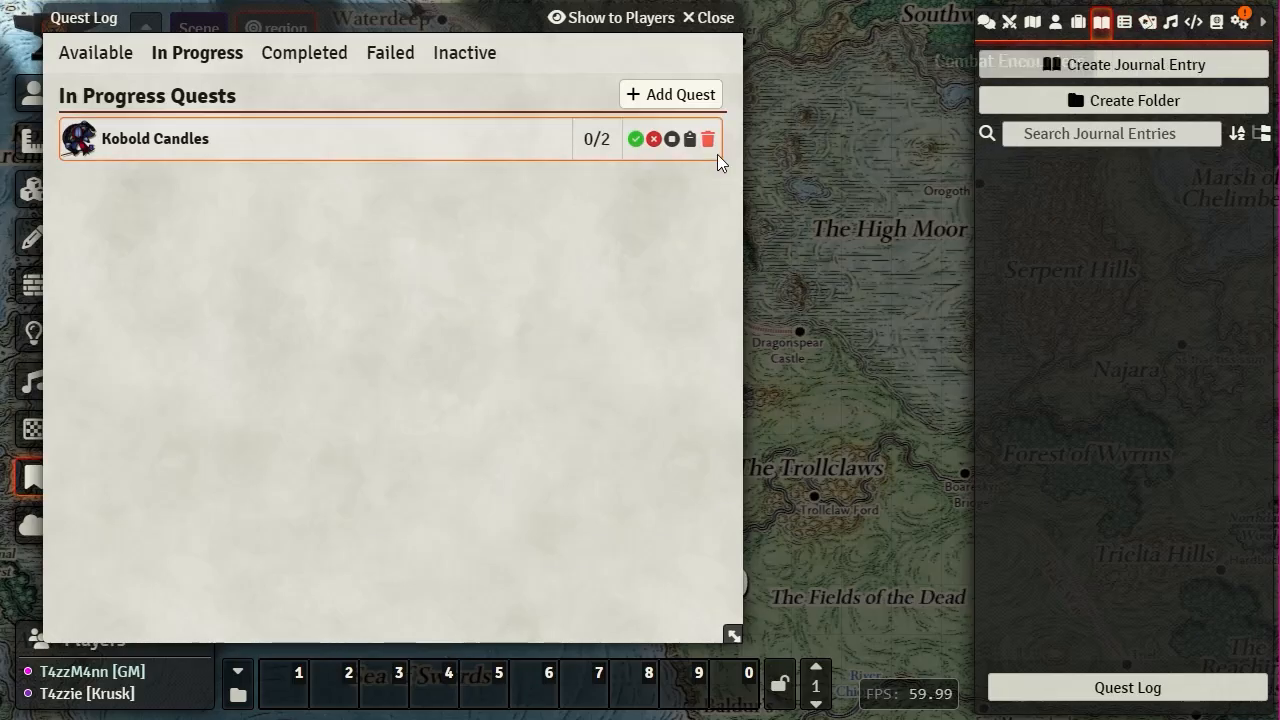
pyautogui.click(718, 18)
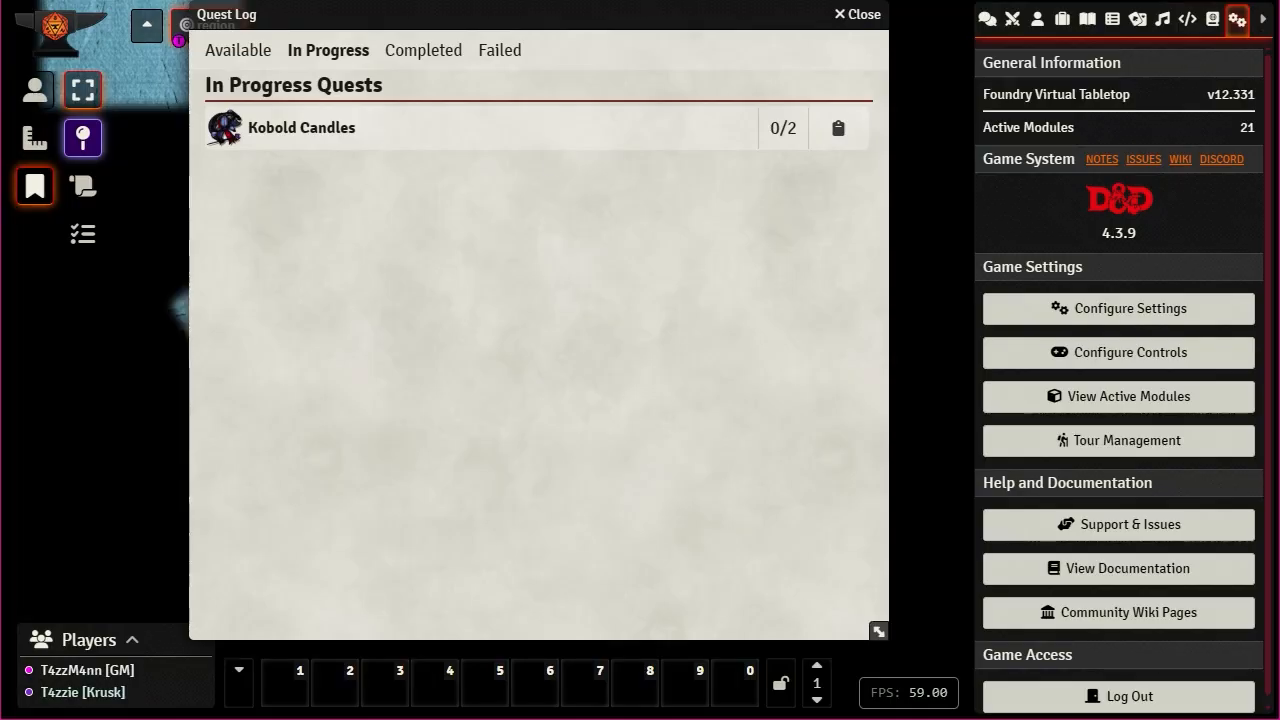
# - Review the Kobold Candles details once more in the player's client and close the Quest Log
pyautogui.click(271, 134)
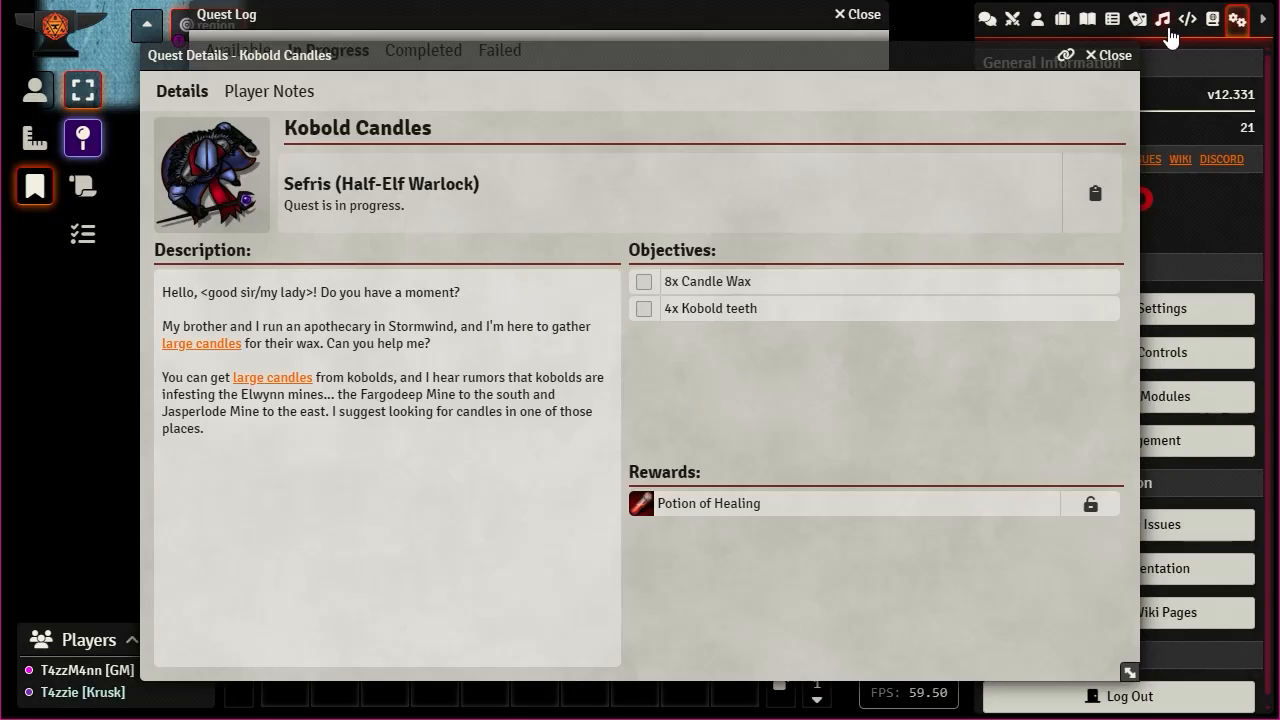
pyautogui.click(1112, 56)
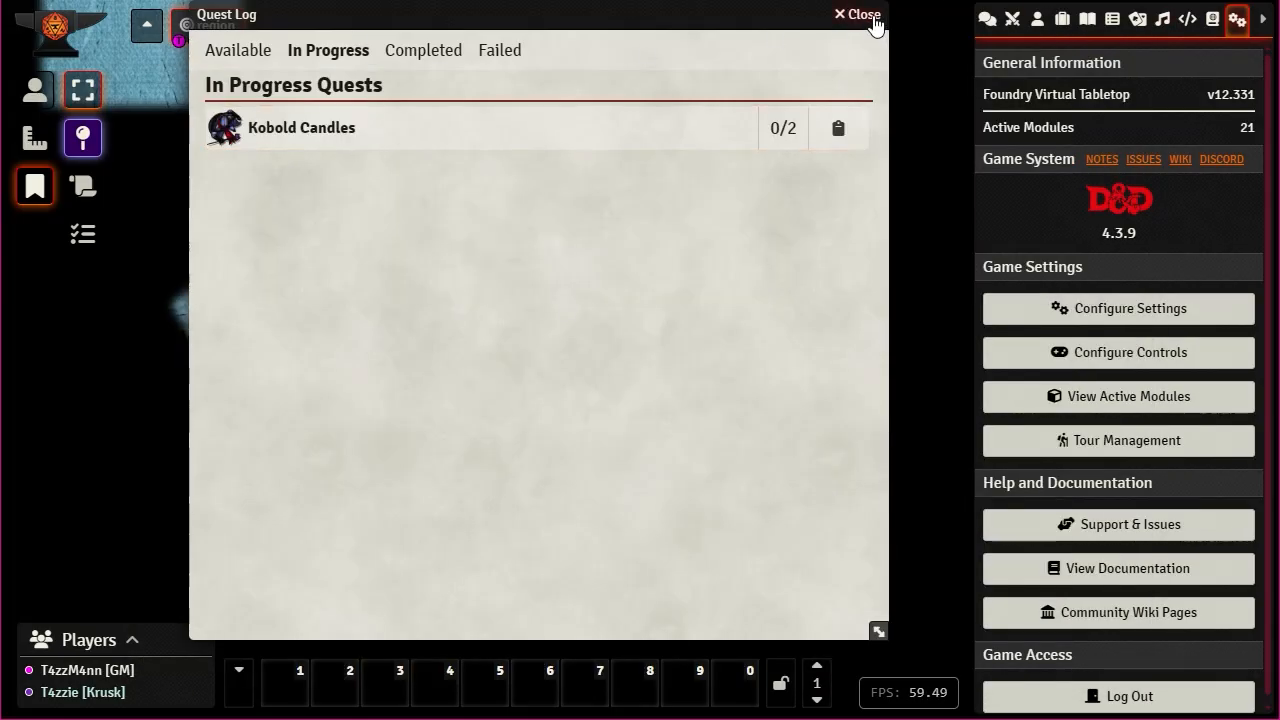
pyautogui.click(857, 14)
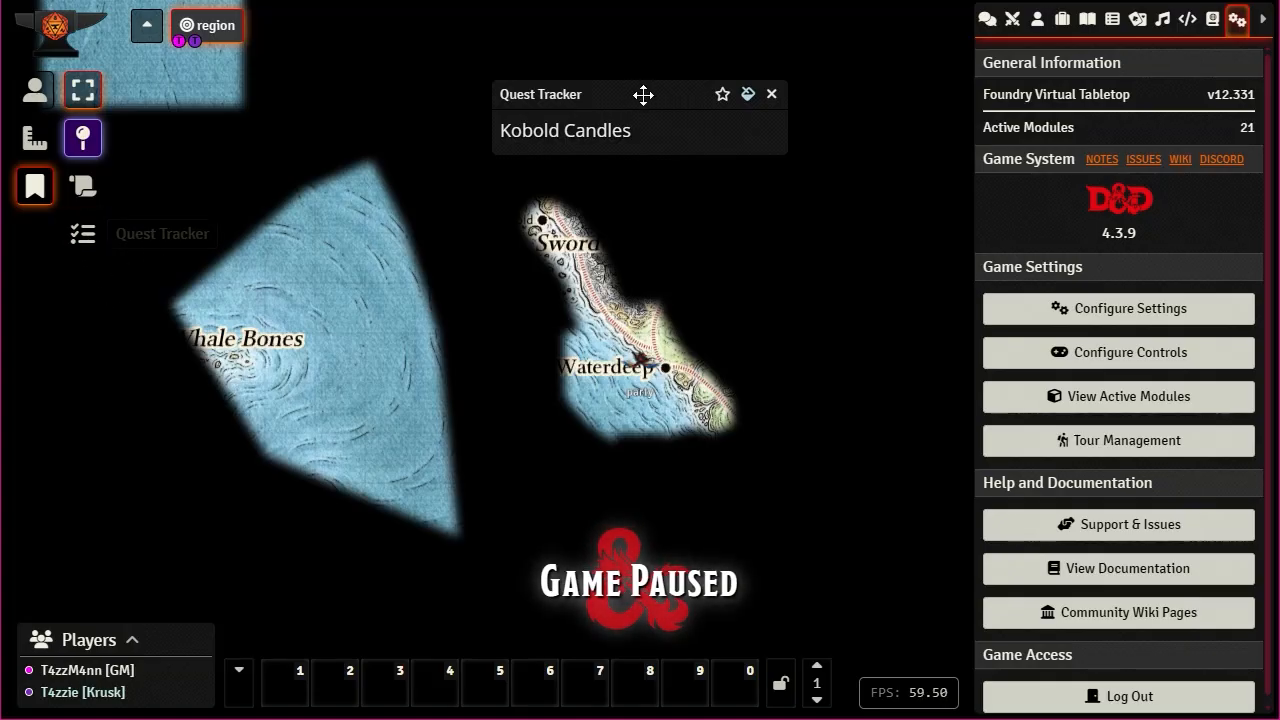
# - In the player's Quest Tracker, expand the Kobold Candles objectives, try the primary quest filter and transparent background, and close the tracker
pyautogui.moveTo(643, 94); pyautogui.dragTo(262, 89)
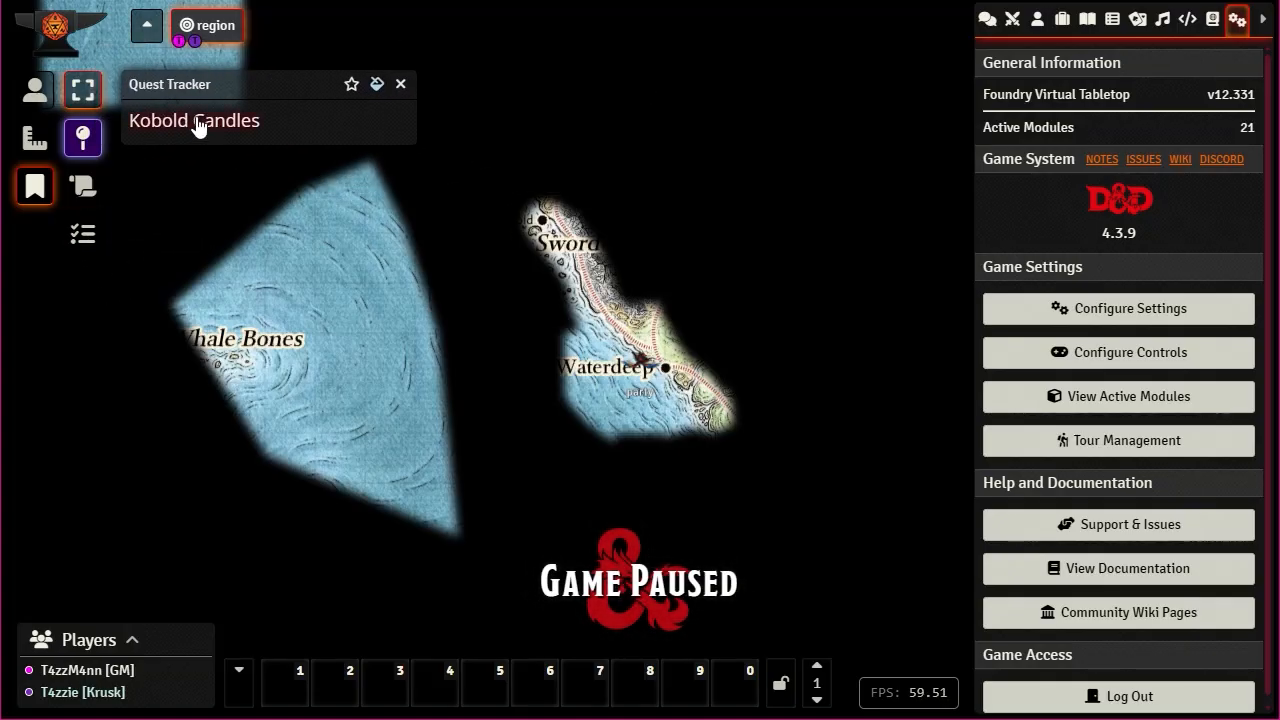
pyautogui.click(200, 121)
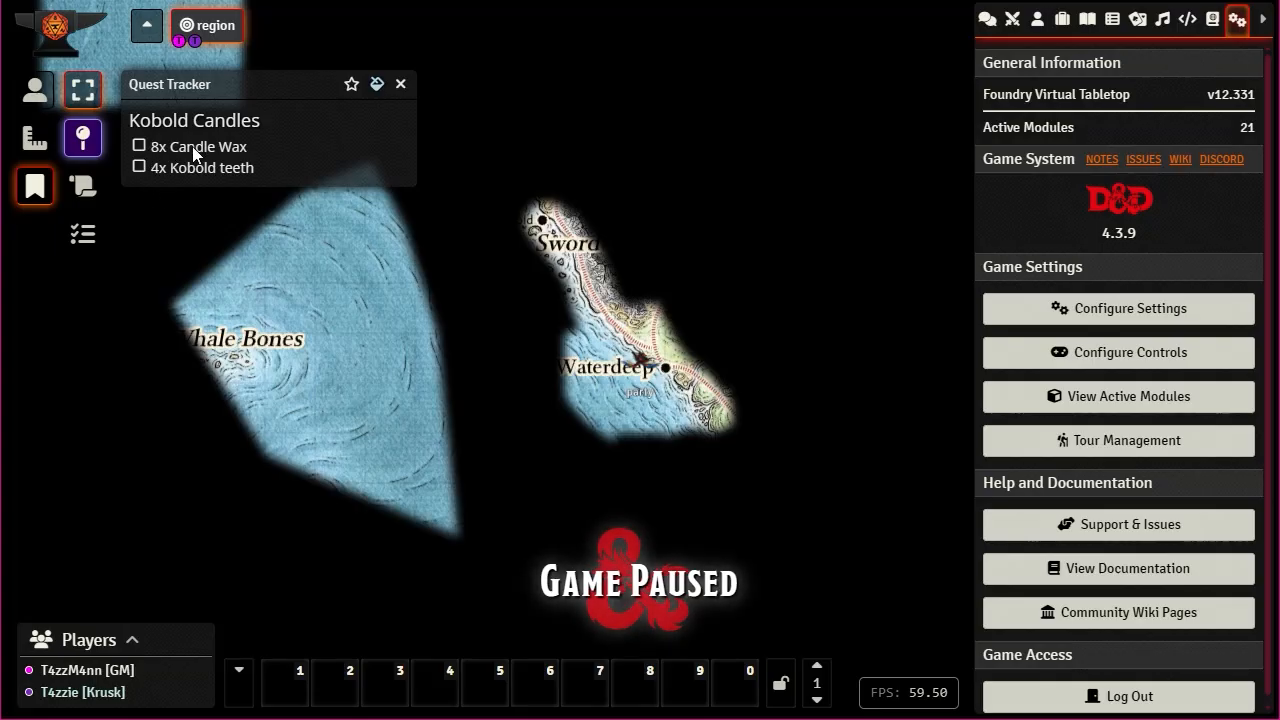
pyautogui.click(352, 88)
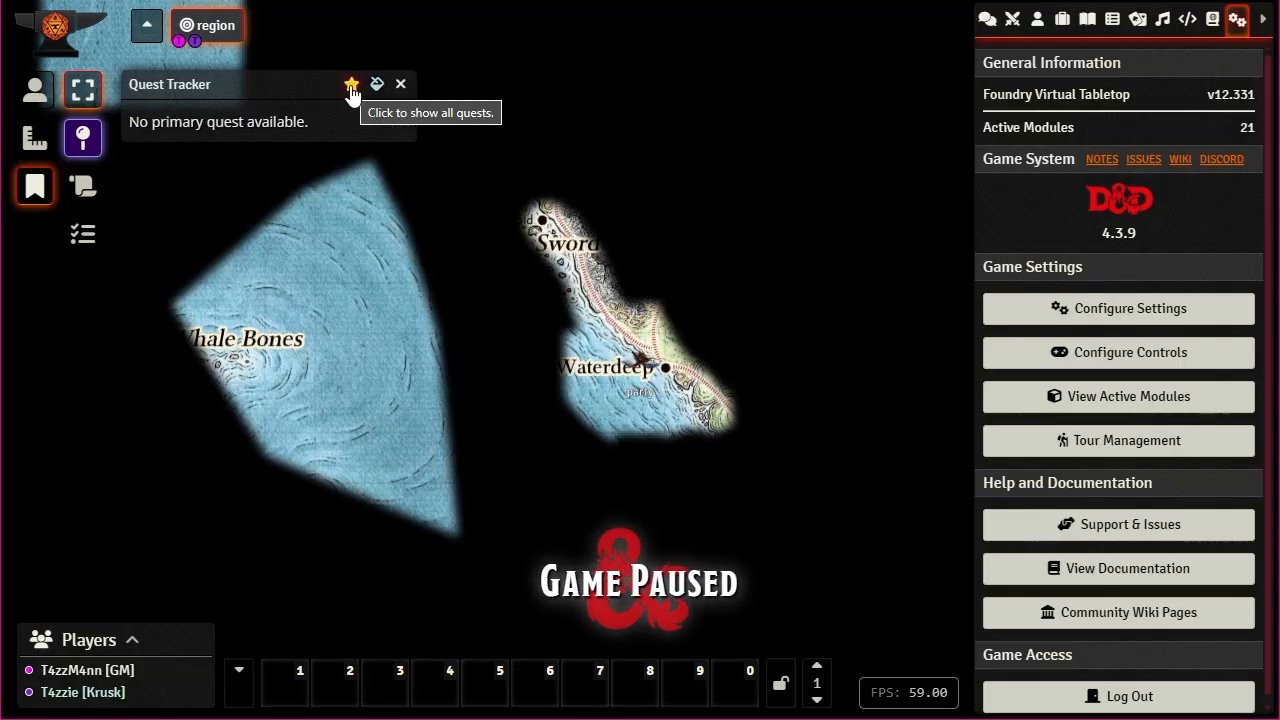
pyautogui.click(351, 88)
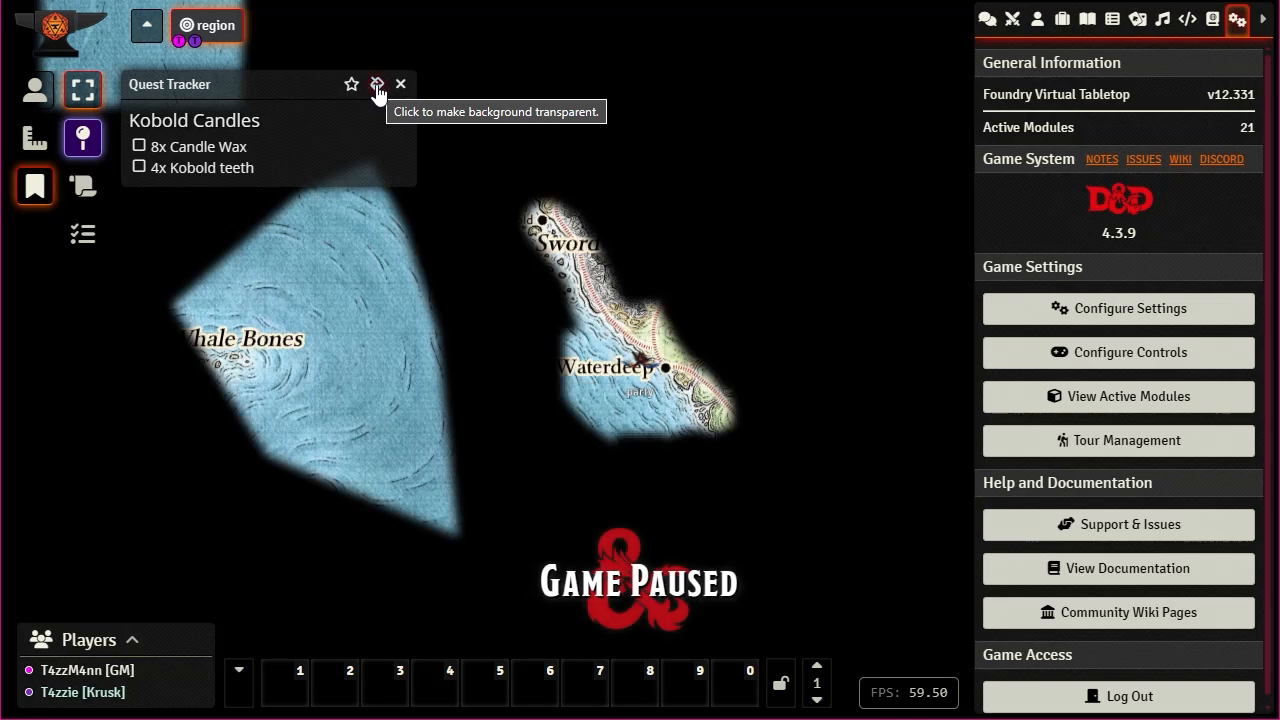
pyautogui.click(377, 88)
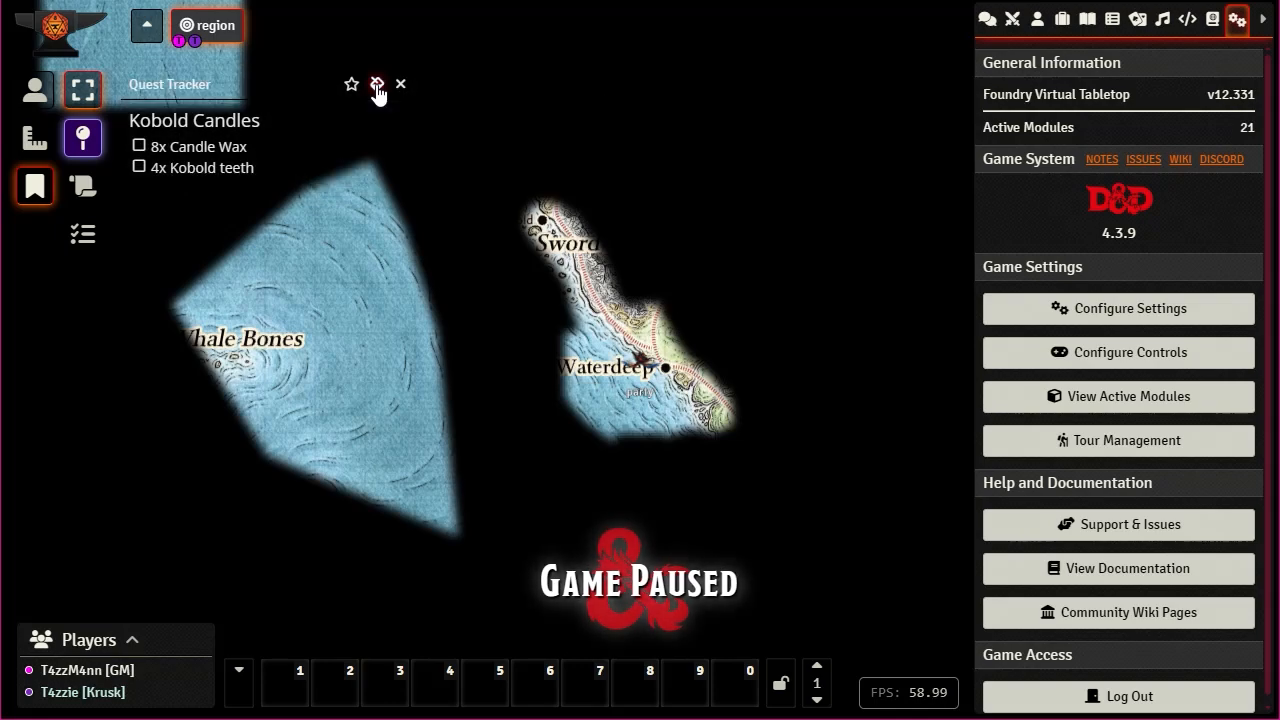
pyautogui.click(377, 88)
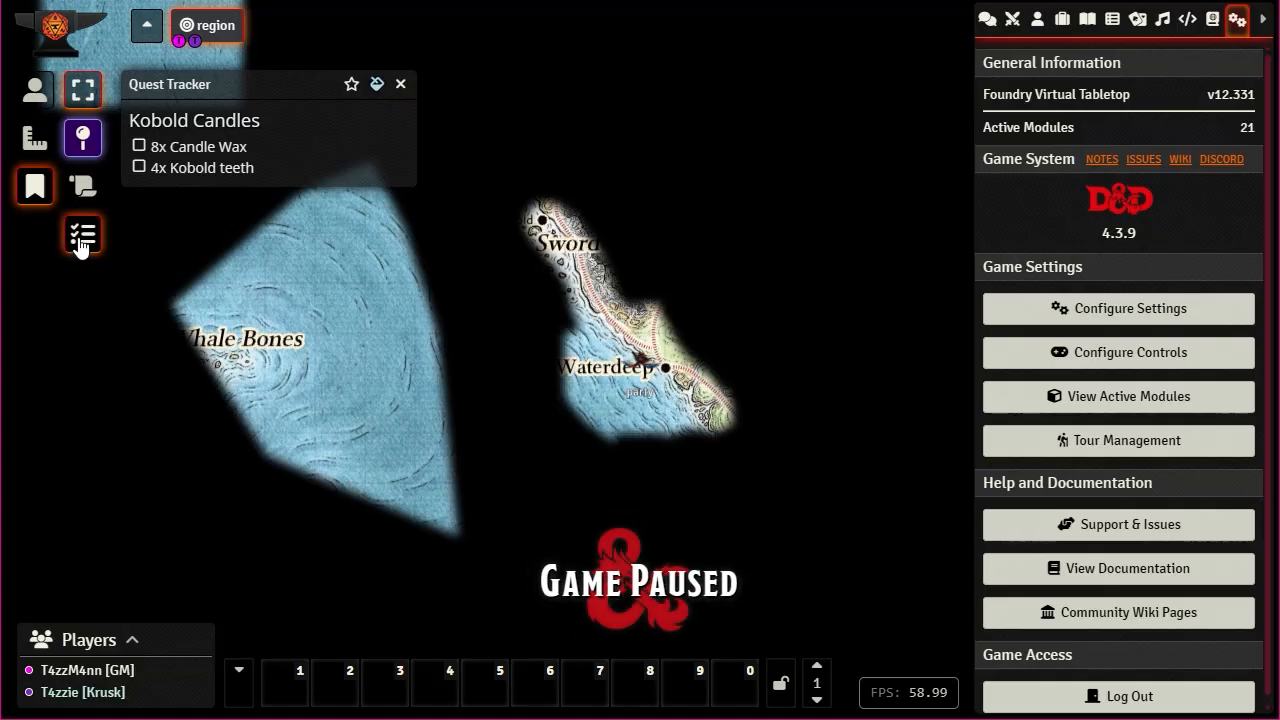
pyautogui.click(400, 92)
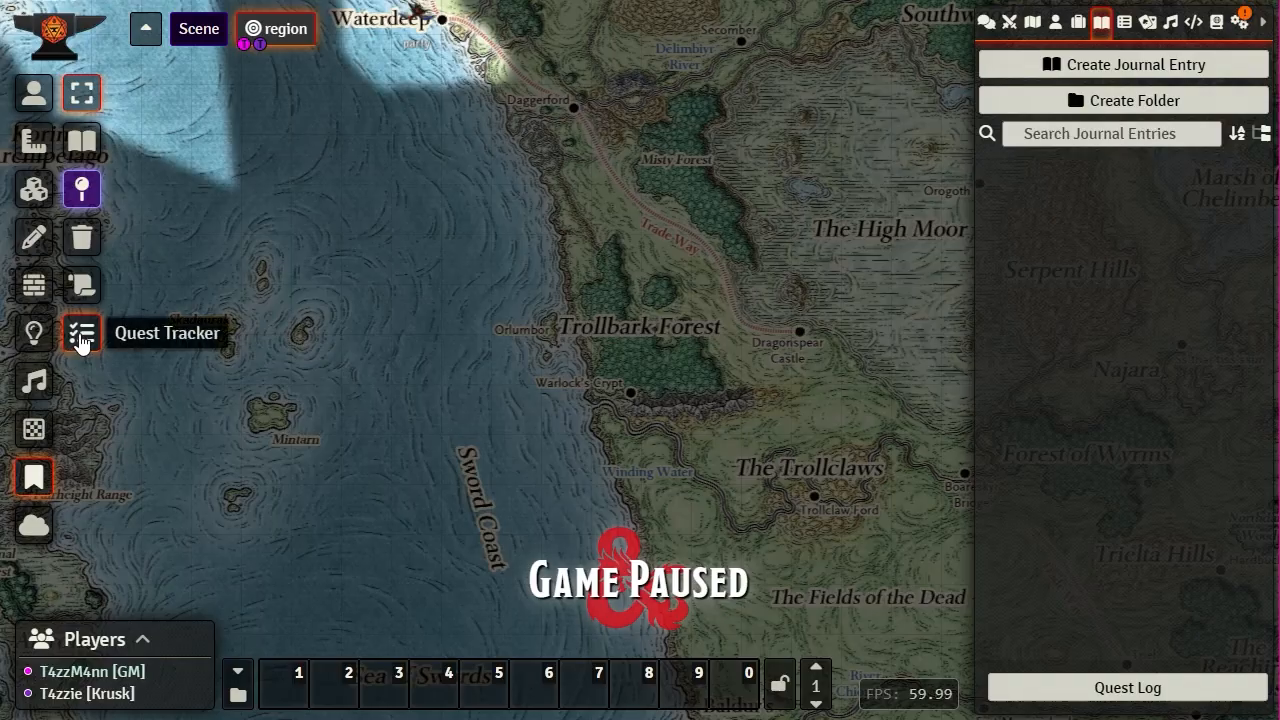
# - In the GM's Quest Log, set the in-progress Kobold Candles quest as completed and show the Completed quests
pyautogui.click(82, 287)
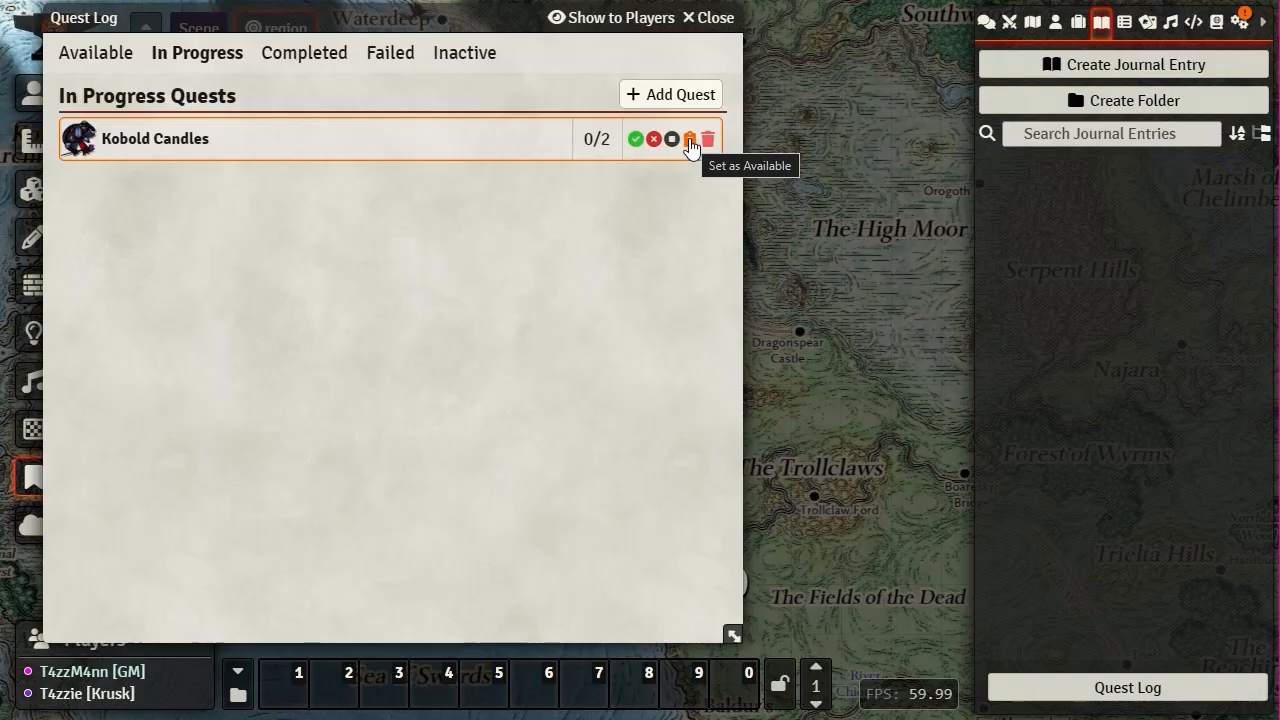
pyautogui.click(636, 140)
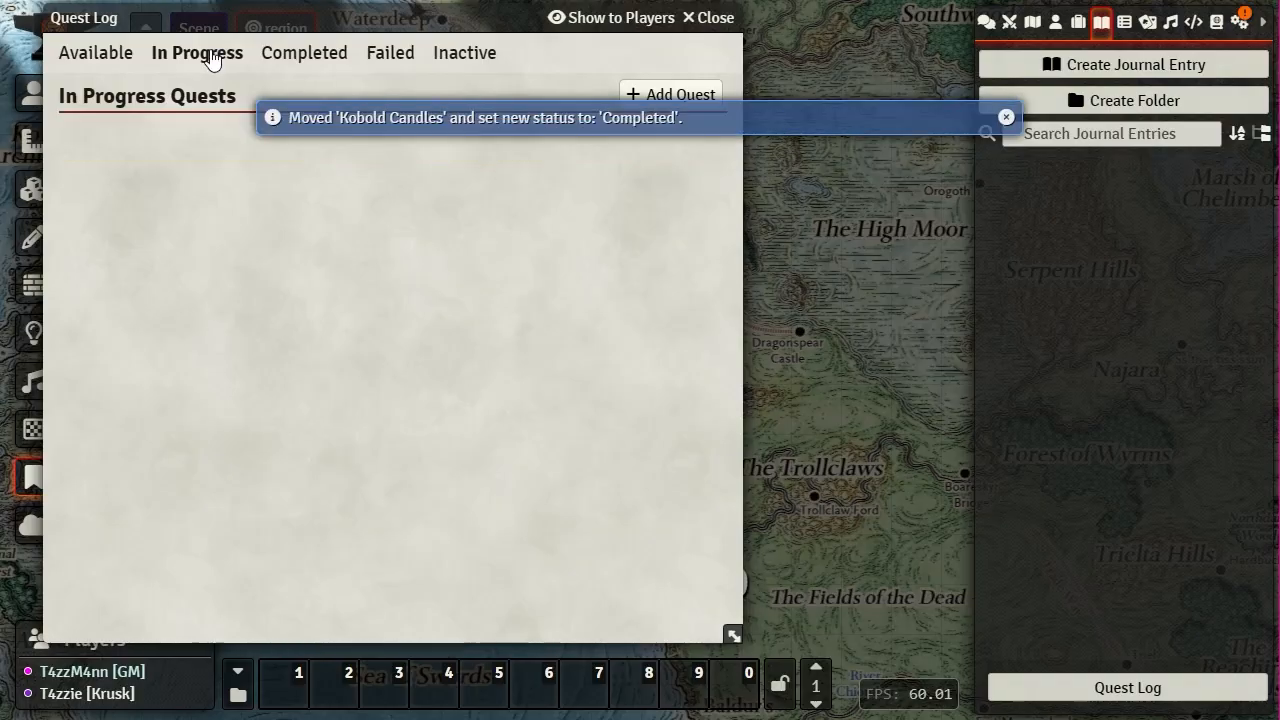
pyautogui.click(316, 55)
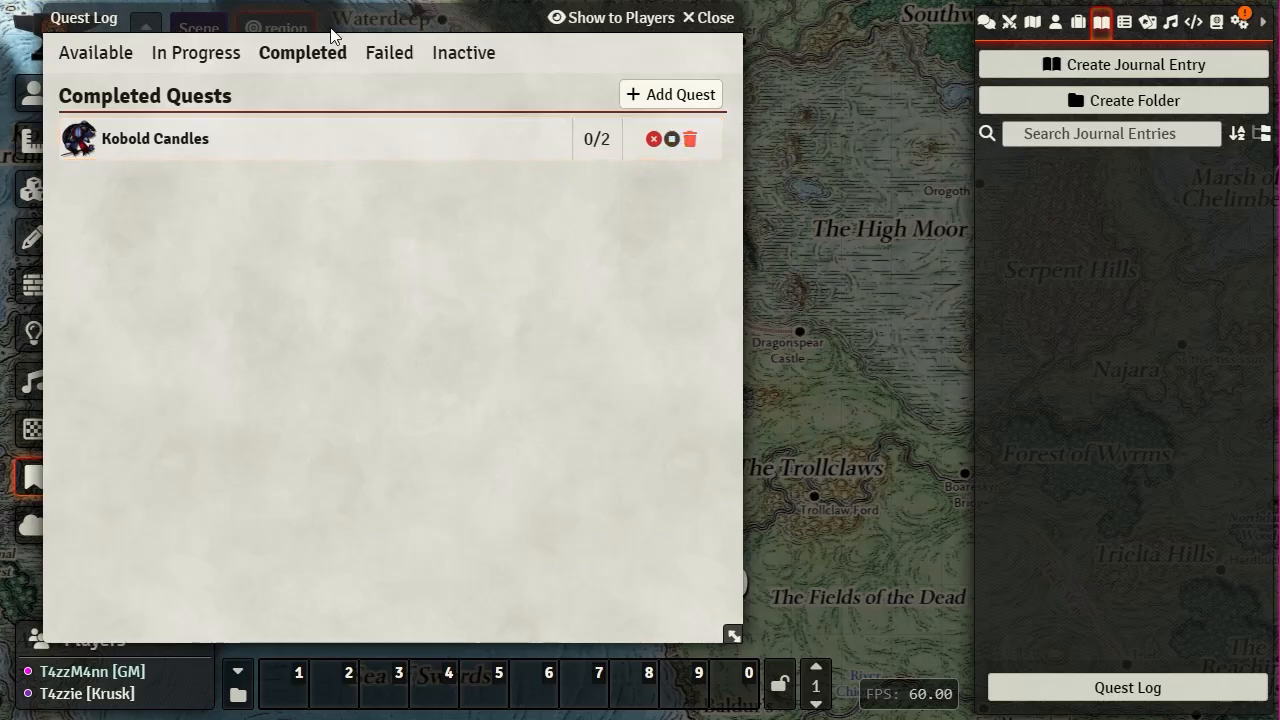
# - Set the Kobold Candles quest as failed, view it among the Failed quests, and close the Quest Log
pyautogui.click(653, 139)
pyautogui.click(389, 52)
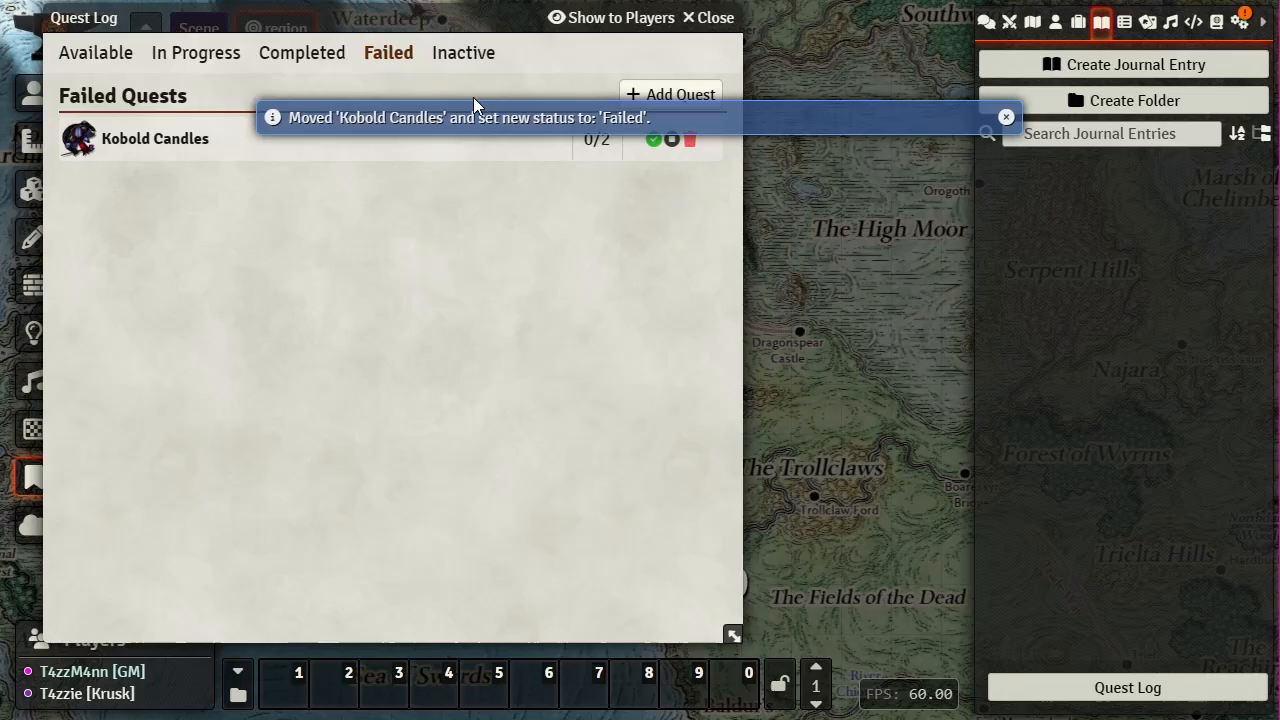
pyautogui.click(1006, 117)
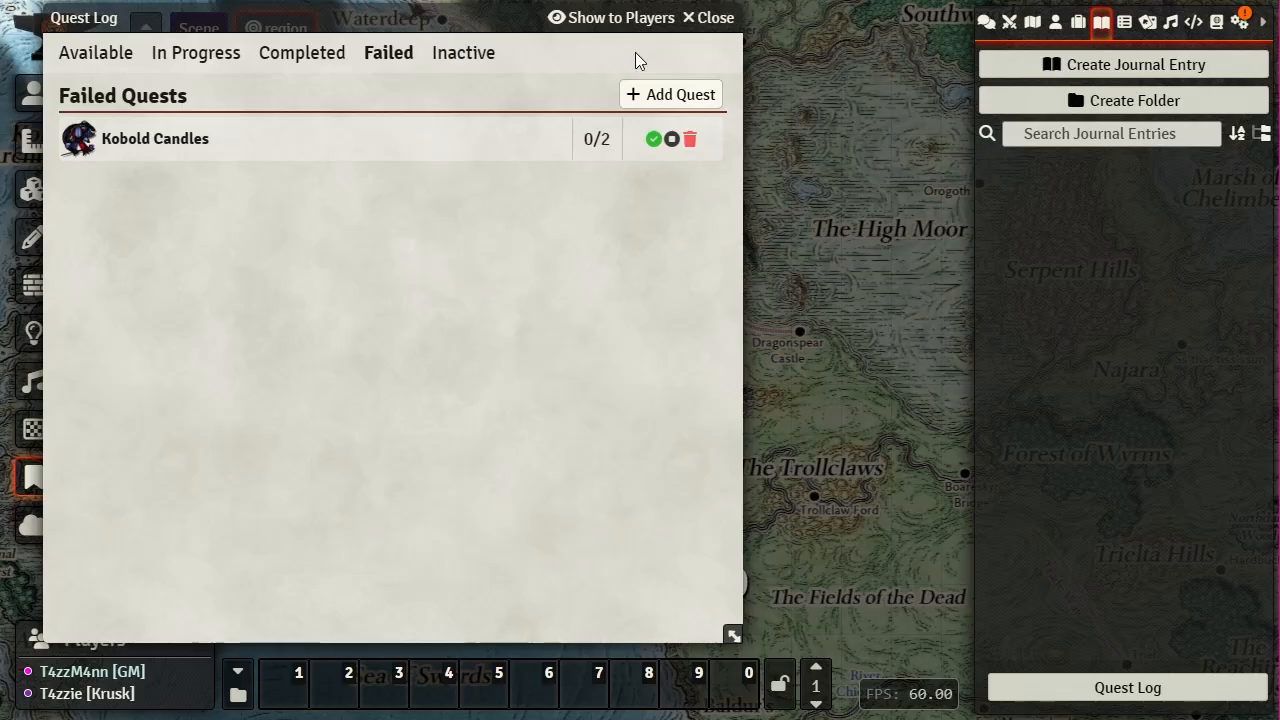
pyautogui.click(718, 18)
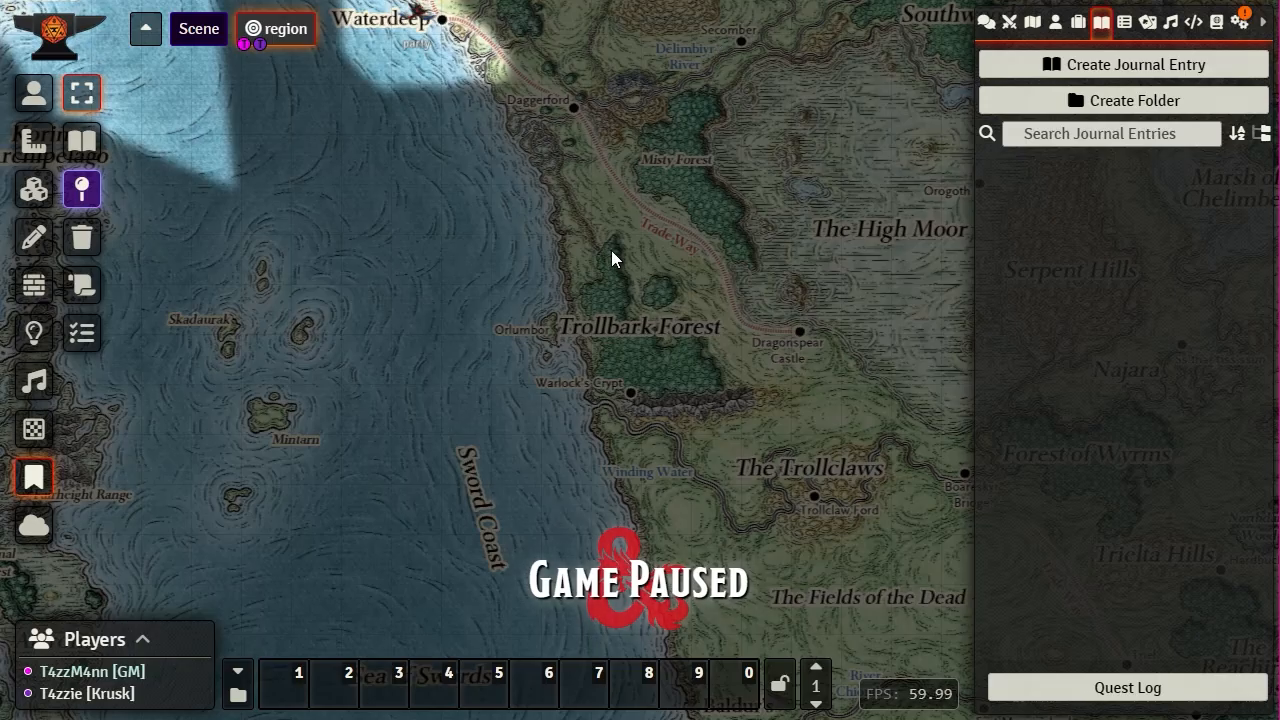
# - Reopen the GM's Quest Log and compare its In Progress, Available, Completed and Failed quest lists
pyautogui.click(85, 288)
pyautogui.click(192, 55)
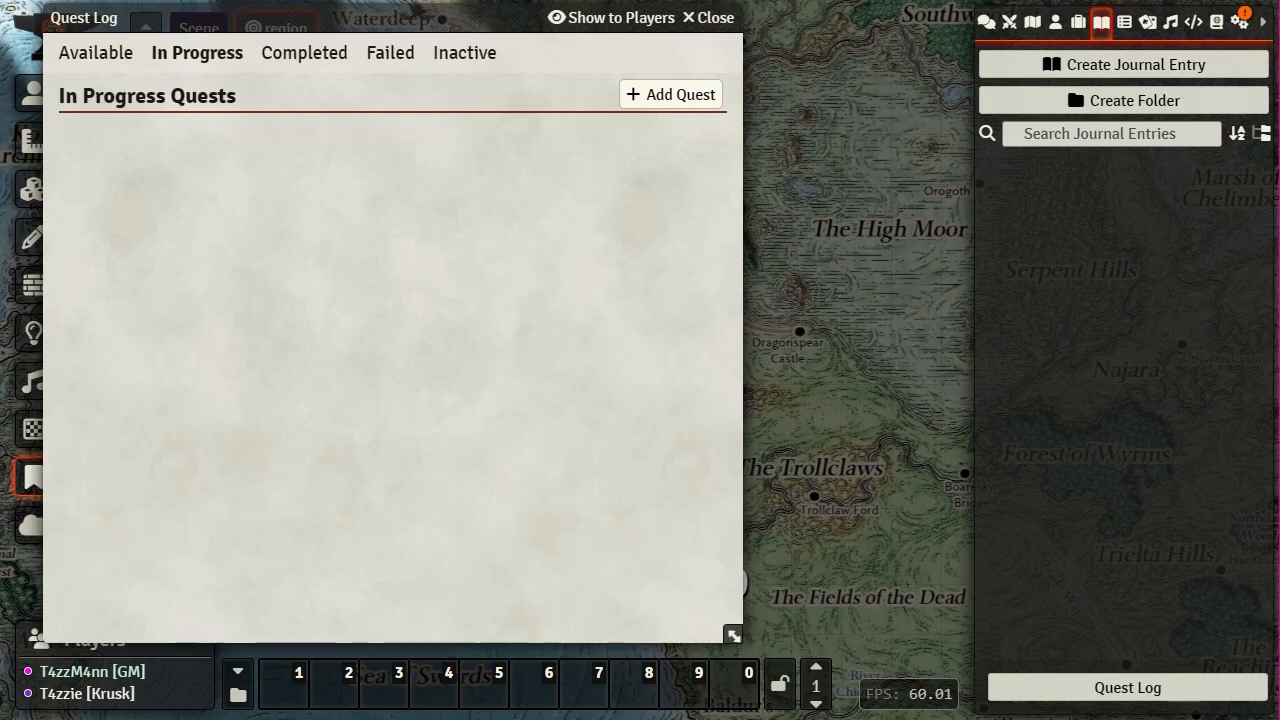
pyautogui.click(96, 54)
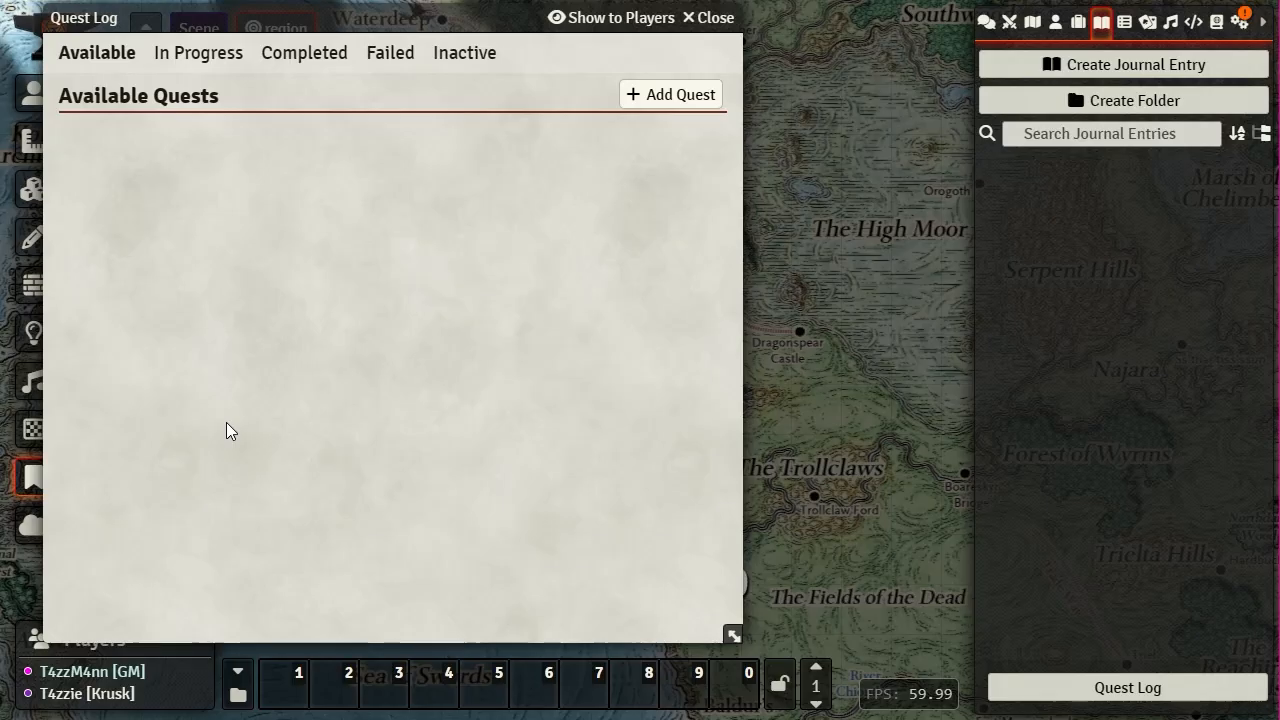
pyautogui.click(305, 55)
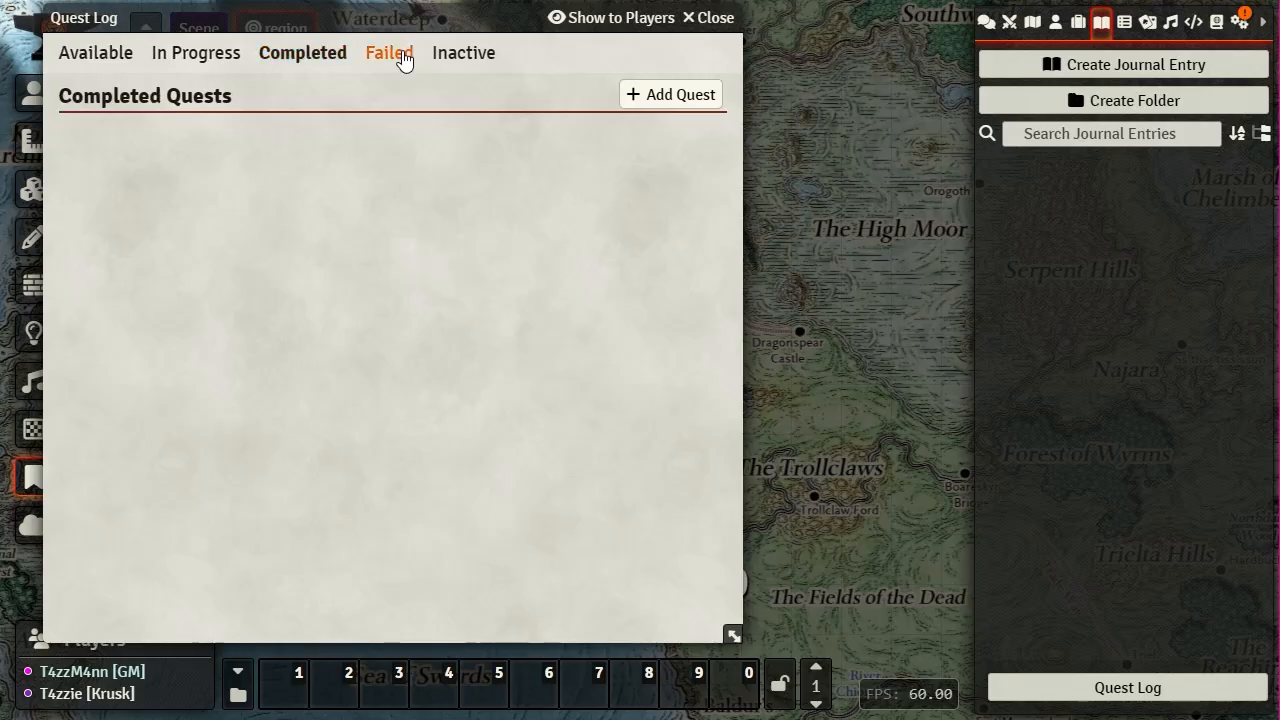
pyautogui.click(395, 55)
pyautogui.click(337, 58)
pyautogui.click(372, 56)
pyautogui.click(337, 57)
pyautogui.click(367, 56)
pyautogui.click(280, 56)
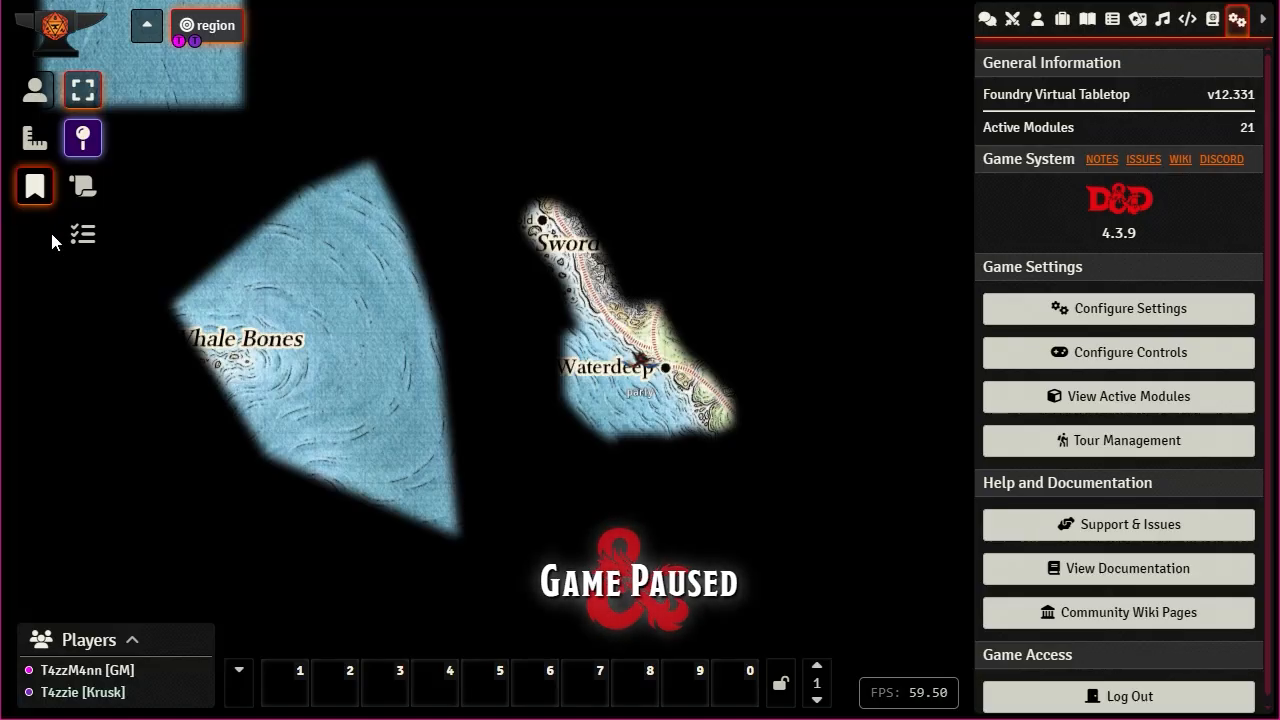
# - In the player's client, review the Available, In Progress, Completed and Failed quest lists and close the Quest Log
pyautogui.click(83, 188)
pyautogui.click(238, 50)
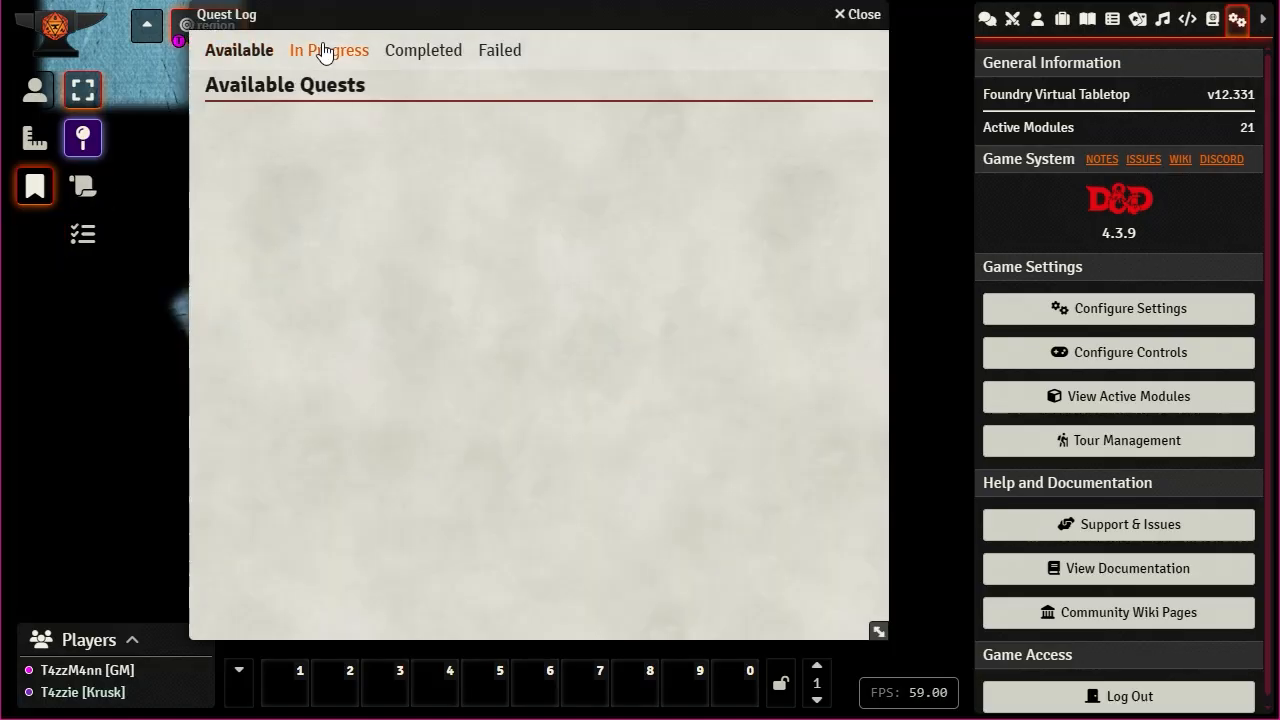
pyautogui.click(325, 50)
pyautogui.click(421, 50)
pyautogui.click(495, 52)
pyautogui.click(423, 50)
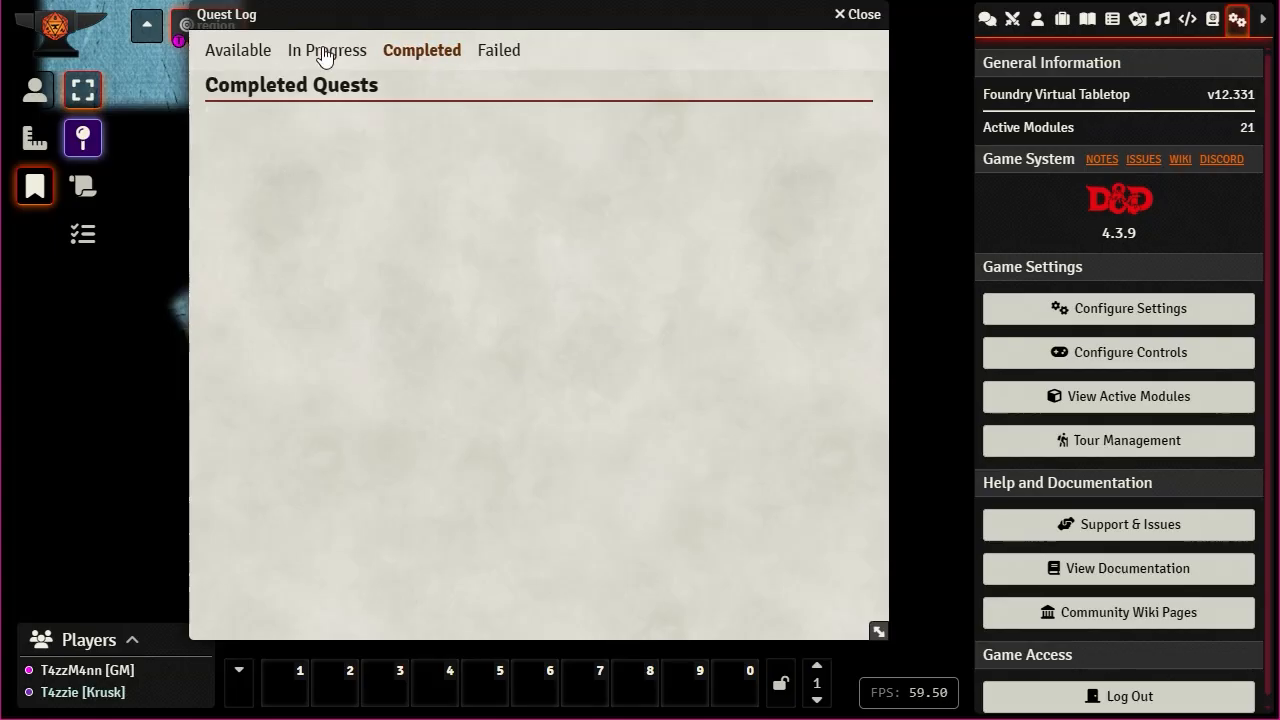
pyautogui.click(328, 52)
pyautogui.click(228, 55)
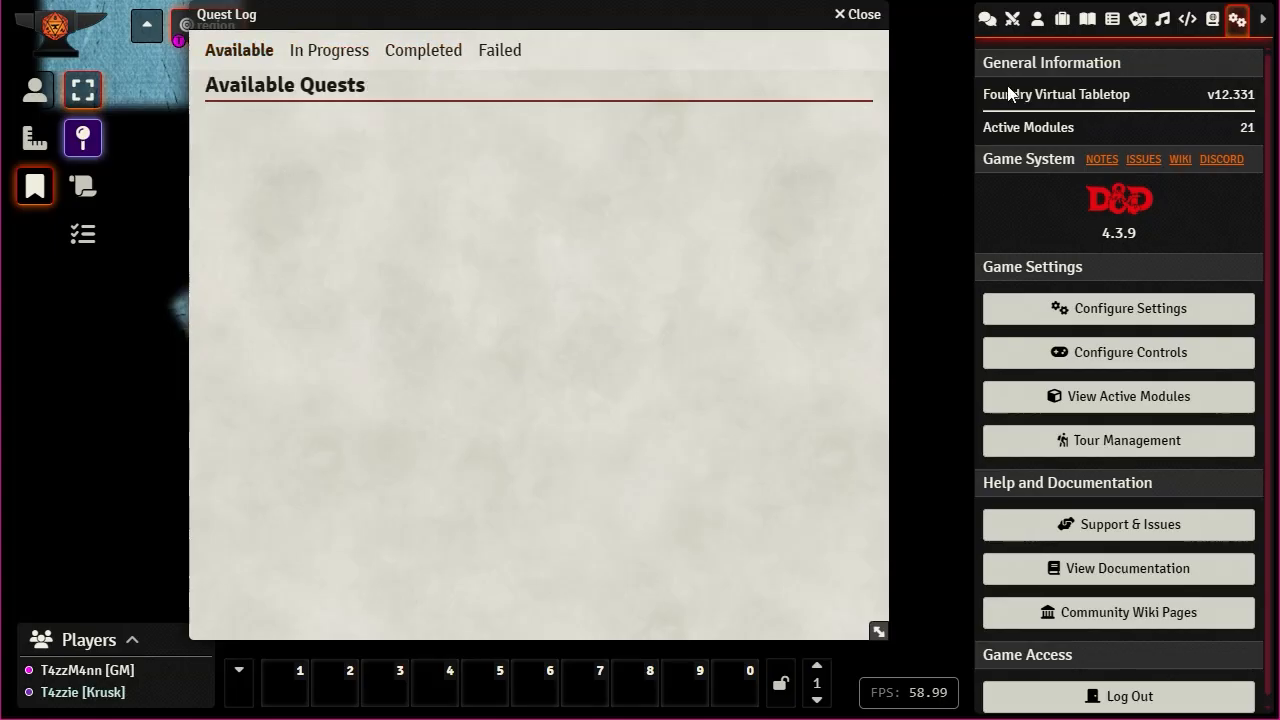
pyautogui.click(862, 16)
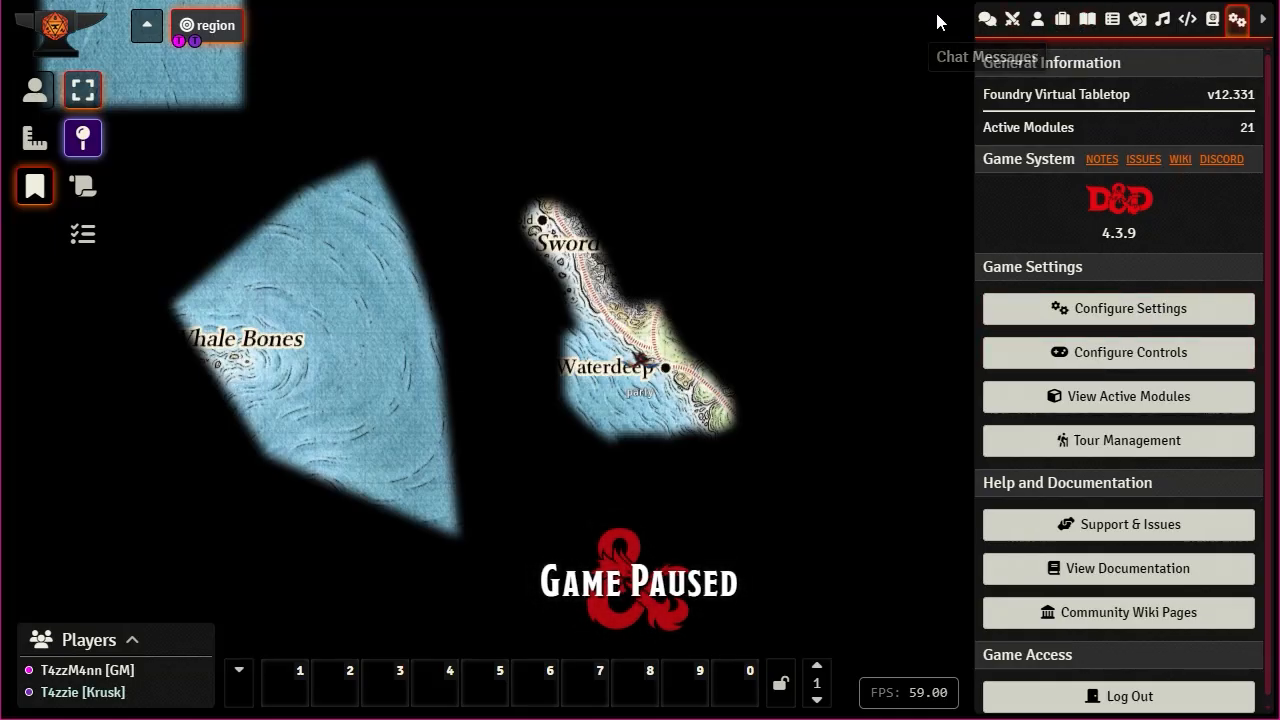
# - Check the player's journal entries and open the player's game settings configuration
pyautogui.click(1094, 25)
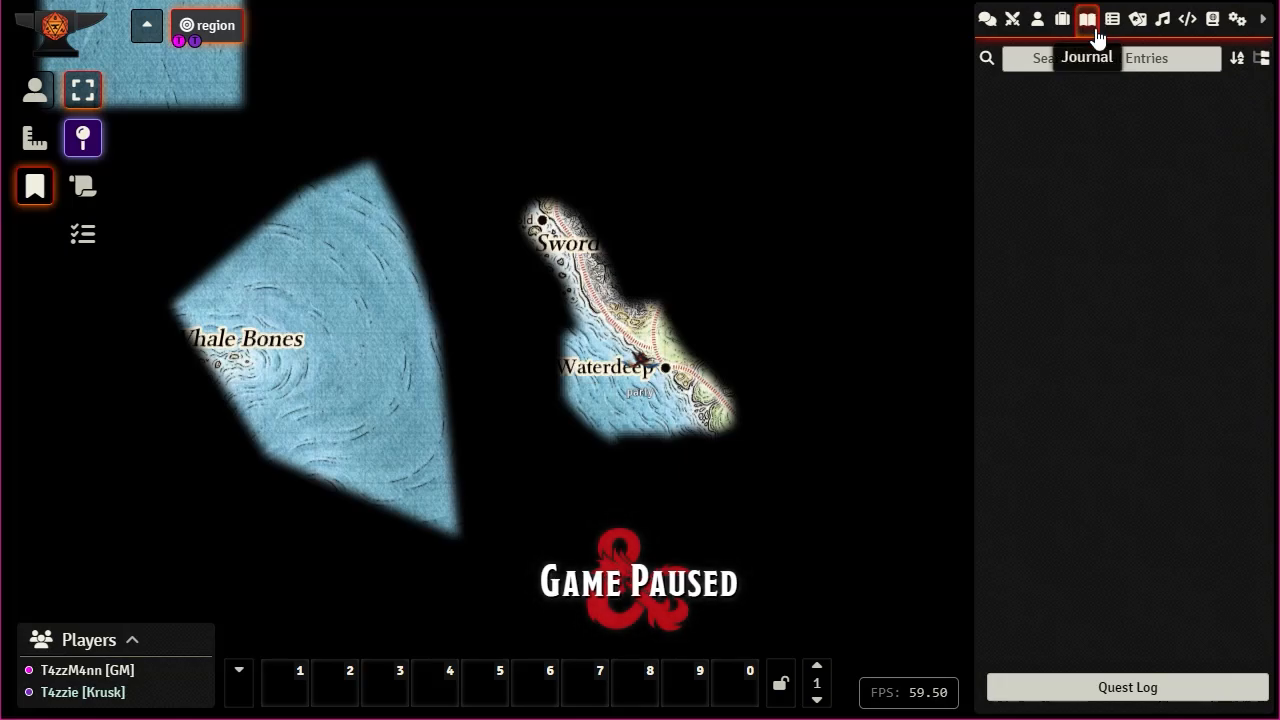
pyautogui.click(1238, 22)
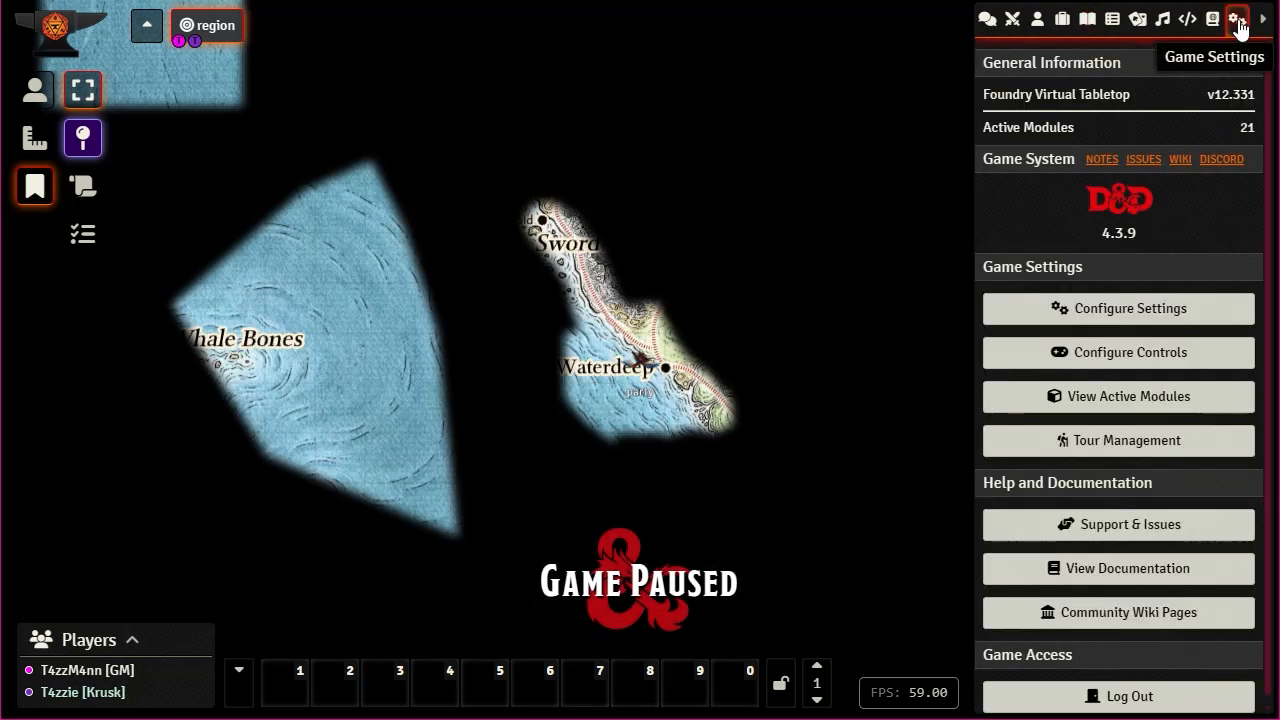
pyautogui.click(1131, 307)
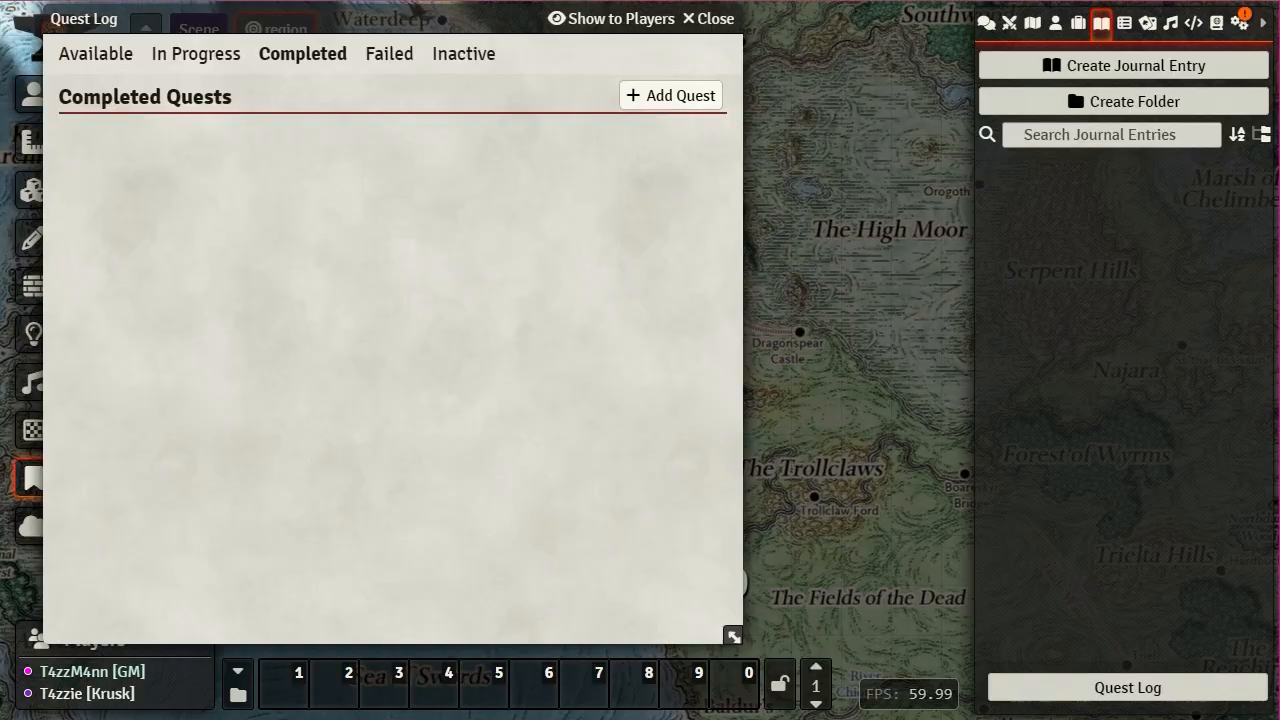
# - In the GM's client, enable Show Quest Folder in the Forien's Quest Log settings and save the changes
pyautogui.click(1238, 24)
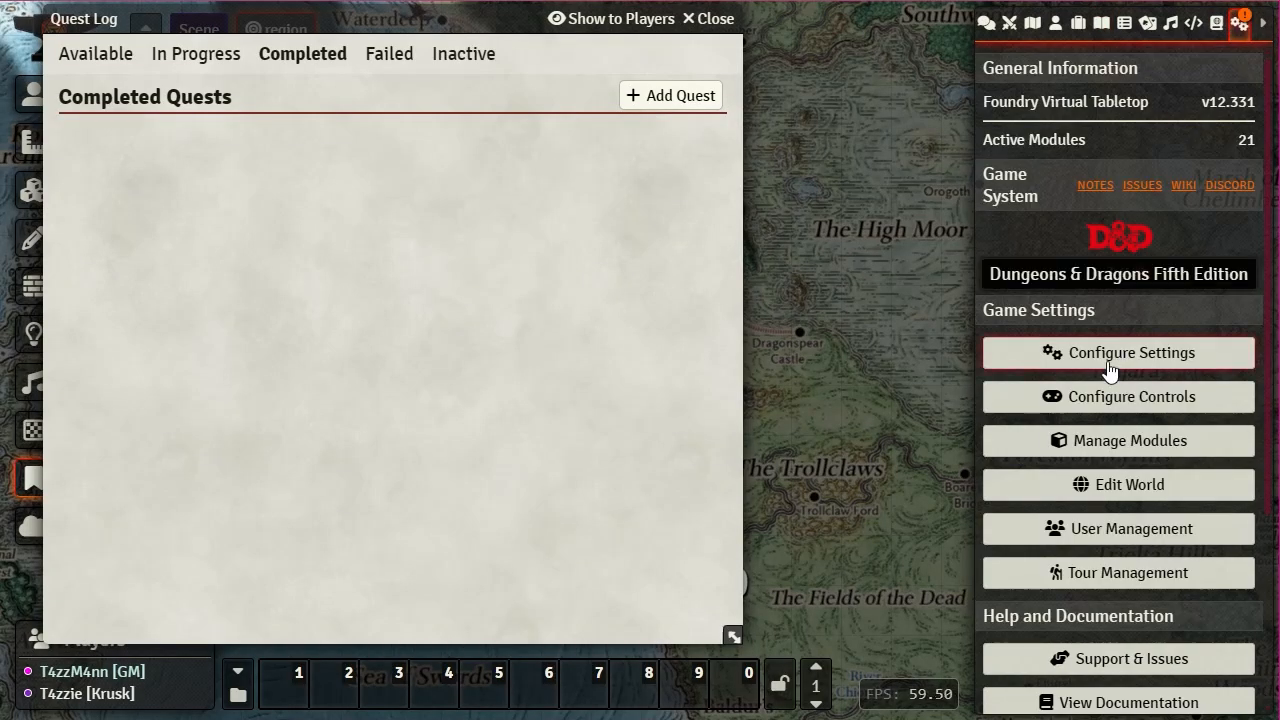
pyautogui.click(1104, 400)
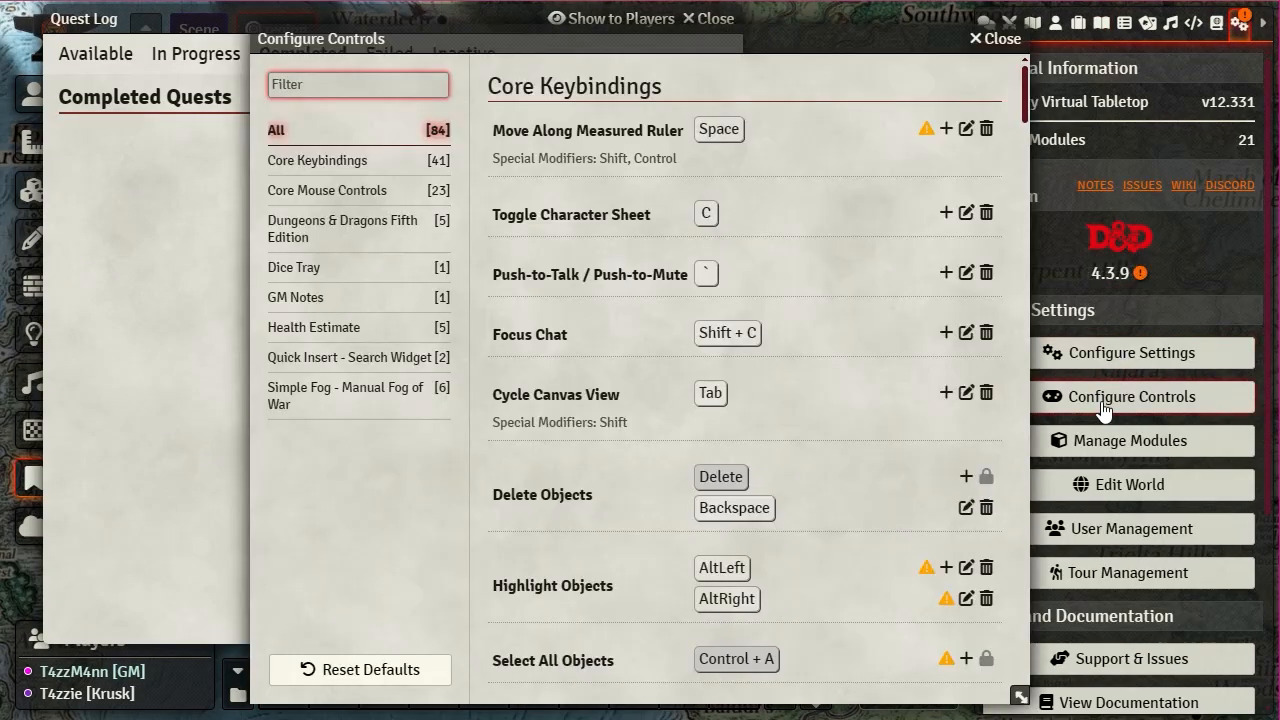
pyautogui.click(997, 39)
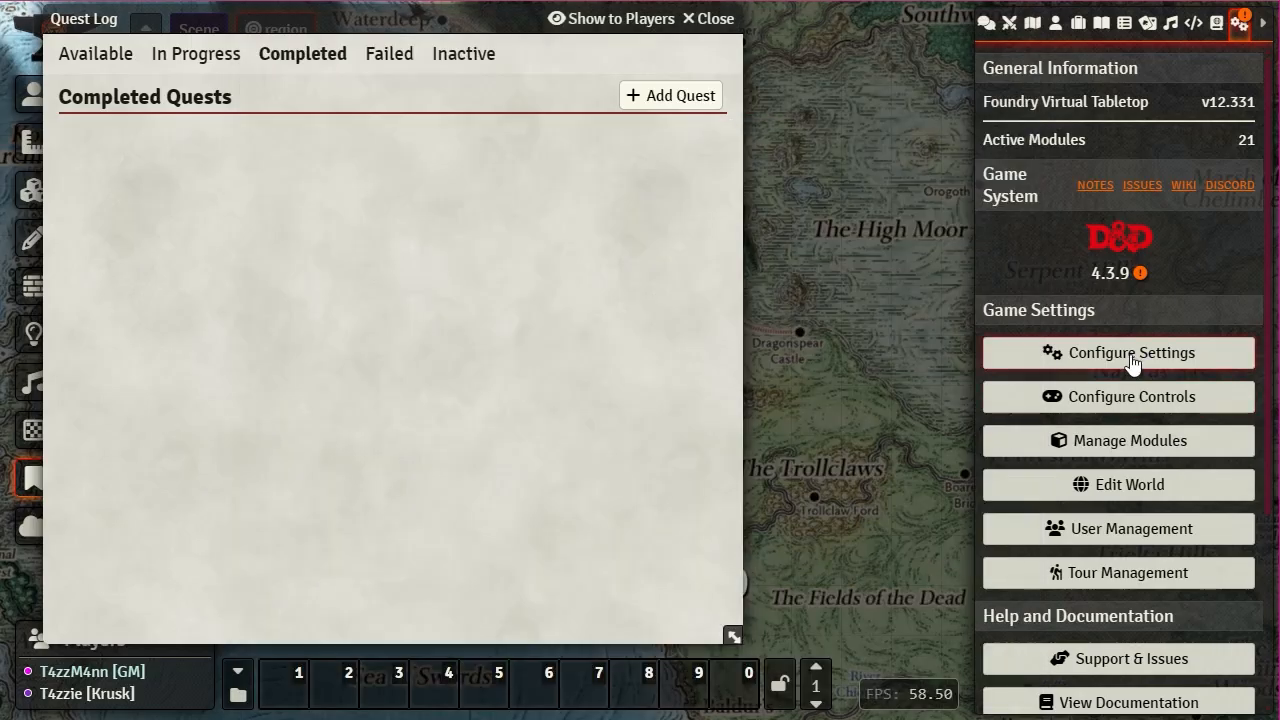
pyautogui.click(1131, 358)
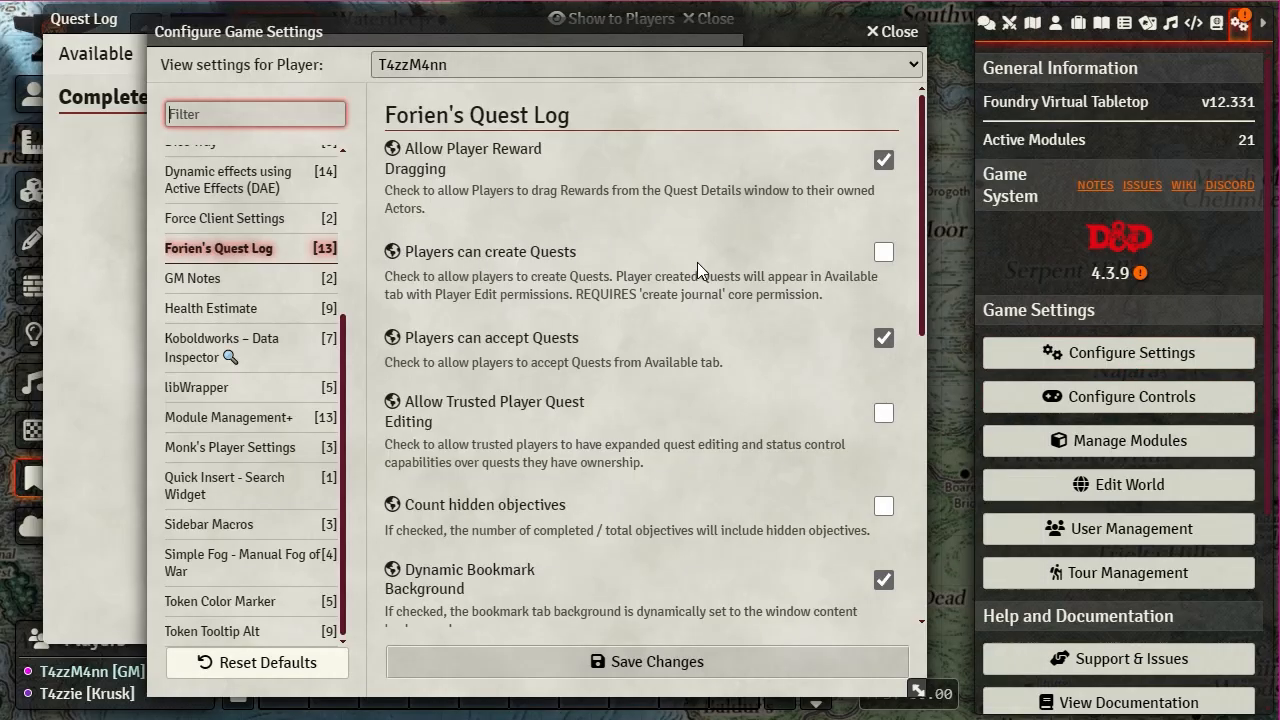
pyautogui.scroll(-5, 697, 262)
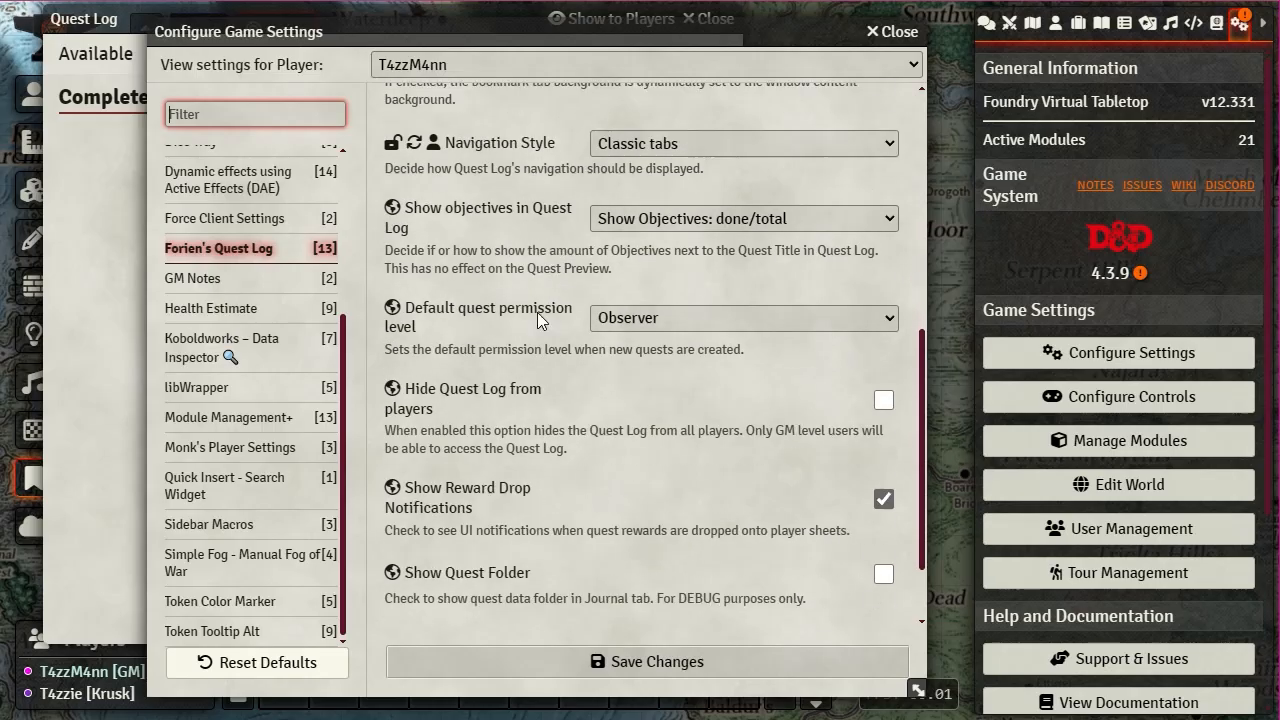
pyautogui.scroll(-1, 537, 312)
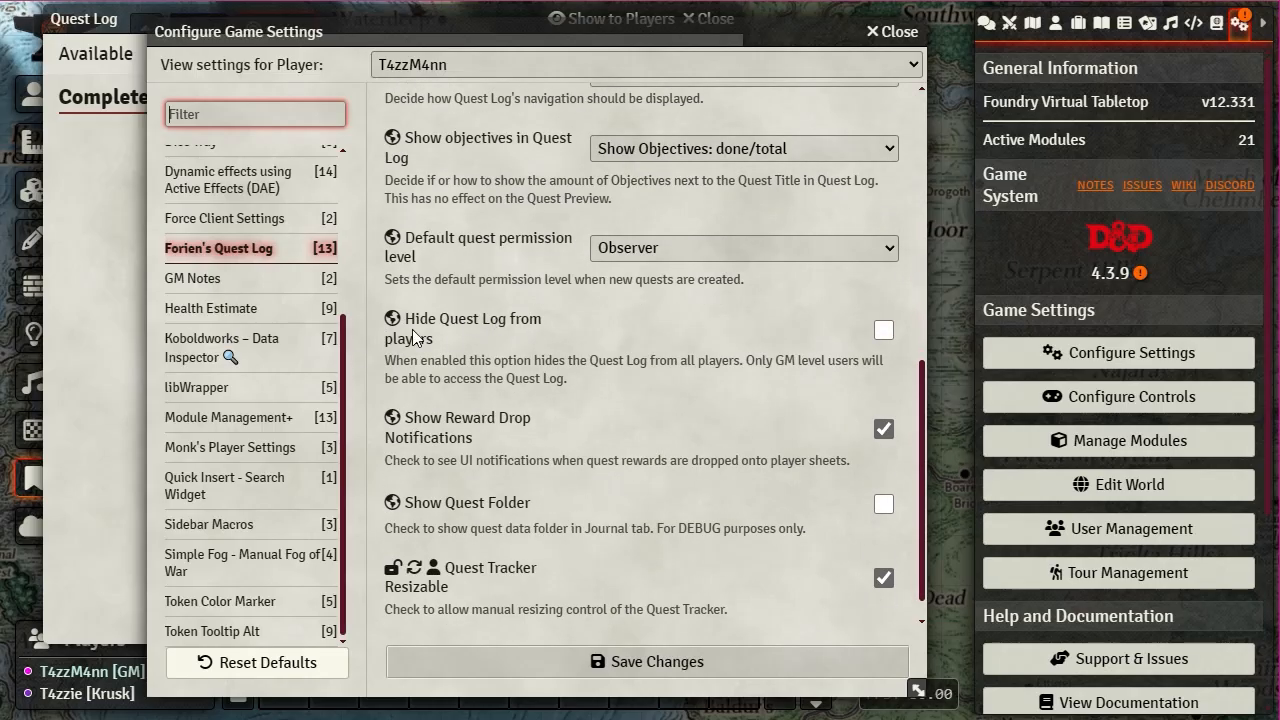
pyautogui.scroll(-1, 601, 414)
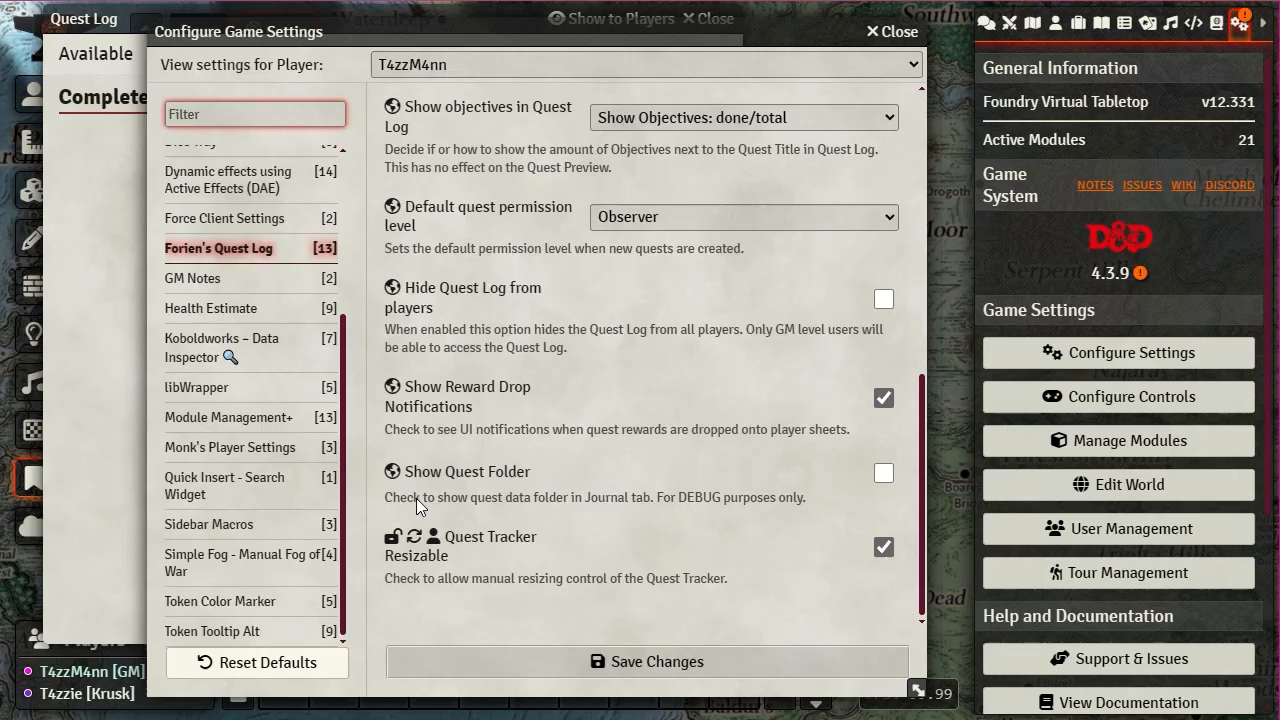
pyautogui.click(884, 474)
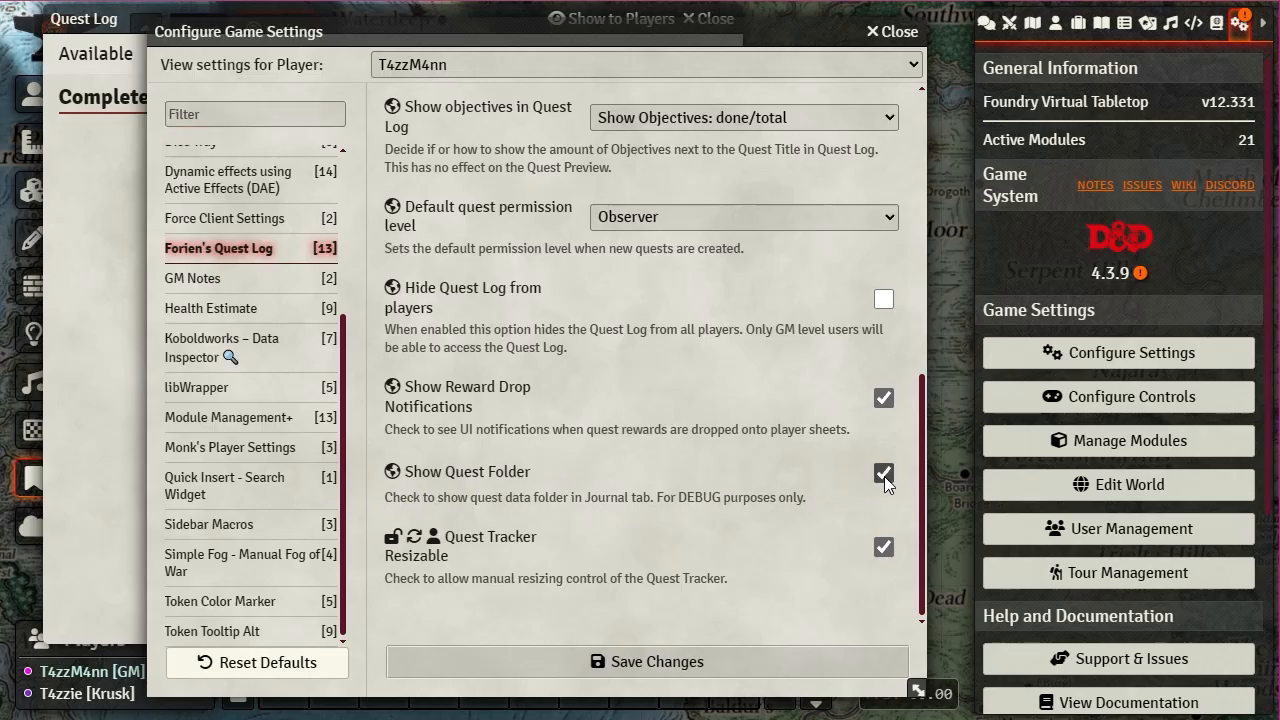
pyautogui.click(630, 662)
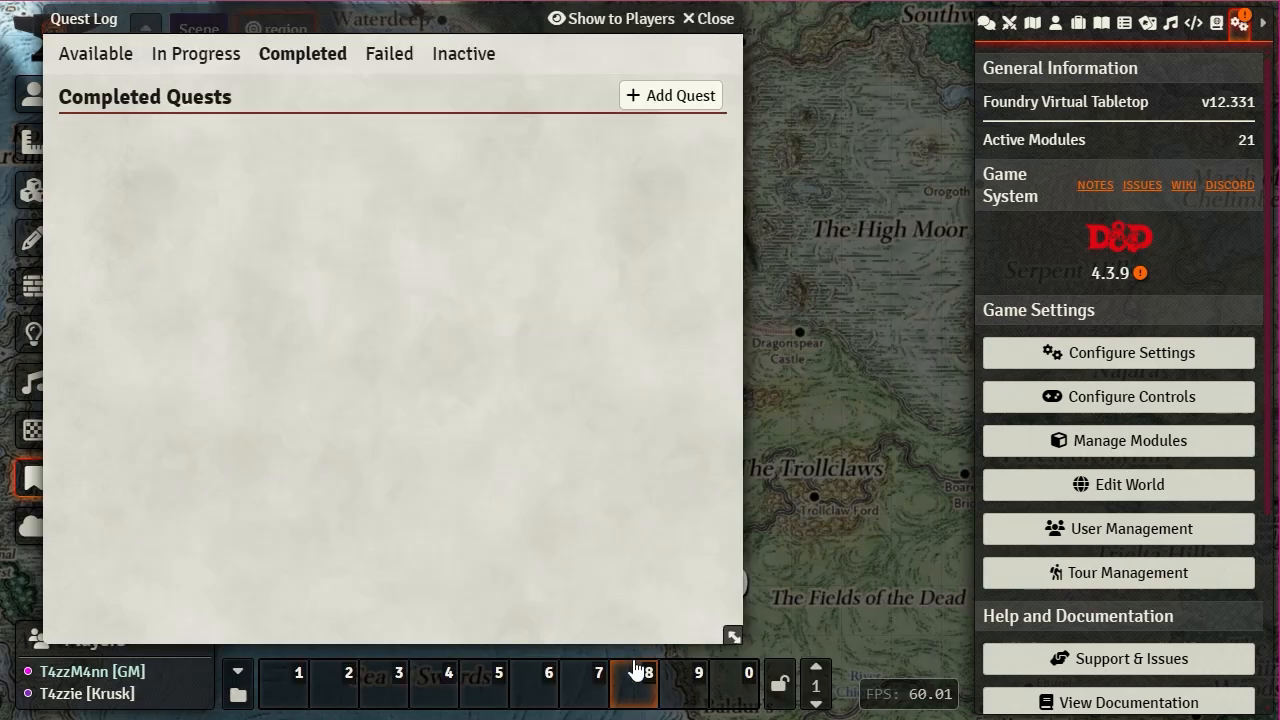
# - Expand the _fql_quests folder in the GM's journal and examine the context options of the Kobold Candles entry
pyautogui.click(1101, 22)
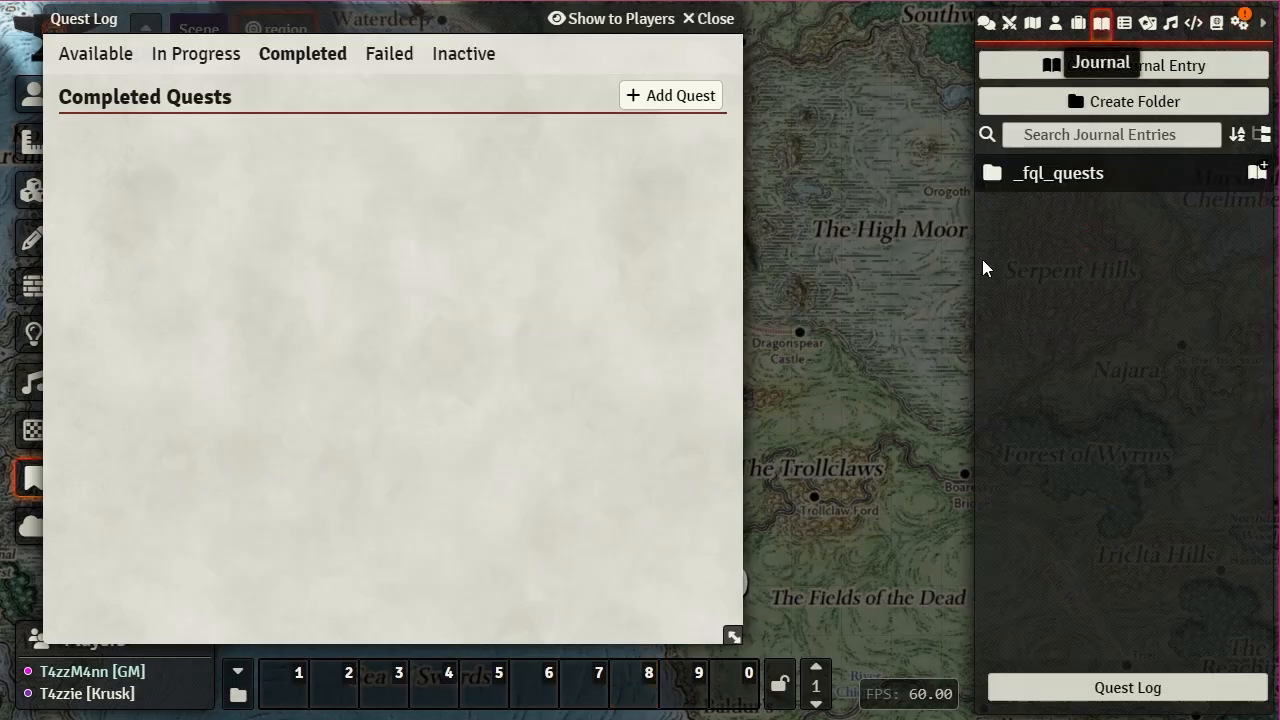
pyautogui.click(1077, 175)
pyautogui.rightClick(1043, 209)
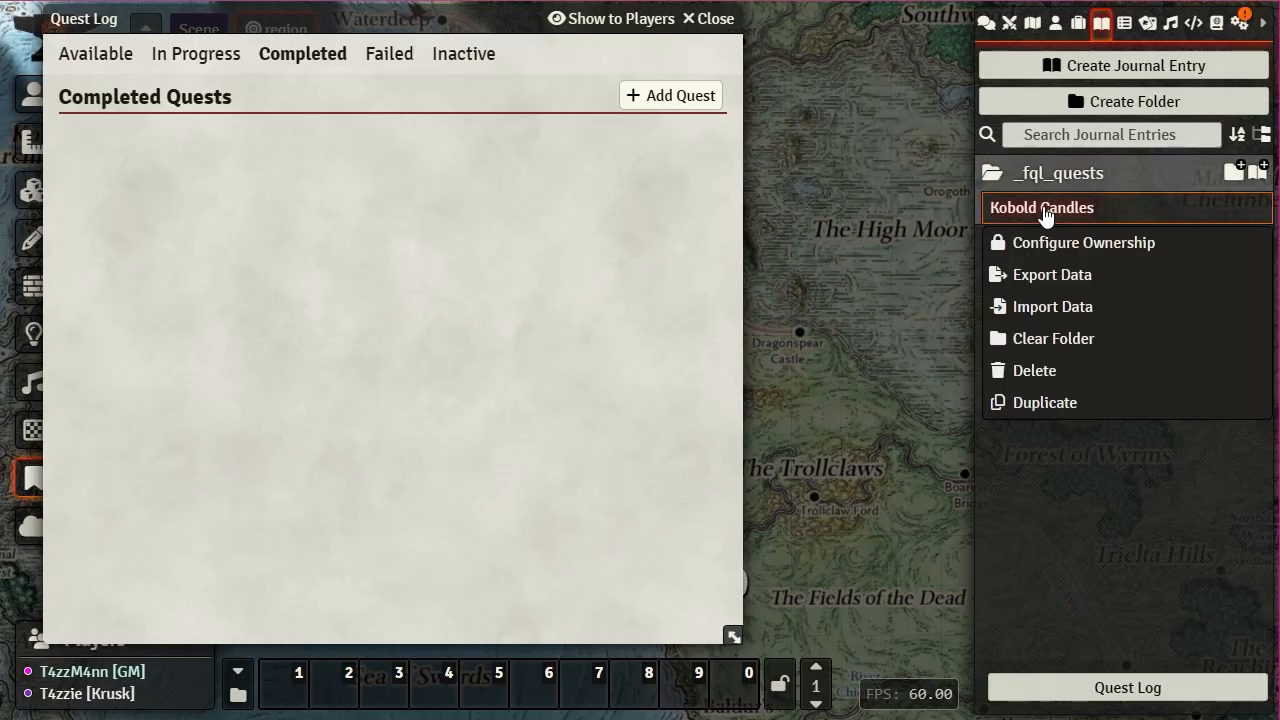
pyautogui.click(502, 287)
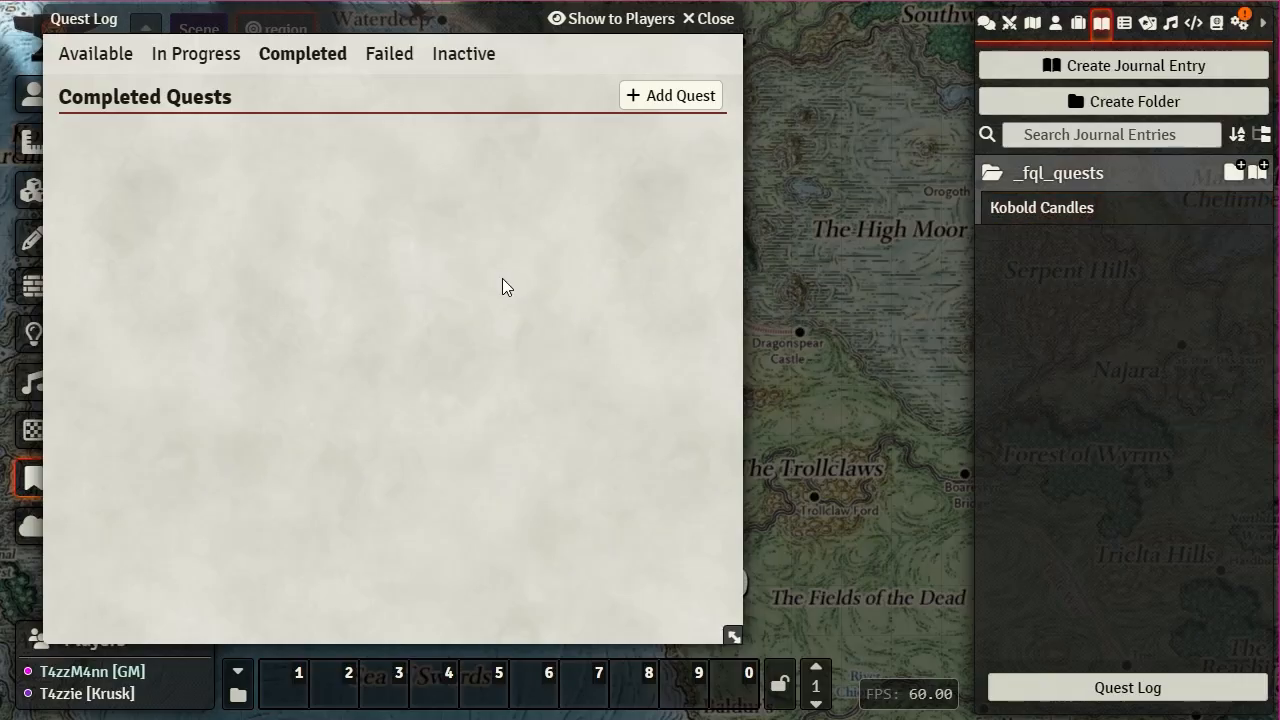
# - Find Kobold Candles among the GM's Failed quests and examine its context options in the Quest Log
pyautogui.click(85, 64)
pyautogui.click(297, 57)
pyautogui.click(392, 57)
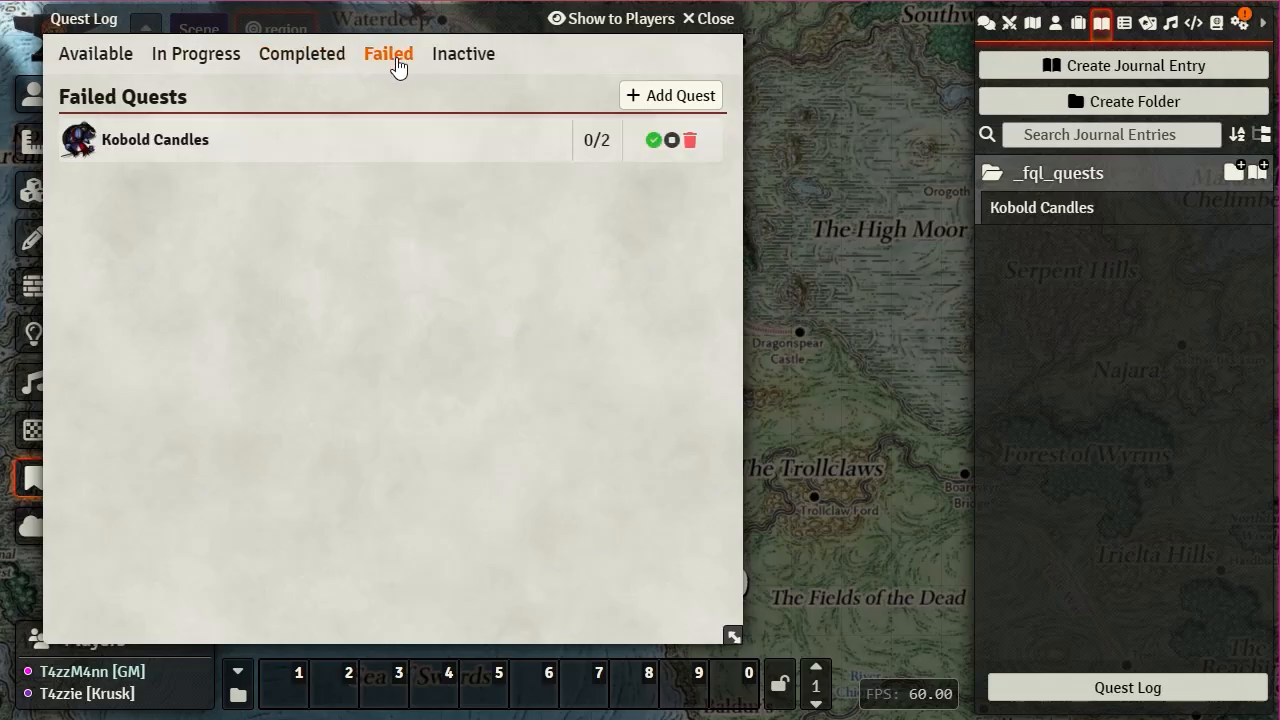
pyautogui.rightClick(165, 146)
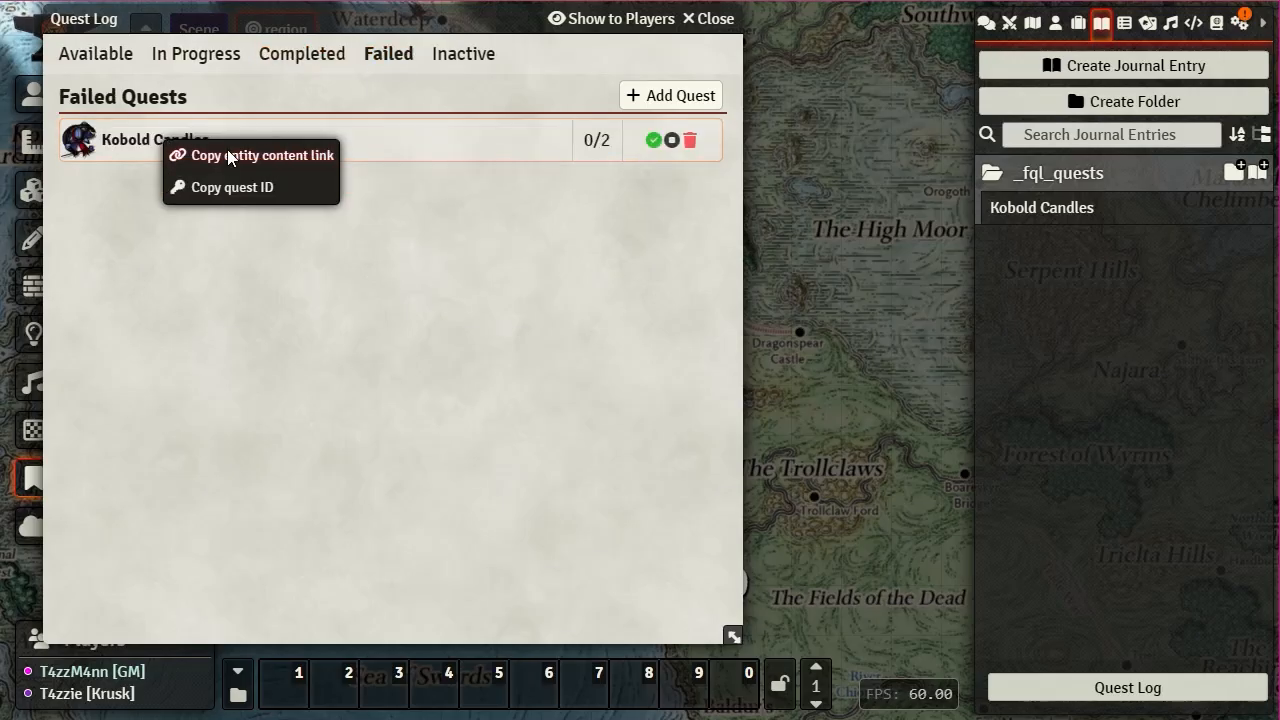
pyautogui.click(421, 278)
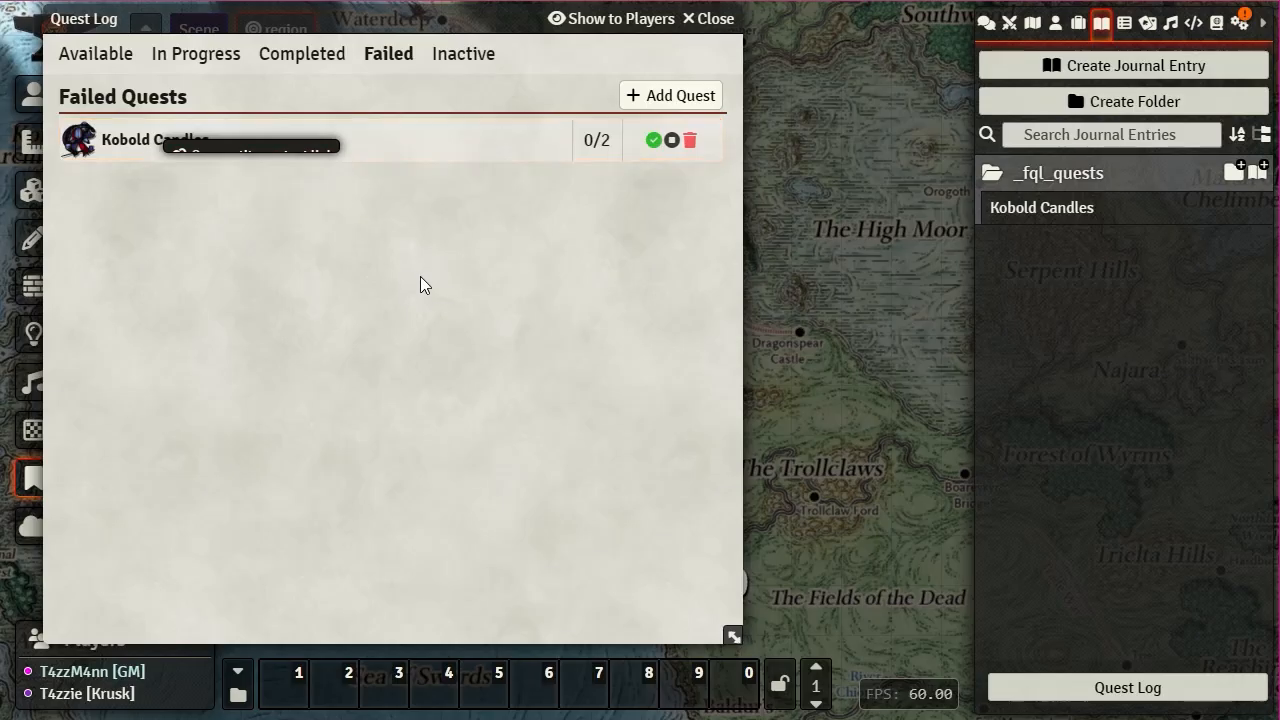
# - Move the failed Kobold Candles quest to Inactive and check its context options in the inactive quests list
pyautogui.moveTo(151, 142); pyautogui.dragTo(92, 60)
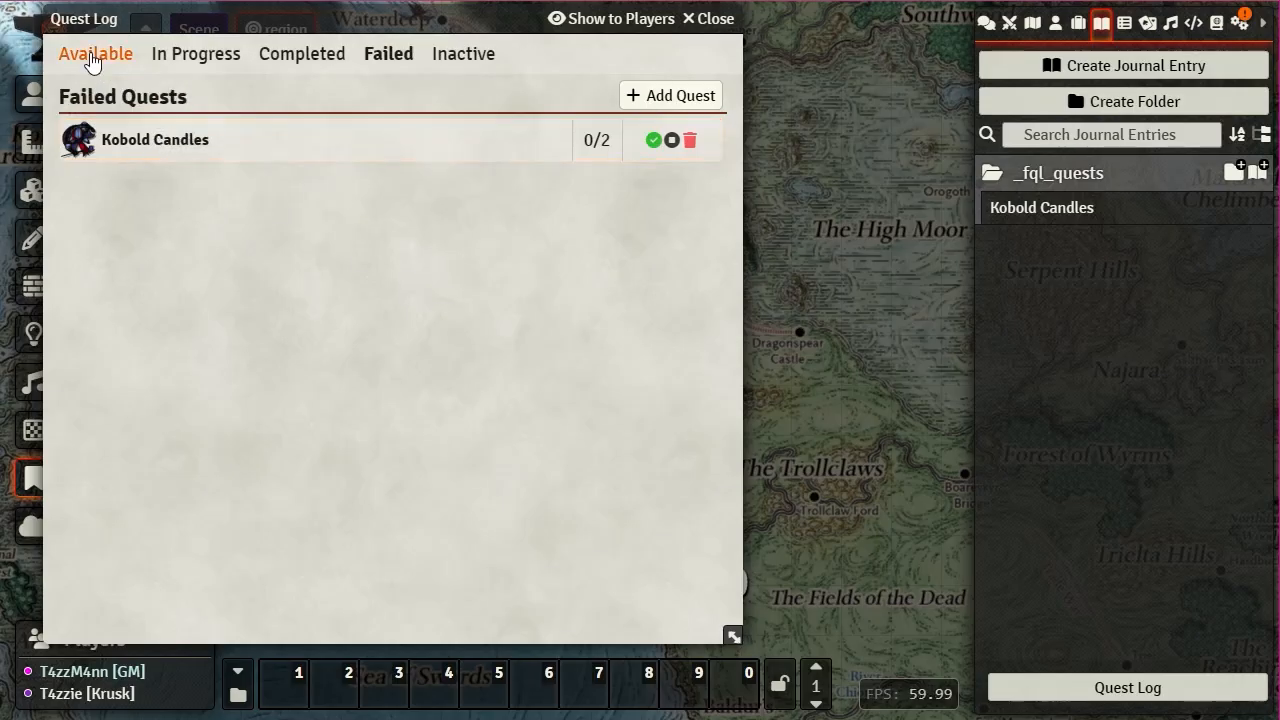
pyautogui.click(387, 55)
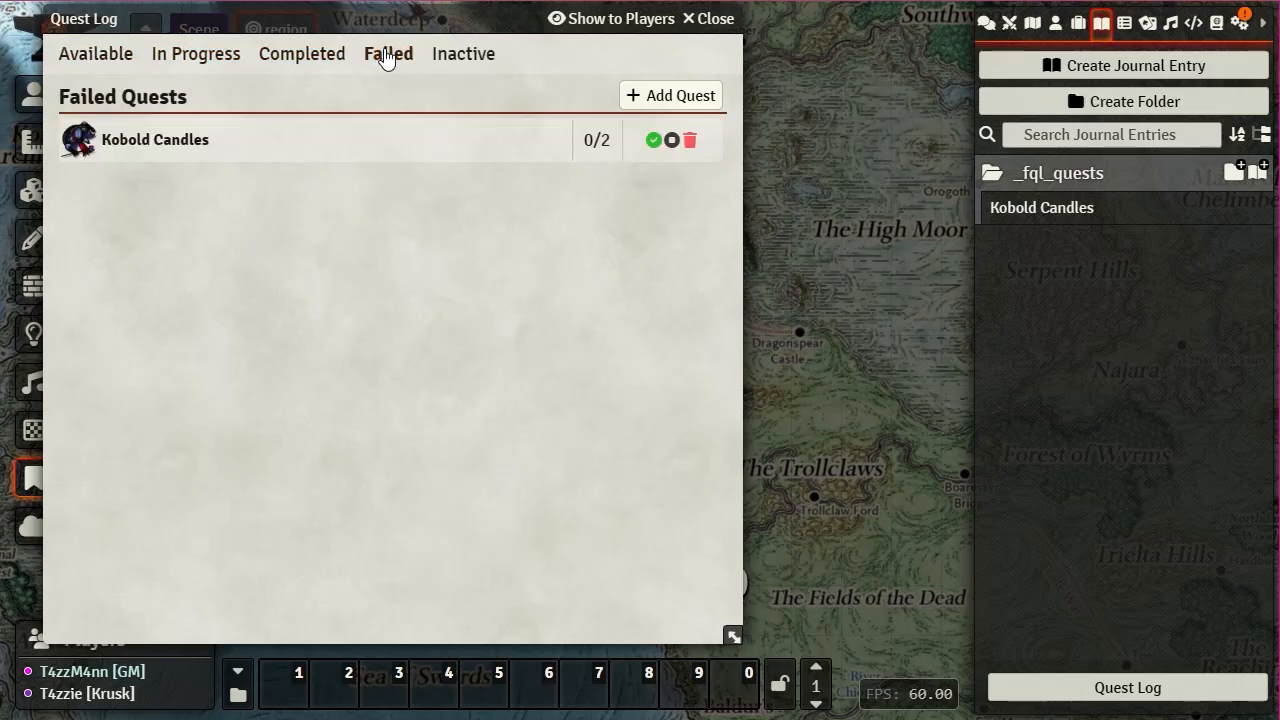
pyautogui.click(673, 142)
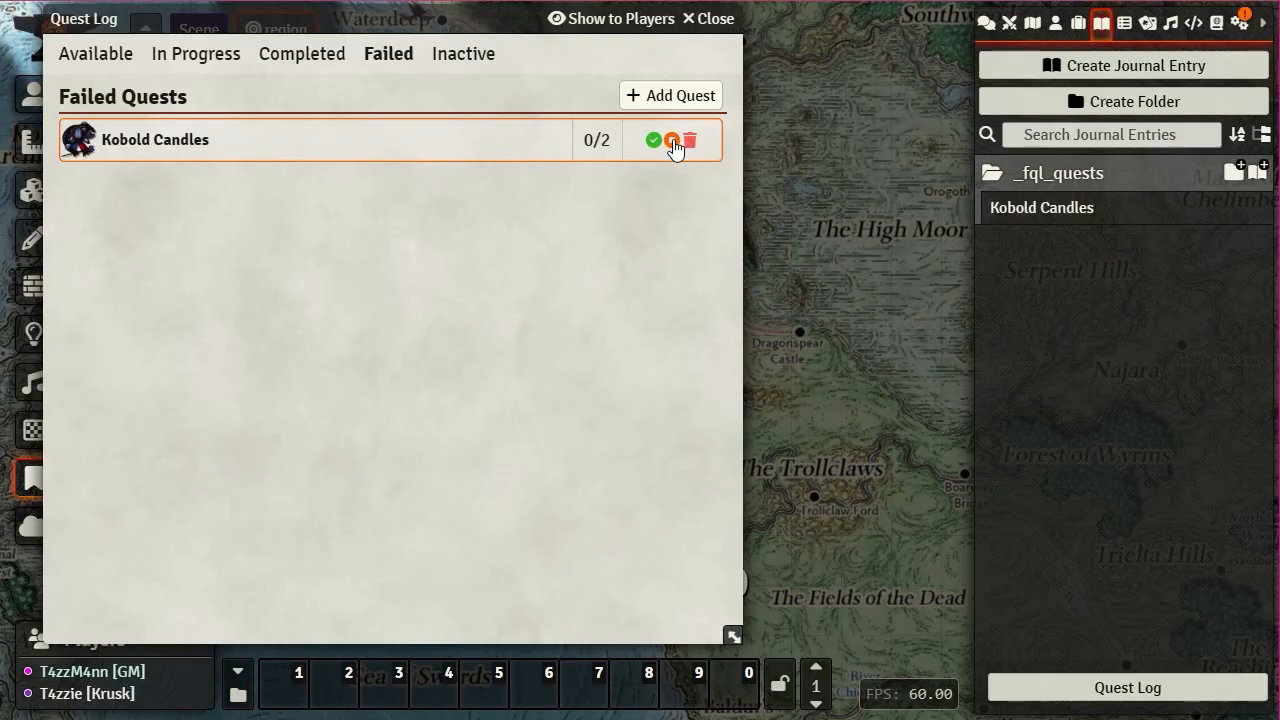
pyautogui.click(447, 58)
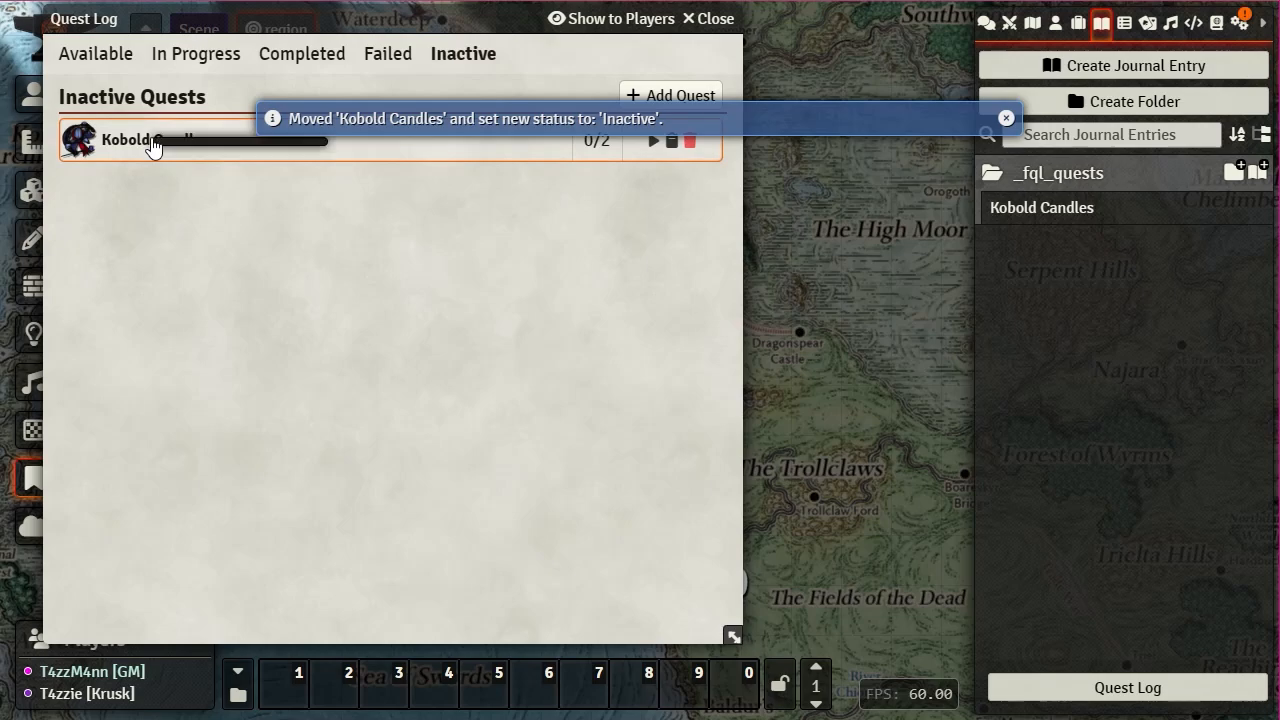
pyautogui.rightClick(150, 142)
pyautogui.click(176, 252)
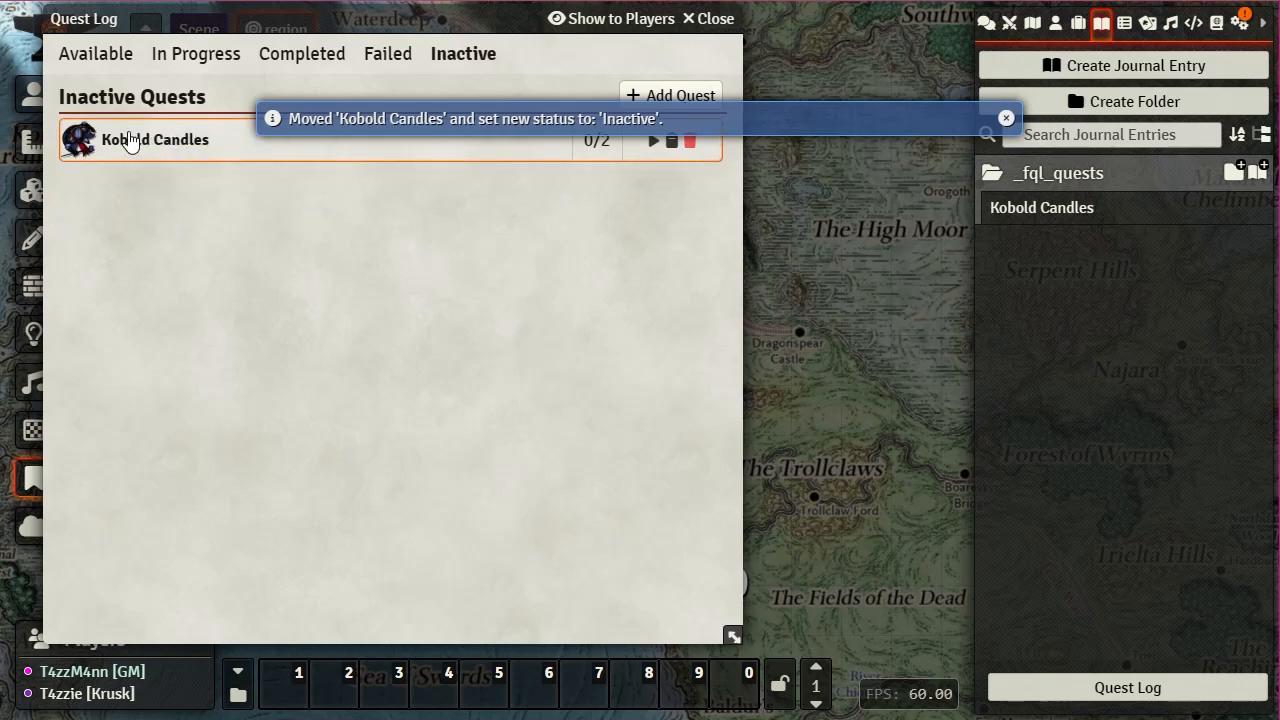
# - Copy the Kobold Candles entity link from its quest details, and view the quest through its journal entry in _fql_quests
pyautogui.click(130, 140)
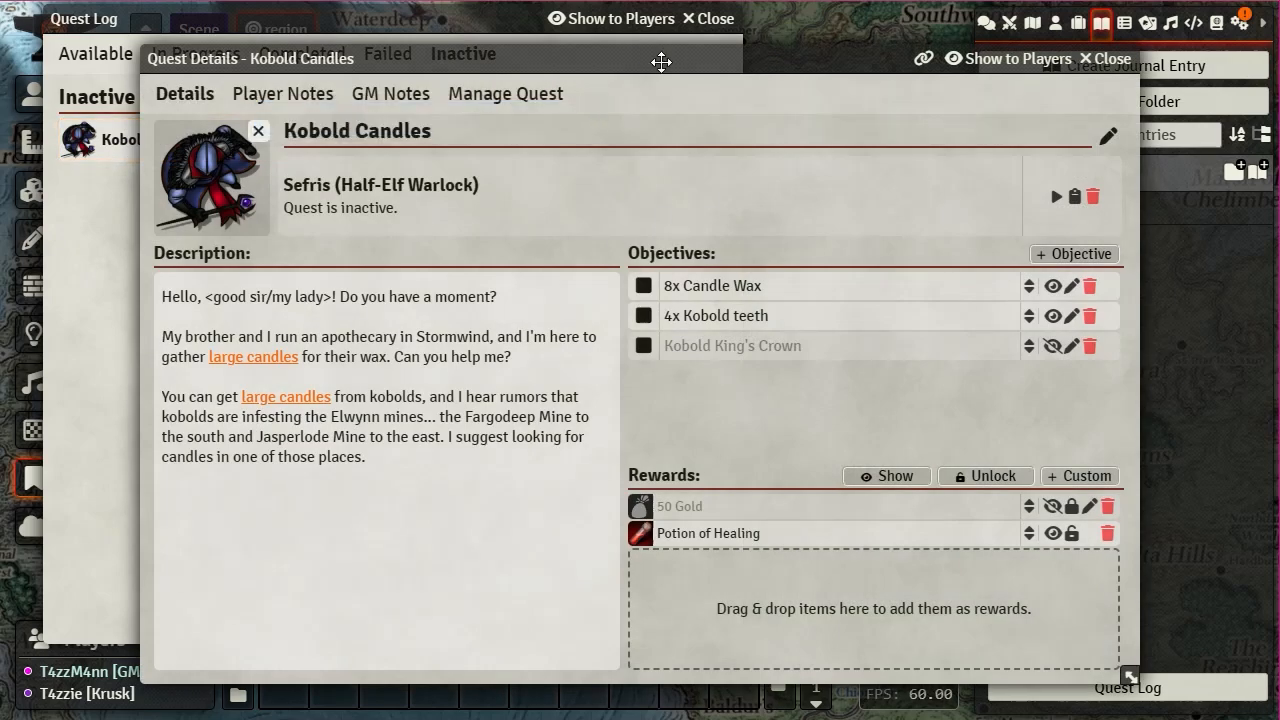
pyautogui.moveTo(660, 60); pyautogui.dragTo(663, 20)
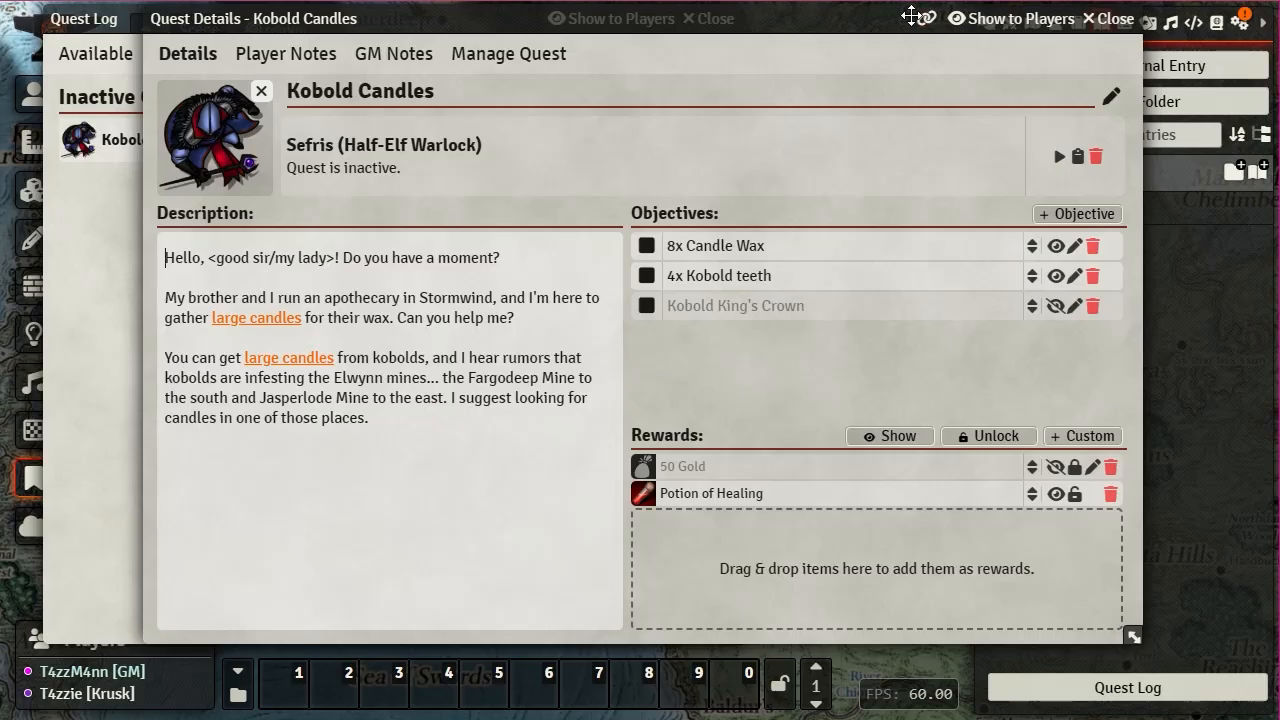
pyautogui.click(926, 20)
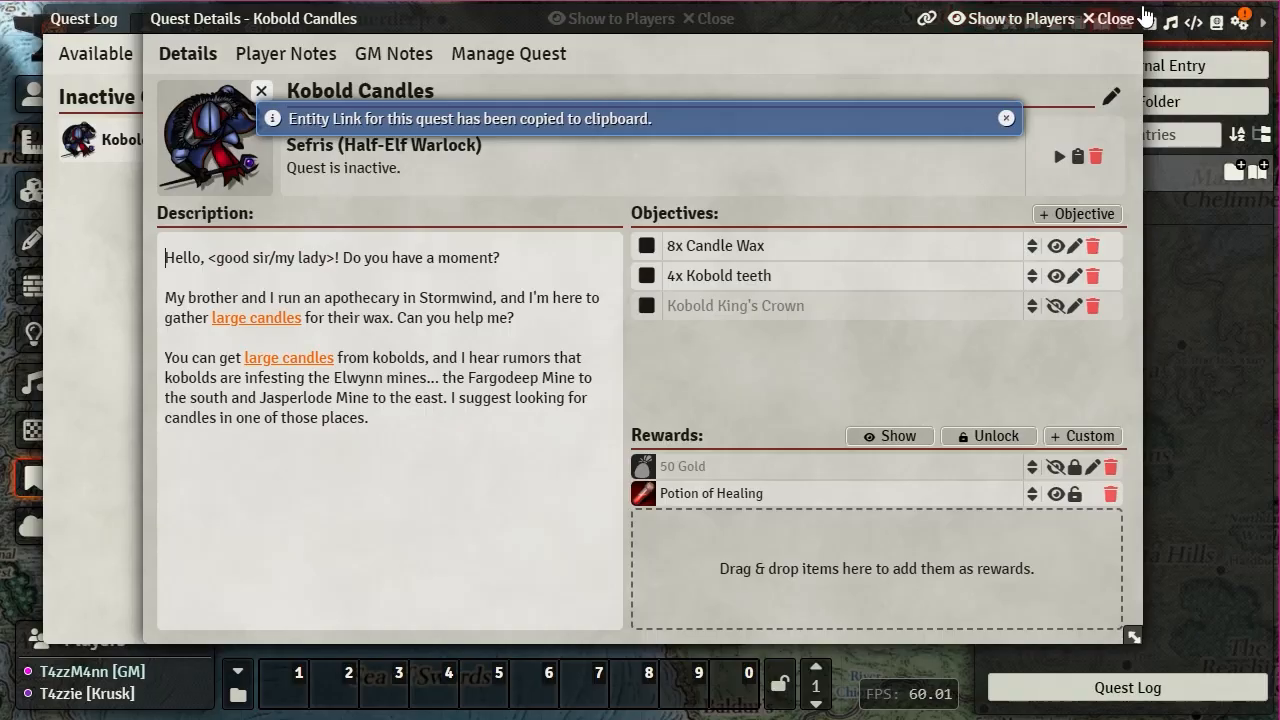
pyautogui.click(1118, 20)
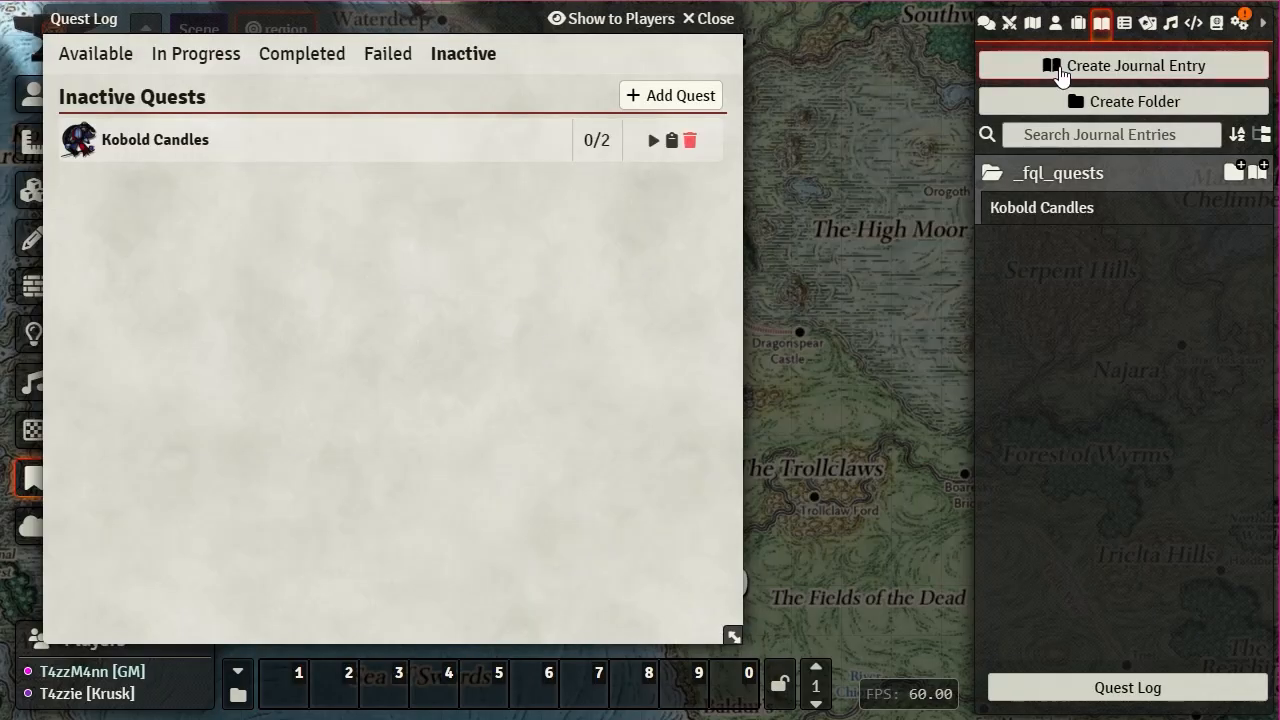
pyautogui.click(1044, 208)
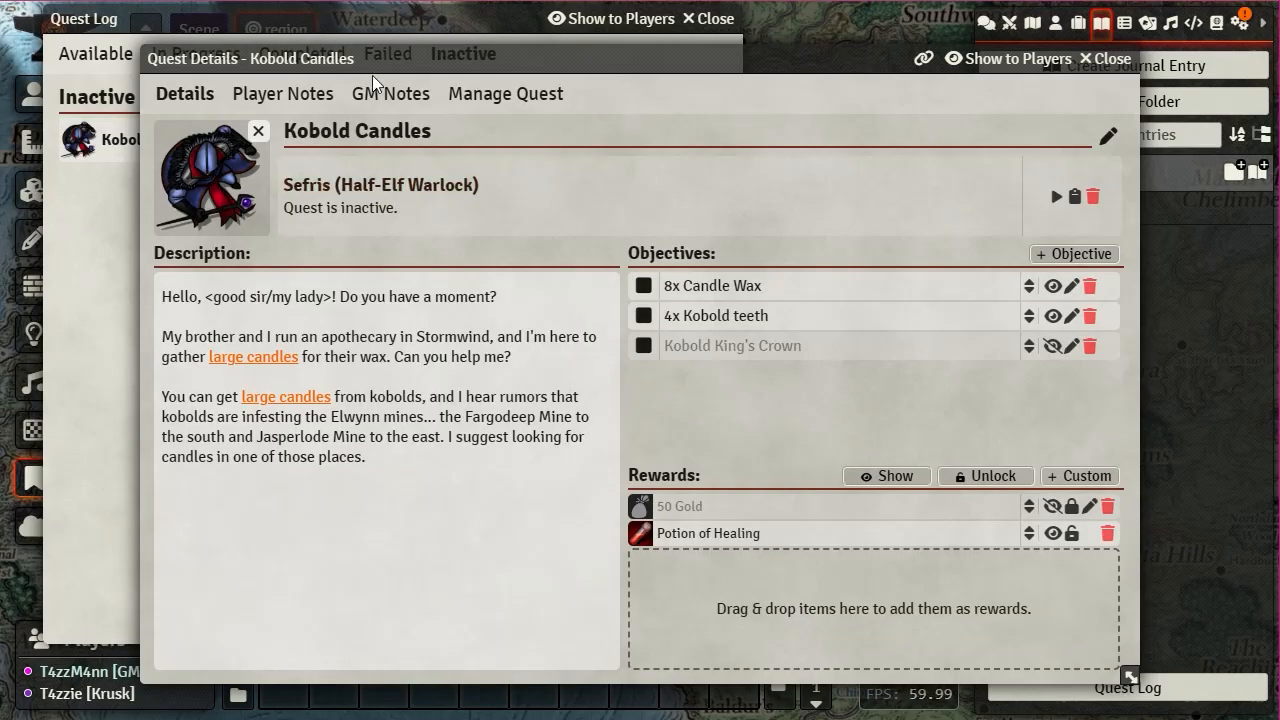
pyautogui.click(1107, 59)
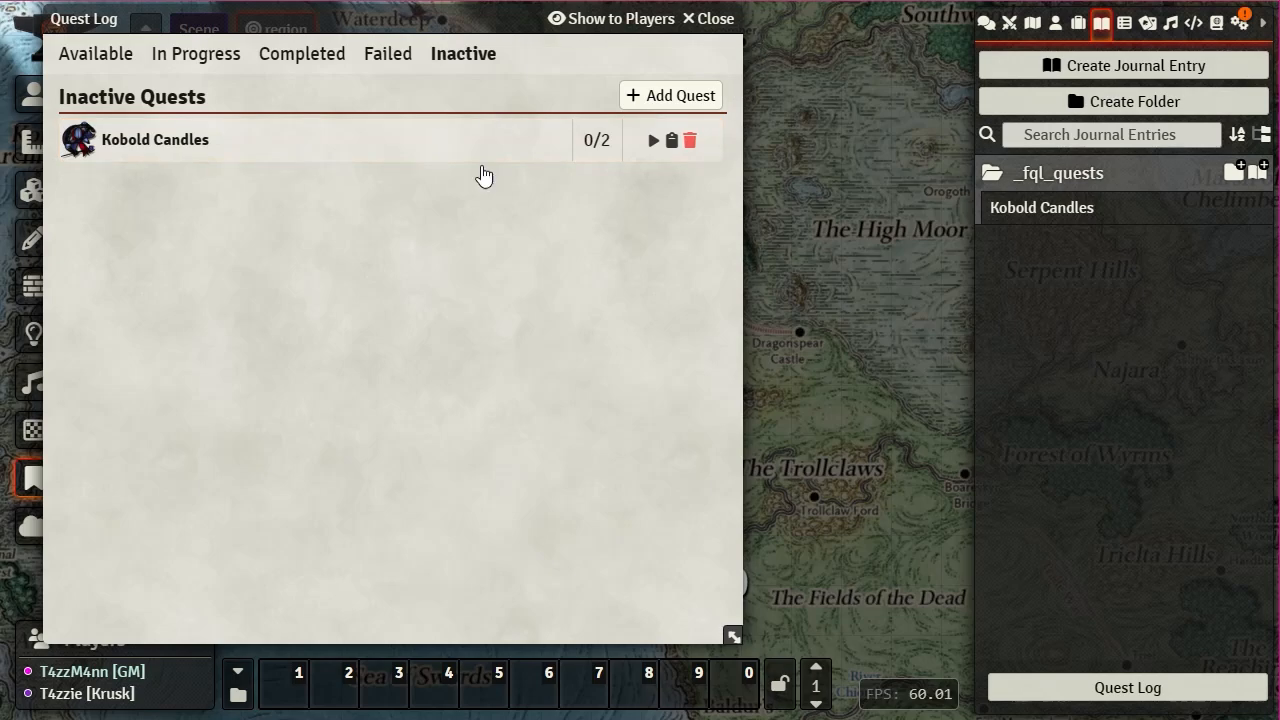
# - Show the inventory of the actor Krusk (Half-Orc Paladin) beside the Kobold Candles quest details, keeping the rewards accessible
pyautogui.click(1055, 22)
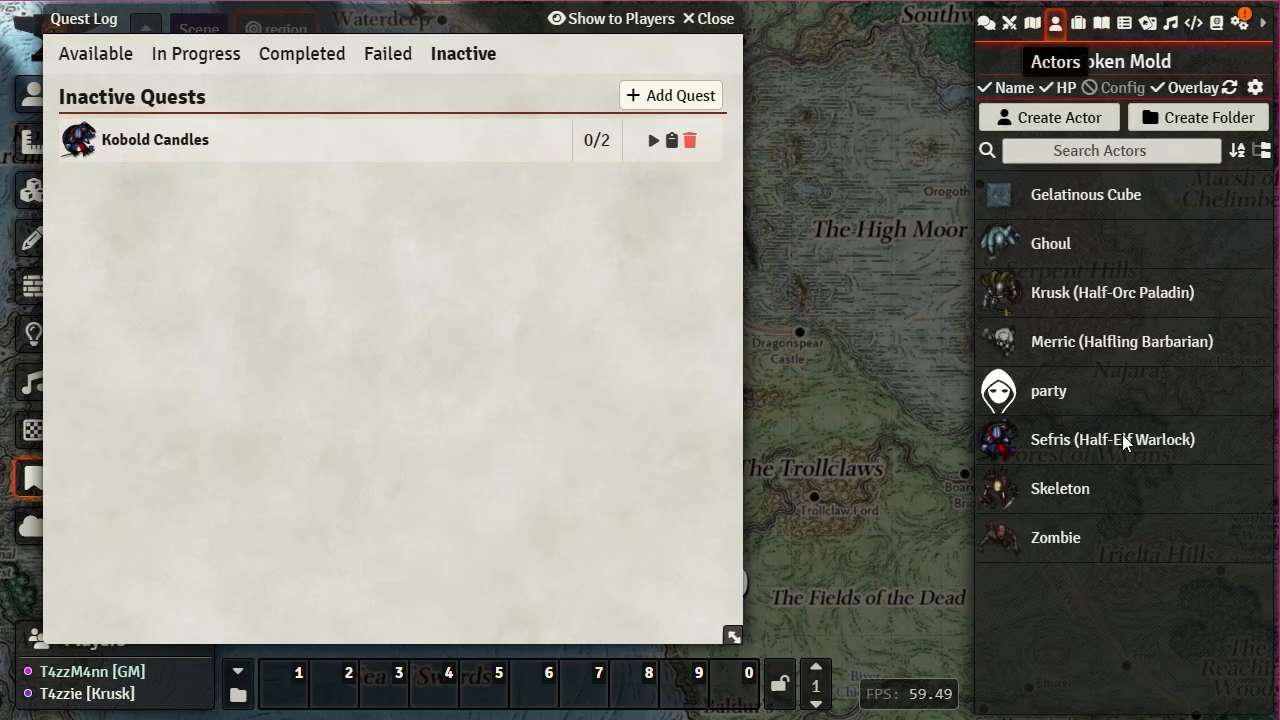
pyautogui.click(1050, 300)
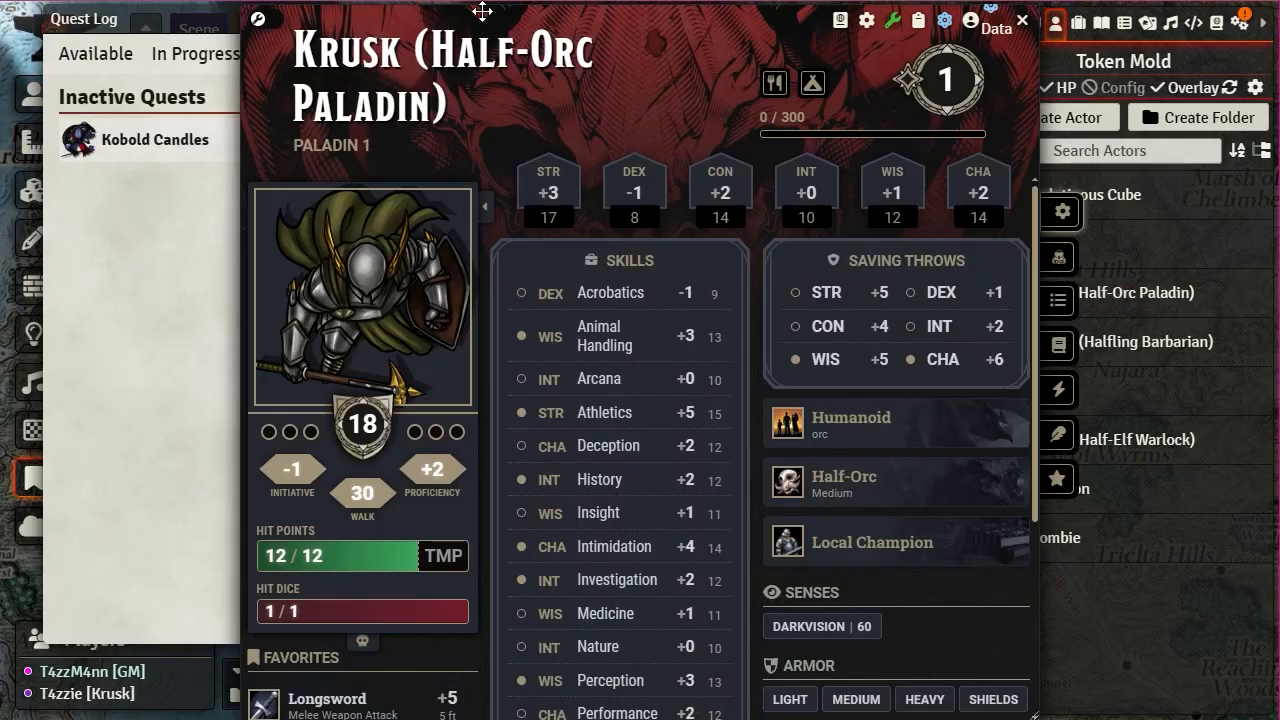
pyautogui.moveTo(585, 10); pyautogui.dragTo(845, 10)
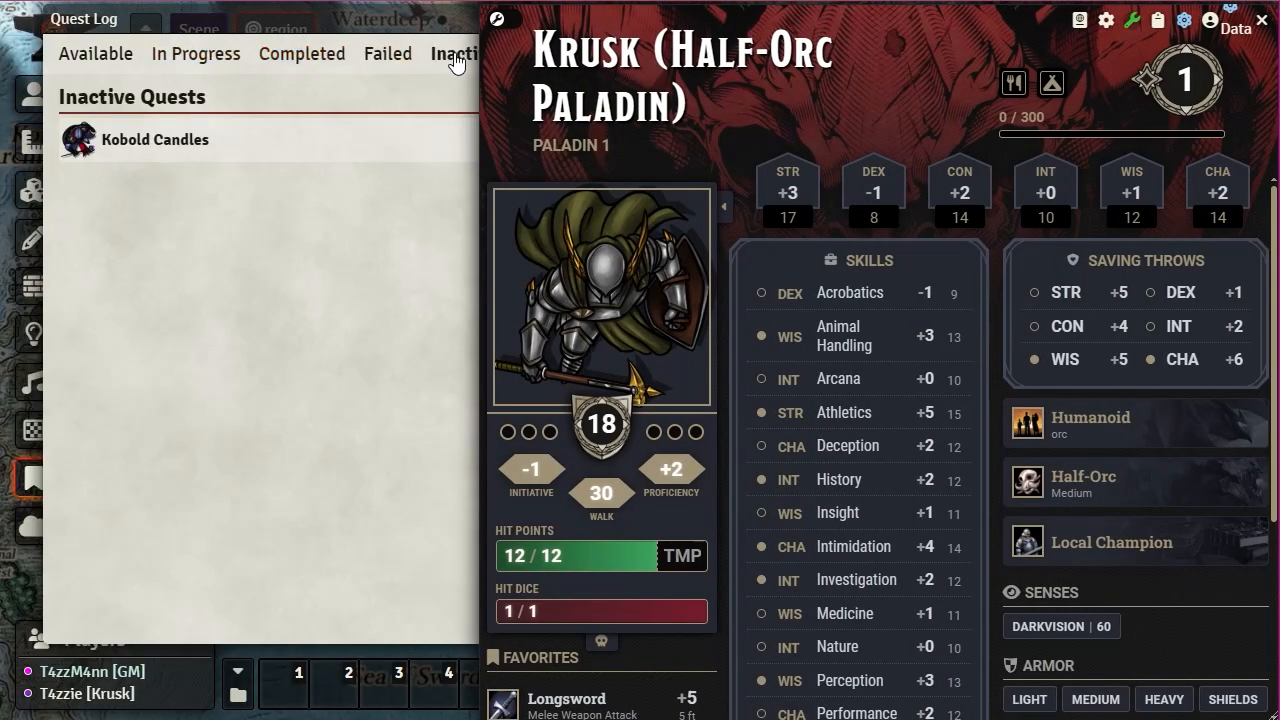
pyautogui.click(152, 154)
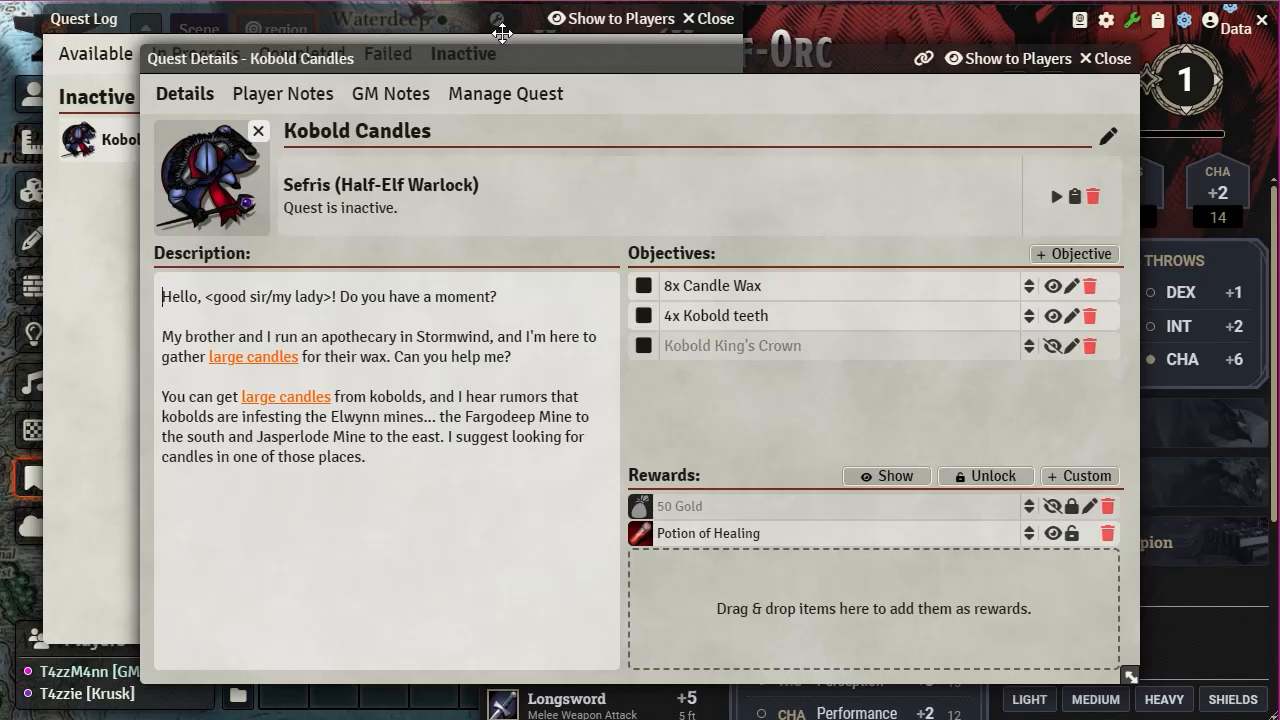
pyautogui.moveTo(603, 58); pyautogui.dragTo(463, 18)
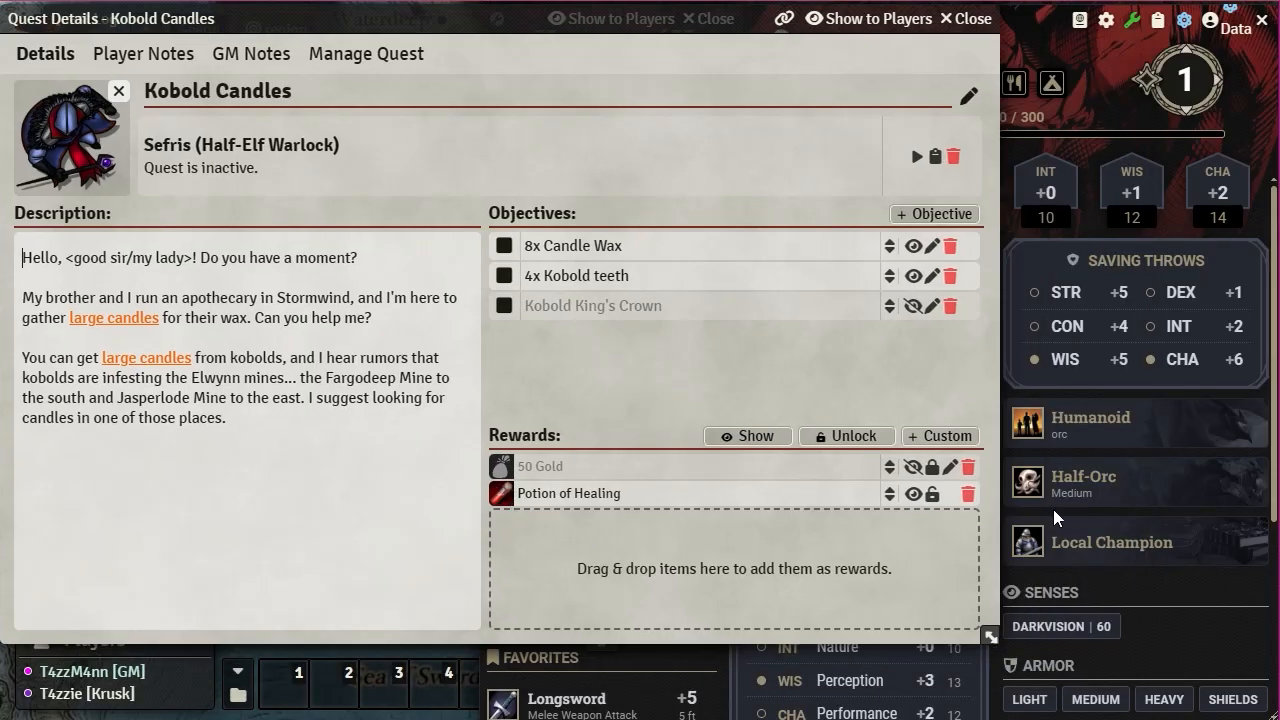
pyautogui.click(1068, 52)
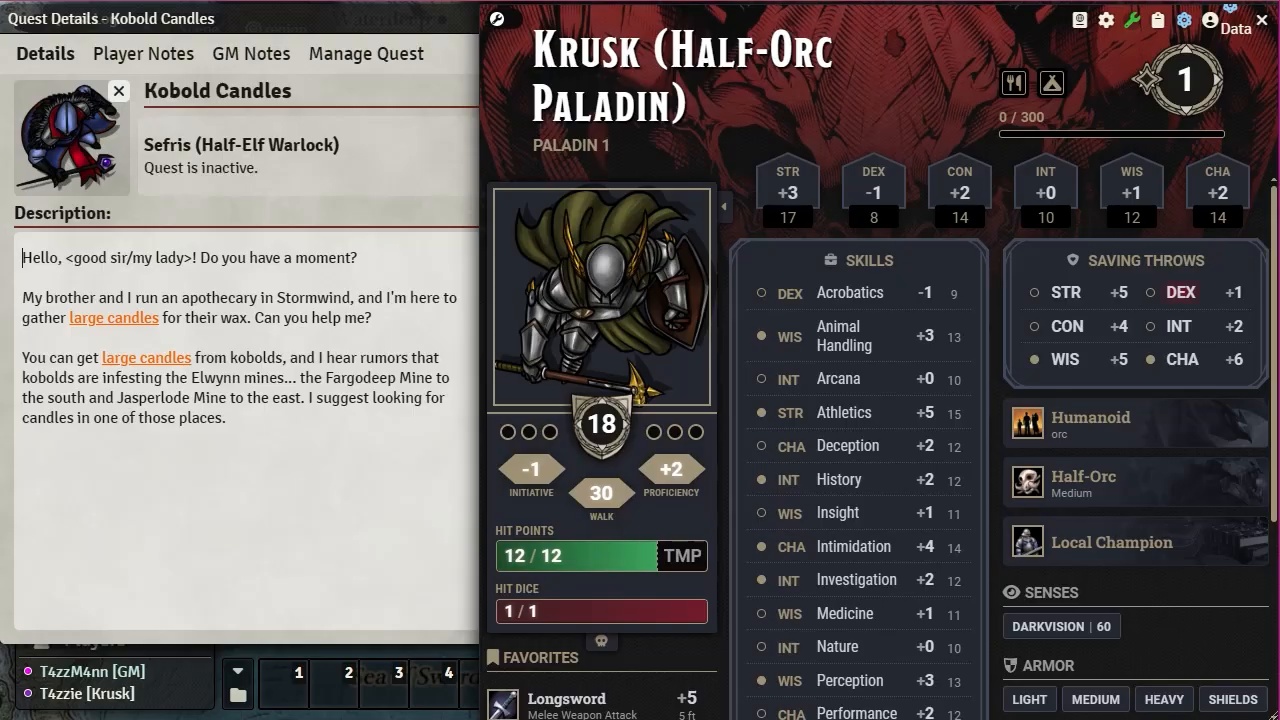
pyautogui.moveTo(1130, 5); pyautogui.dragTo(912, 8)
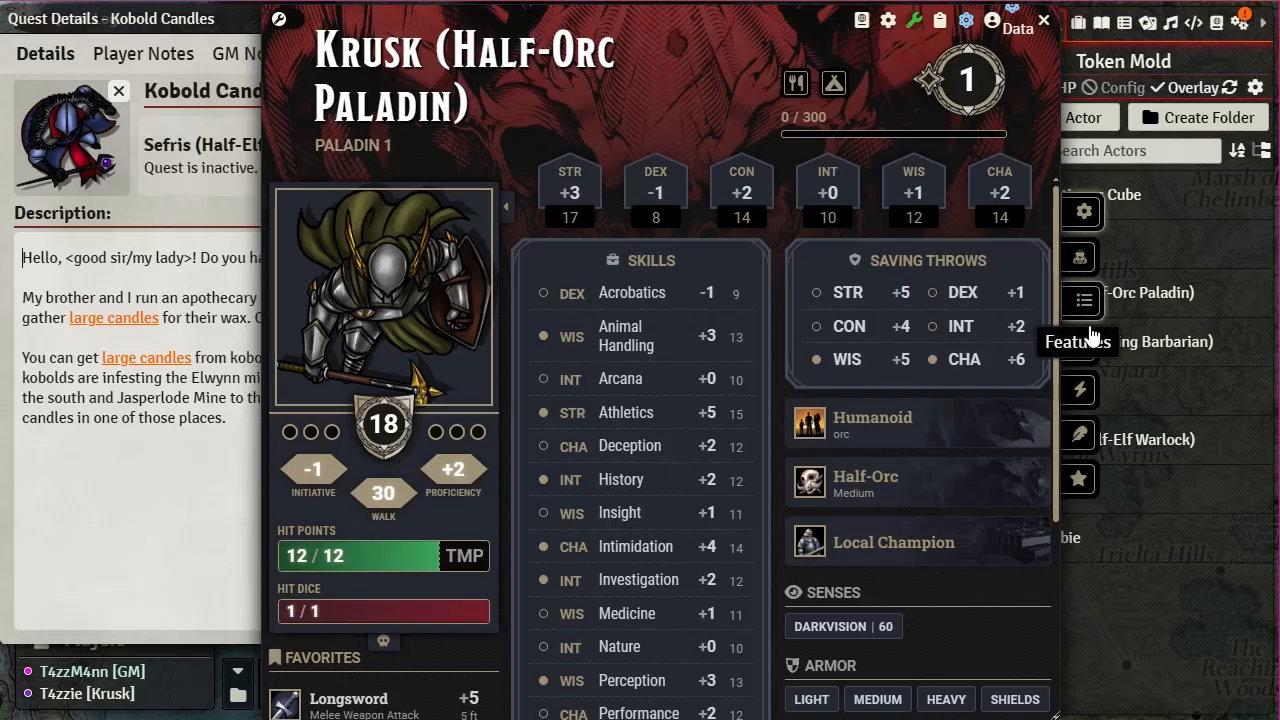
pyautogui.click(1082, 257)
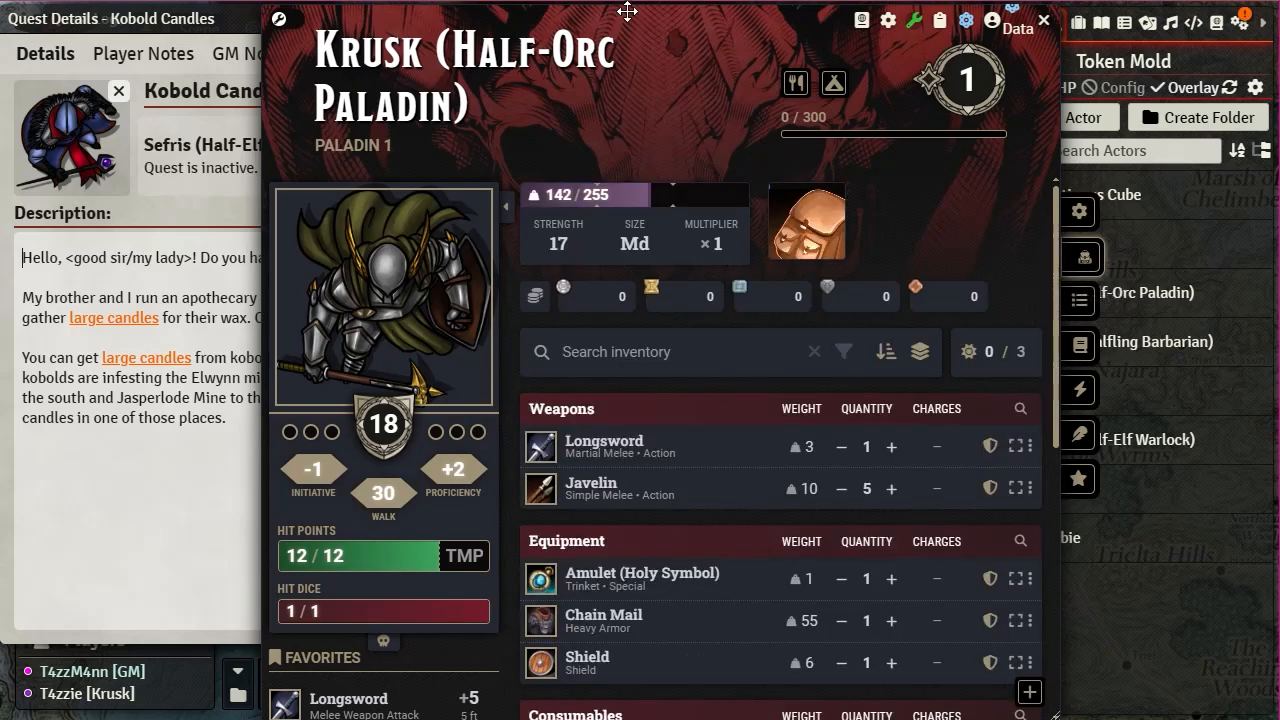
pyautogui.moveTo(626, 14); pyautogui.dragTo(951, 19)
pyautogui.click(369, 458)
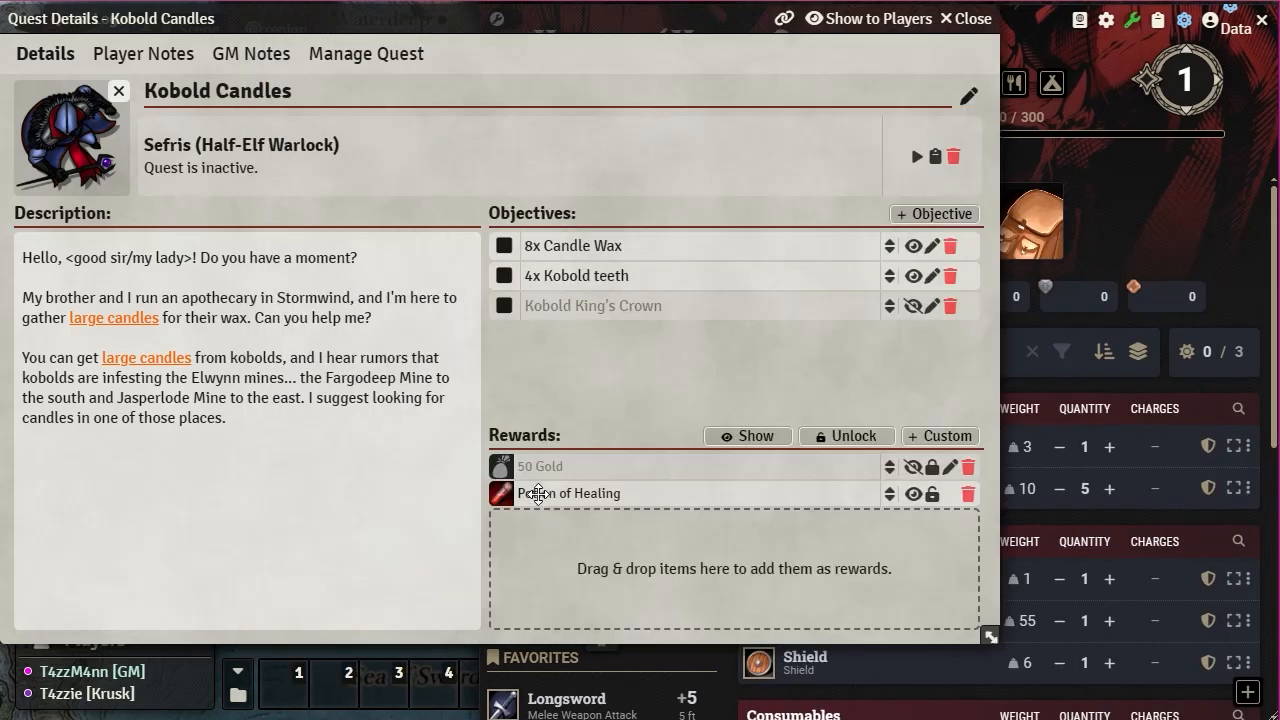
# - Transfer the Potion of Healing reward from Kobold Candles into Krusk's inventory, and close the character sheet and quest details
pyautogui.moveTo(528, 490)
pyautogui.mouseDown()
pyautogui.moveTo(1012, 532)
pyautogui.moveTo(1078, 516)
pyautogui.mouseUp()
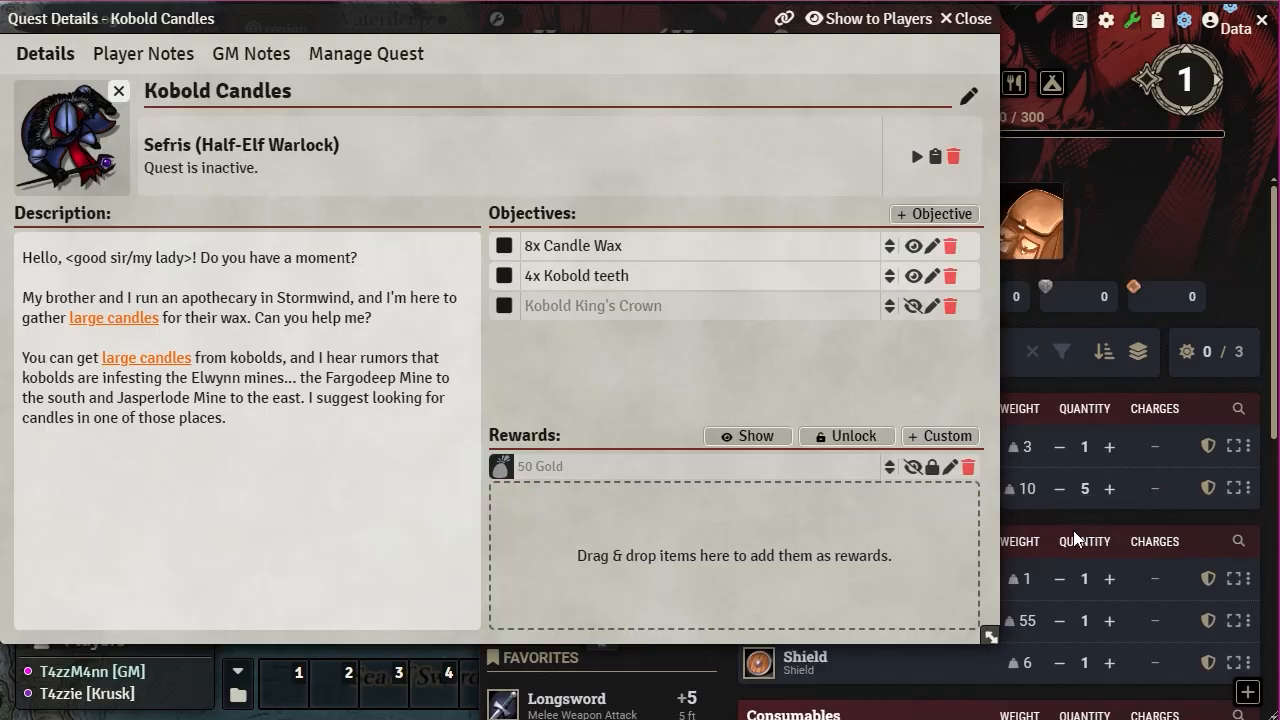
pyautogui.click(1185, 224)
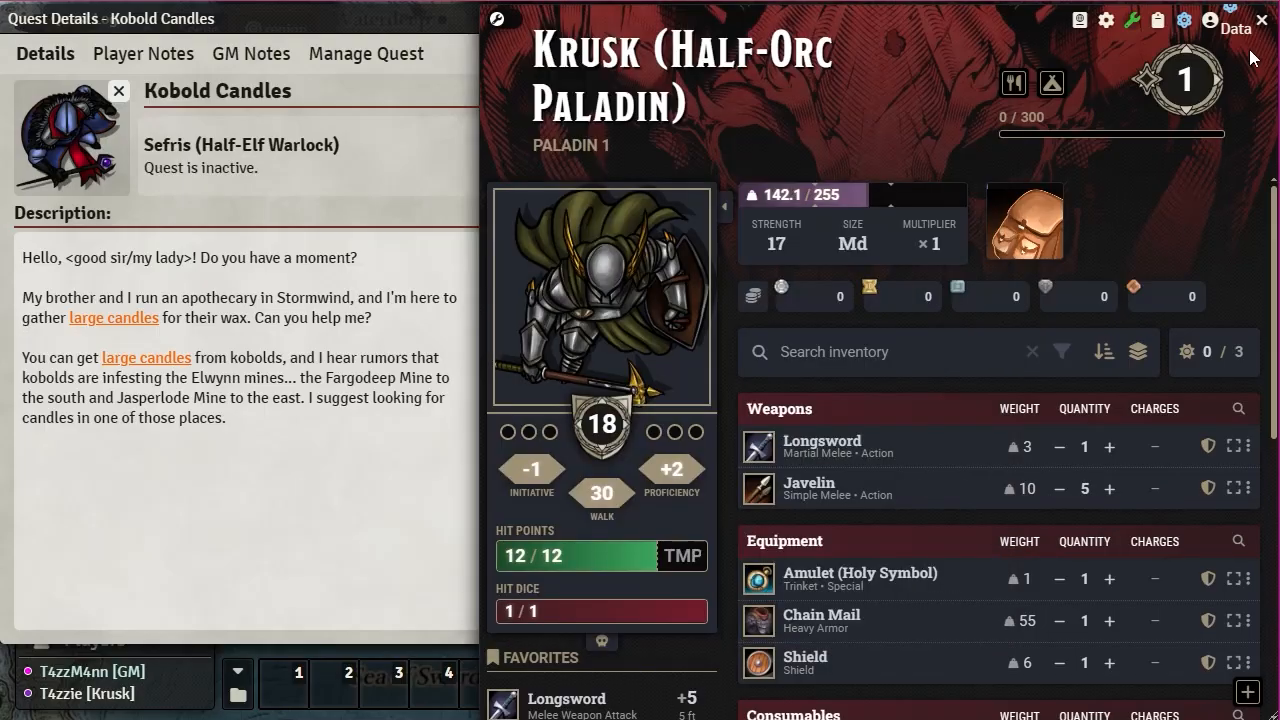
pyautogui.click(1263, 20)
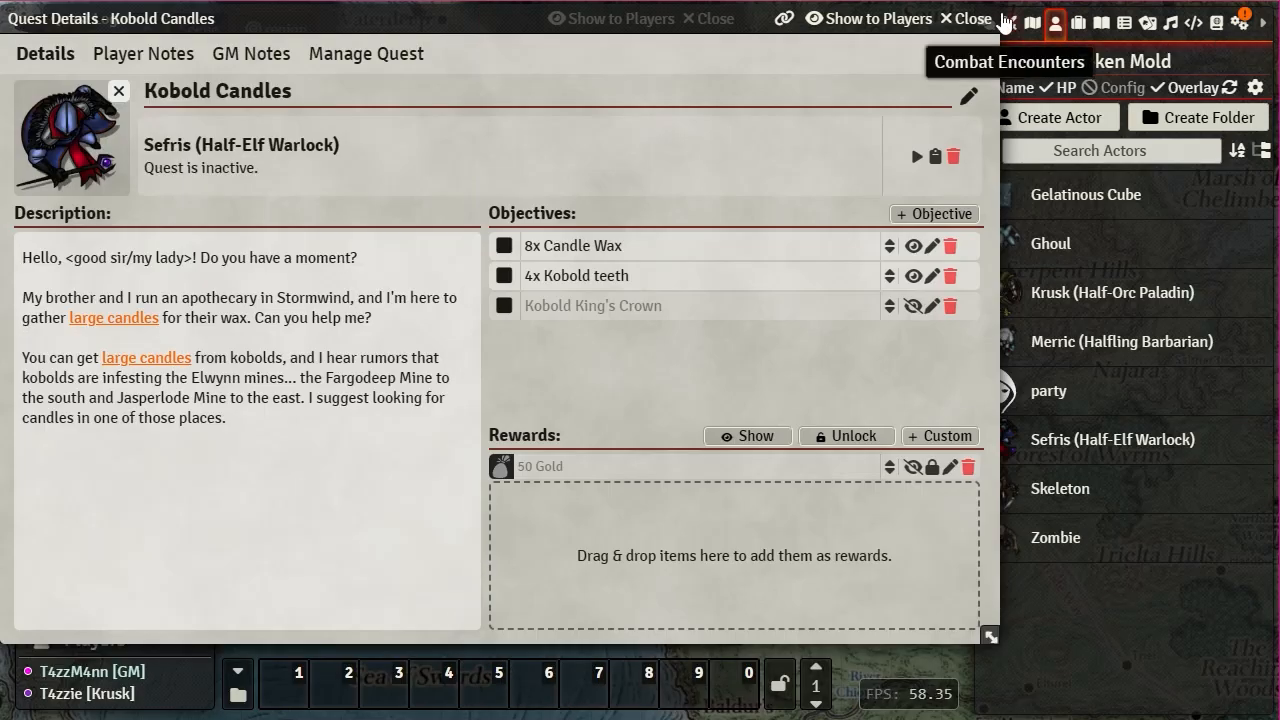
pyautogui.click(966, 19)
pyautogui.click(985, 24)
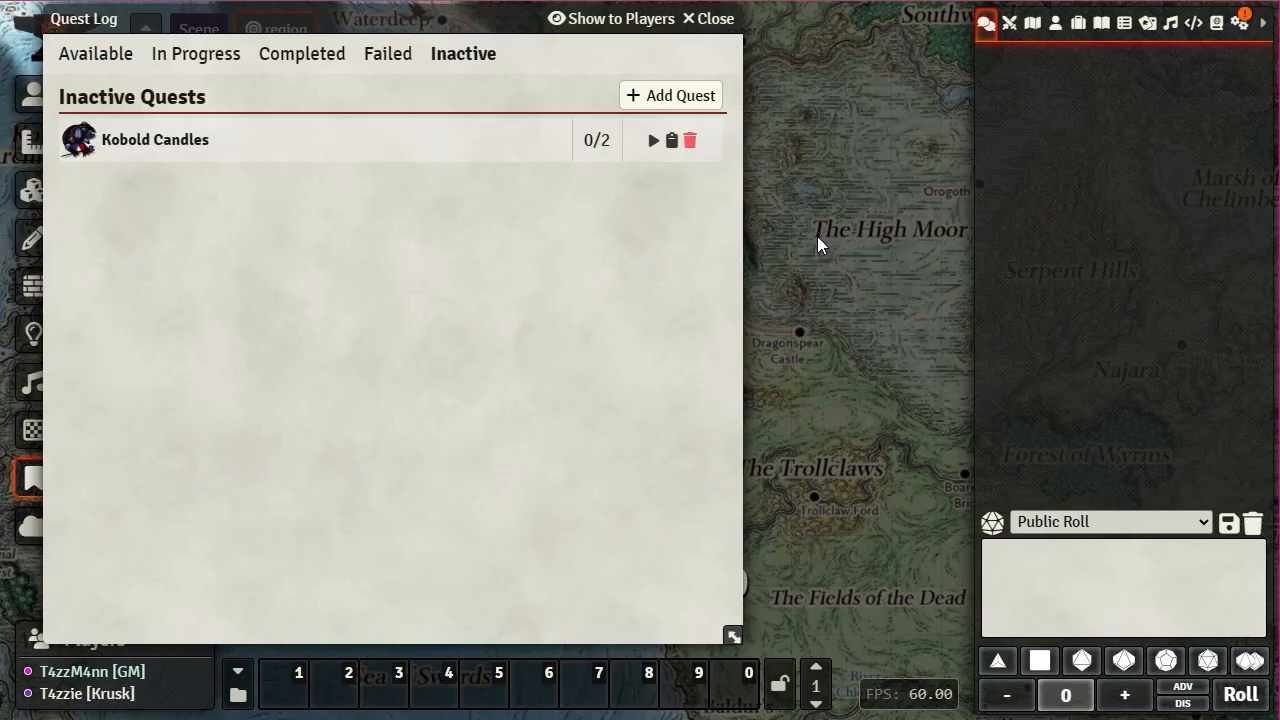
pyautogui.click(1240, 22)
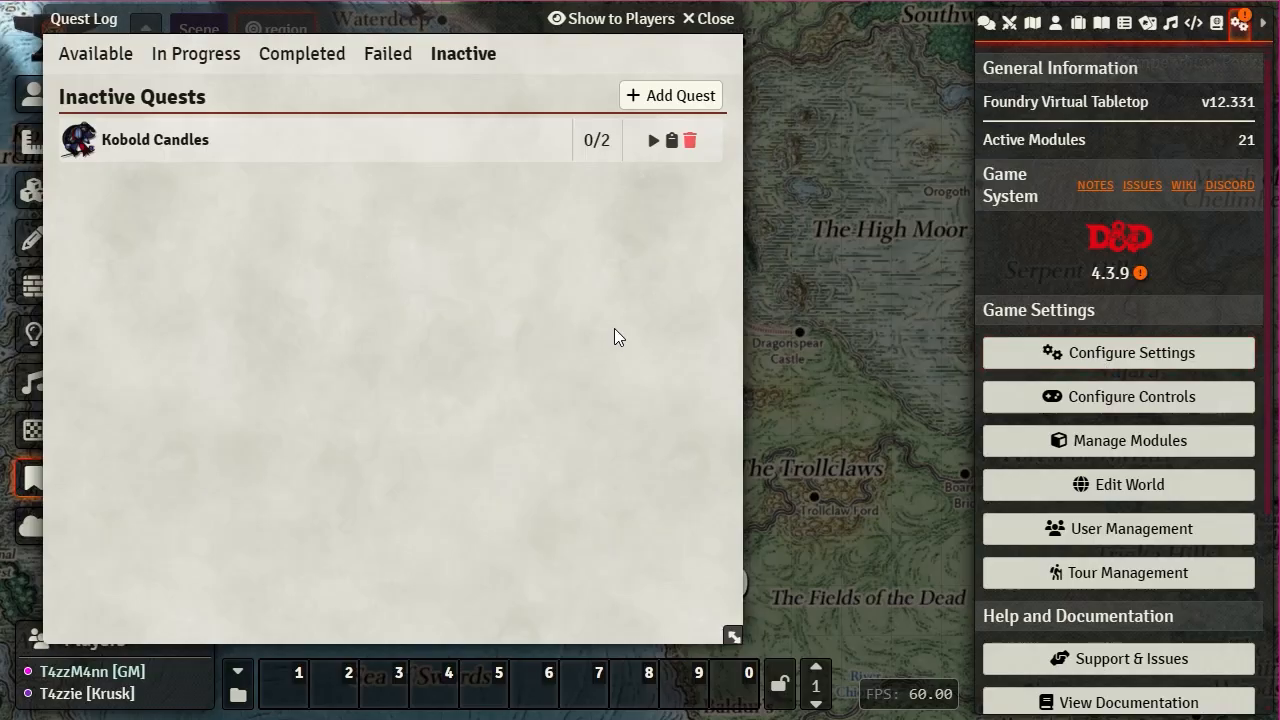
pyautogui.click(710, 20)
pyautogui.scroll(-3, 422, 280)
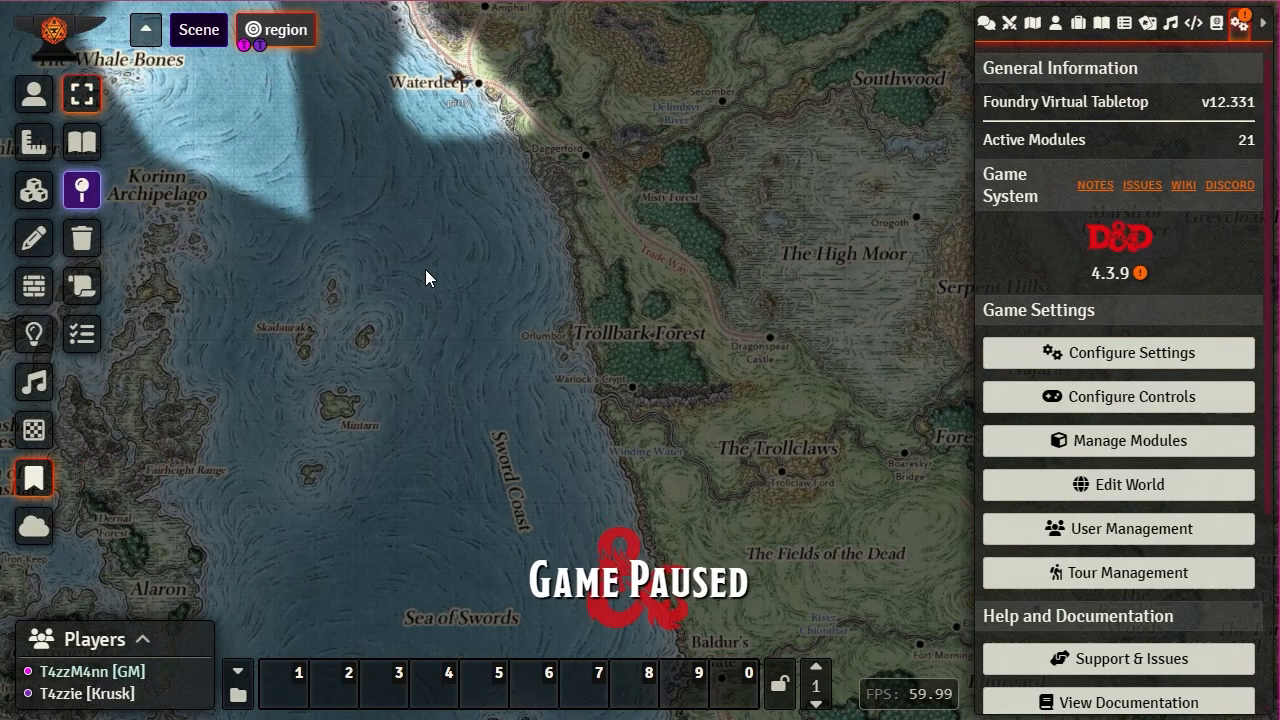
pyautogui.scroll(-5, 428, 269)
pyautogui.moveTo(465, 256); pyautogui.dragTo(782, 535)
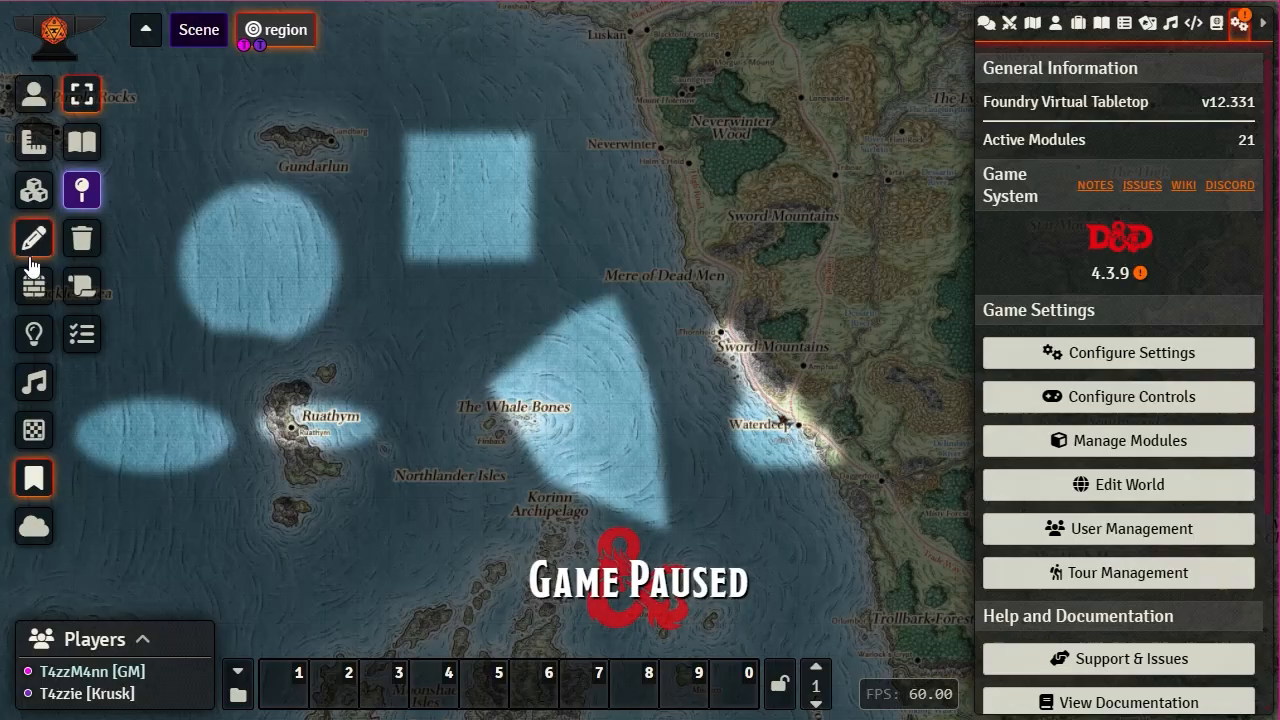
# - Enable the Quest Tracker and set the Kobold Candles quest to In Progress, leaving the tracker displayed over the map
pyautogui.click(82, 333)
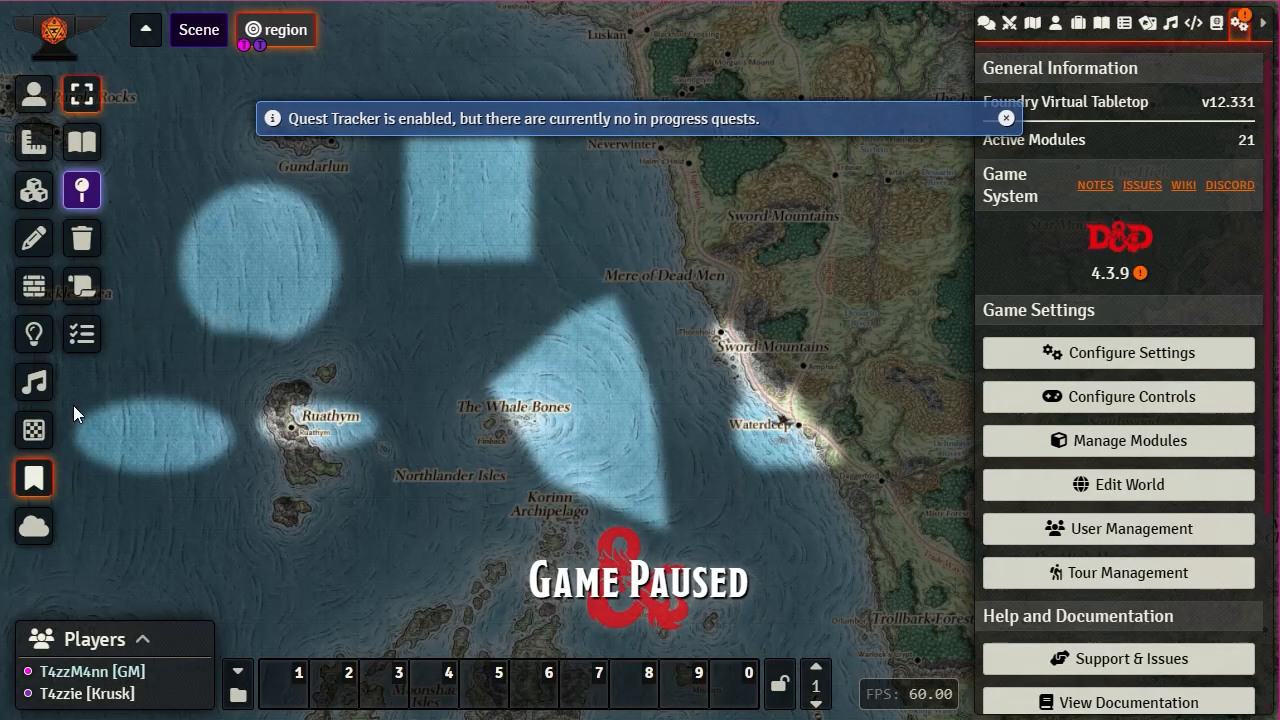
pyautogui.click(80, 288)
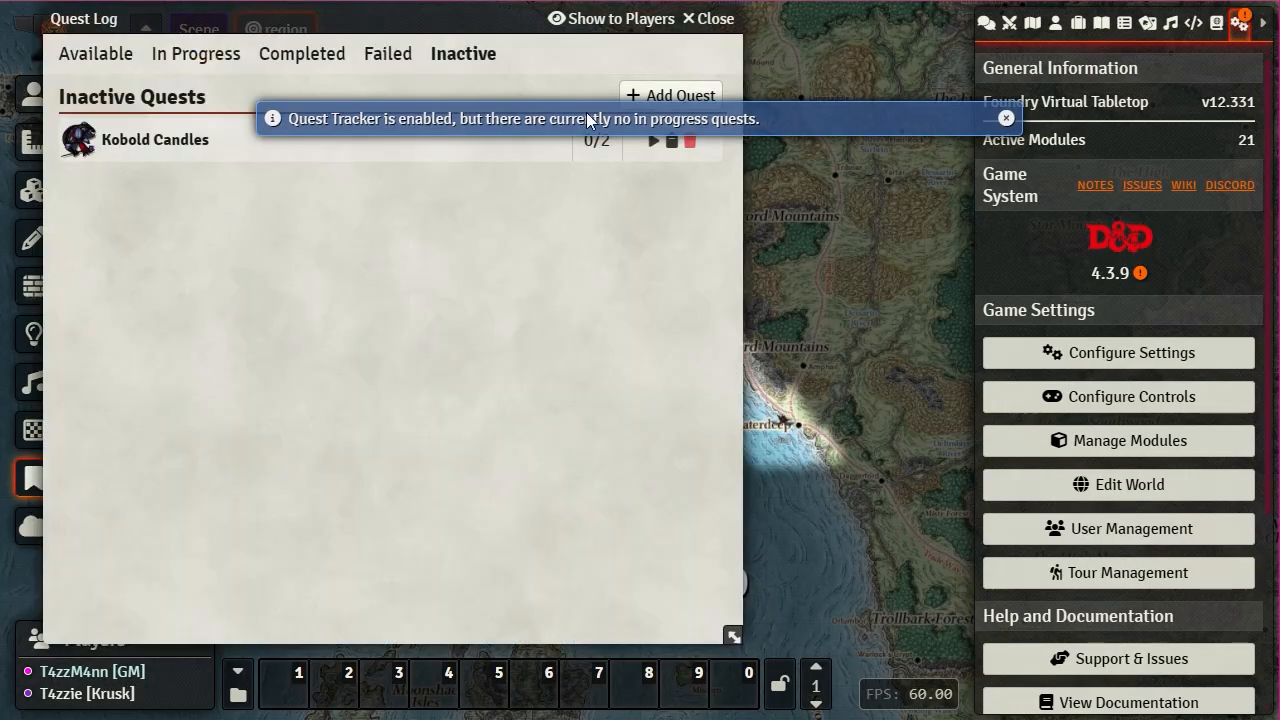
pyautogui.click(652, 140)
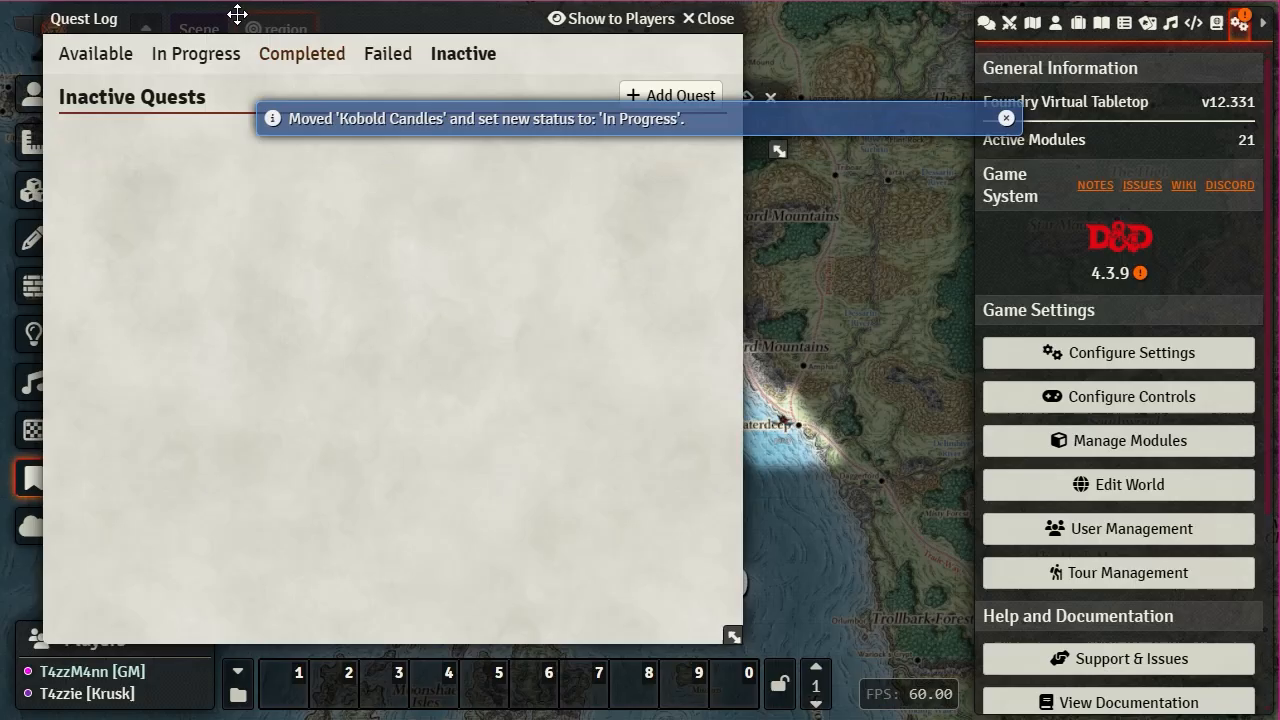
pyautogui.click(712, 20)
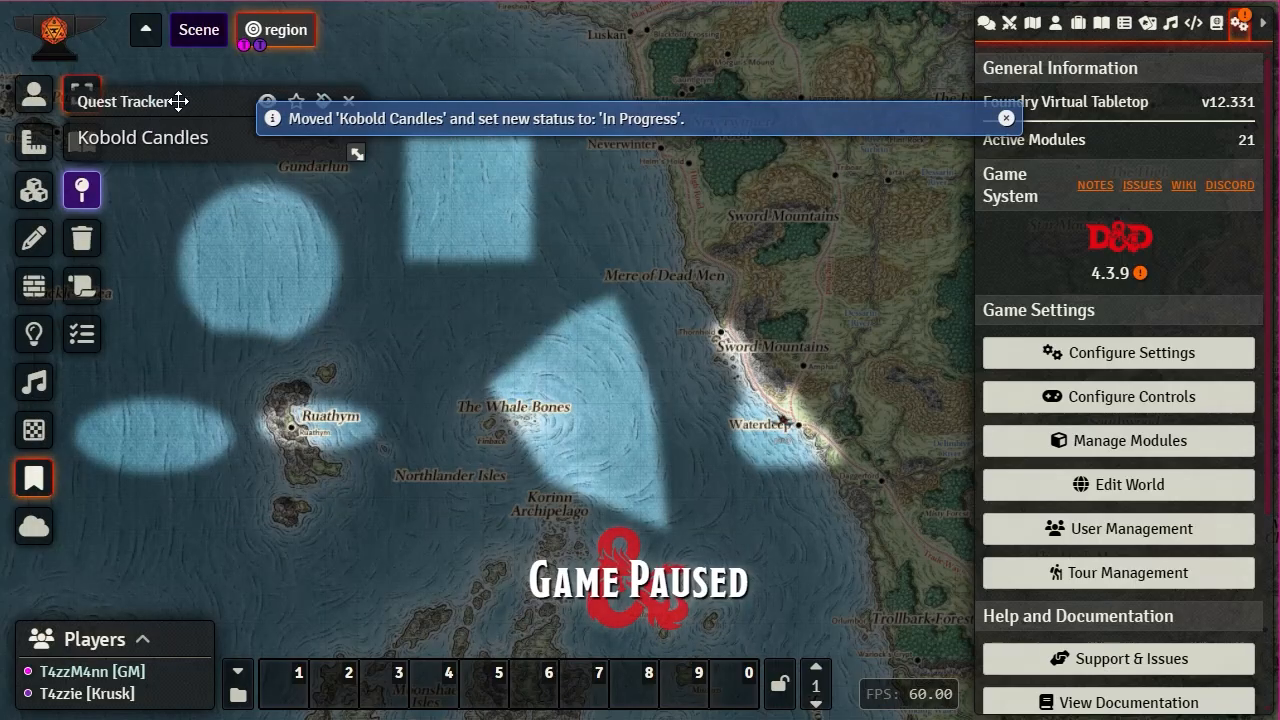
pyautogui.click(1010, 118)
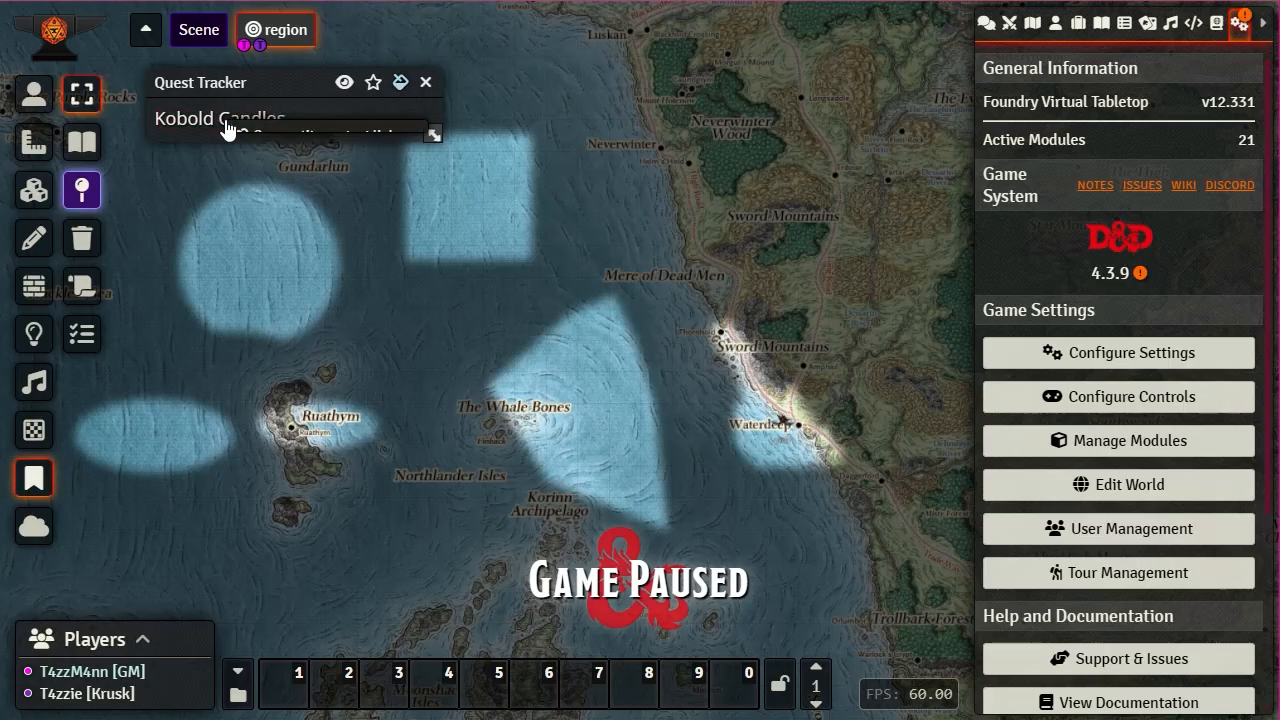
# - Make Kobold Candles the primary quest from the Quest Tracker and toggle the tracker's primary quest filter on and off
pyautogui.click(274, 206)
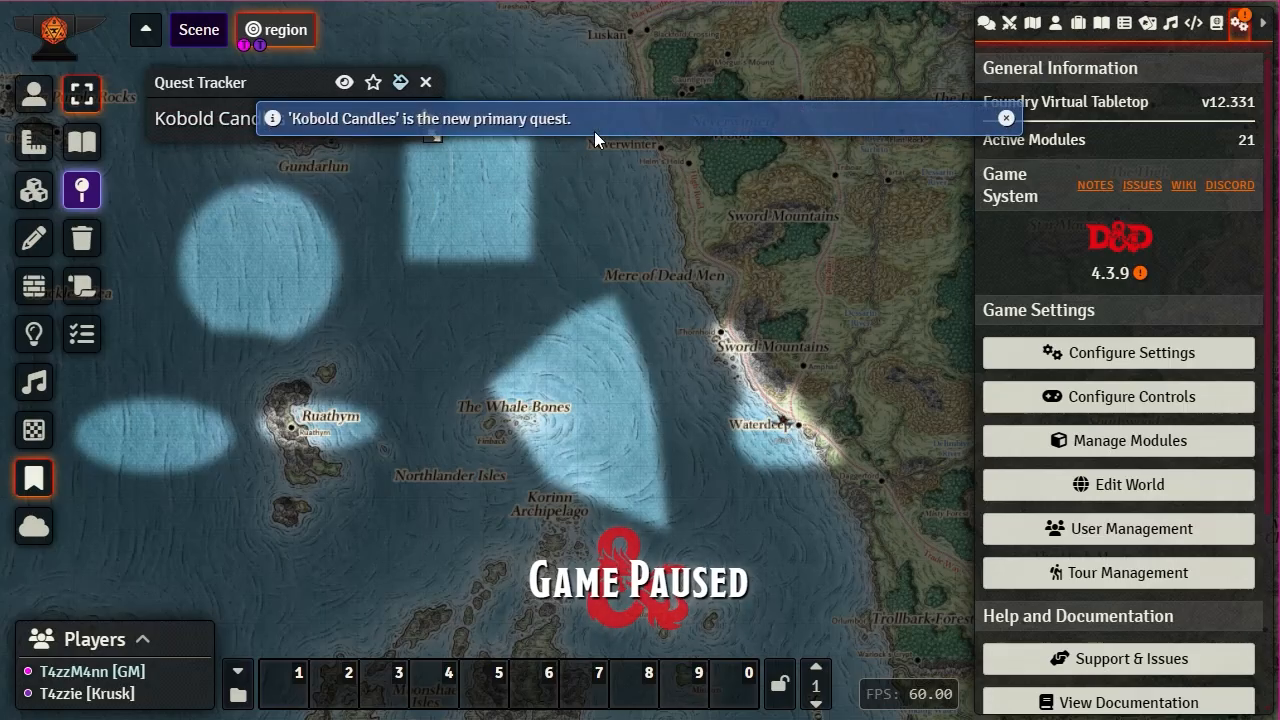
pyautogui.click(1006, 118)
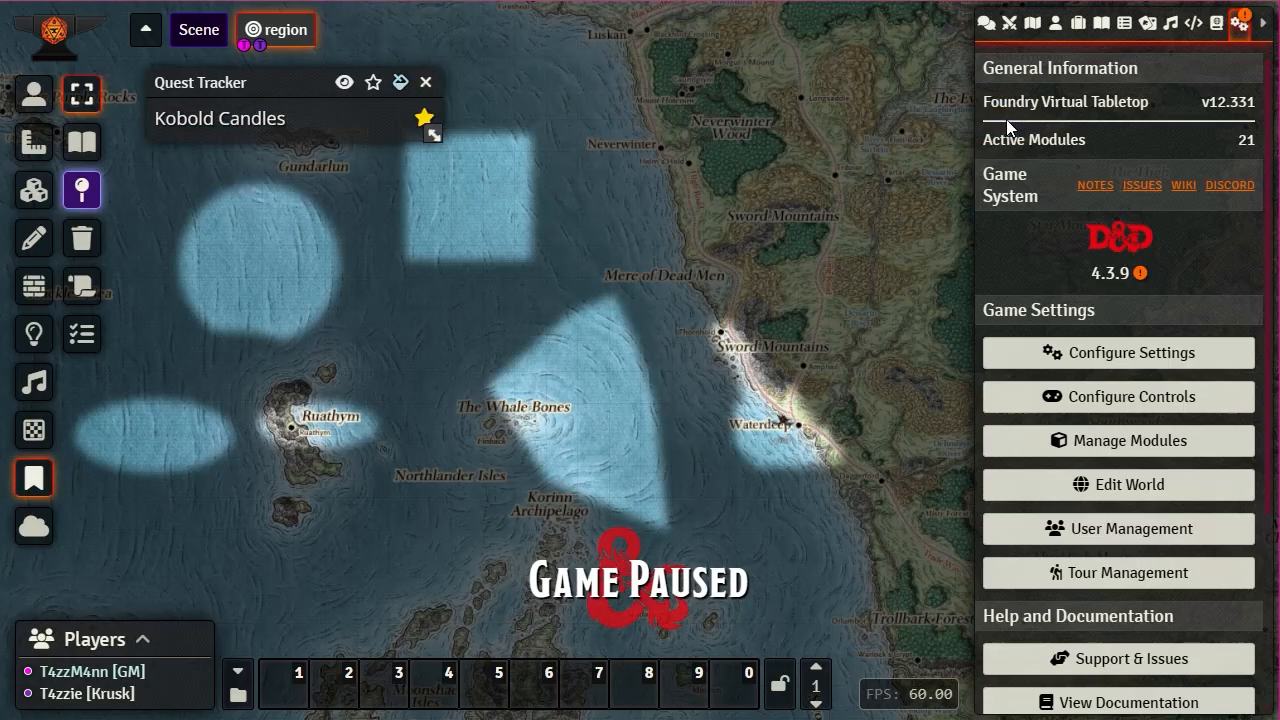
pyautogui.click(371, 84)
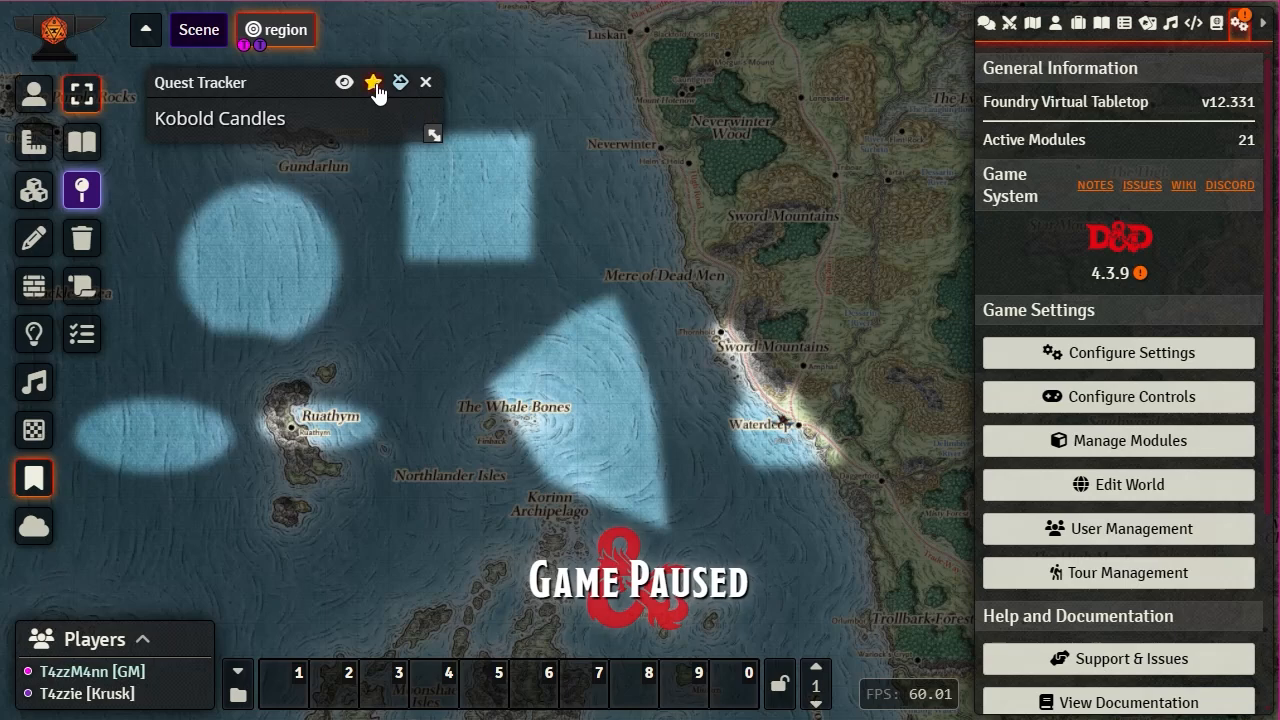
pyautogui.click(374, 84)
# - Open the Kobold Candles quest details from the tracker and mark the quest as primary there
pyautogui.click(245, 118)
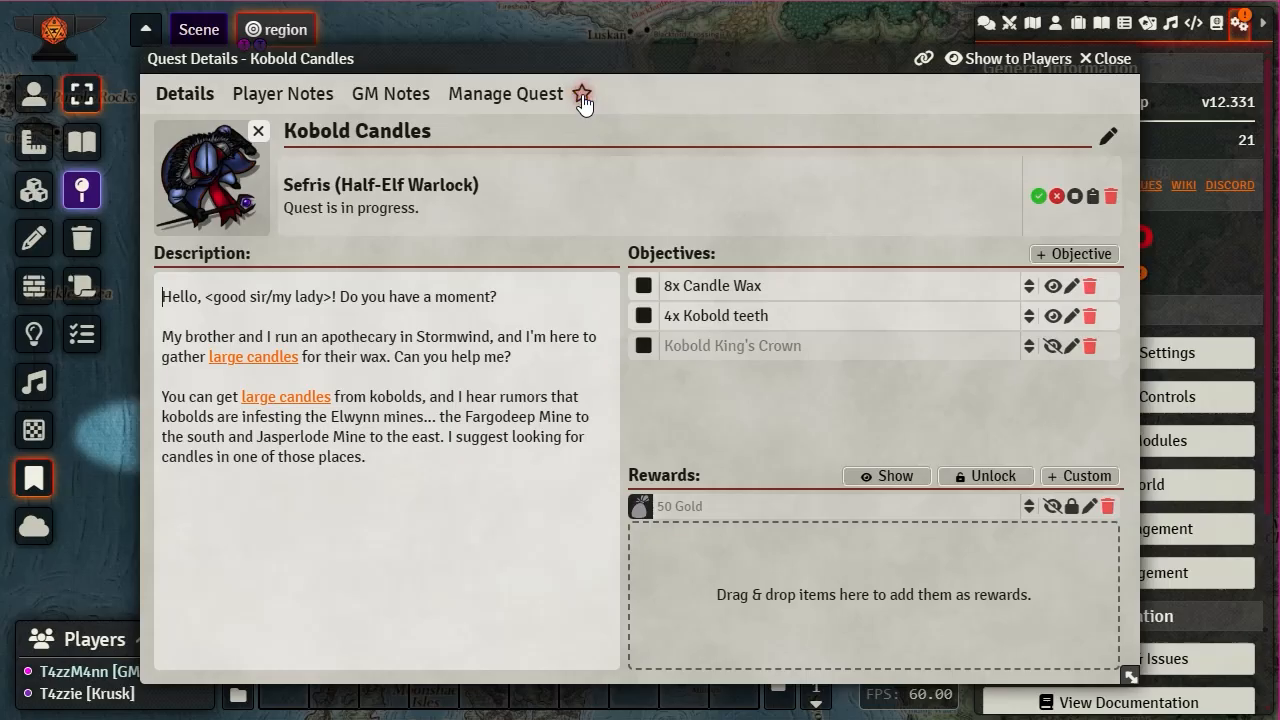
pyautogui.click(584, 98)
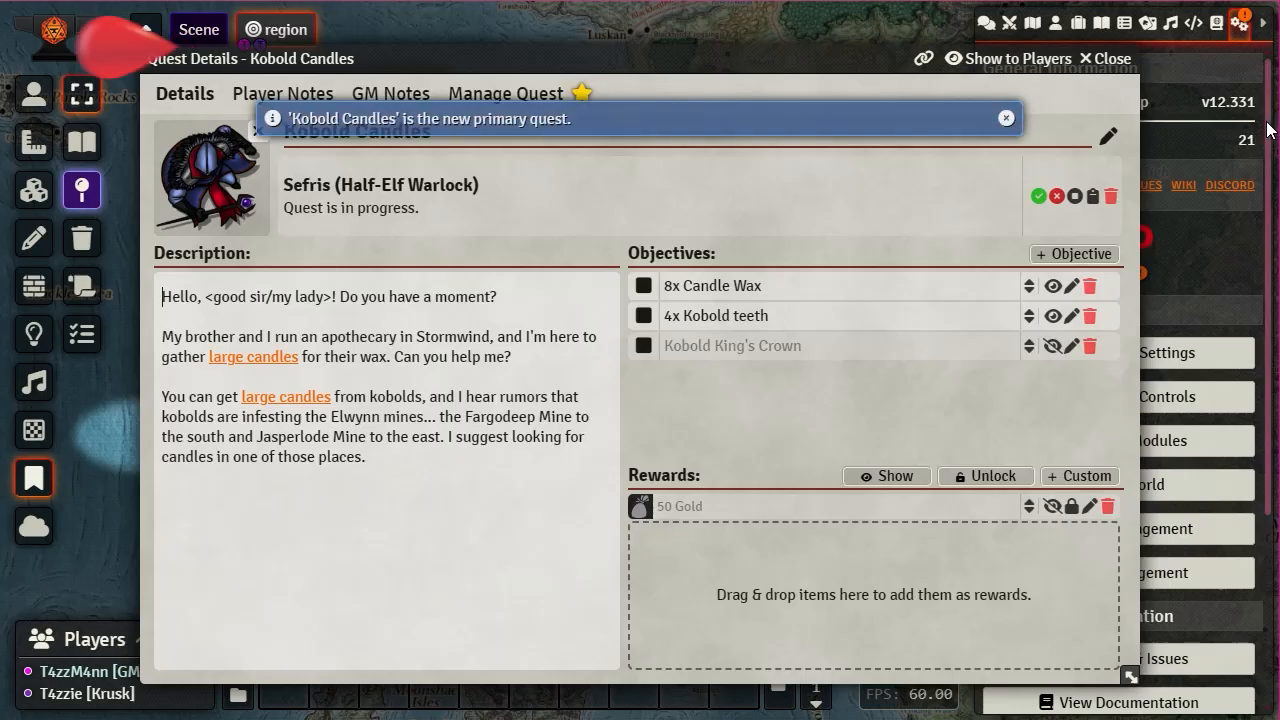